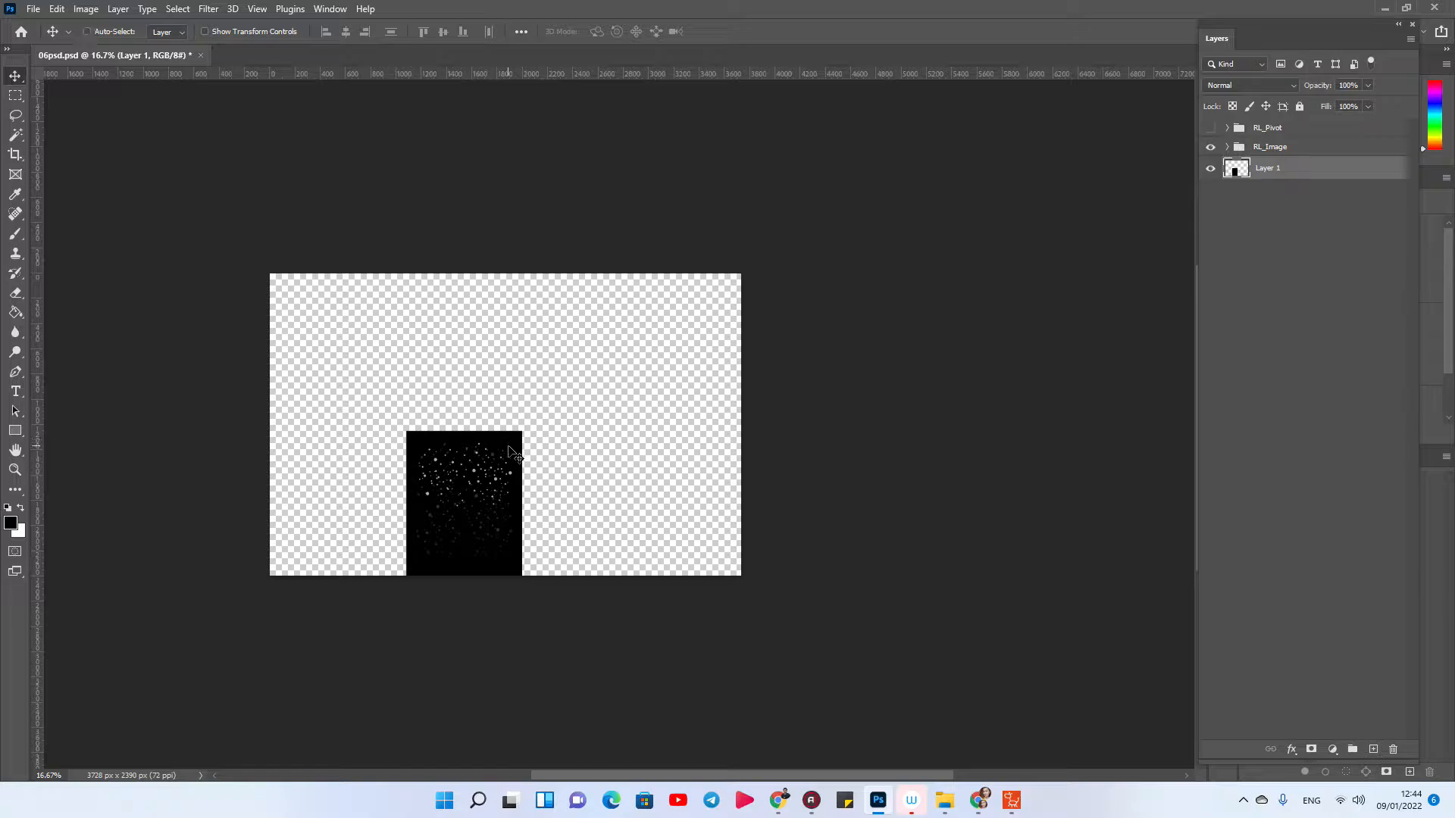
Step: Stretch the black rectangle on Layer 1 with Free Transform so that it fills the whole canvas
{"action": "key", "text": "ctrl+t"}
{"action": "left_click_drag", "start_coordinate": [523, 429], "coordinate": [676, 288]}
{"action": "left_click_drag", "start_coordinate": [648, 424], "coordinate": [740, 424]}
{"action": "left_click_drag", "start_coordinate": [407, 426], "coordinate": [243, 422]}
{"action": "key", "text": "Return"}
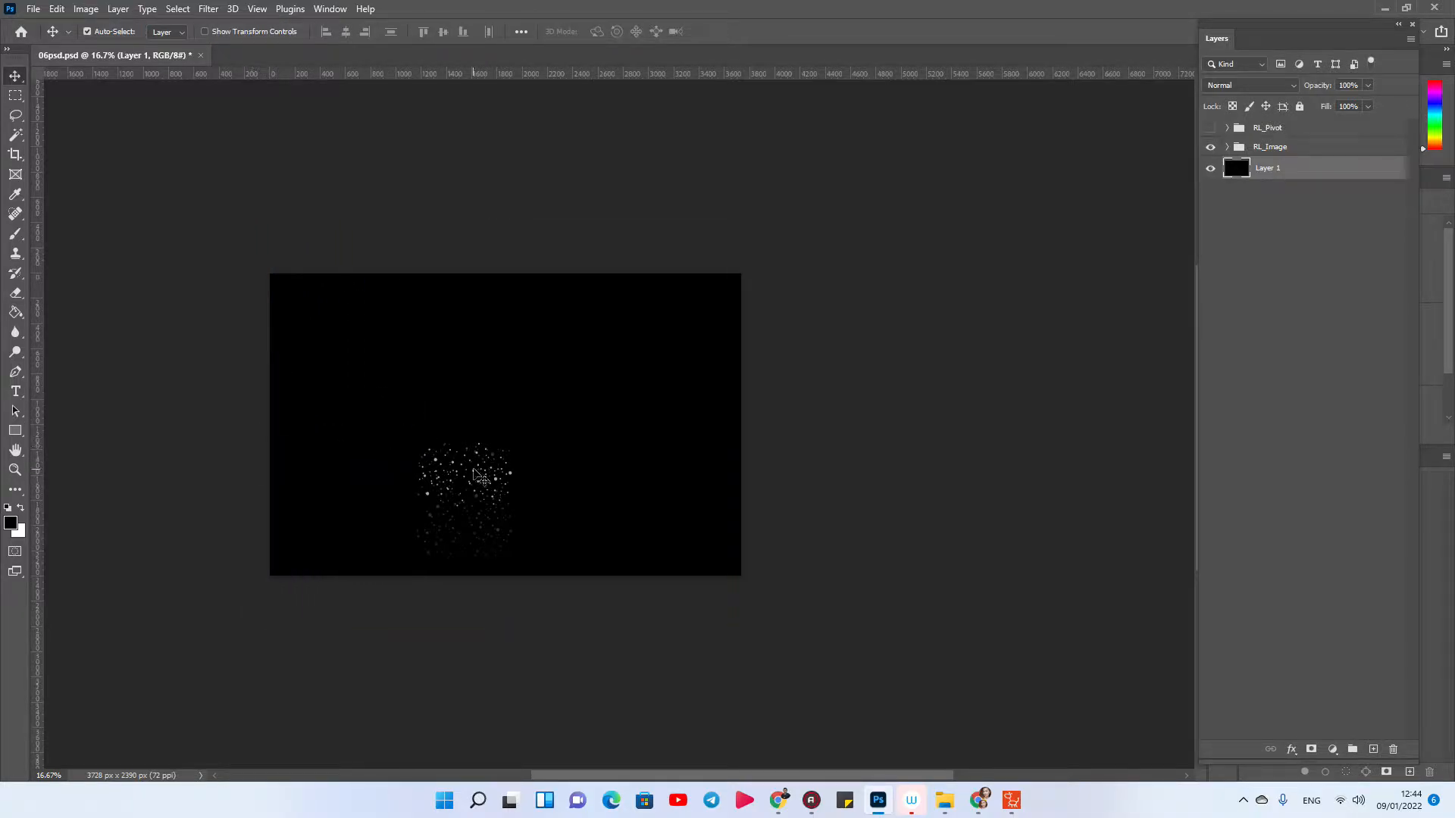
Step: Move the 06.psd snow to the upper middle of the canvas and place a duplicate directly to its left
{"action": "left_click_drag", "start_coordinate": [478, 477], "coordinate": [561, 388]}
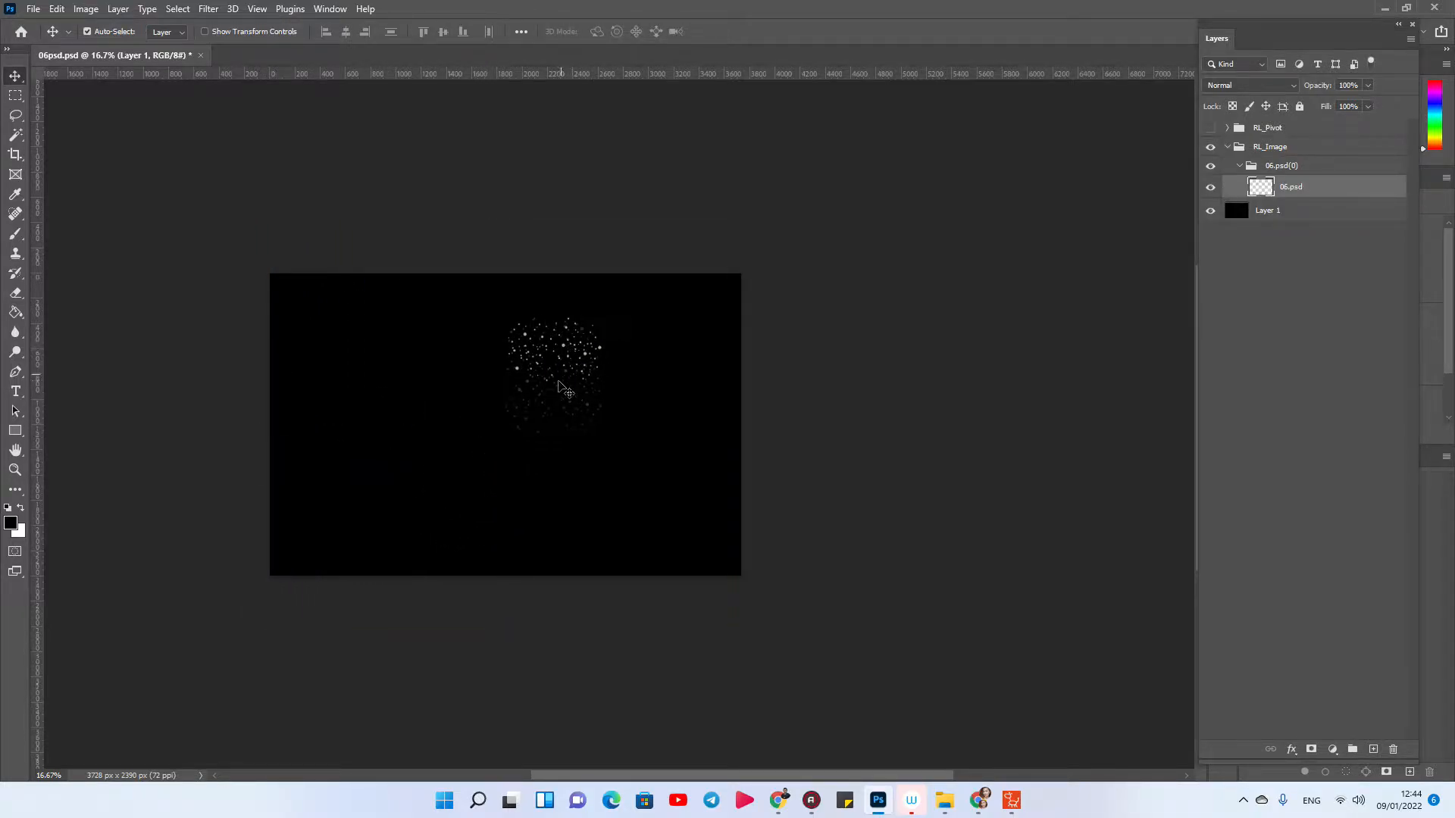
{"action": "key", "text": "ctrl+plus"}
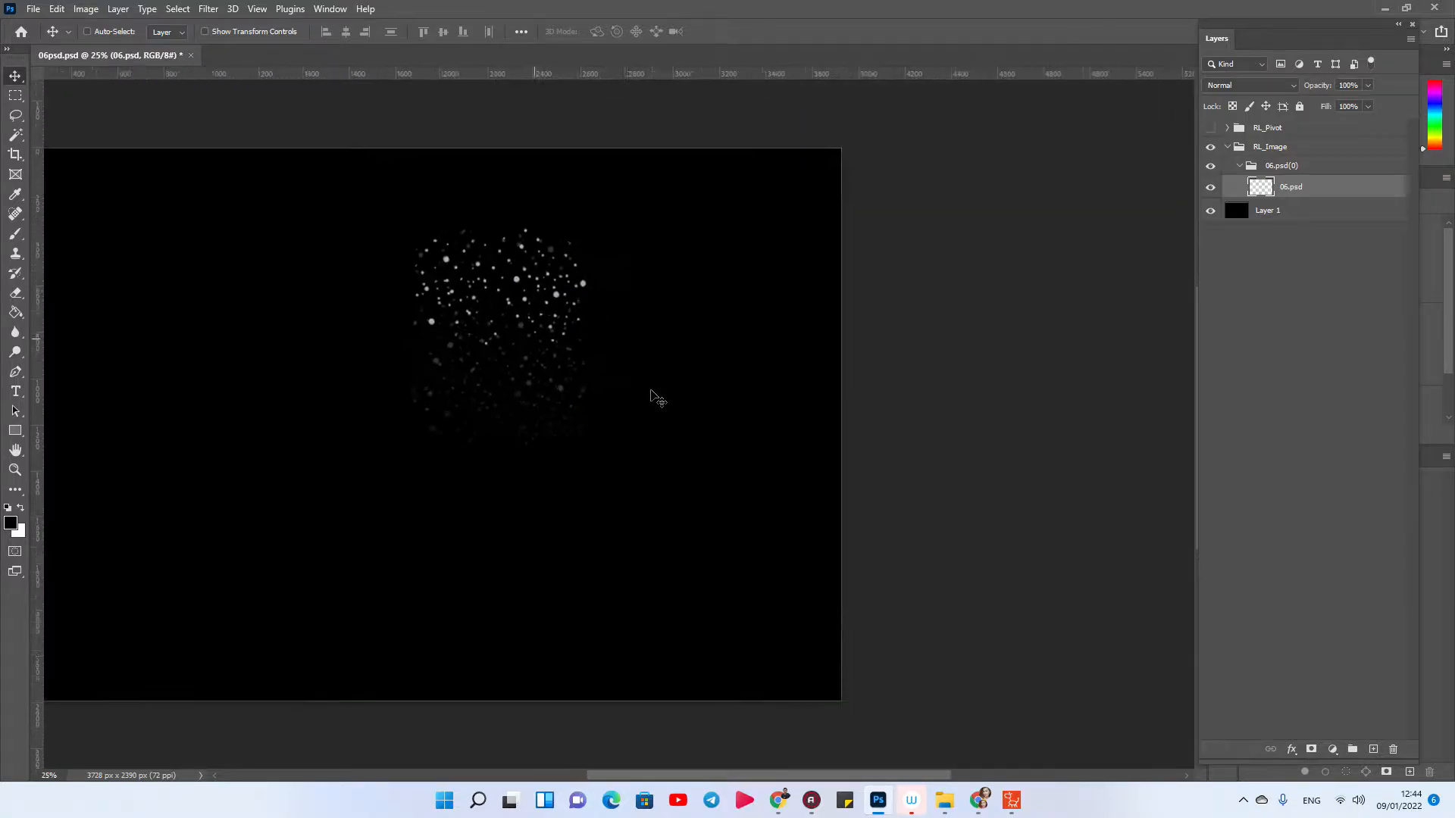
{"action": "key", "text": "ctrl+j"}
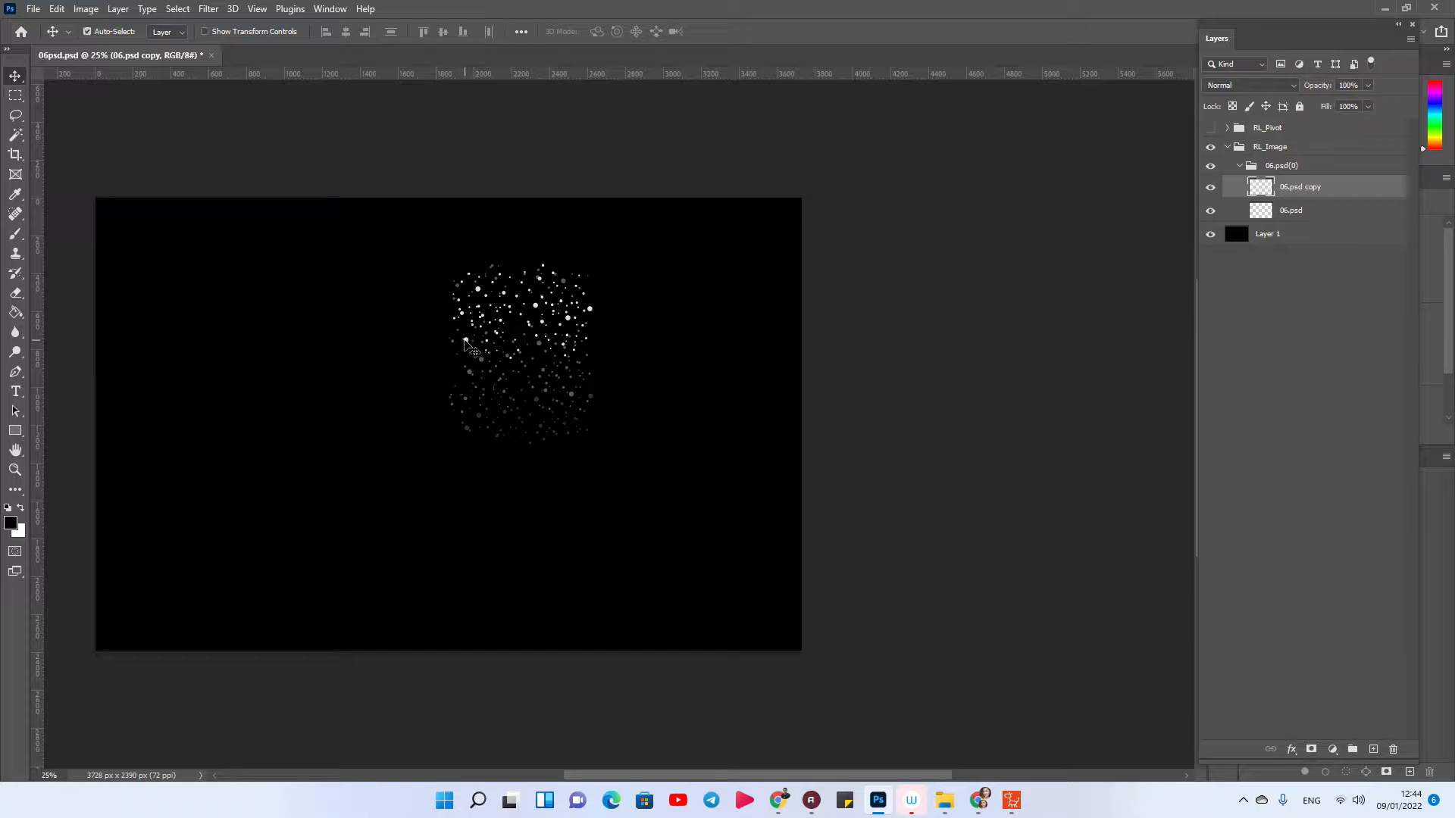
{"action": "left_click_drag", "start_coordinate": [468, 345], "coordinate": [323, 345]}
Step: Duplicate both snow layers together and place the copies directly below the originals so the pattern continues
{"action": "left_click", "coordinate": [1286, 212], "text": "shift"}
{"action": "key", "text": "ctrl+j"}
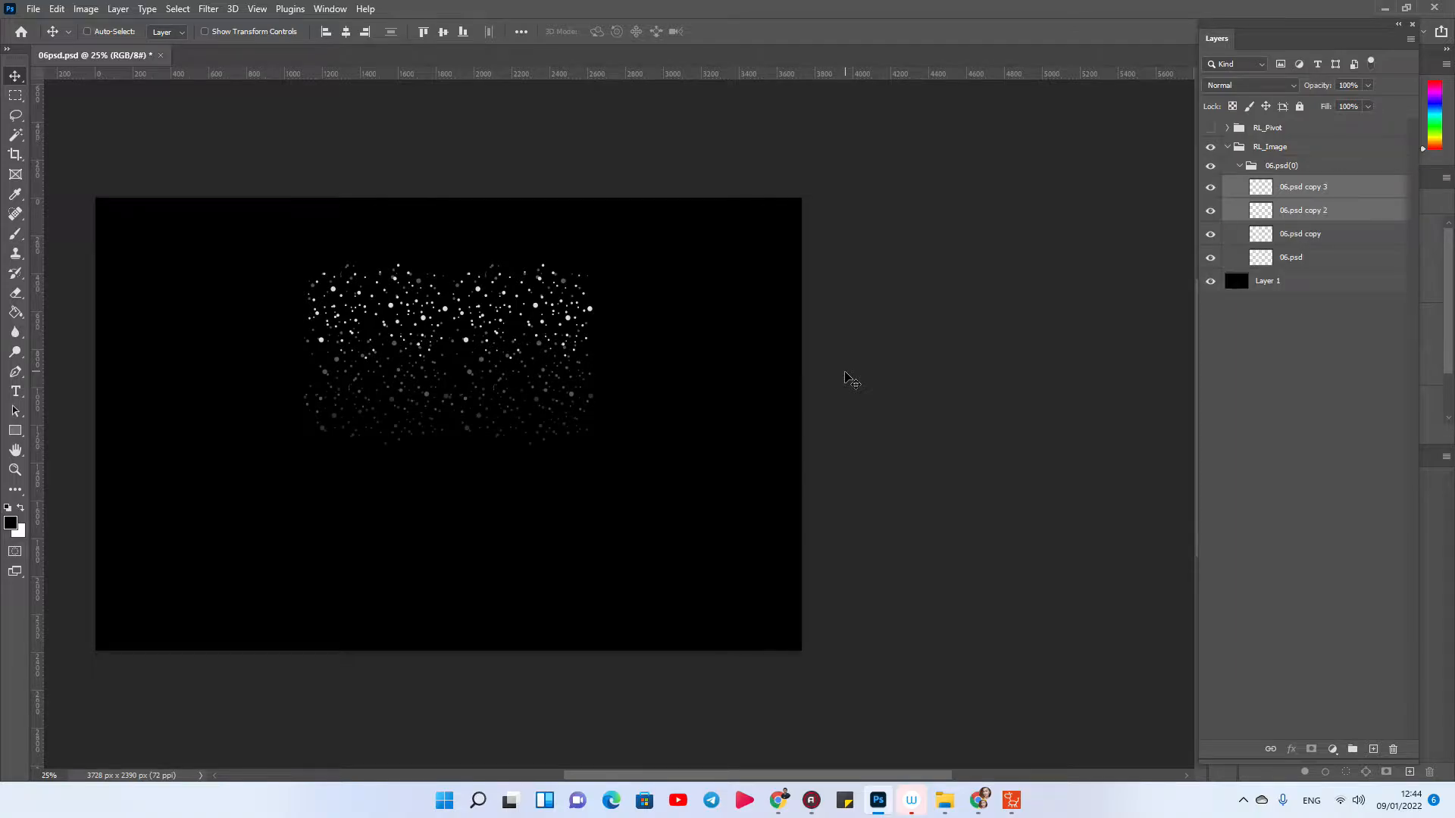
{"action": "left_click_drag", "start_coordinate": [687, 417], "coordinate": [685, 596]}
{"action": "key", "text": "ctrl+plus"}
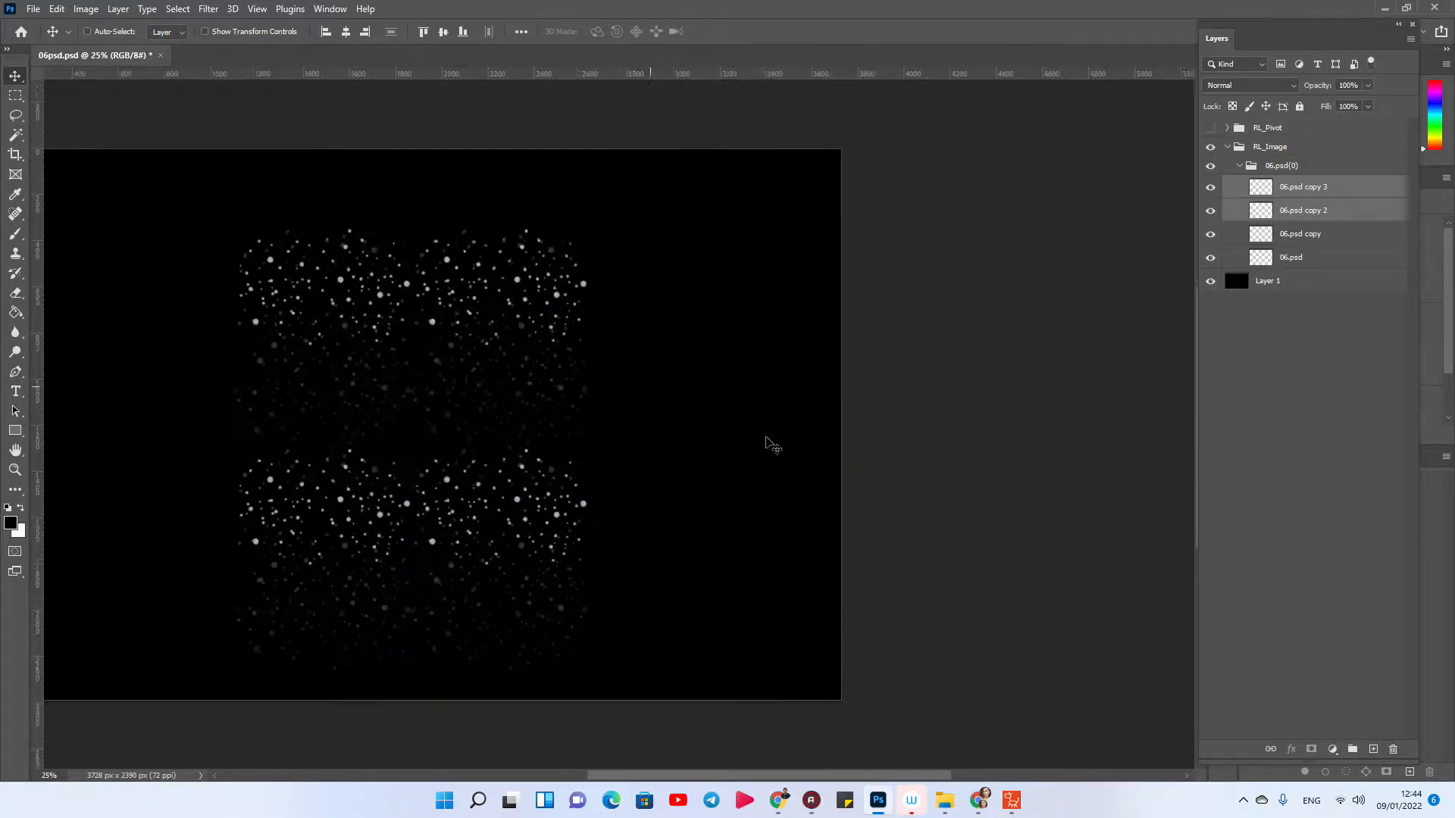
{"action": "key", "text": "ctrl+plus"}
{"action": "left_click_drag", "start_coordinate": [131, 557], "coordinate": [383, 377]}
{"action": "left_click_drag", "start_coordinate": [982, 414], "coordinate": [963, 356]}
{"action": "left_click_drag", "start_coordinate": [567, 270], "coordinate": [535, 518]}
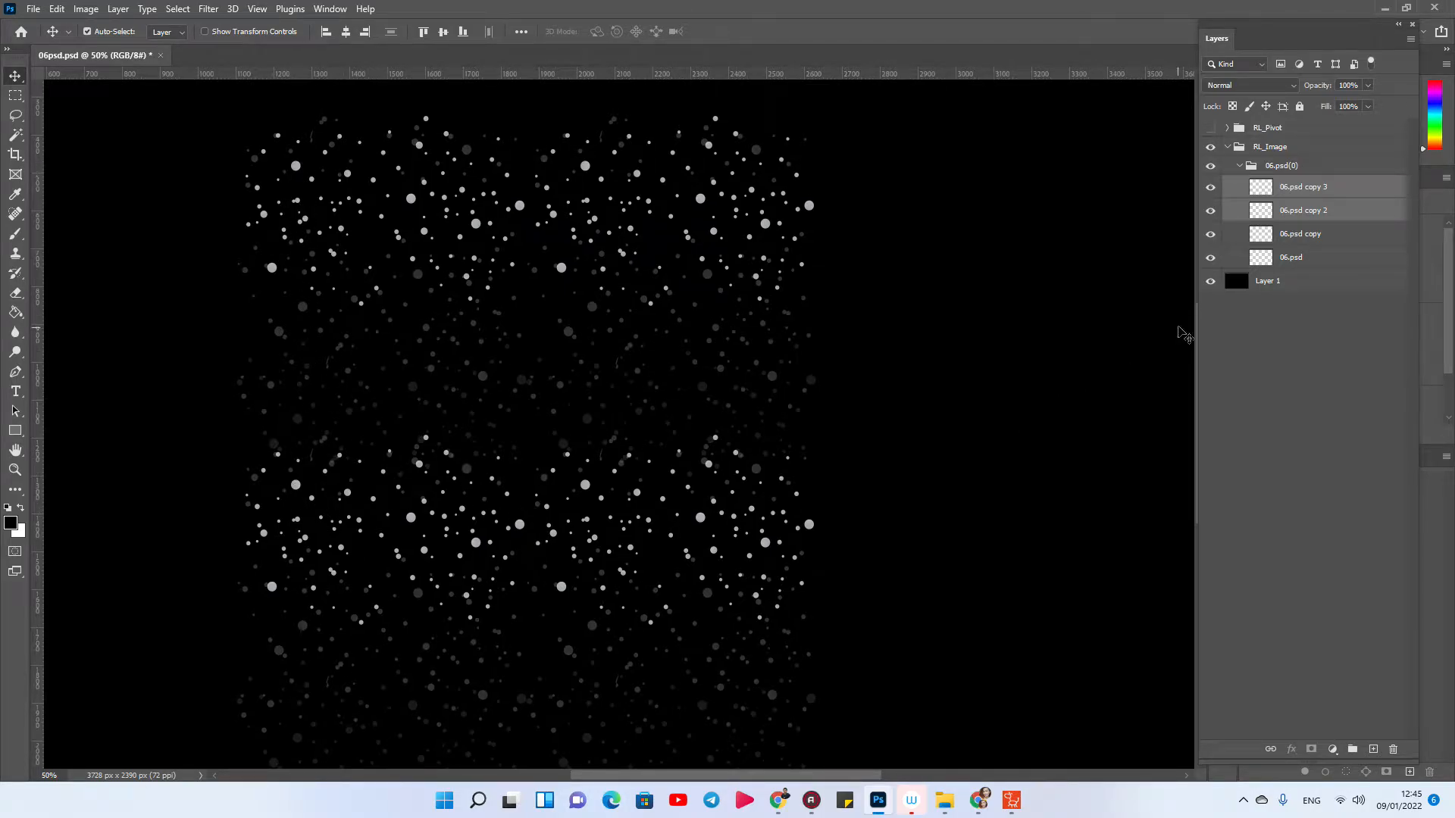
Step: Group the four snow layers and merge the group into a single layer
{"action": "left_click", "coordinate": [1312, 257], "text": "shift"}
{"action": "left_click", "coordinate": [1288, 188]}
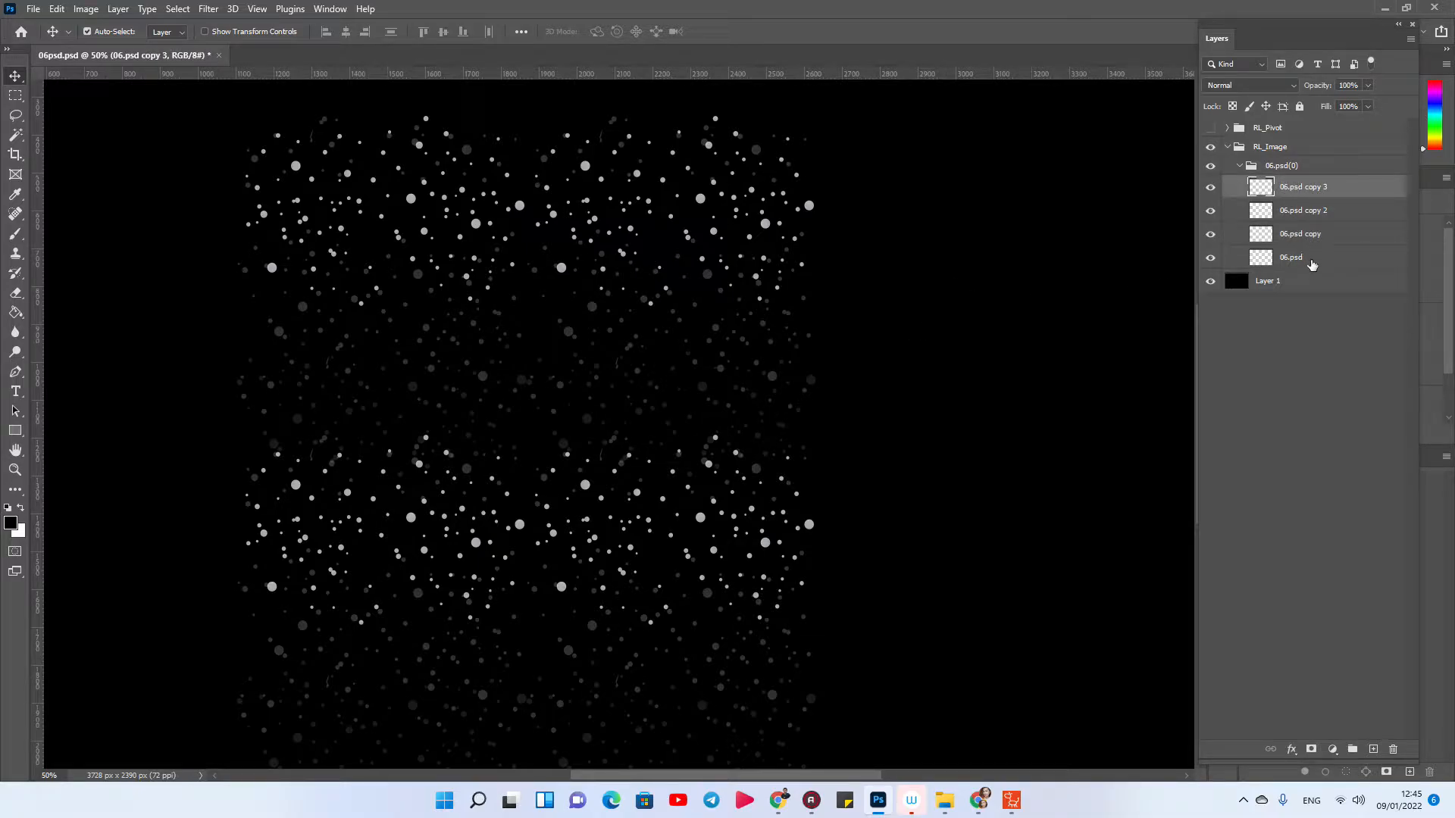
{"action": "left_click", "coordinate": [1311, 258], "text": "shift"}
{"action": "key", "text": "ctrl+g"}
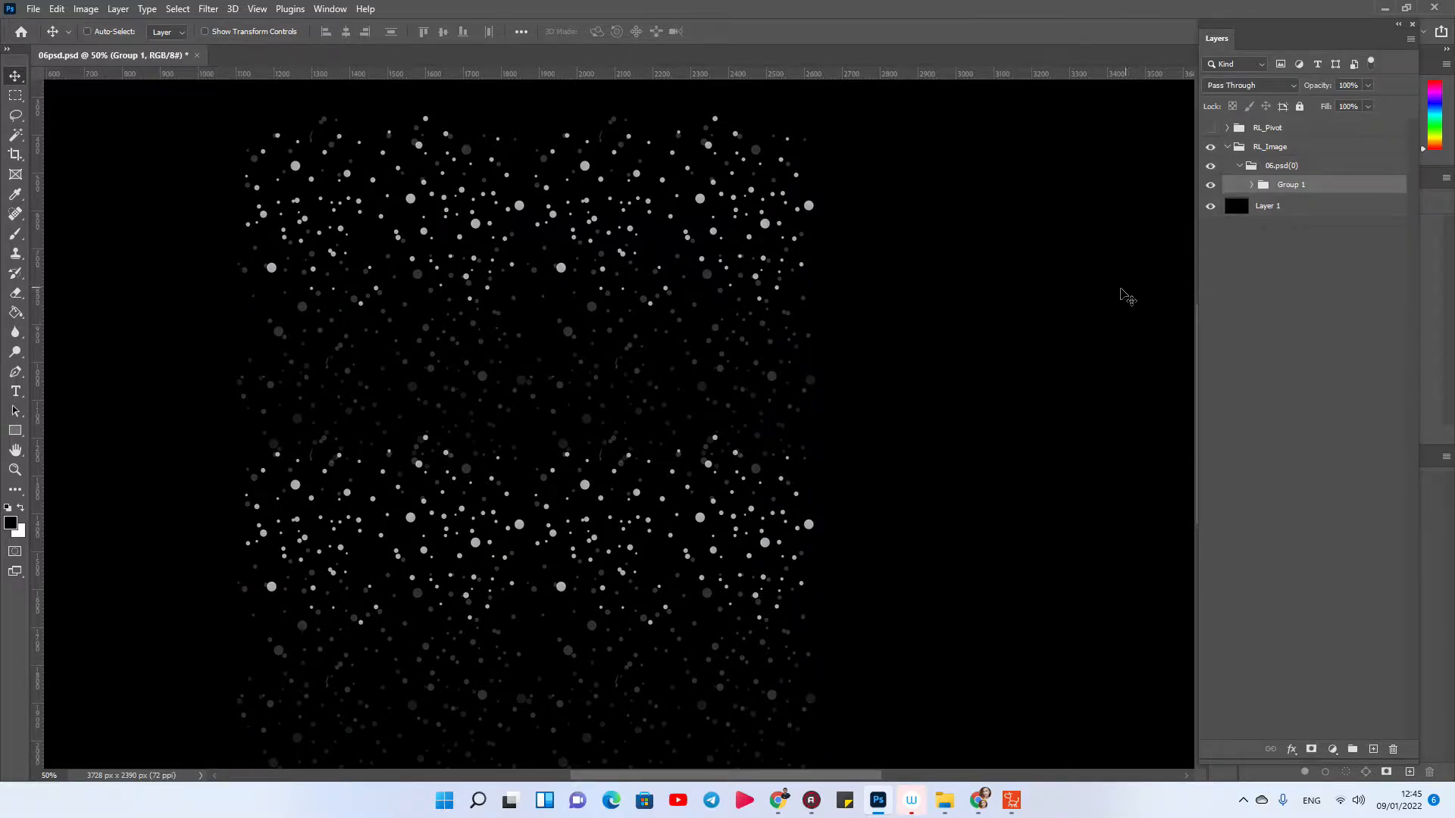
{"action": "key", "text": "ctrl+minus"}
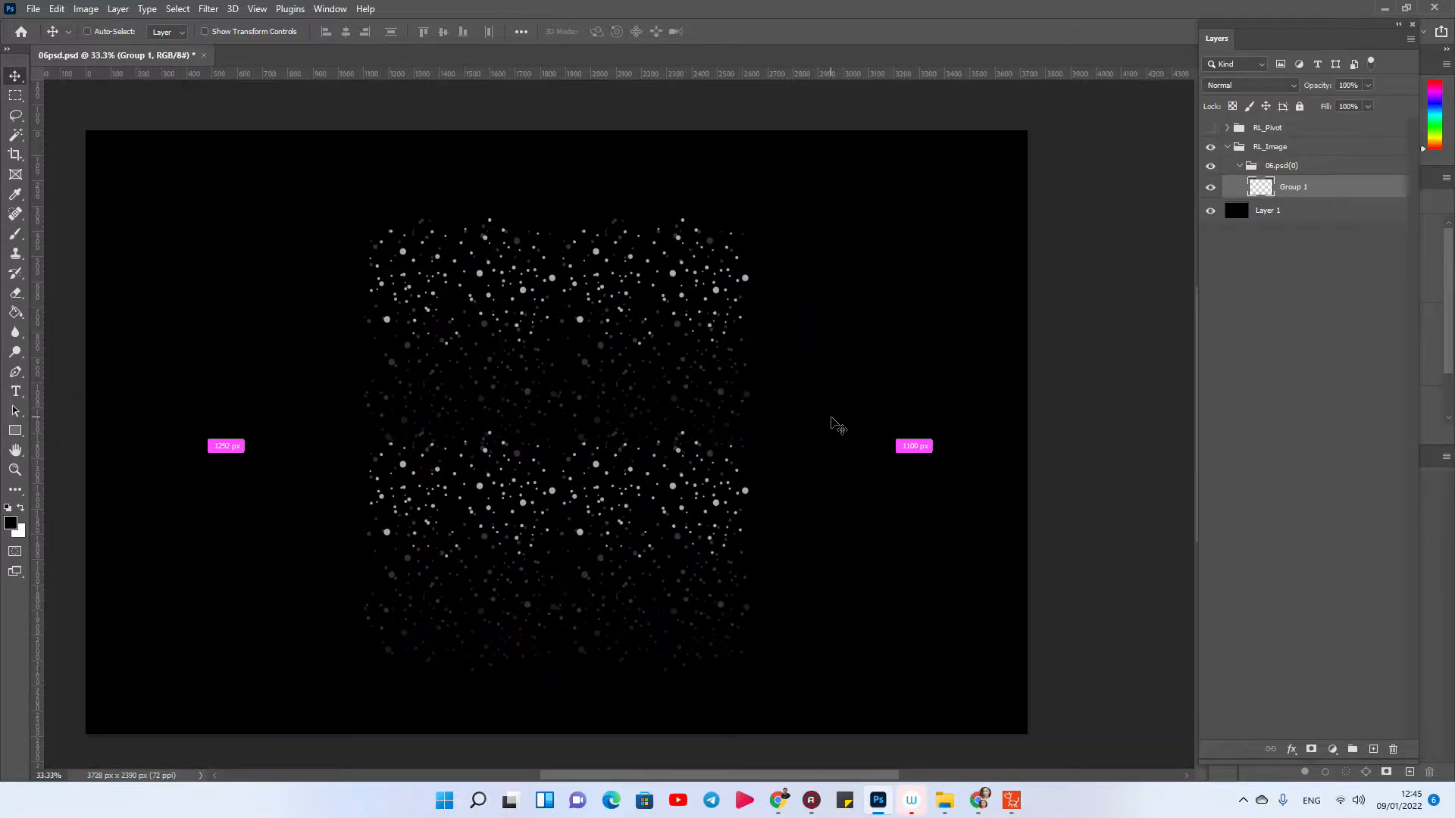
{"action": "left_click", "coordinate": [1252, 210]}
{"action": "key", "text": "Delete"}
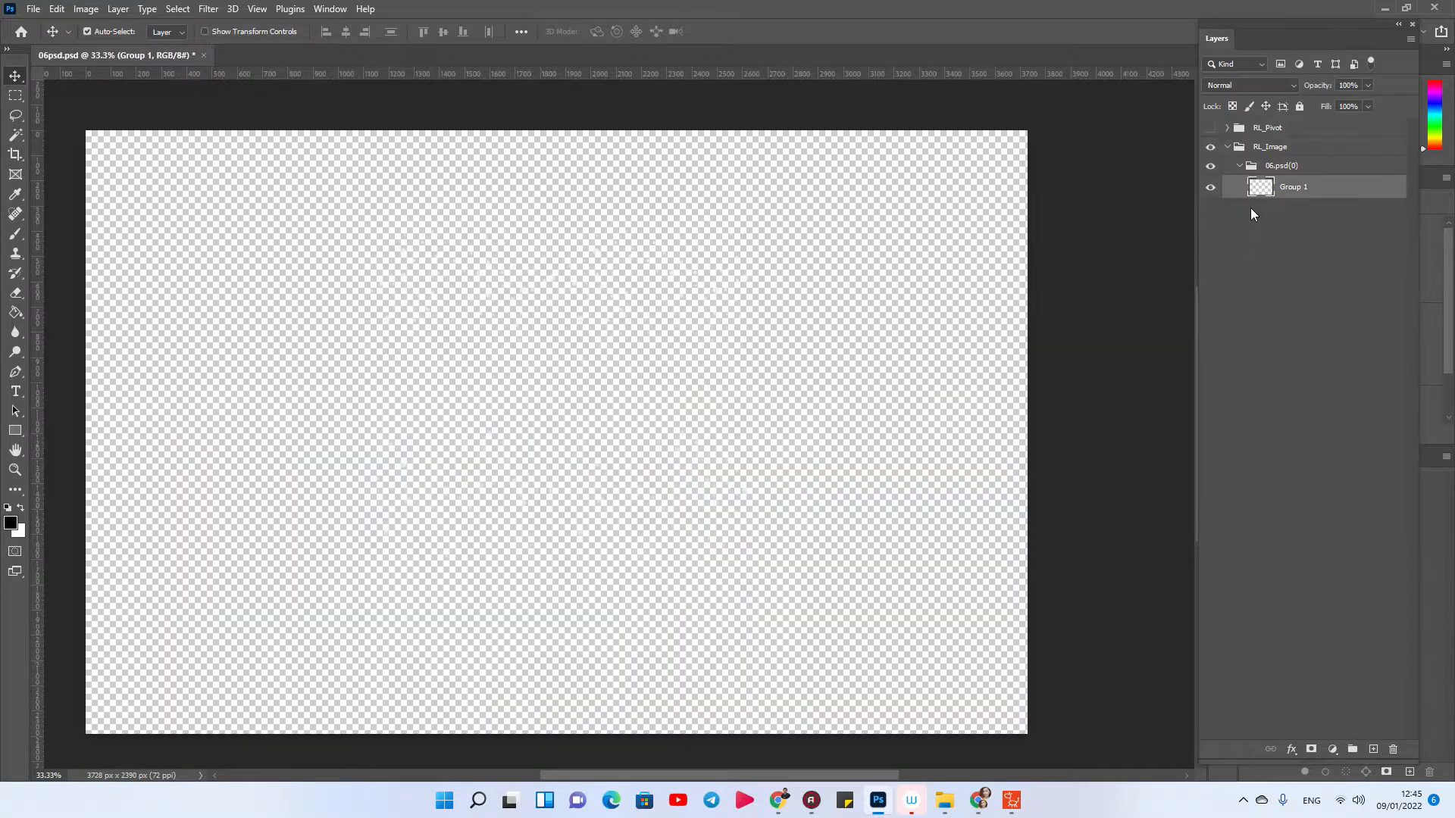
{"action": "key", "text": "ctrl+z"}
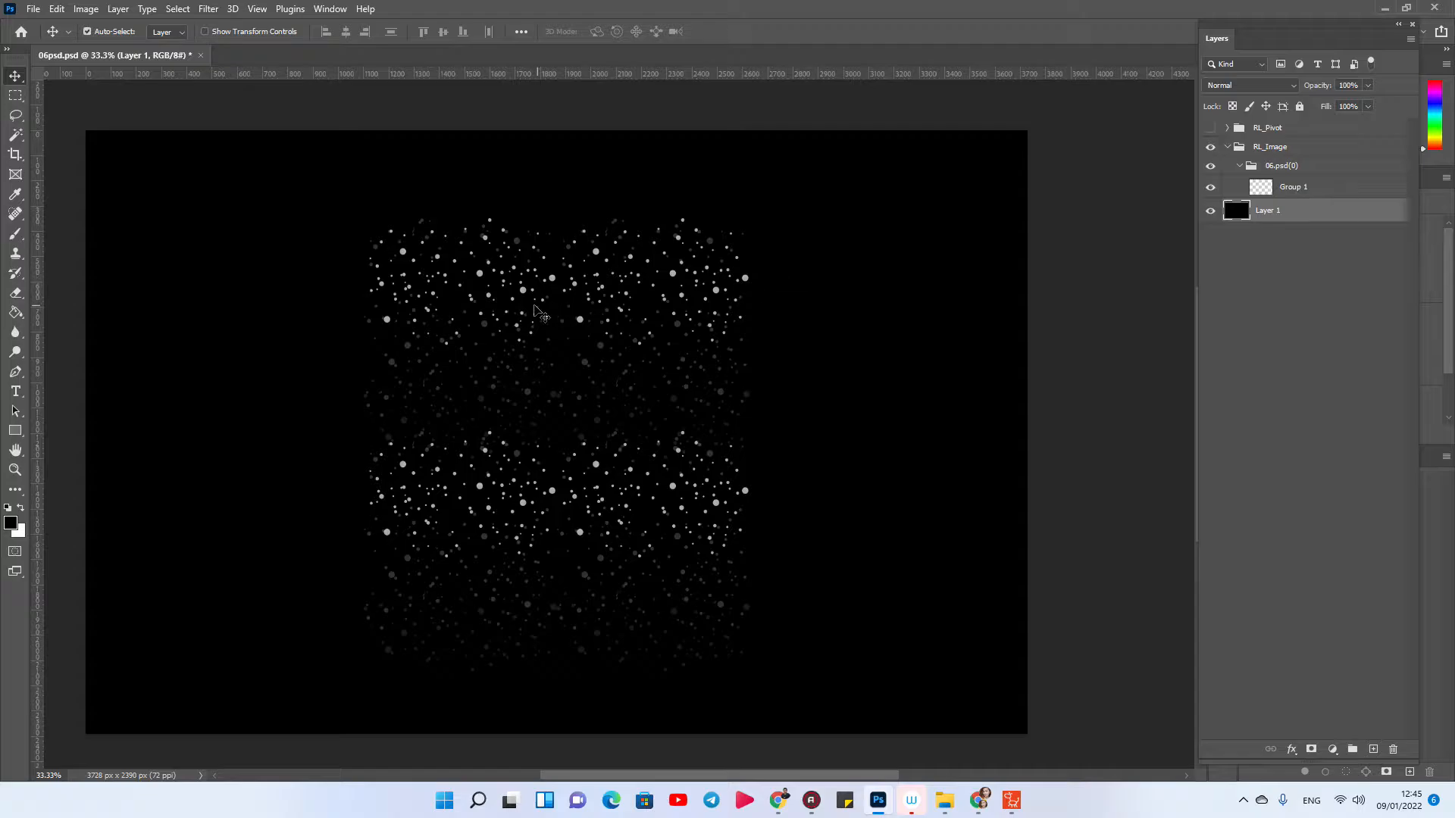
Step: Crop the canvas closely around the snow pattern to about 1682 x 1922 px
{"action": "key", "text": "c"}
{"action": "left_click_drag", "start_coordinate": [555, 131], "coordinate": [555, 173]}
{"action": "left_click_drag", "start_coordinate": [86, 426], "coordinate": [222, 443]}
{"action": "left_click_drag", "start_coordinate": [894, 429], "coordinate": [770, 451]}
{"action": "left_click_drag", "start_coordinate": [549, 699], "coordinate": [550, 674]}
{"action": "key", "text": "Return"}
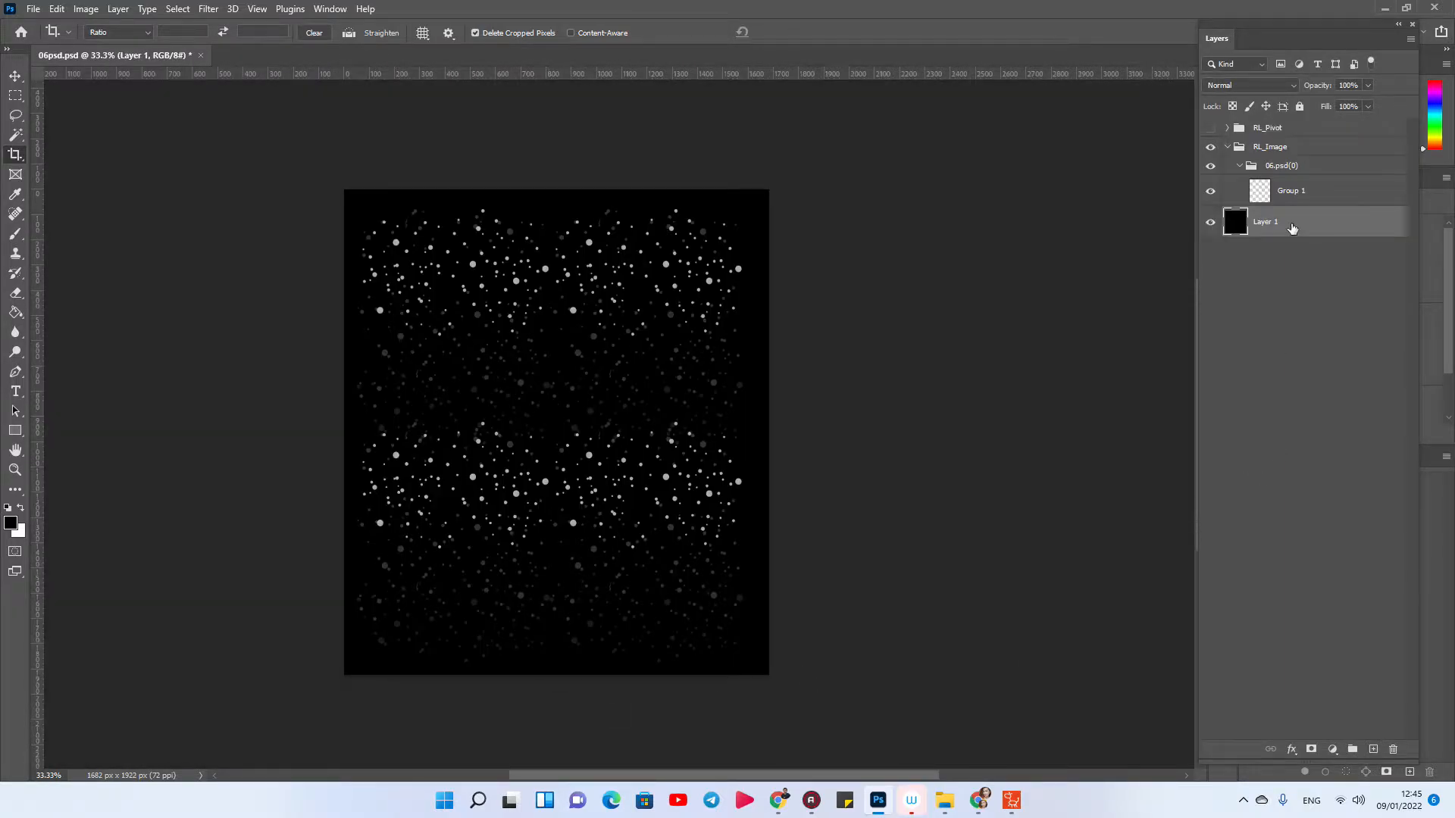
Step: Delete the black Layer 1 beneath the snow and save the document
{"action": "key", "text": "Delete"}
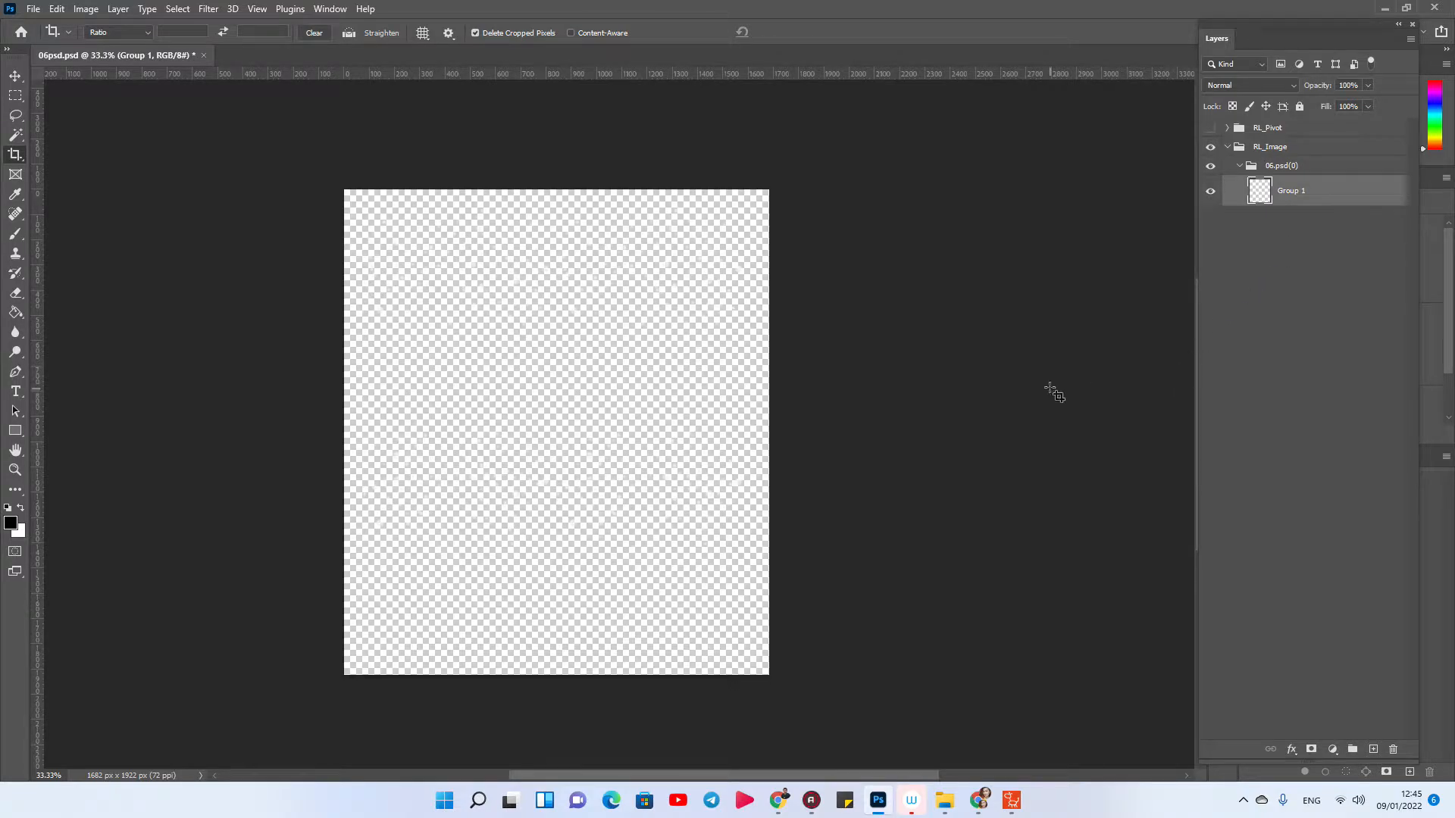
{"action": "key", "text": "ctrl+s"}
Step: Switch to Cartoon Animator and delete the extra snow object 07.psd from the scene
{"action": "left_click", "coordinate": [1018, 809]}
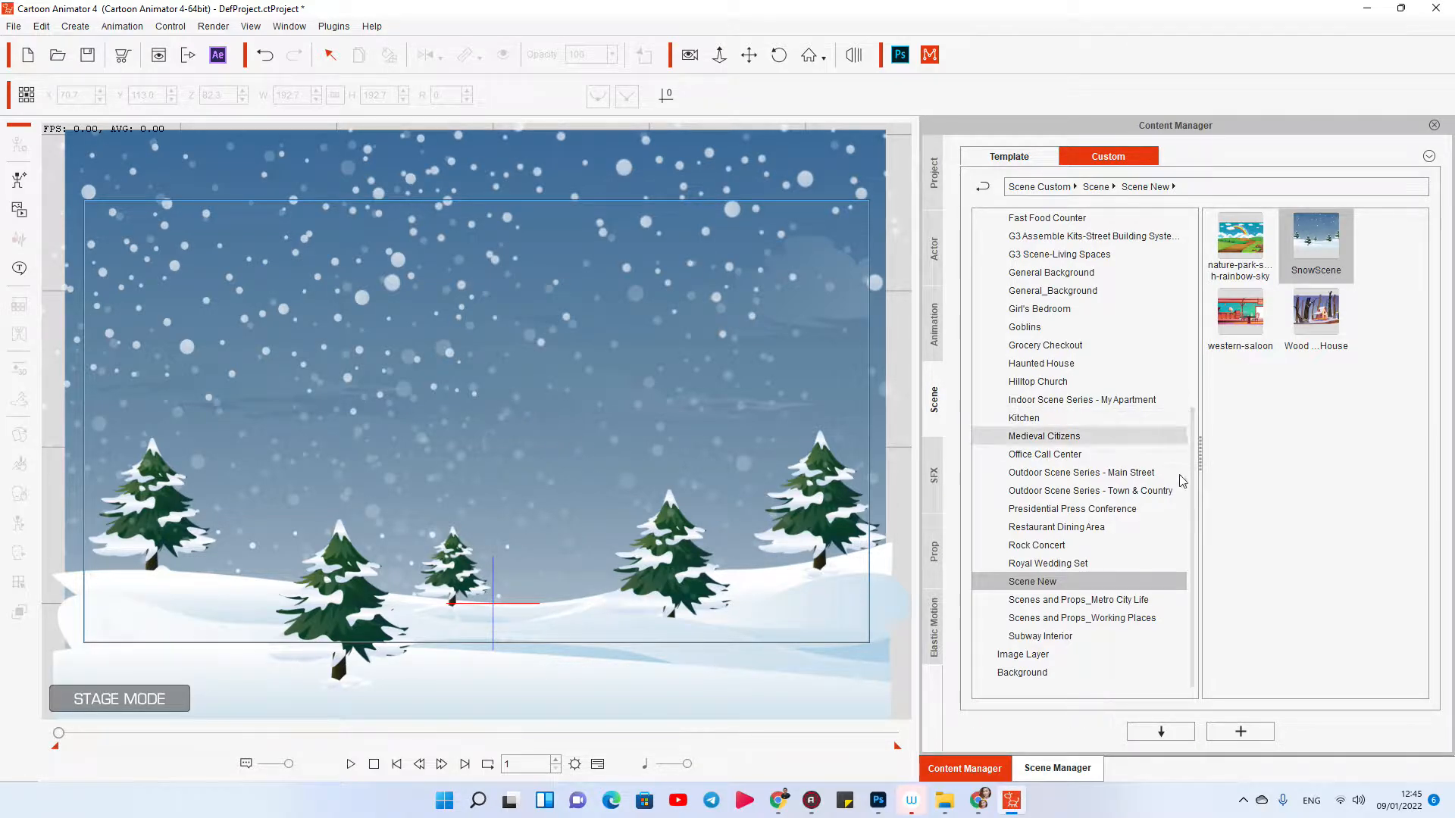
{"action": "left_click", "coordinate": [1057, 768]}
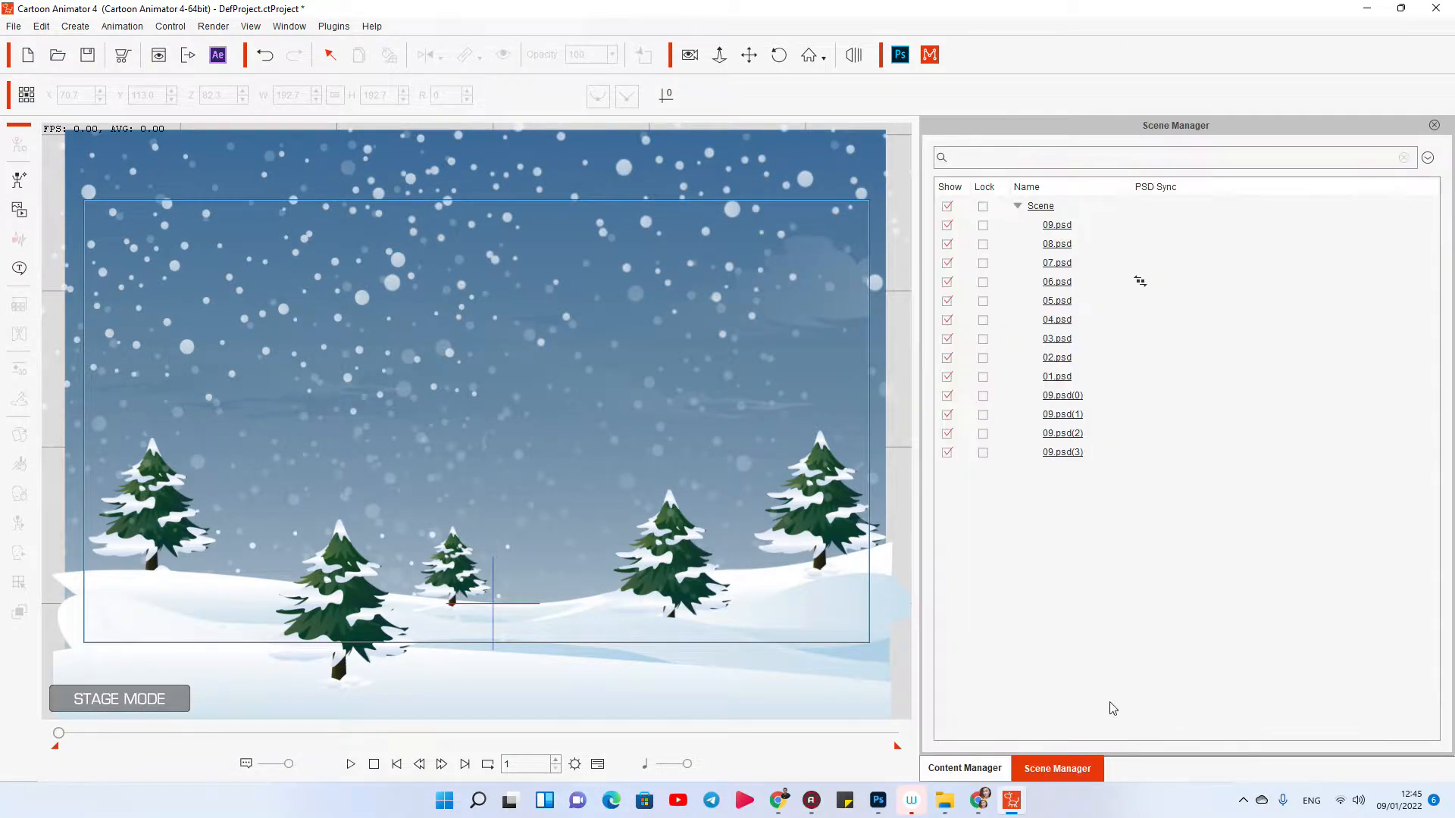
{"action": "left_click", "coordinate": [1080, 288]}
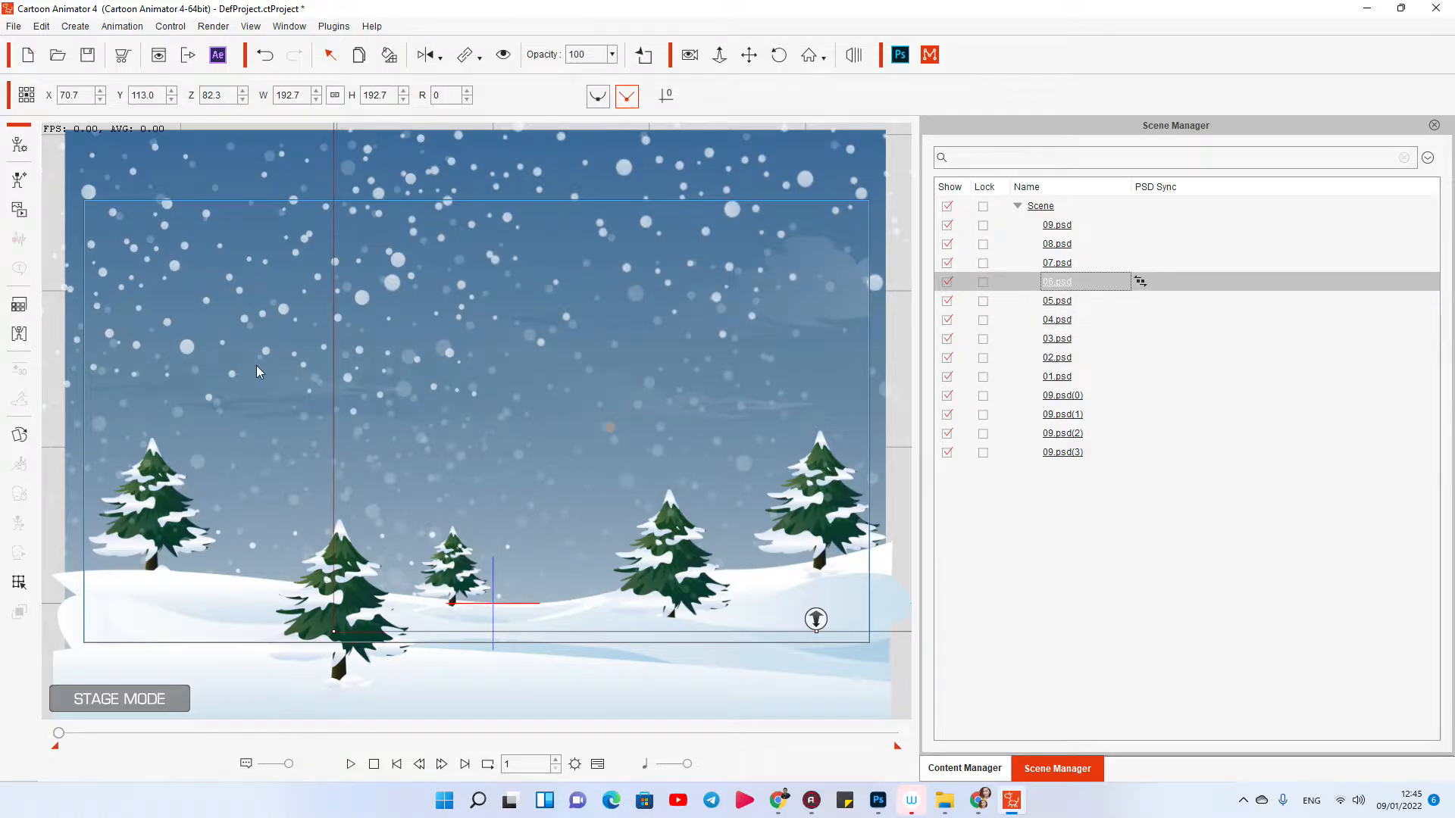
{"action": "left_click", "coordinate": [201, 357]}
{"action": "key", "text": "Delete"}
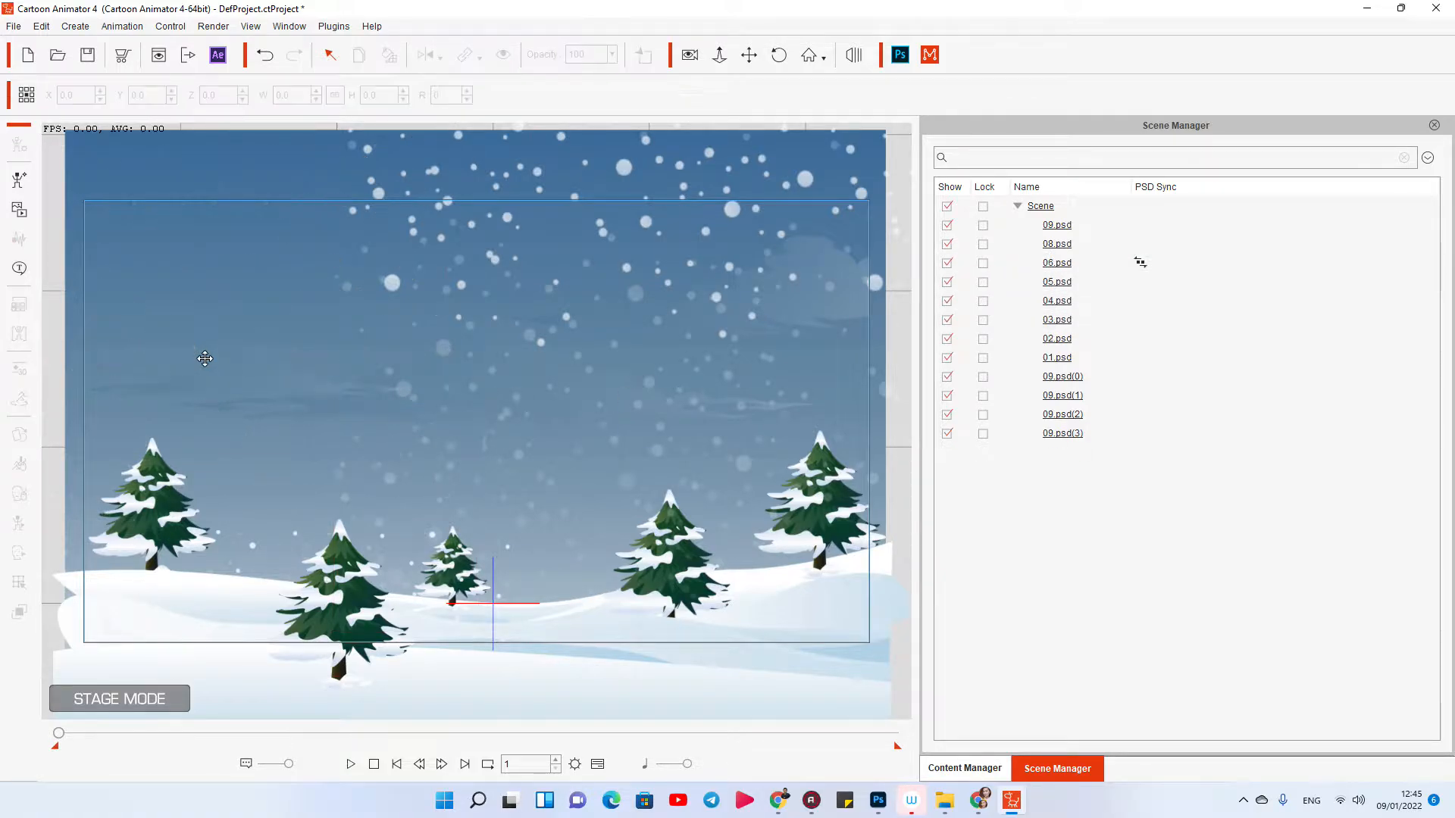
Step: Move the 06.psd snow over the whole sky, to about X -112.8, Y 62.1, and remove its object animation
{"action": "left_click", "coordinate": [1110, 264]}
{"action": "left_click_drag", "start_coordinate": [562, 367], "coordinate": [443, 397]}
{"action": "right_click", "coordinate": [580, 367]}
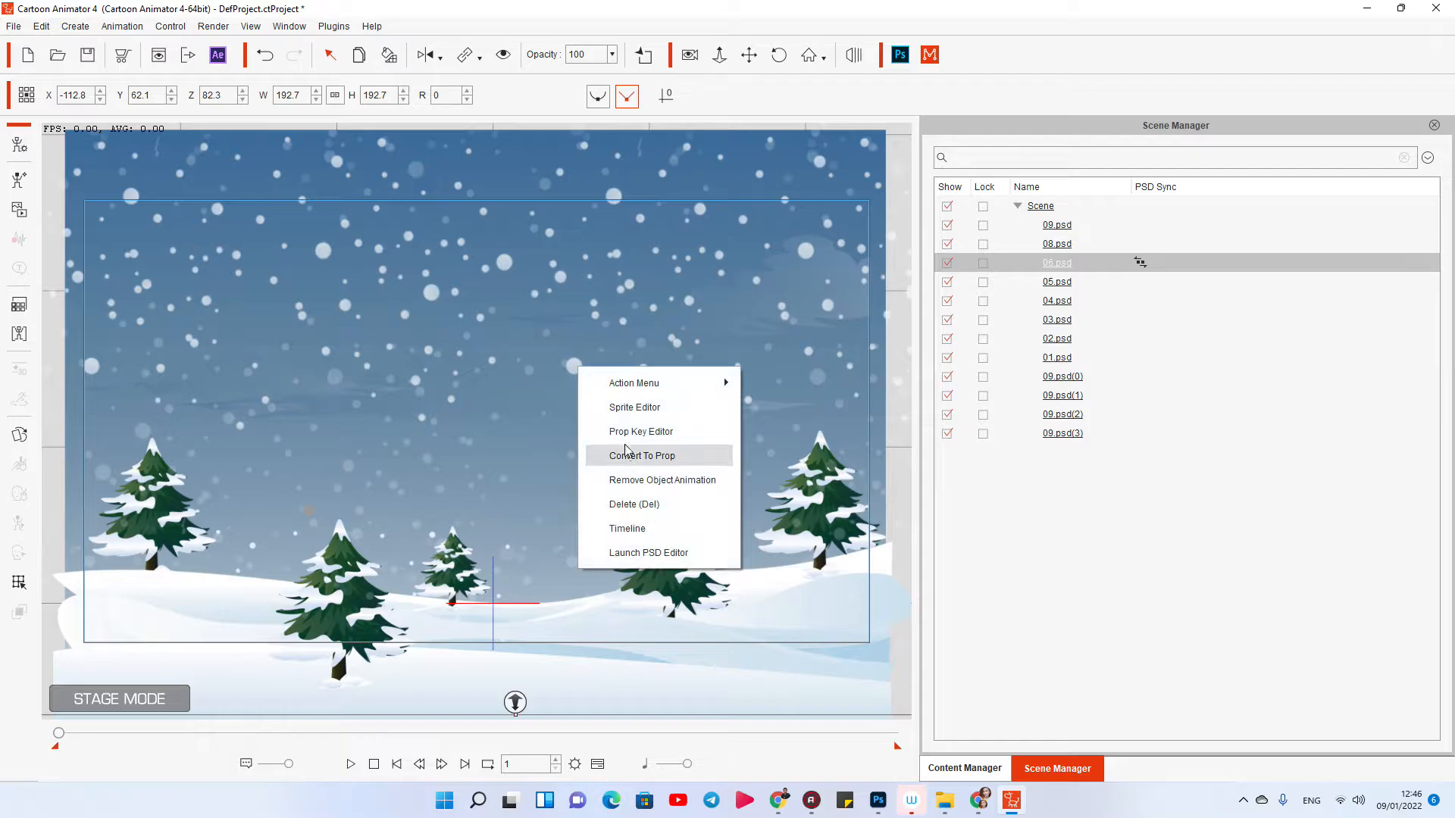
{"action": "left_click", "coordinate": [653, 479]}
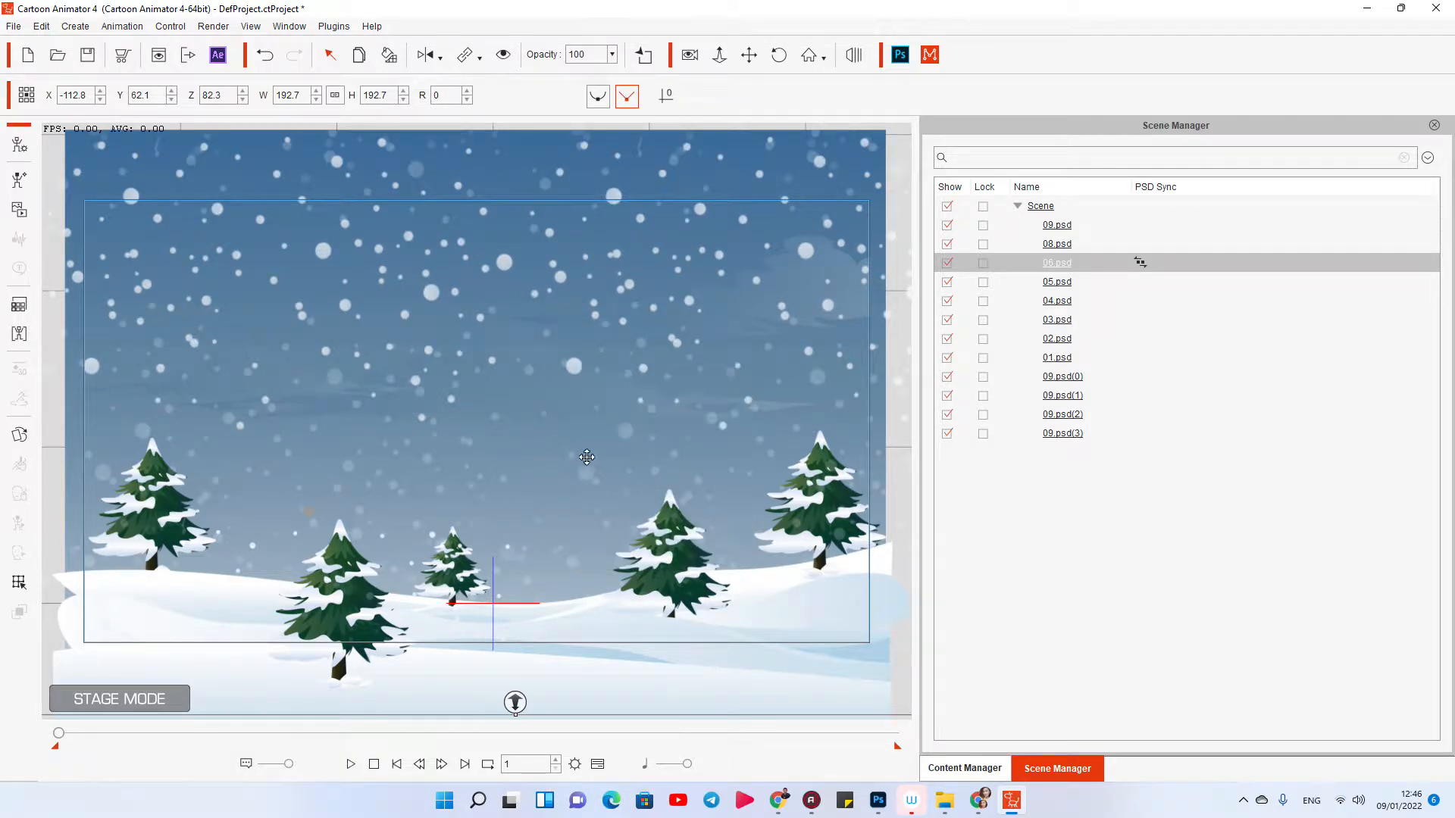
{"action": "left_click_drag", "start_coordinate": [441, 472], "coordinate": [426, 434]}
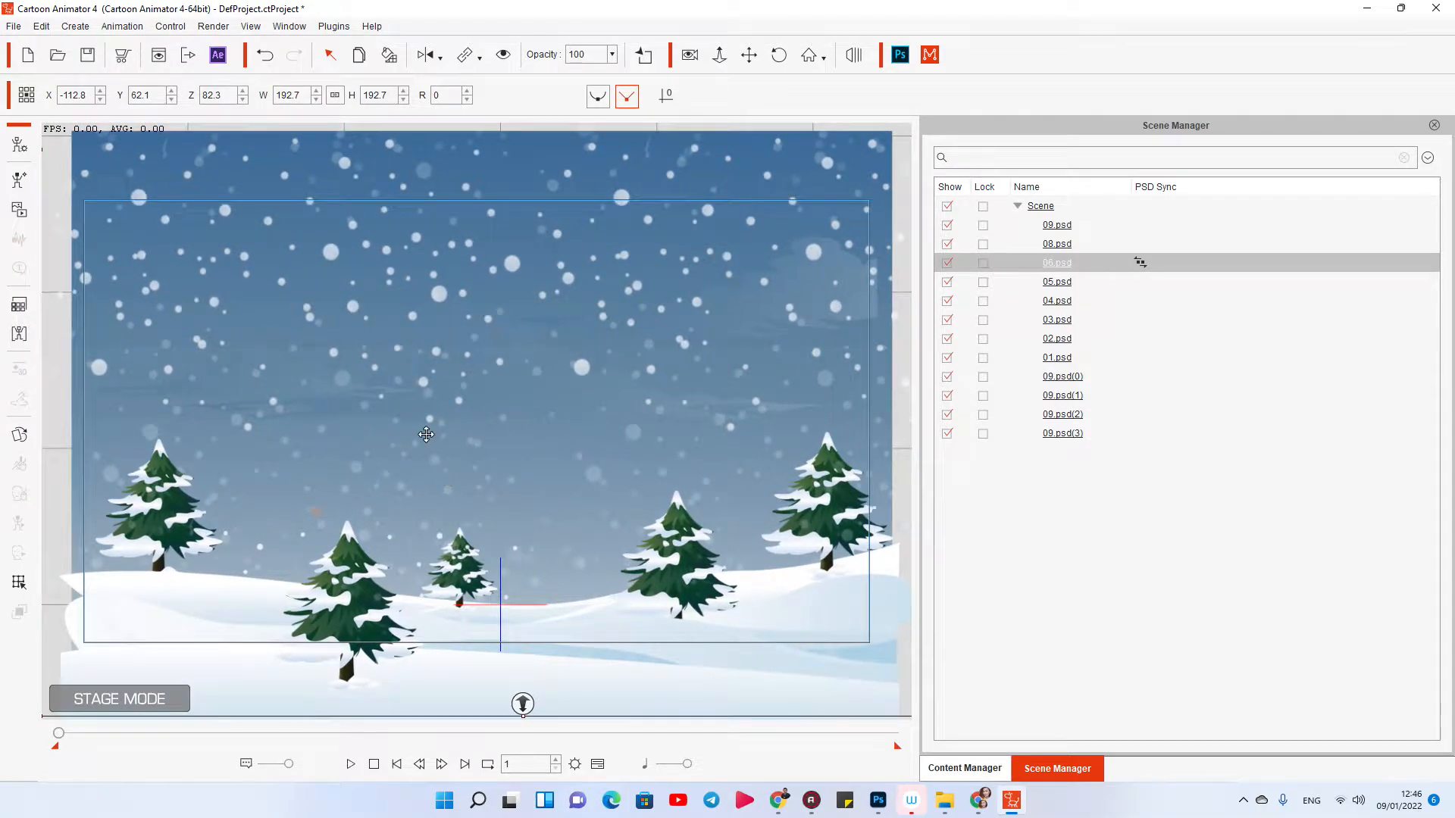
Step: Open the Prop Key Editor and the Timeline for the 06.psd snow and go to frame 20
{"action": "left_click", "coordinate": [19, 584]}
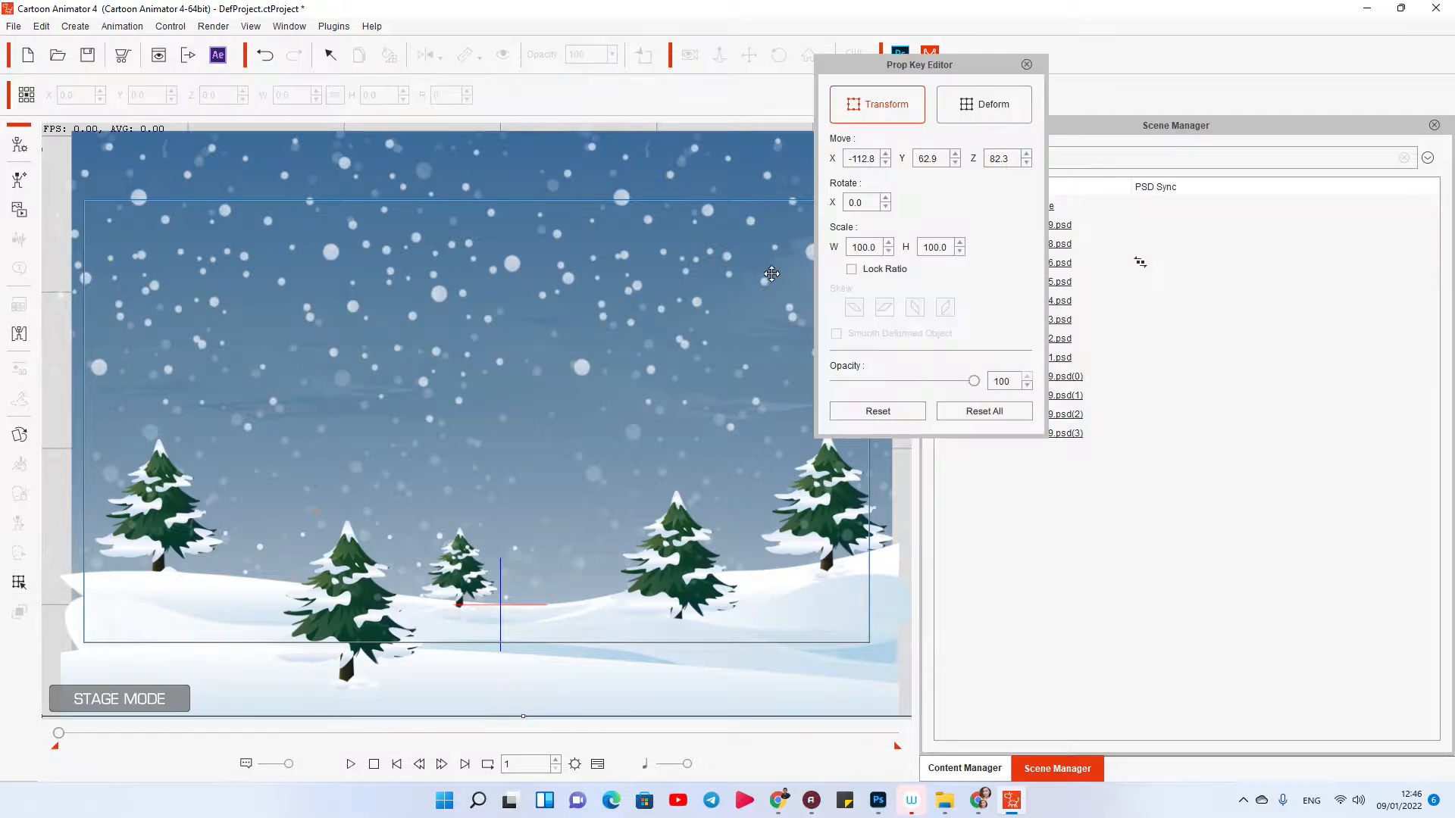
{"action": "left_click_drag", "start_coordinate": [949, 81], "coordinate": [1176, 98]}
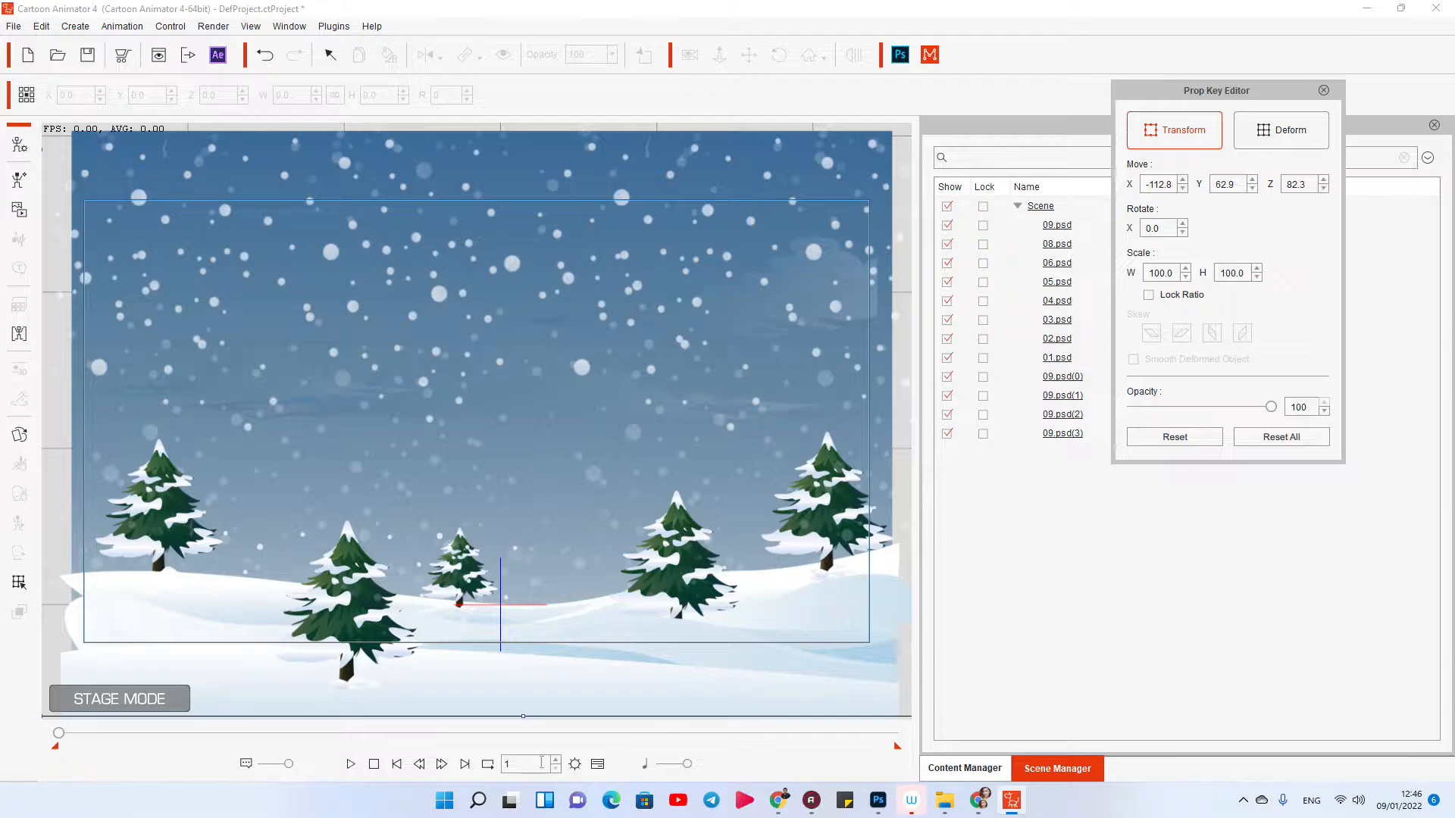
{"action": "left_click", "coordinate": [597, 764]}
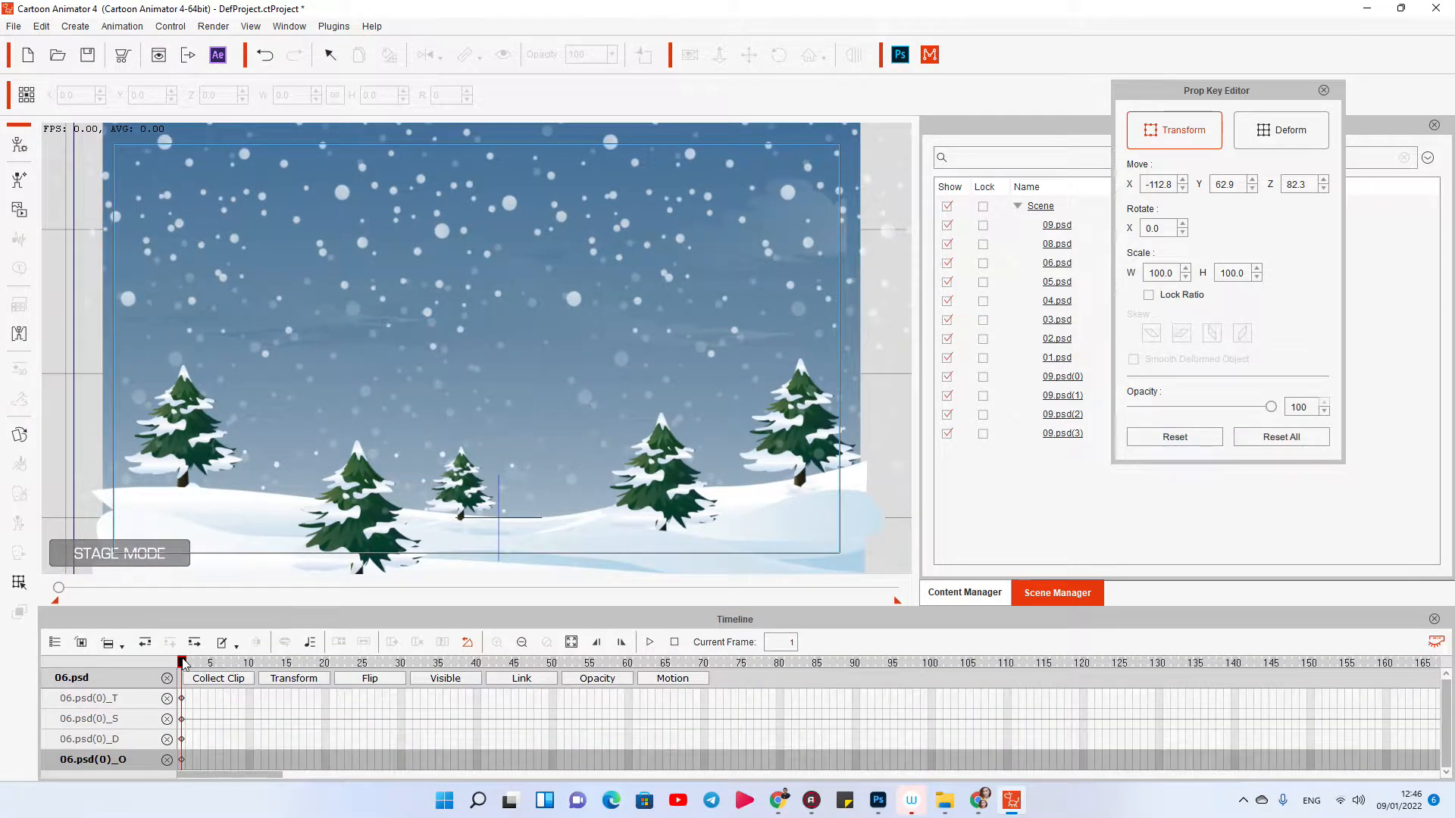
{"action": "left_click_drag", "start_coordinate": [183, 664], "coordinate": [329, 677]}
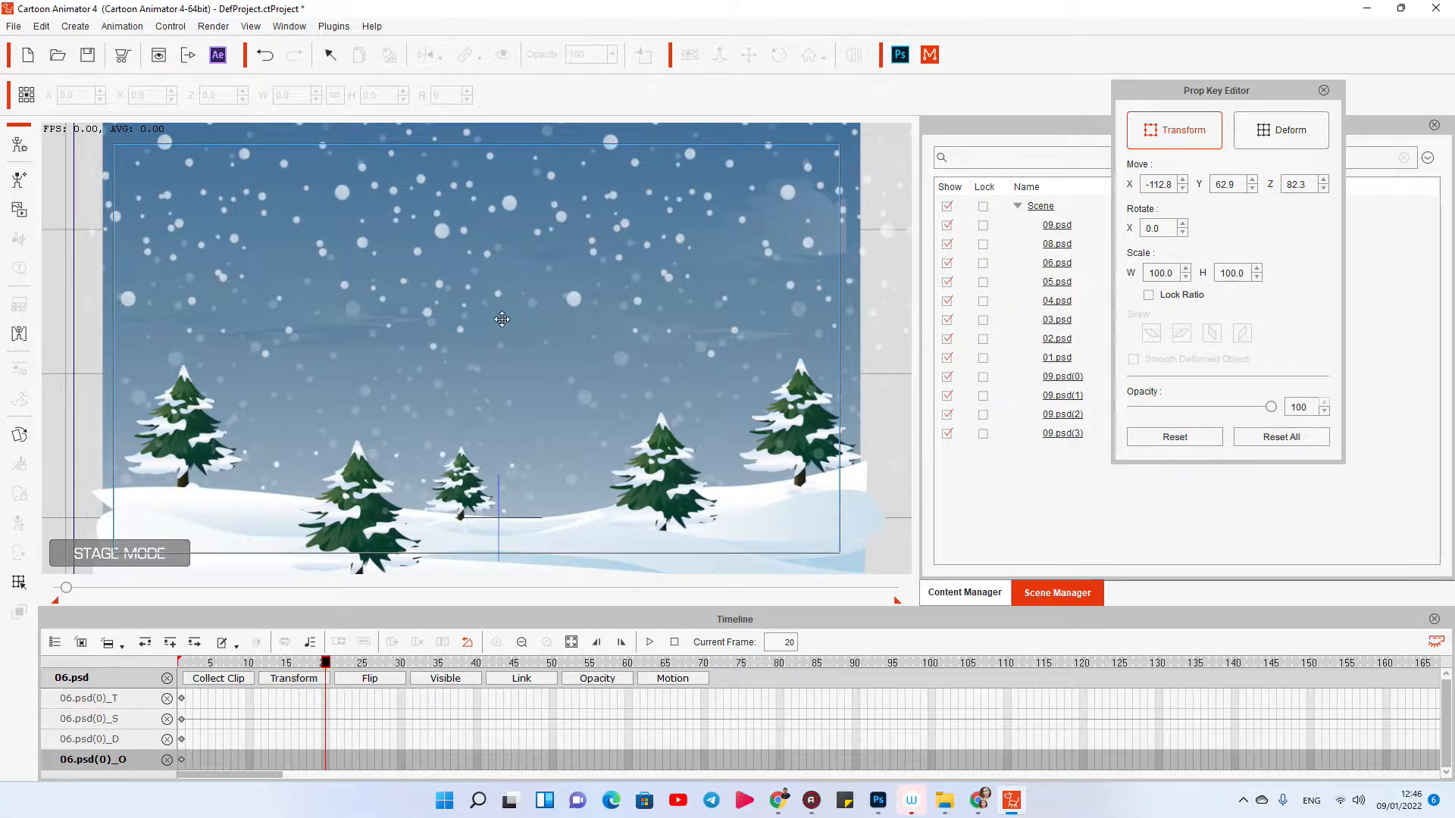
Step: Move the leftmost pine tree, 09.psd(0), up to about X -256.7, Y 93.4 at frame 20
{"action": "left_click_drag", "start_coordinate": [394, 254], "coordinate": [505, 459]}
{"action": "mouse_move", "coordinate": [245, 202]}
{"action": "left_mouse_down"}
{"action": "mouse_move", "coordinate": [338, 214]}
{"action": "mouse_move", "coordinate": [383, 383]}
{"action": "mouse_move", "coordinate": [367, 257]}
{"action": "mouse_move", "coordinate": [377, 208]}
{"action": "mouse_move", "coordinate": [481, 692]}
{"action": "left_mouse_up"}
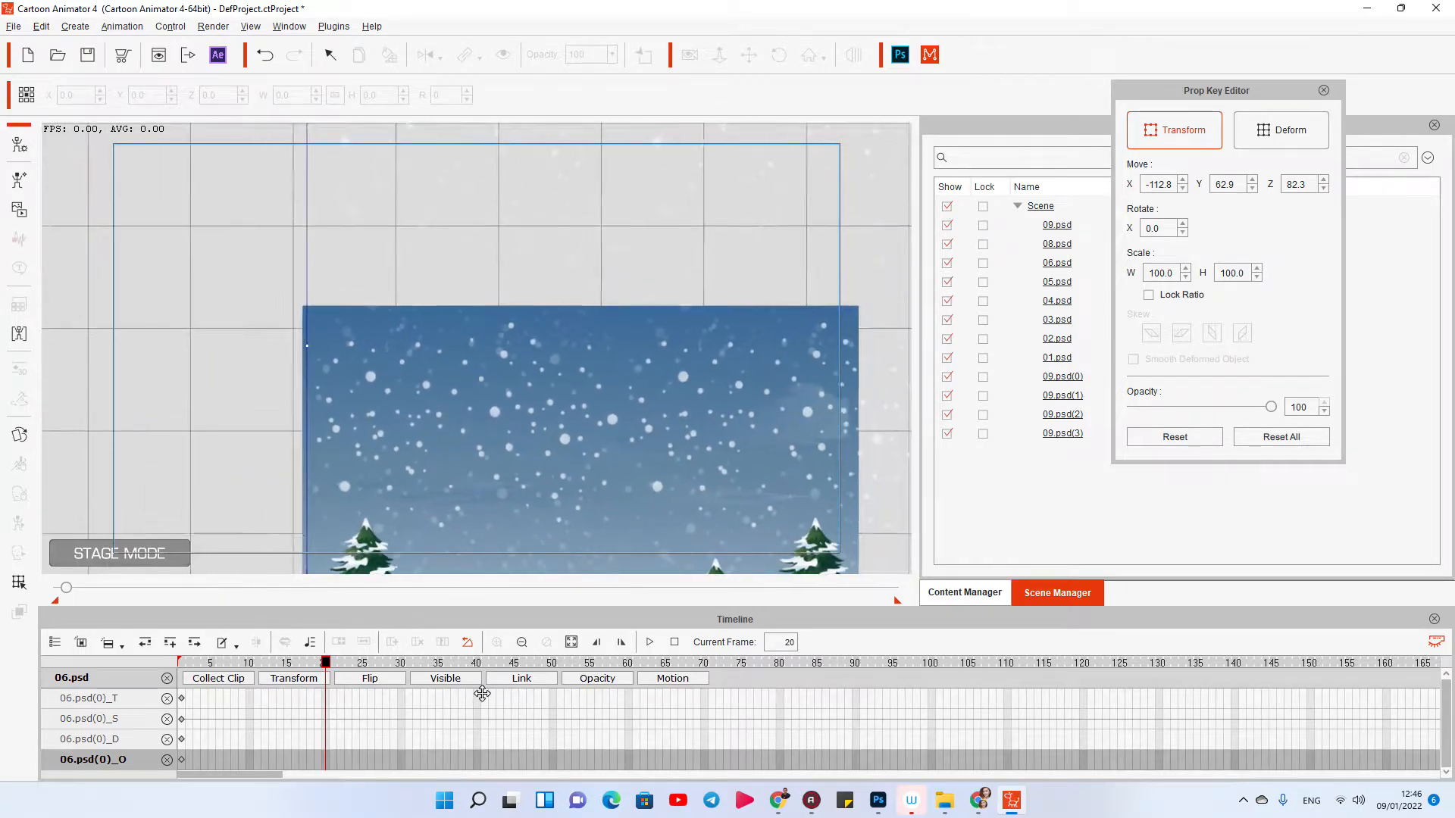
{"action": "left_click_drag", "start_coordinate": [445, 359], "coordinate": [447, 591]}
{"action": "left_click_drag", "start_coordinate": [435, 456], "coordinate": [416, 378]}
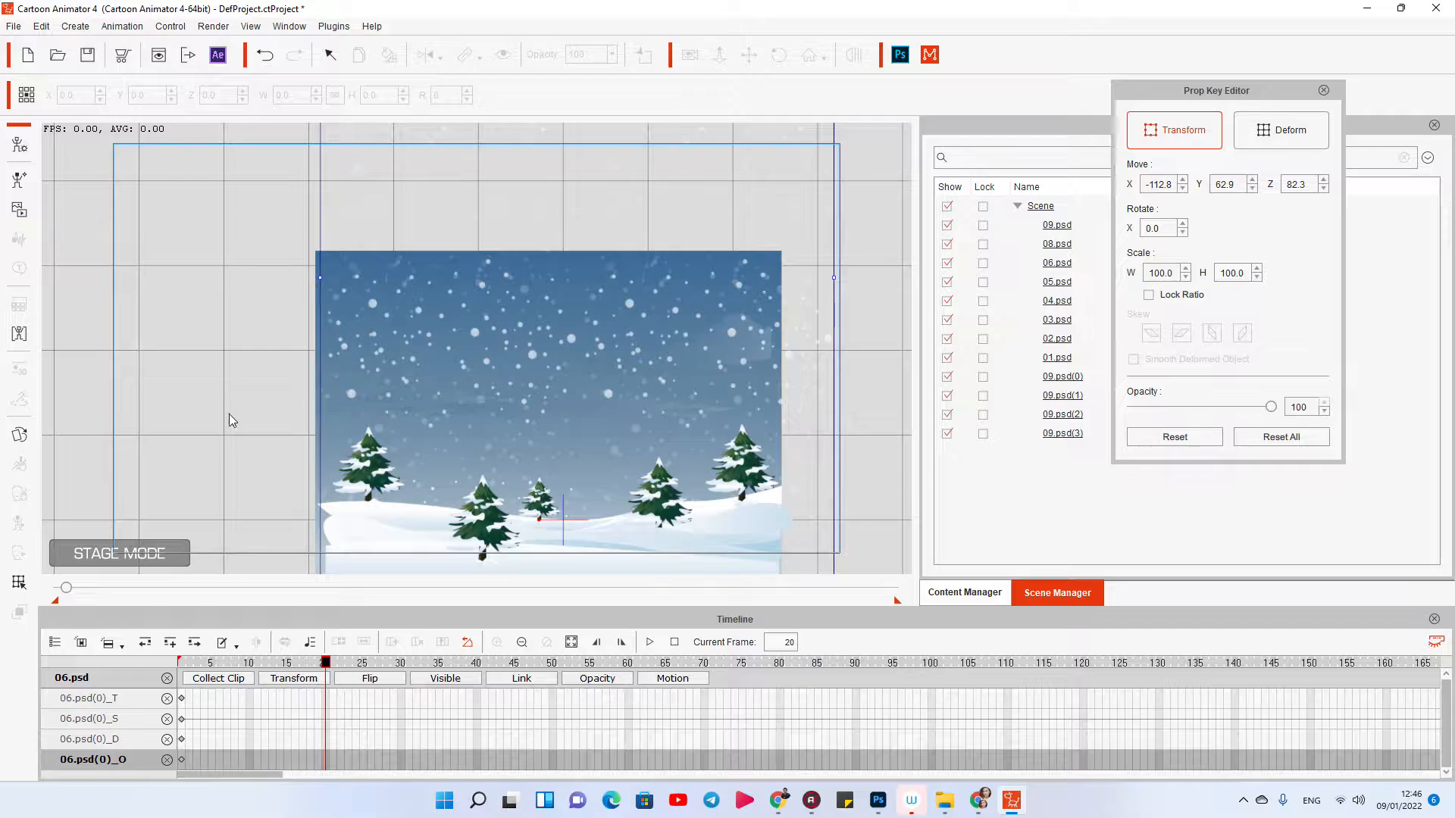
{"action": "left_click", "coordinate": [366, 464]}
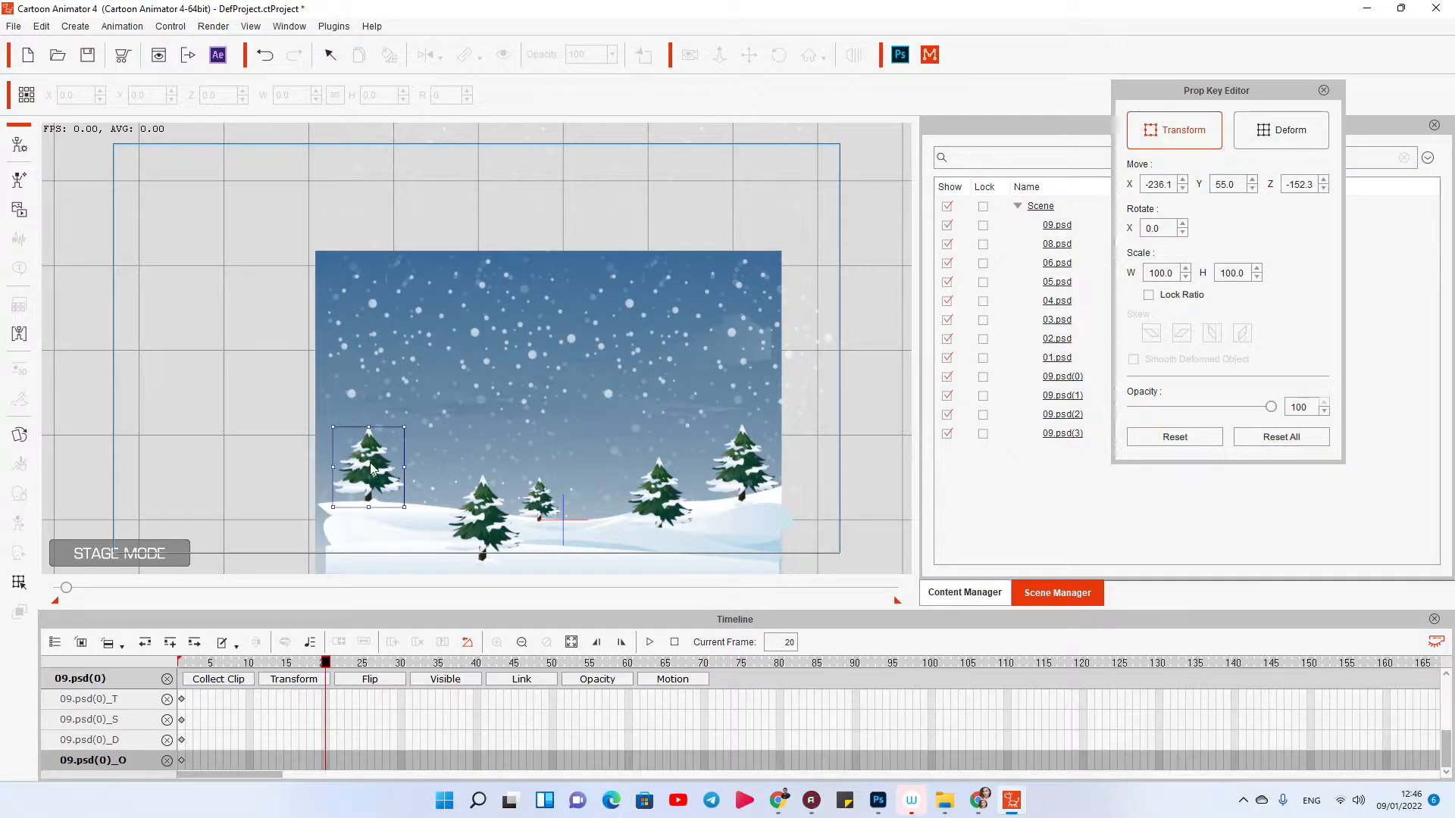
{"action": "left_click_drag", "start_coordinate": [369, 460], "coordinate": [353, 428]}
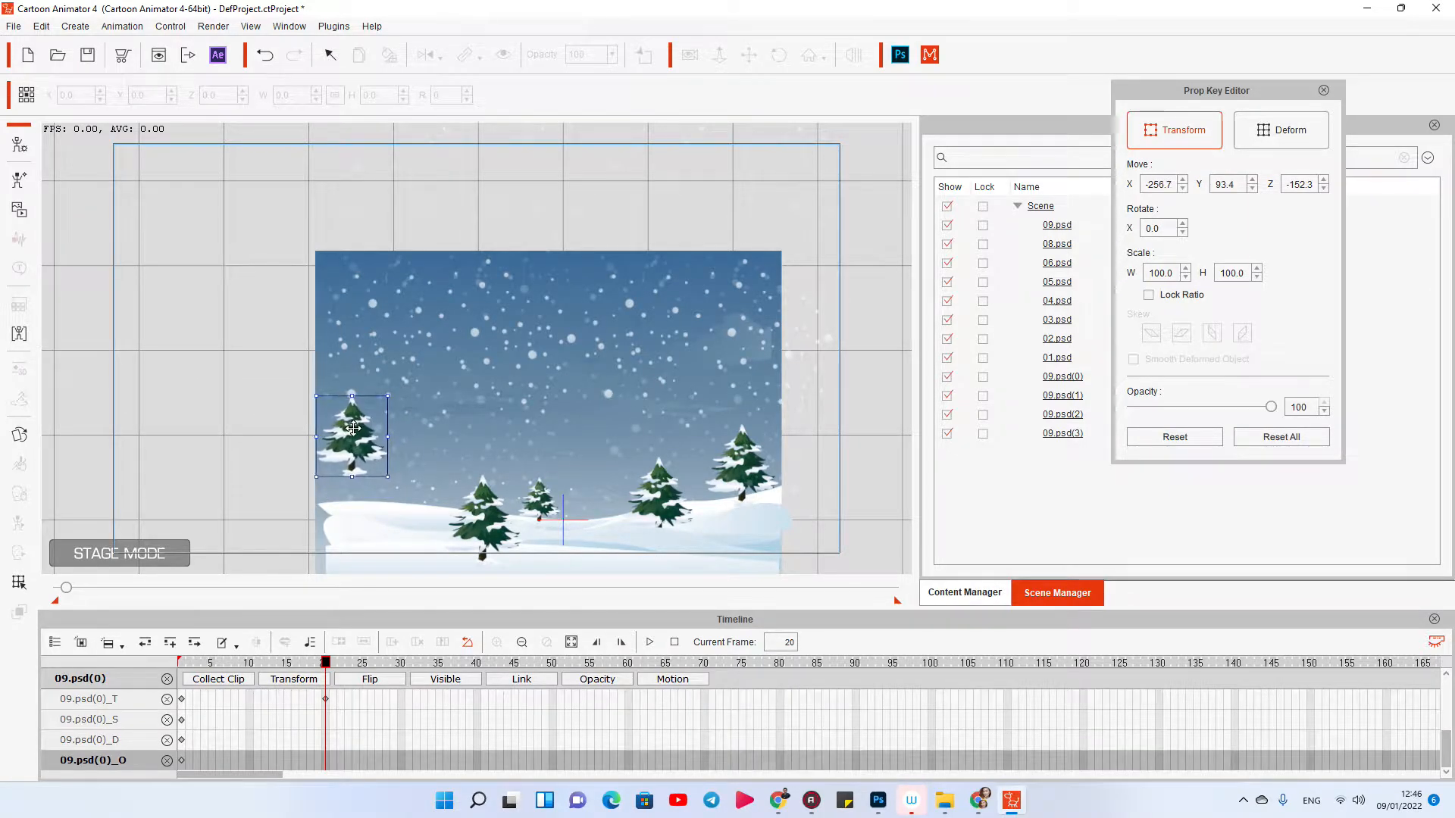
{"action": "left_click", "coordinate": [225, 357]}
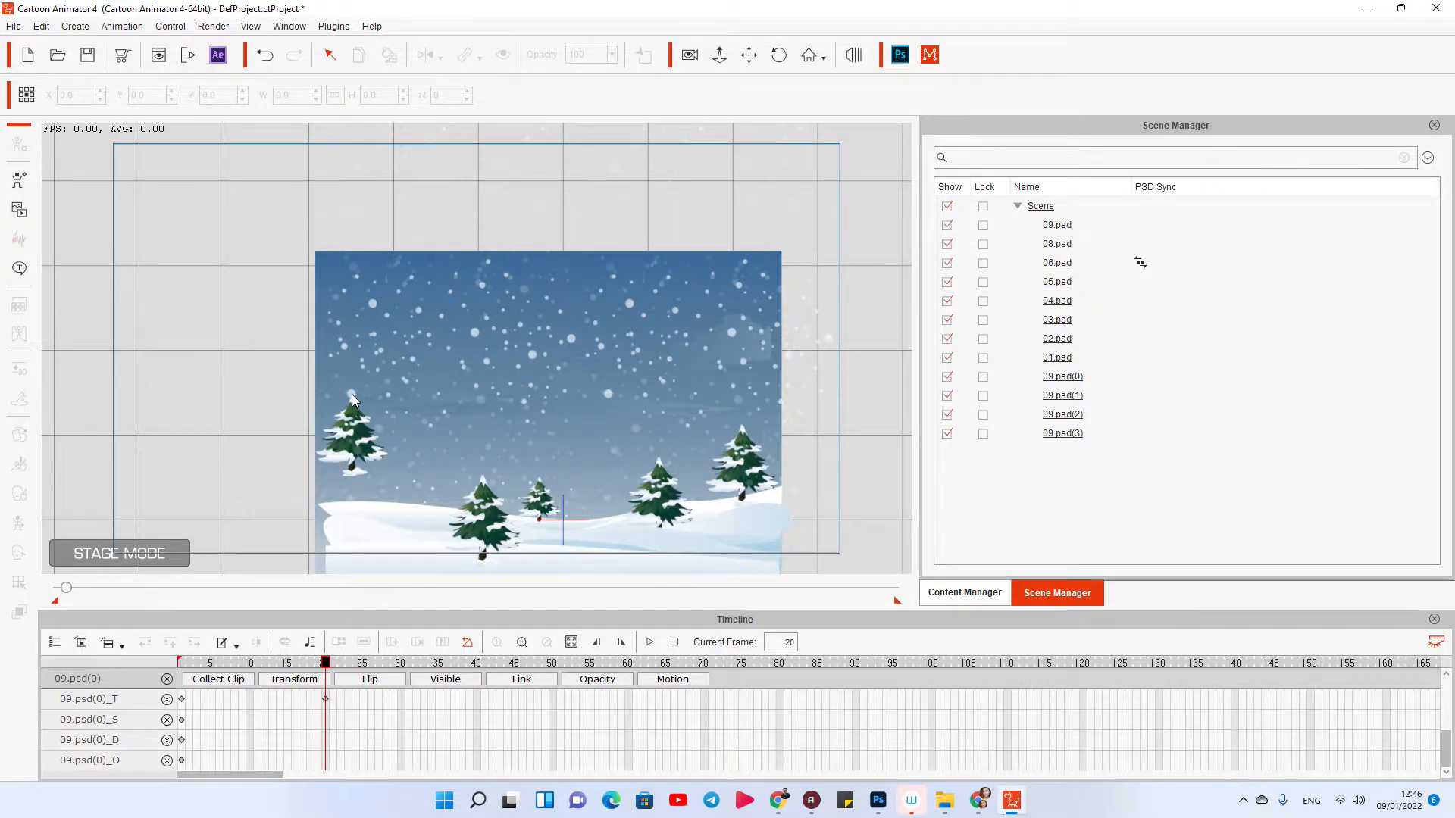
Step: Using the Prop Key Editor, move the 06.psd snow straight down to about X -113.7, Y -254.4 at frame 20
{"action": "left_click_drag", "start_coordinate": [371, 247], "coordinate": [389, 352]}
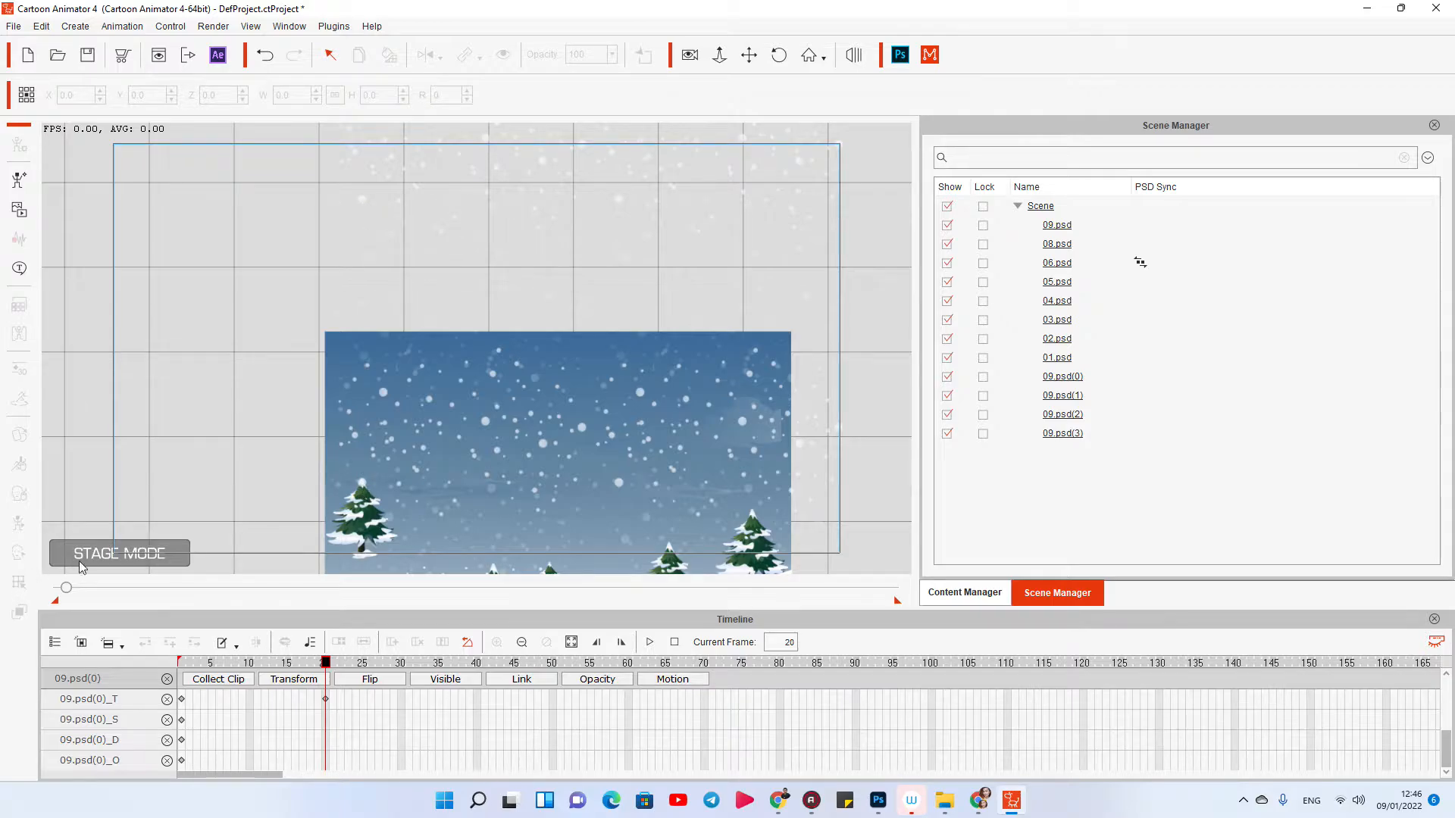
{"action": "left_click", "coordinate": [383, 390]}
{"action": "left_click", "coordinate": [19, 581]}
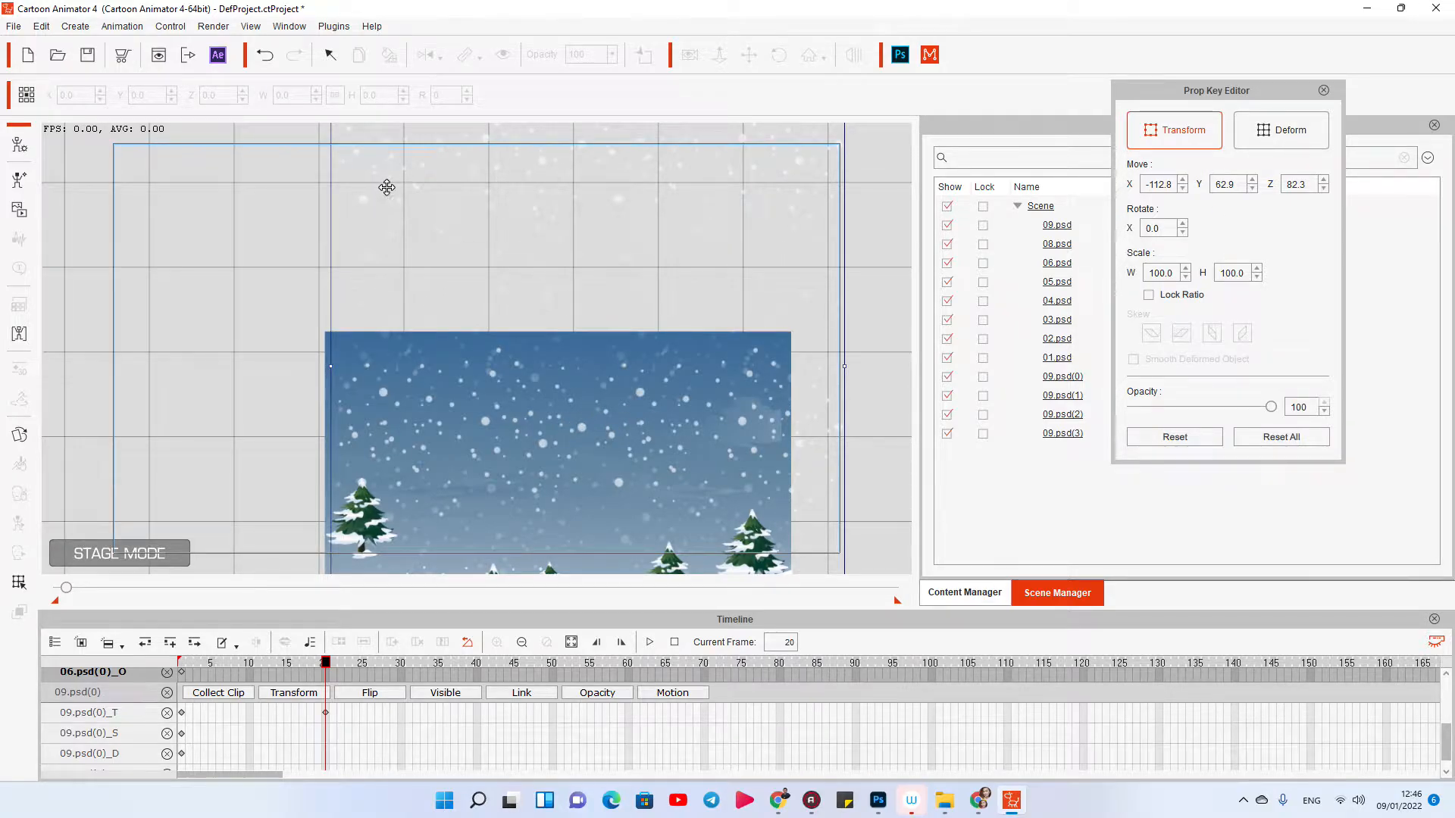
{"action": "left_click_drag", "start_coordinate": [400, 187], "coordinate": [399, 455]}
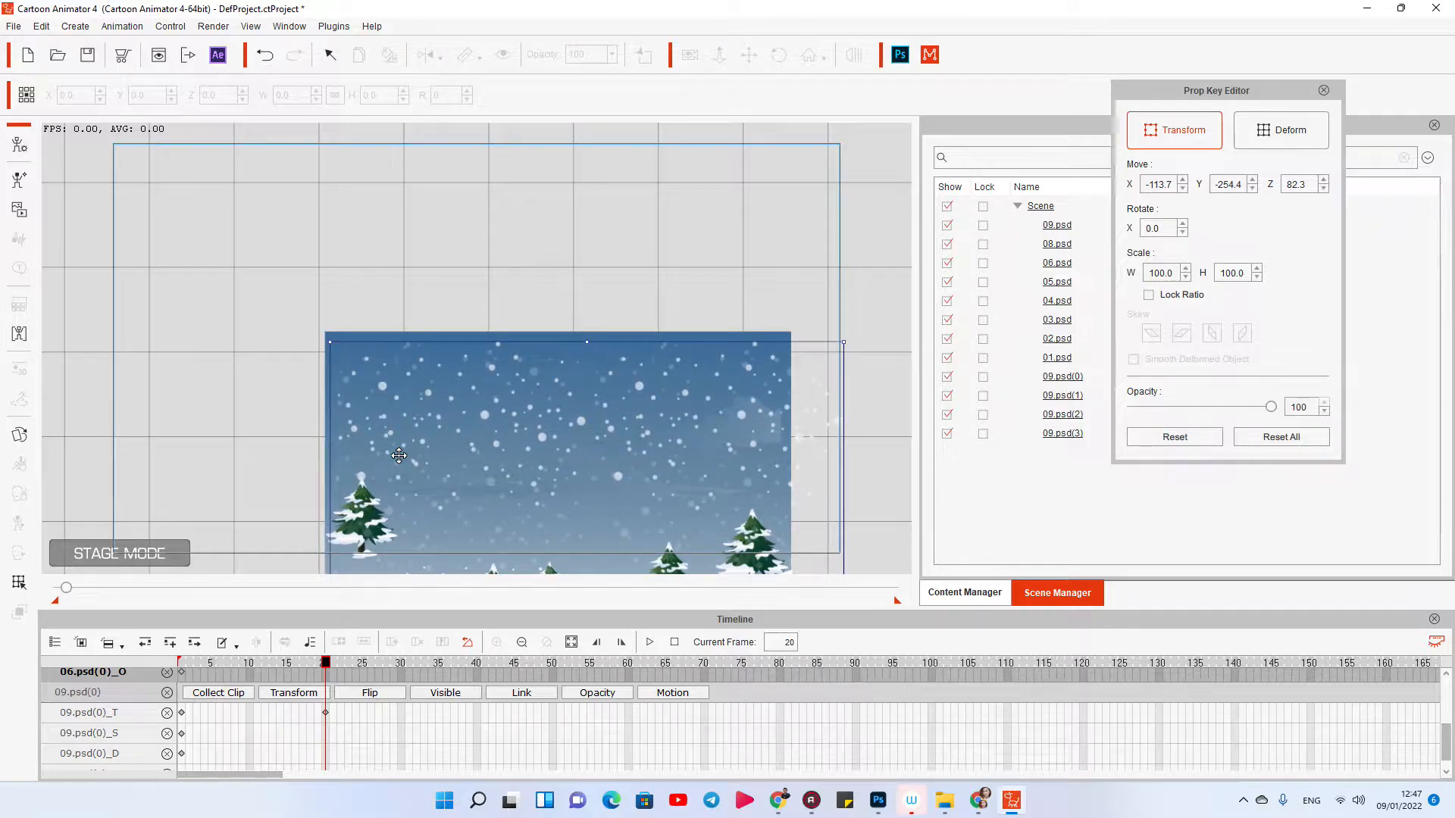
{"action": "scroll", "coordinate": [399, 671], "scroll_direction": "up", "scroll_amount": 4}
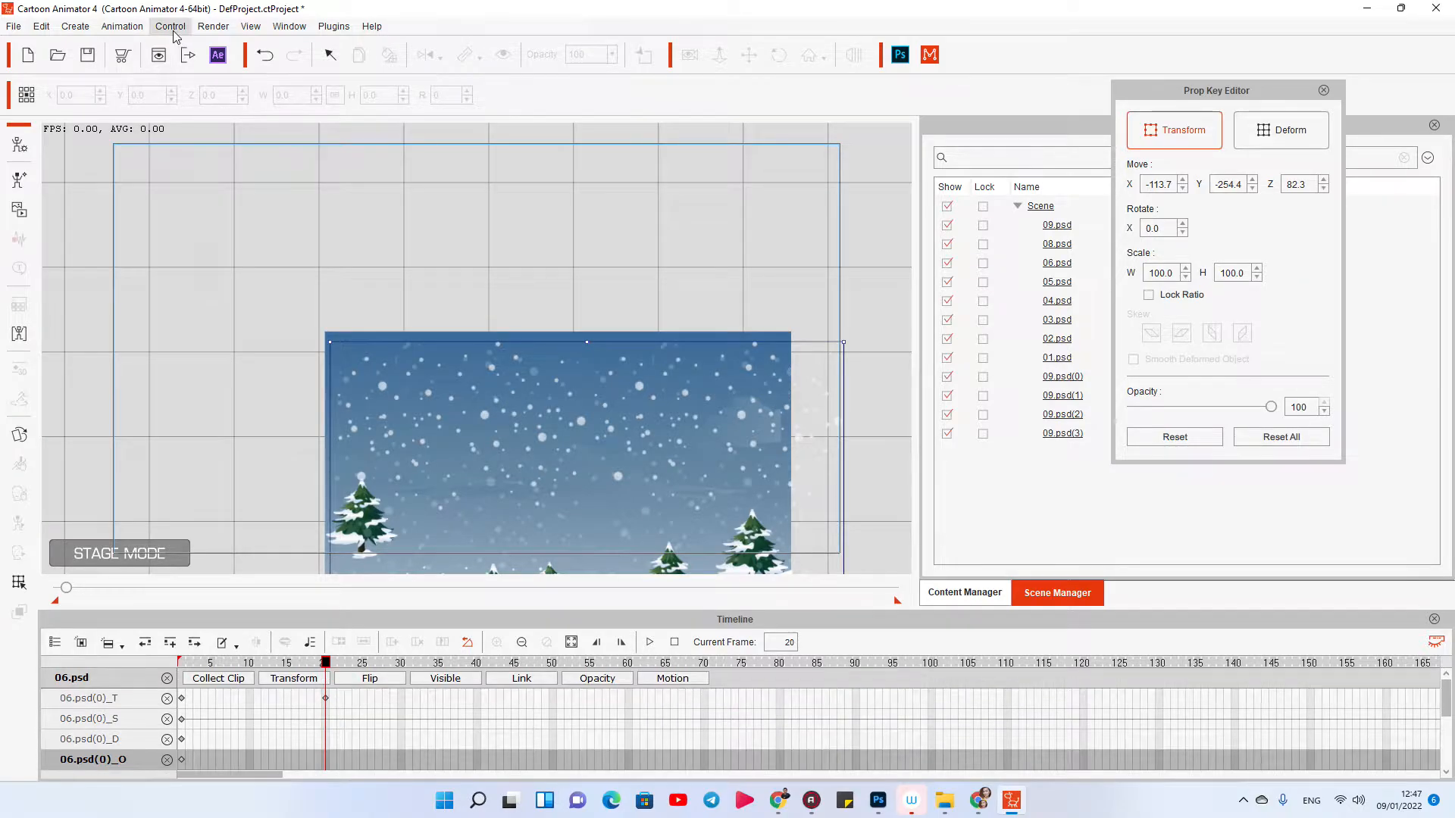
Step: Keep the playbar permanently displayed and preview the 06.psd snow animation from the start
{"action": "left_click", "coordinate": [213, 27]}
{"action": "mouse_move", "coordinate": [170, 27]}
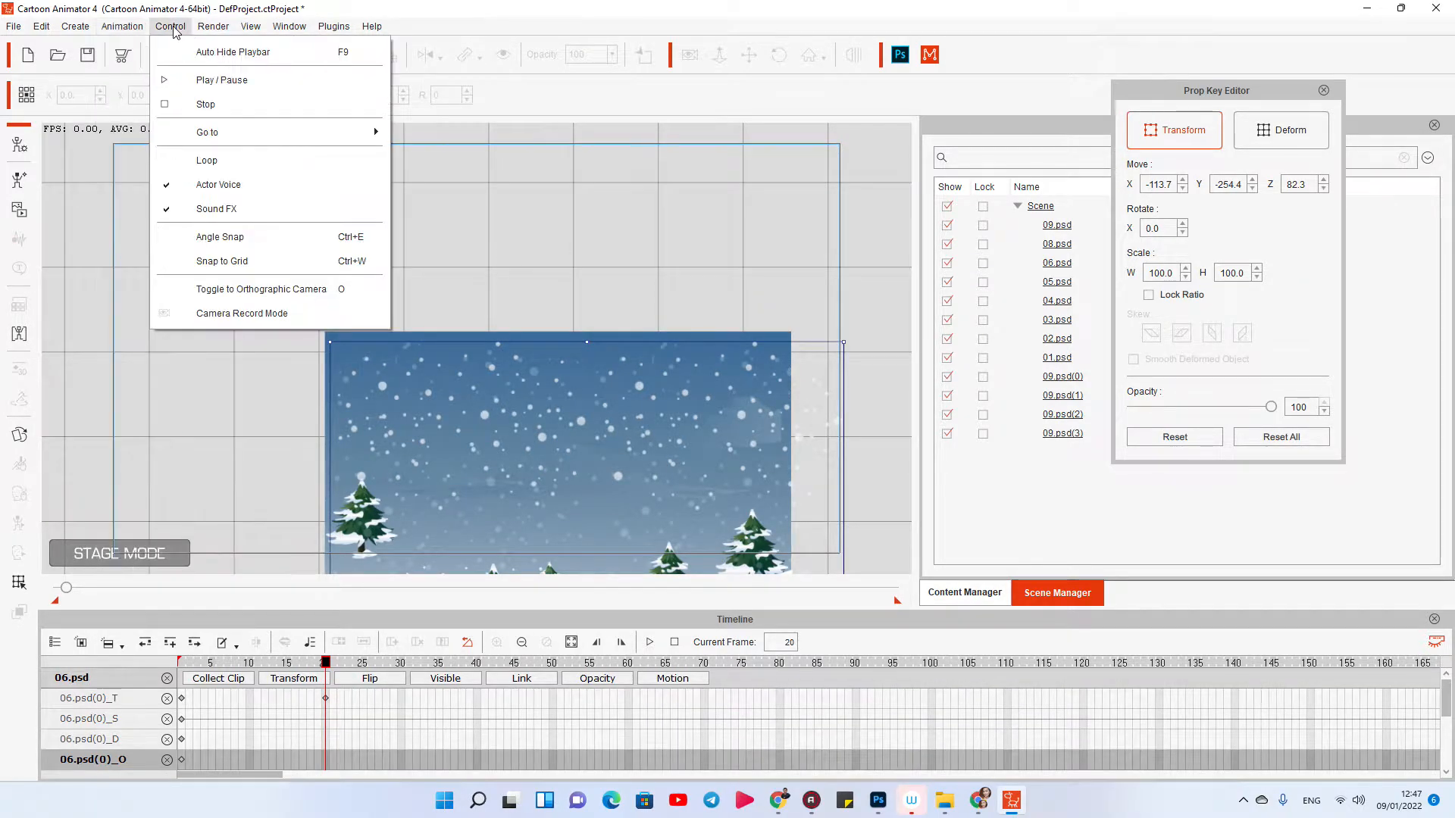
{"action": "left_click", "coordinate": [231, 53]}
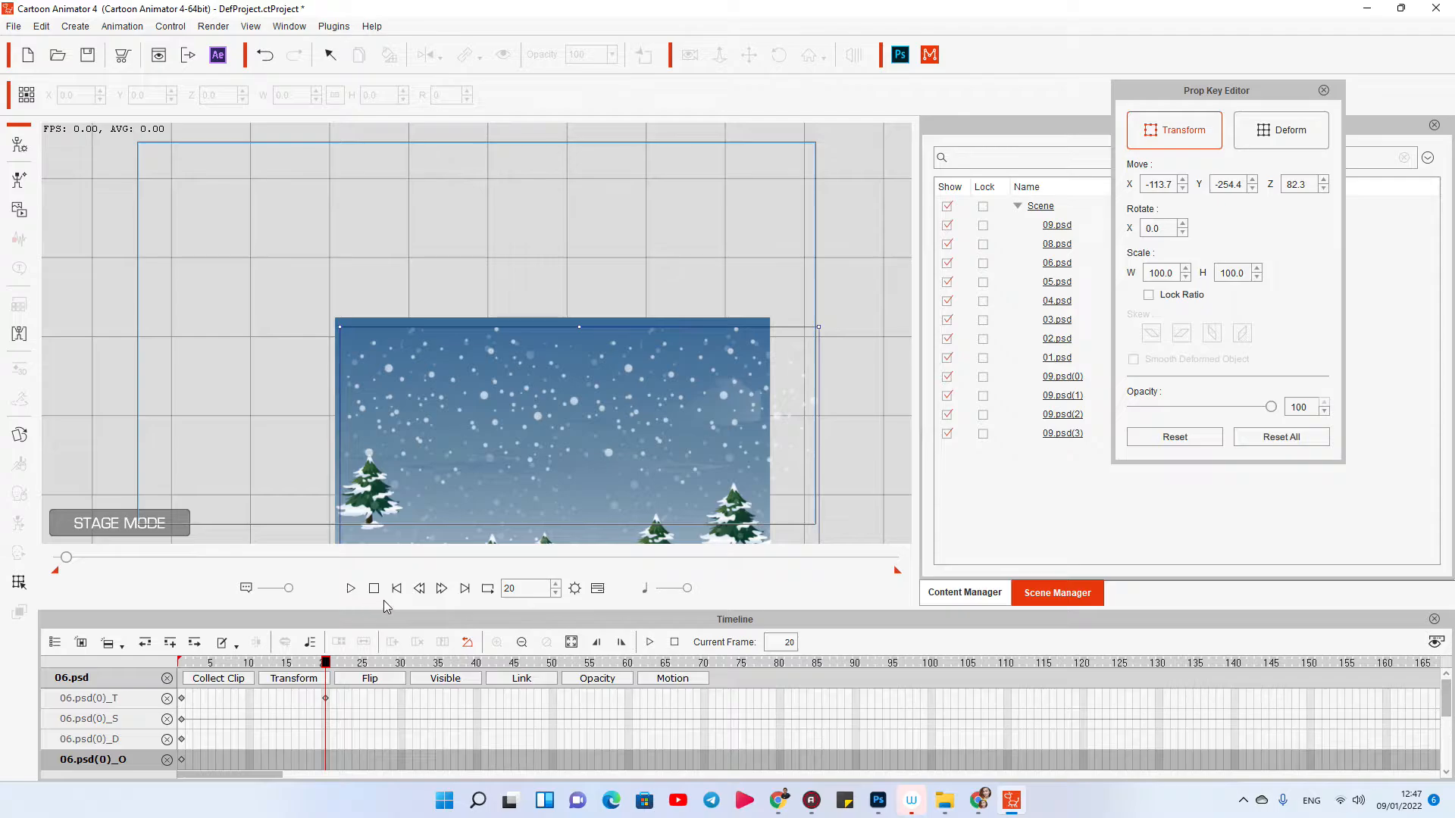
{"action": "left_click", "coordinate": [349, 590]}
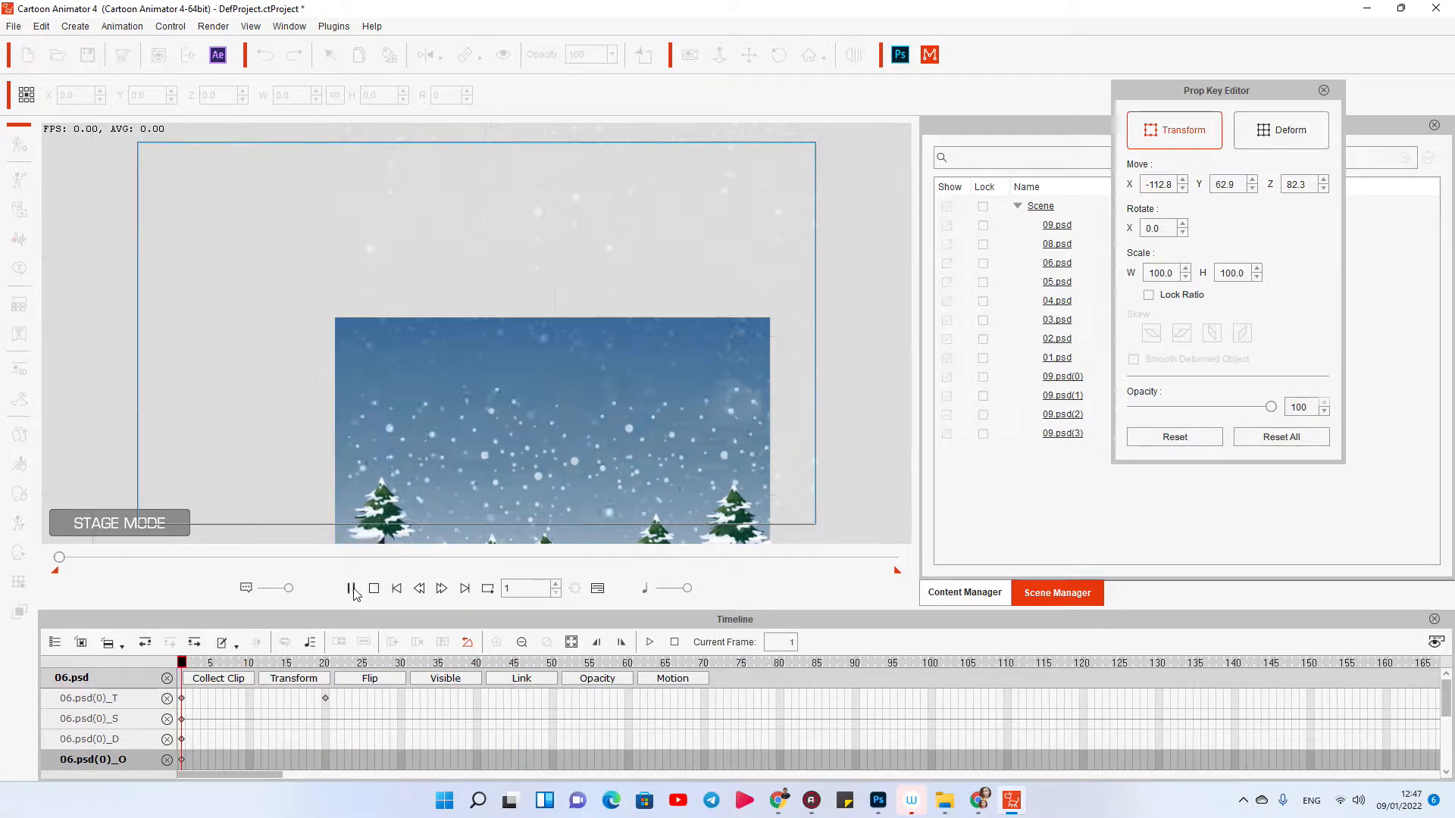
{"action": "left_click", "coordinate": [352, 590]}
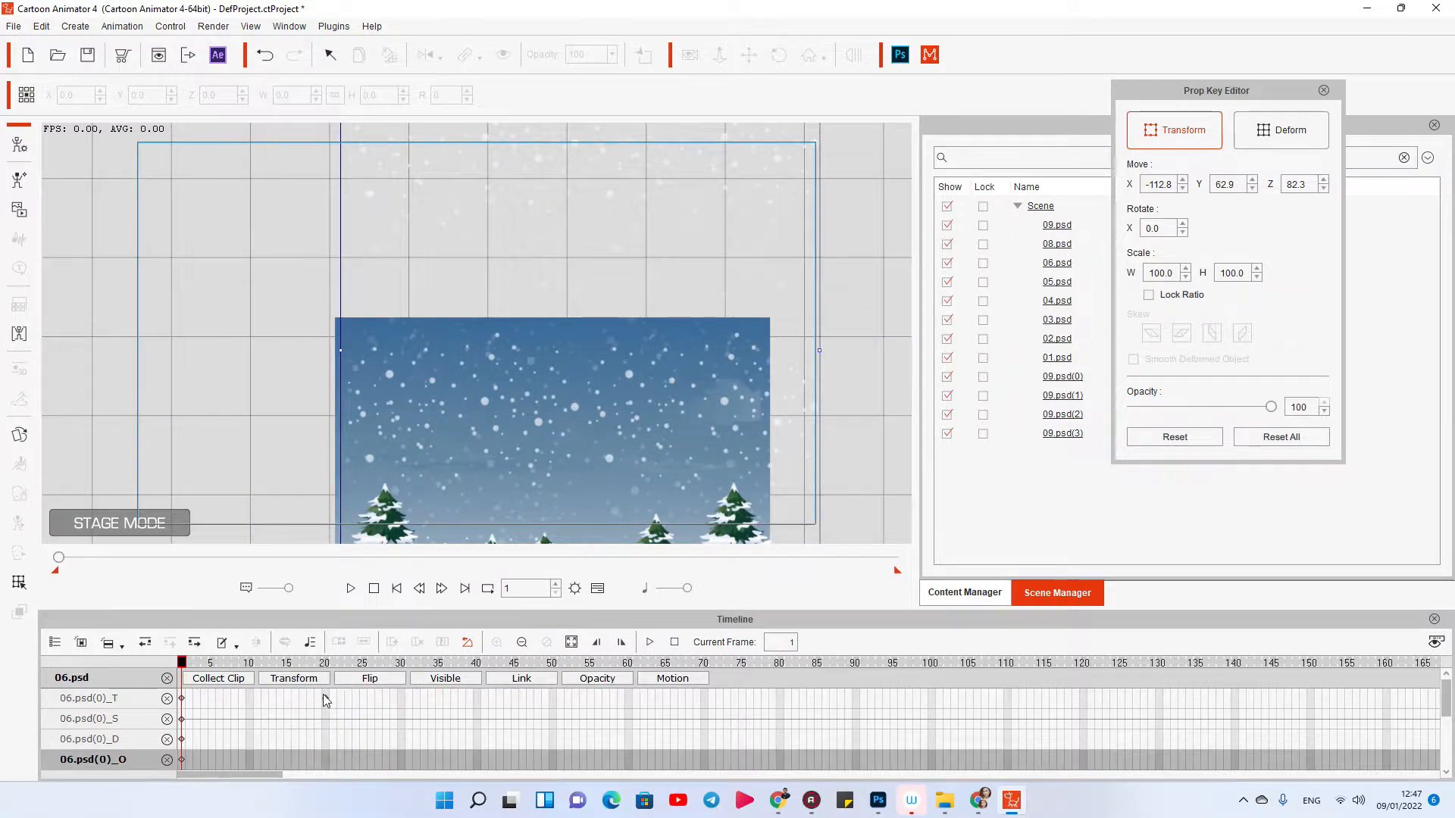
Step: Limit the playback range to end at frame 20, turn on looping, and preview the snow falling
{"action": "left_click", "coordinate": [326, 699]}
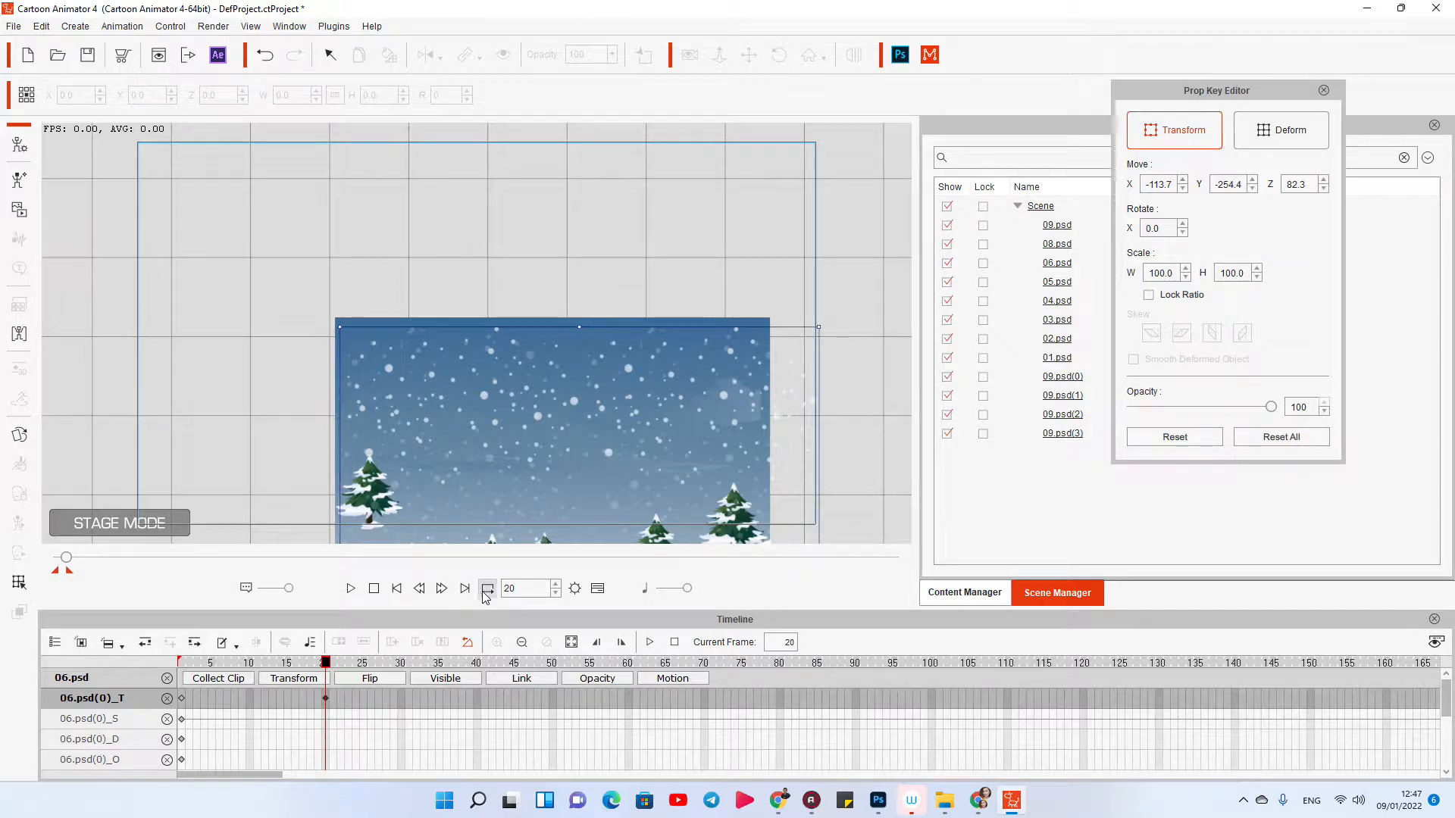
{"action": "left_click", "coordinate": [350, 589]}
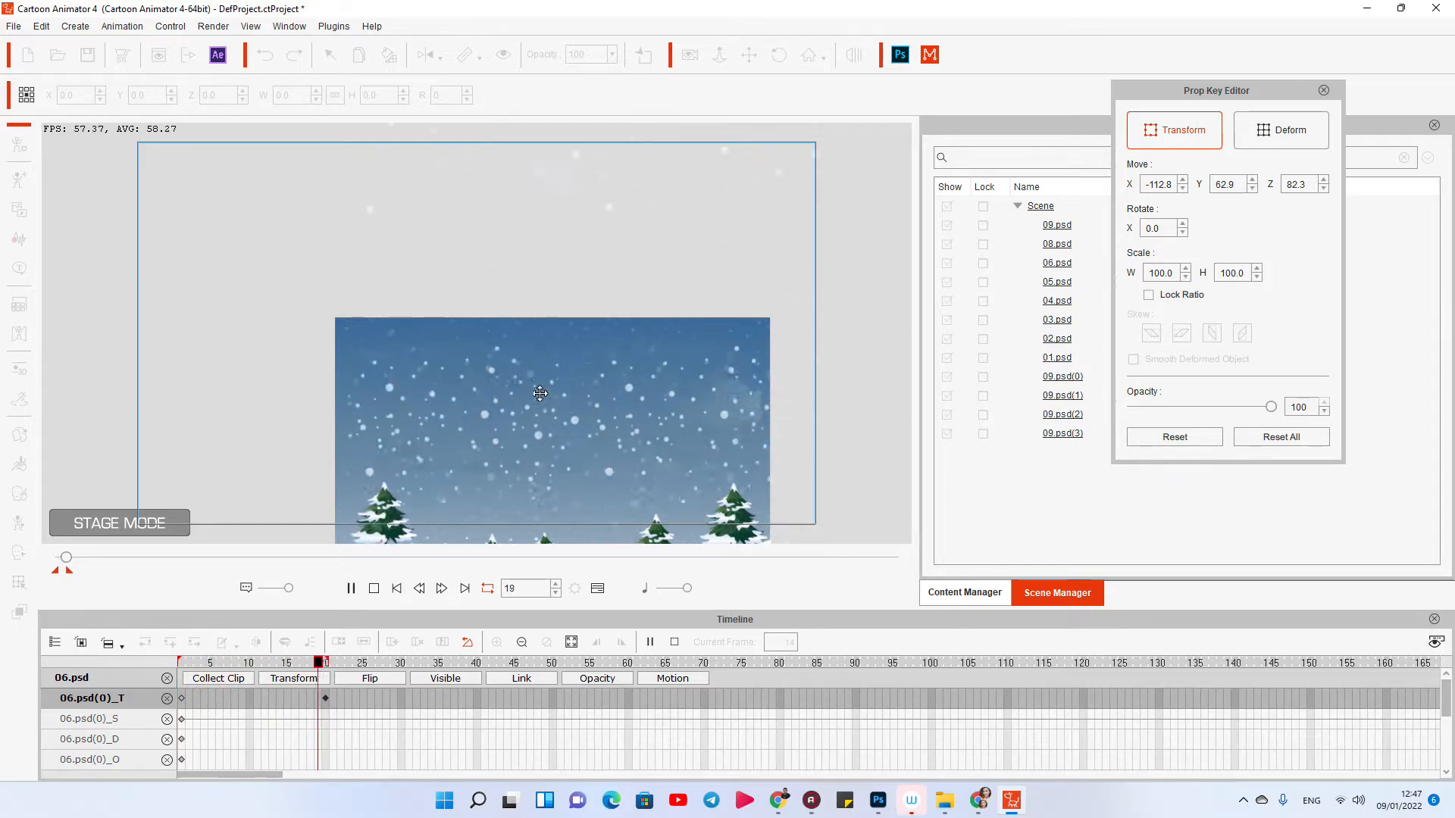
{"action": "key", "text": "space"}
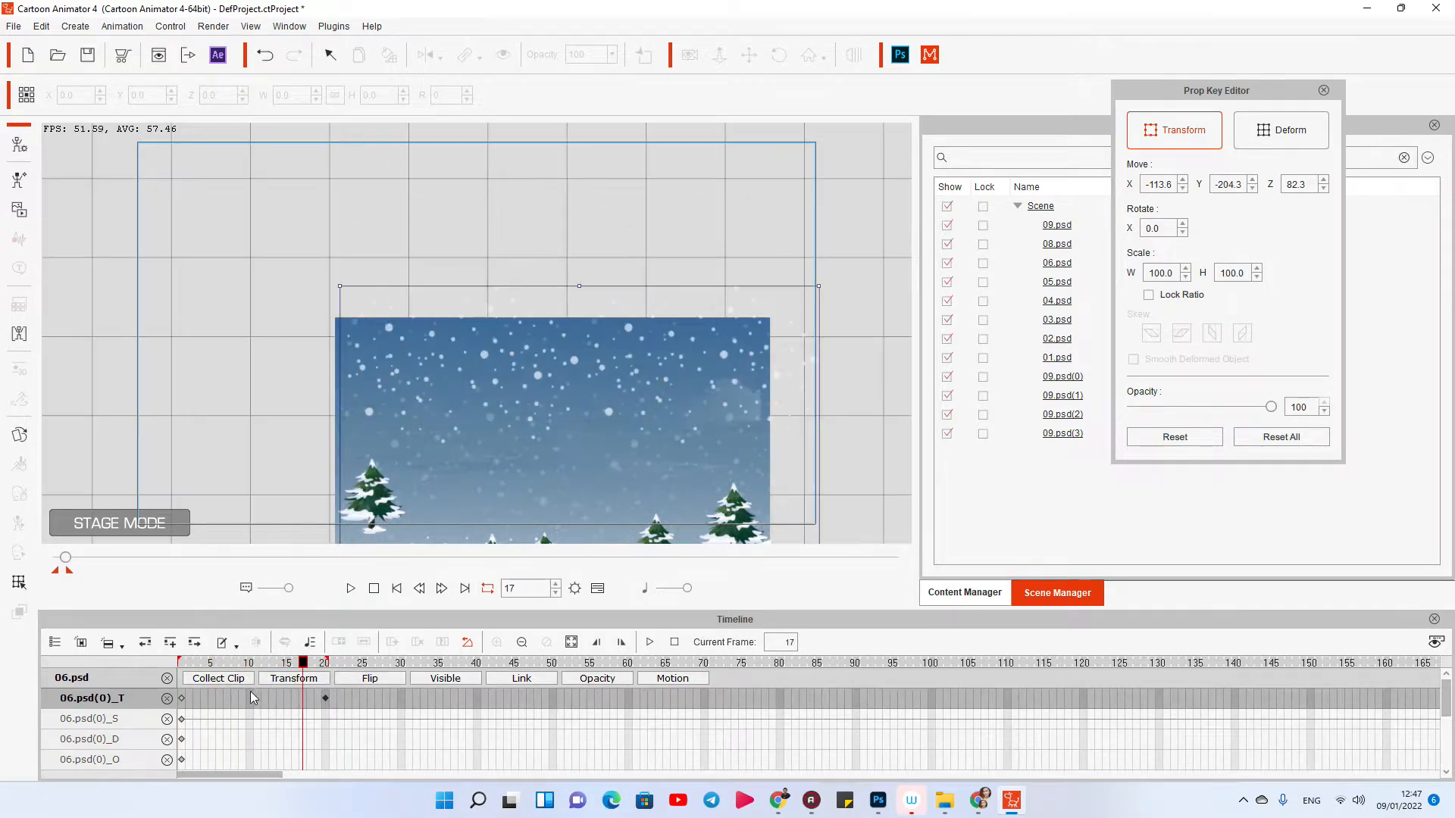
Step: Try making the 06.psd snow sway sideways with extra transform keys at frames 4, 6, 10, 13 and 16
{"action": "left_click", "coordinate": [220, 700]}
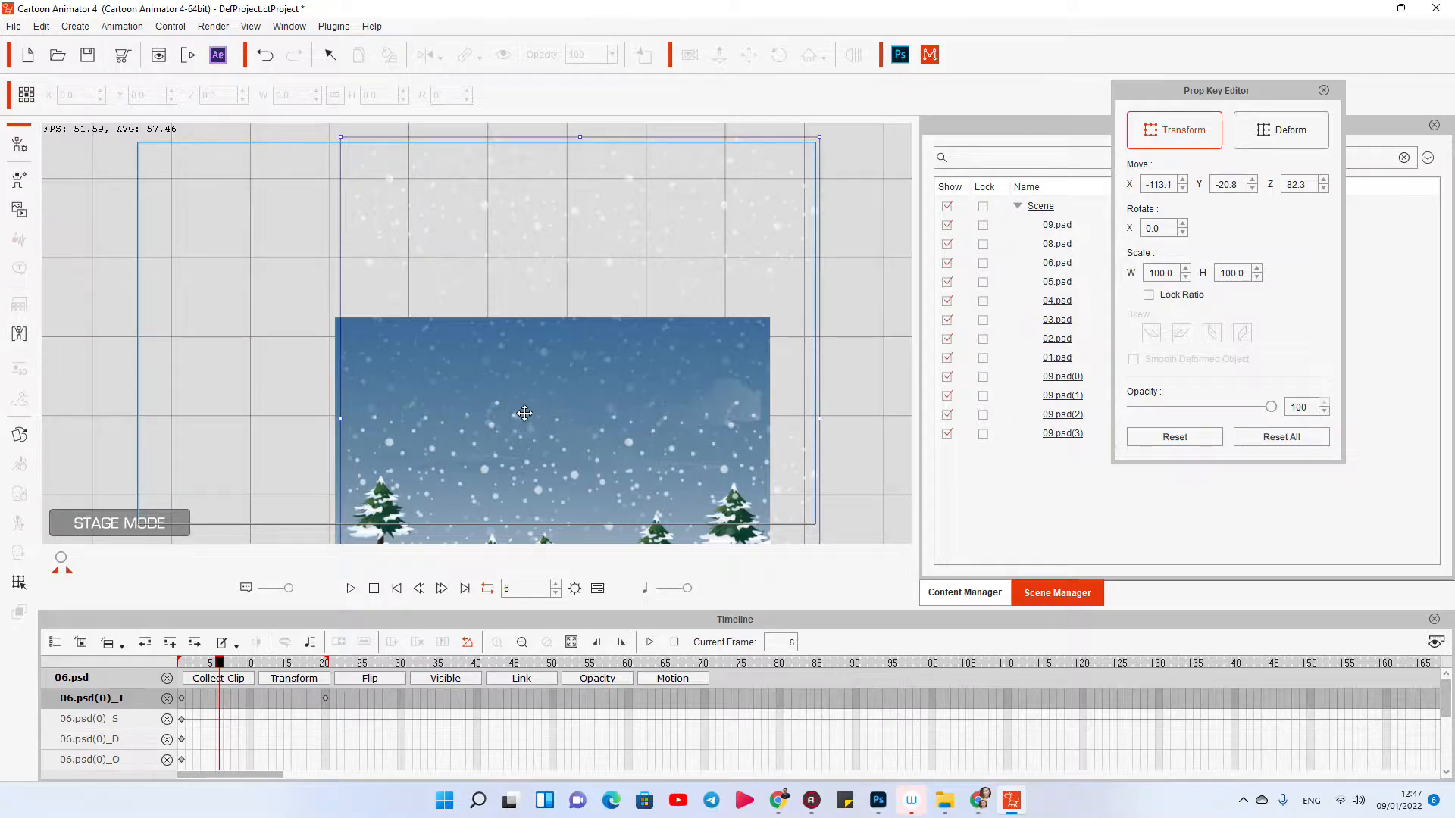
{"action": "left_click_drag", "start_coordinate": [524, 413], "coordinate": [544, 379]}
{"action": "left_click", "coordinate": [273, 699]}
{"action": "left_click", "coordinate": [250, 698]}
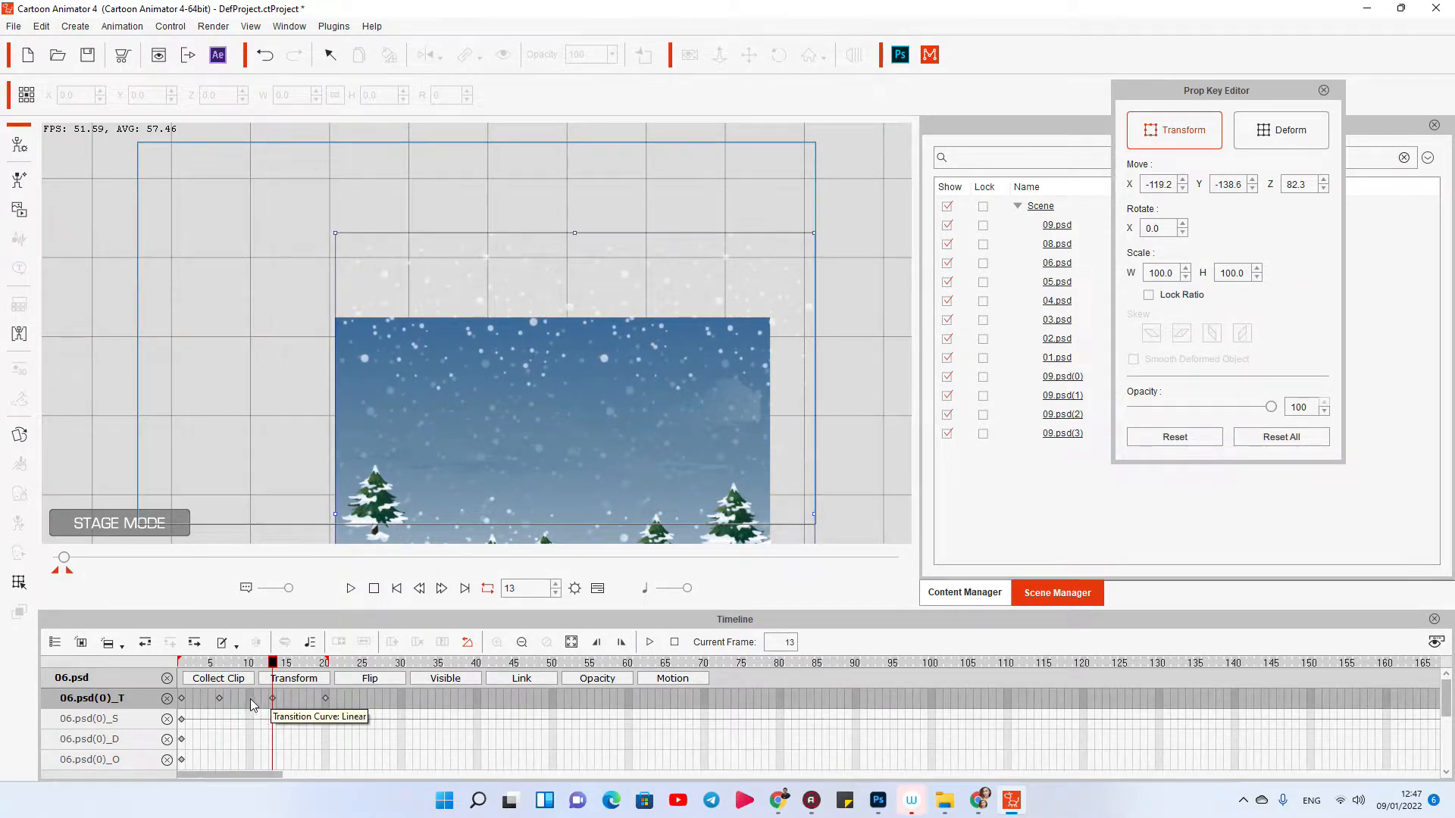
{"action": "left_click_drag", "start_coordinate": [535, 437], "coordinate": [534, 430]}
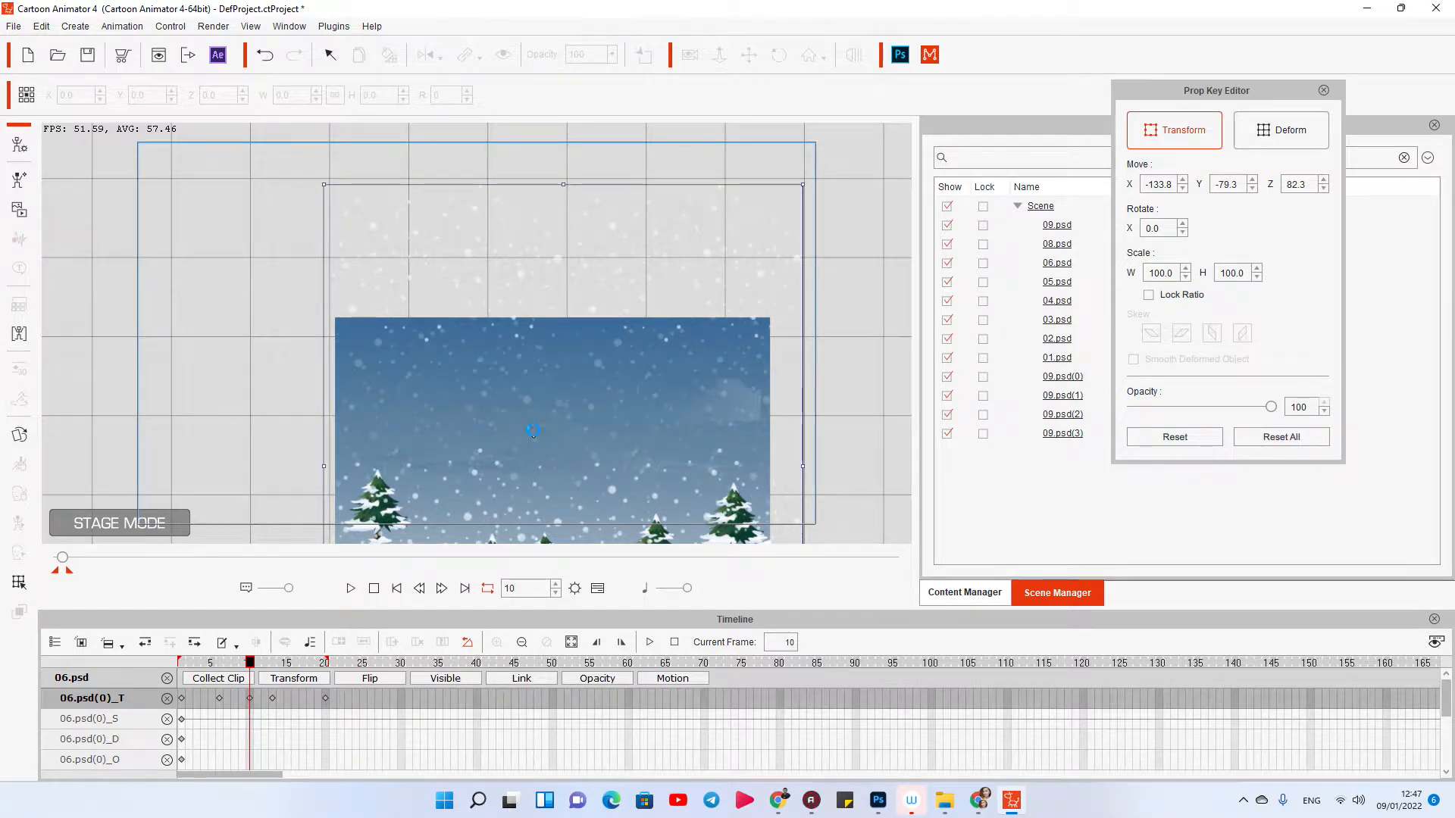
{"action": "left_click", "coordinate": [295, 699]}
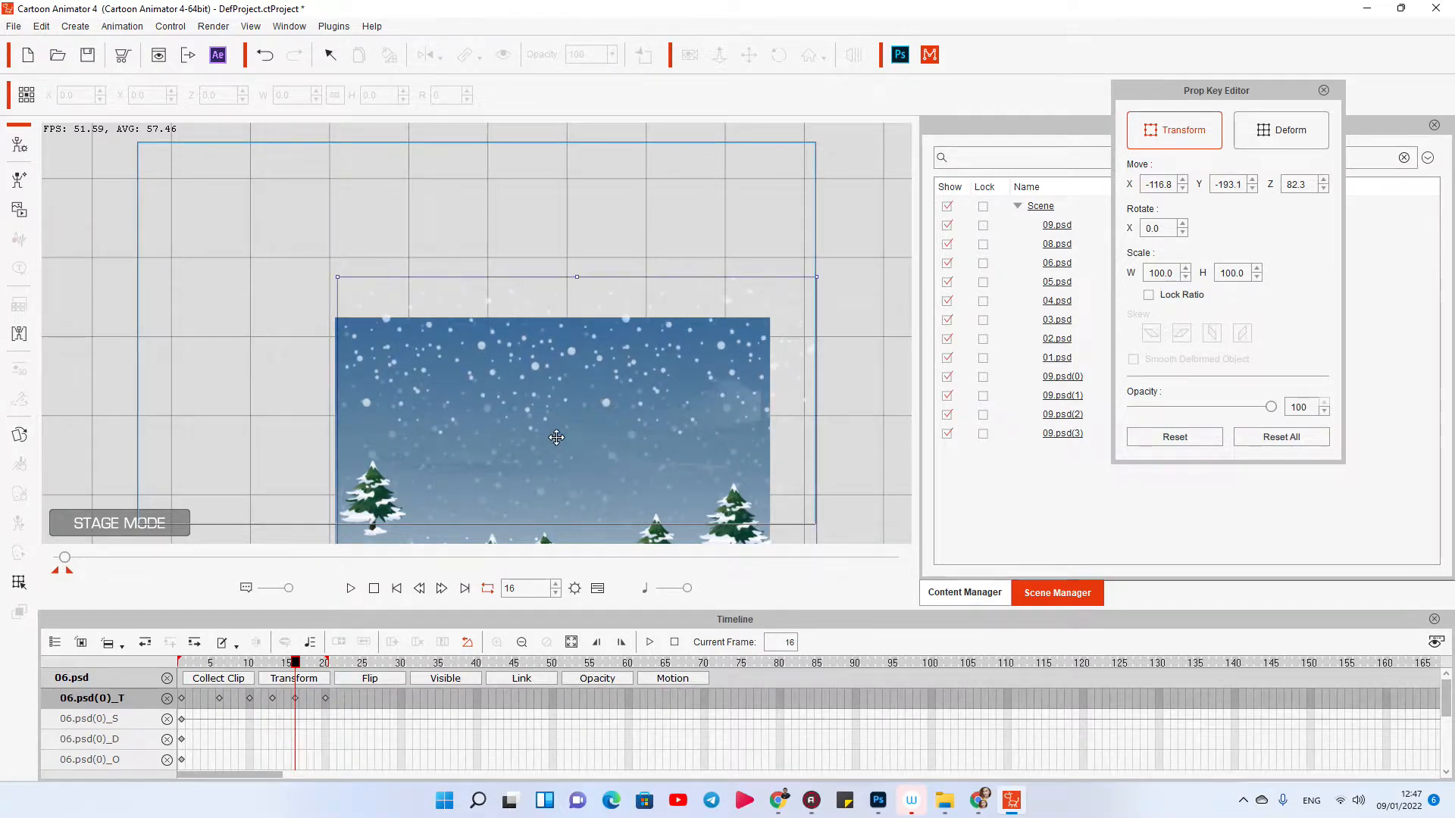
{"action": "left_click_drag", "start_coordinate": [561, 434], "coordinate": [562, 432]}
{"action": "left_click", "coordinate": [205, 698]}
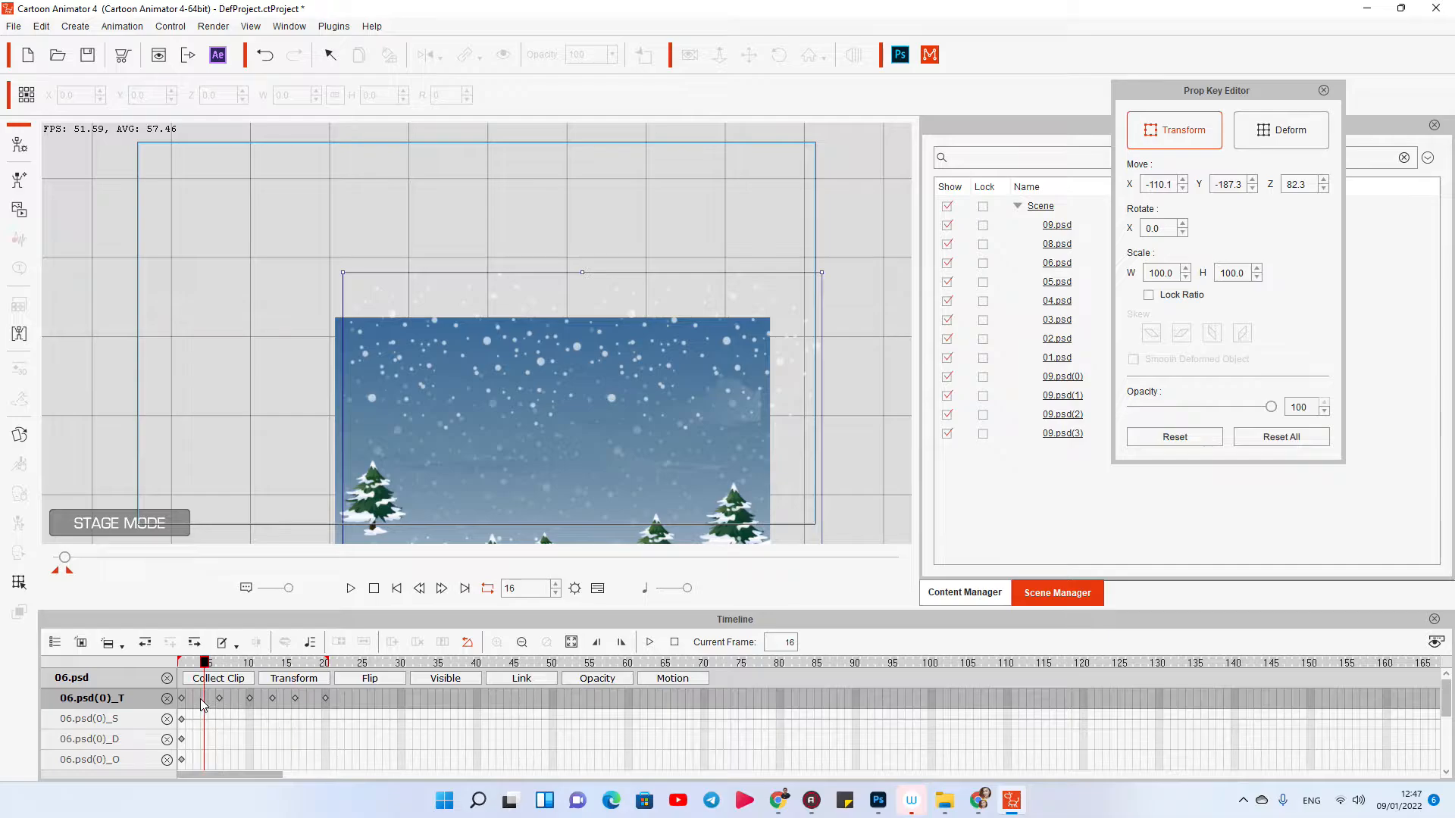
Step: Preview the swaying snow and delete its transform keys at frames 4, 6, 10, 13 and 16
{"action": "key", "text": "space"}
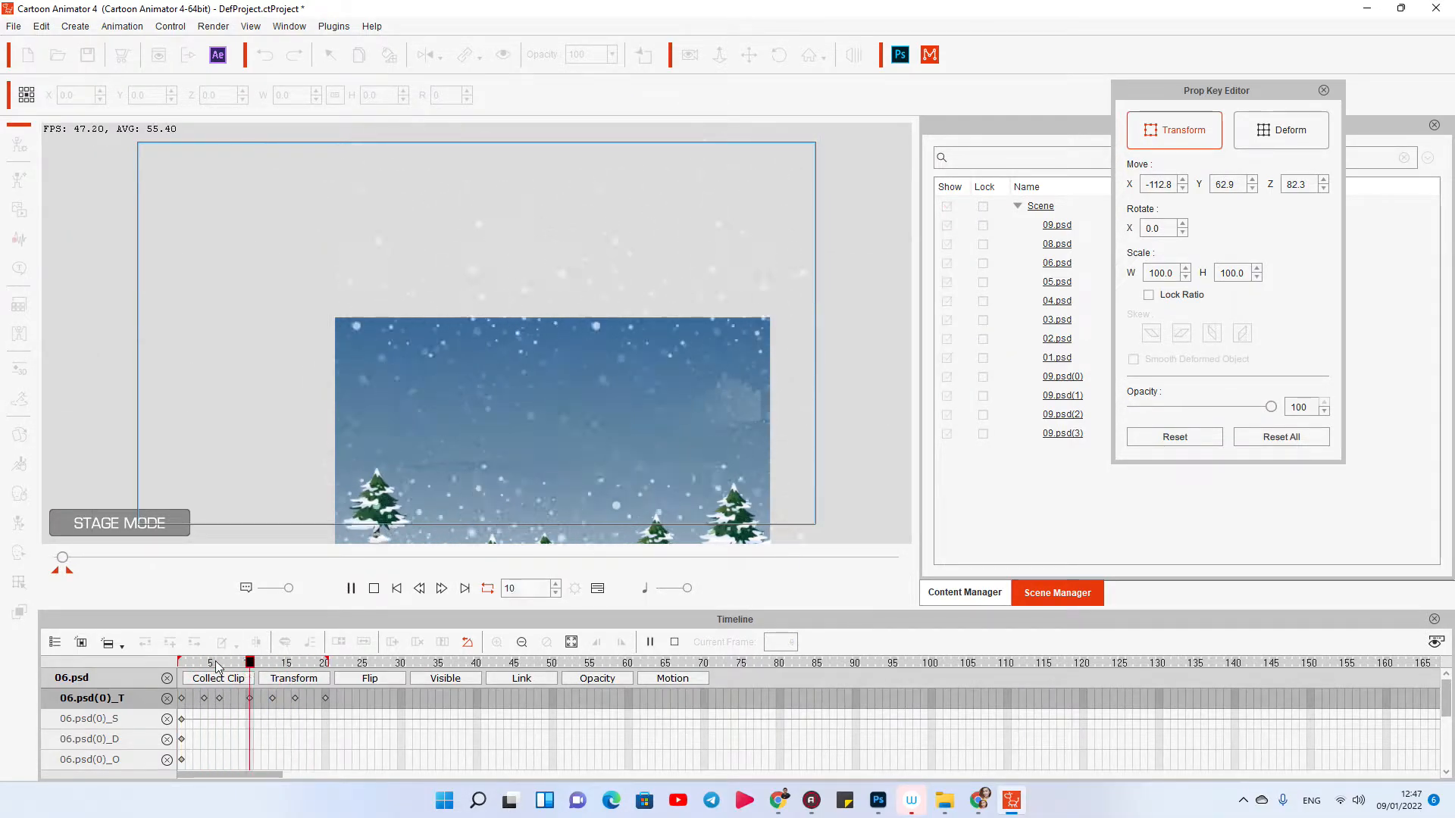
{"action": "key", "text": "space"}
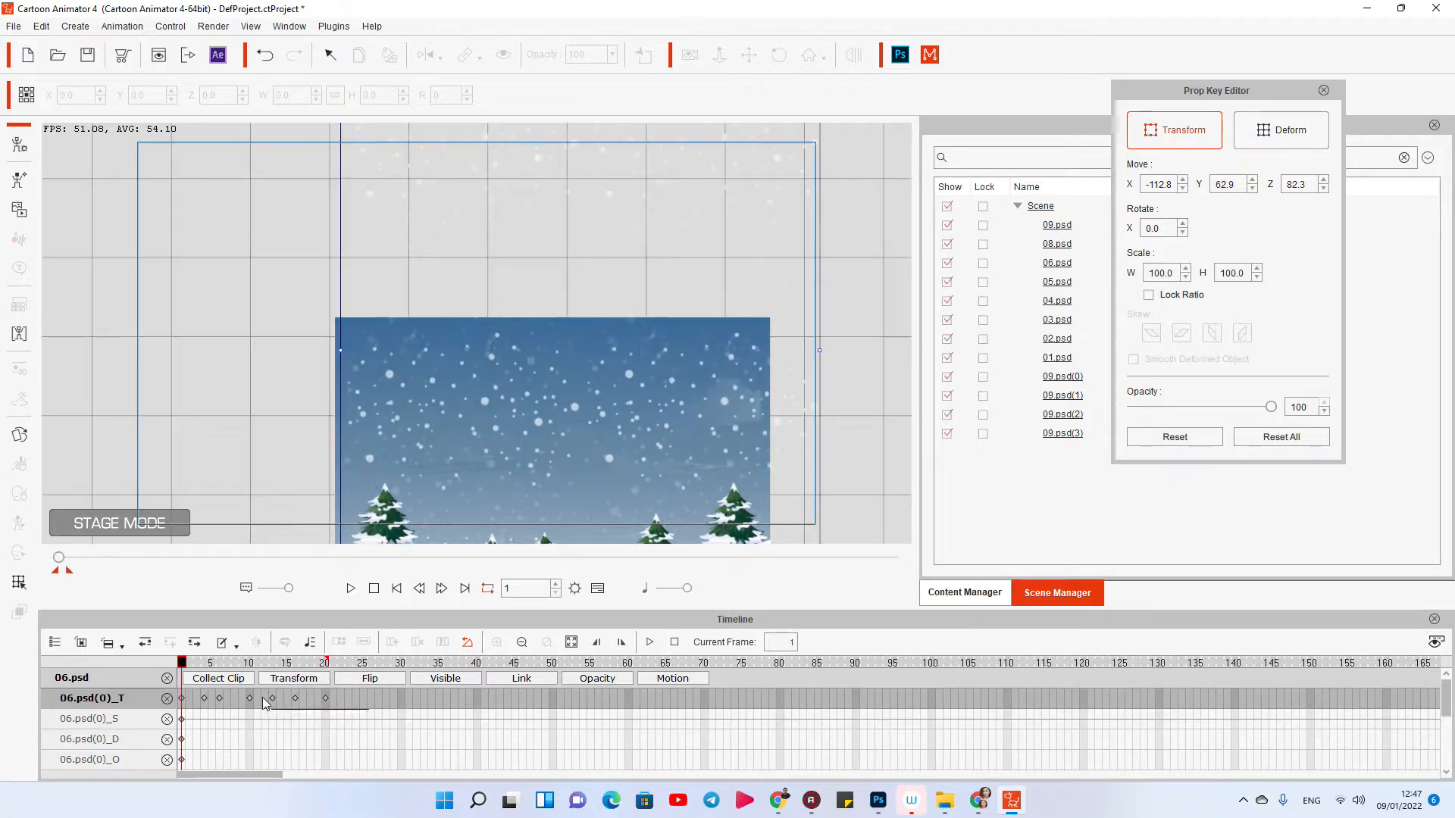
{"action": "left_click", "coordinate": [324, 697]}
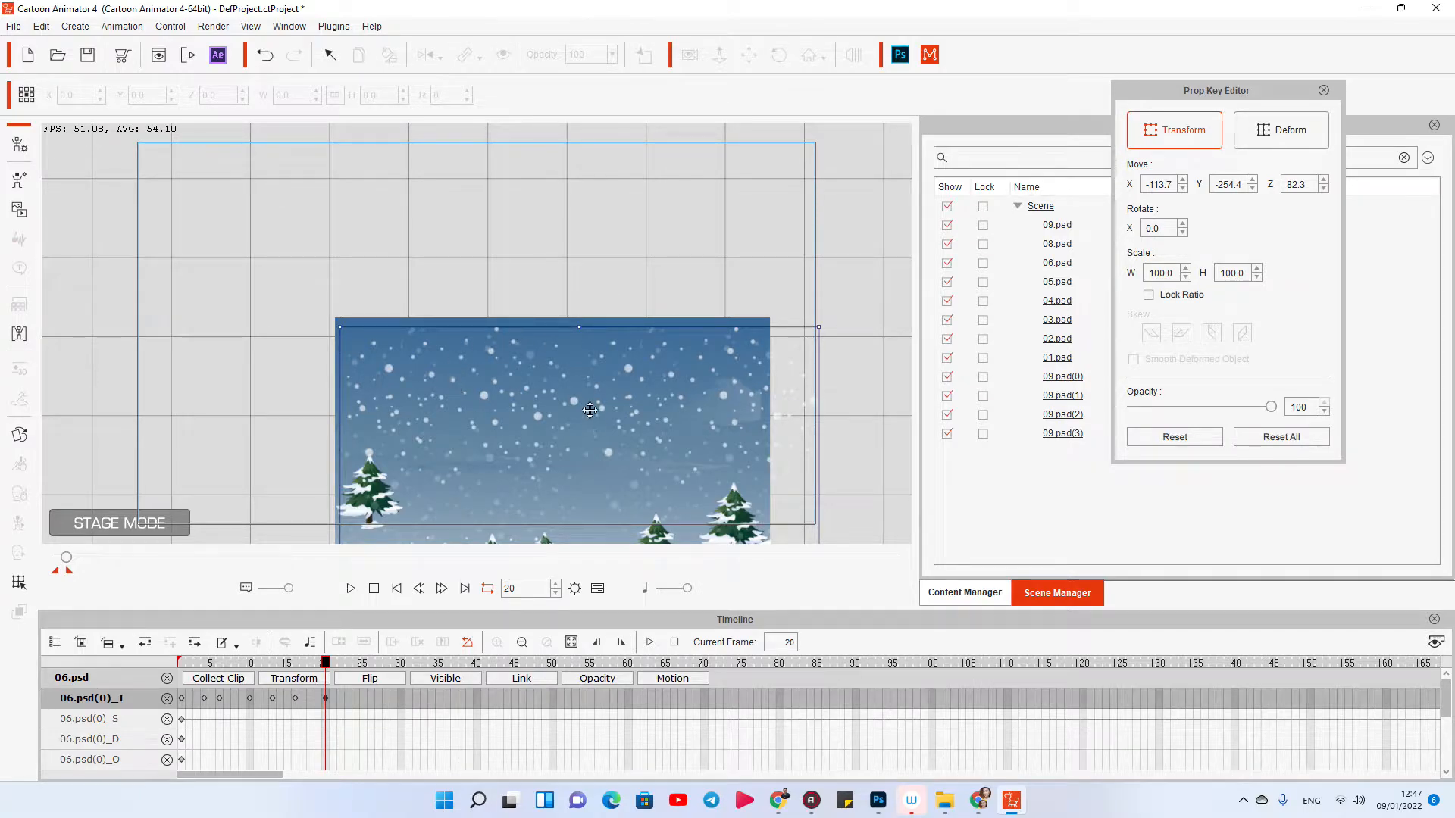
{"action": "left_click", "coordinate": [235, 664]}
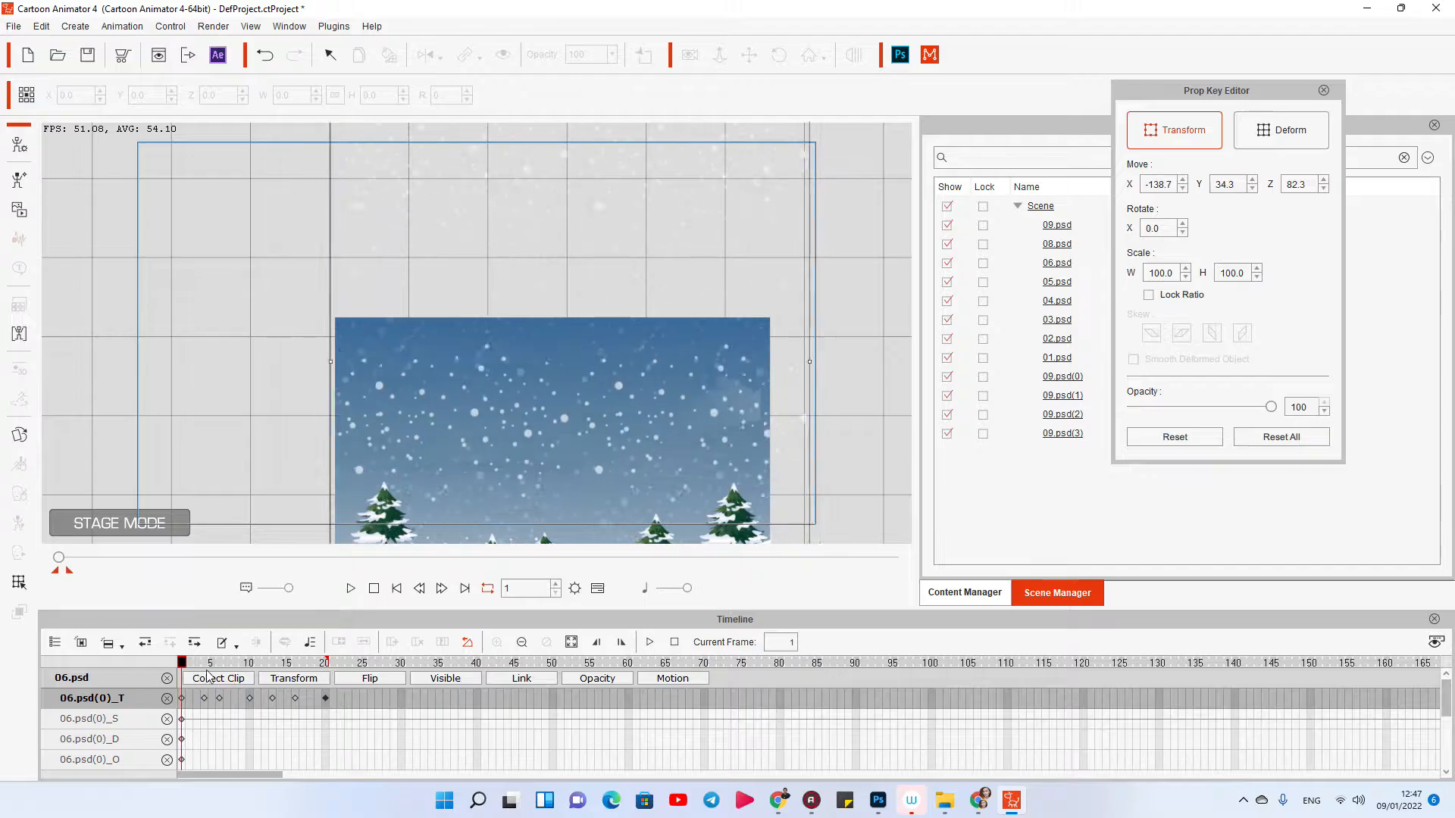
{"action": "left_click", "coordinate": [288, 679]}
{"action": "left_click_drag", "start_coordinate": [288, 680], "coordinate": [182, 680]}
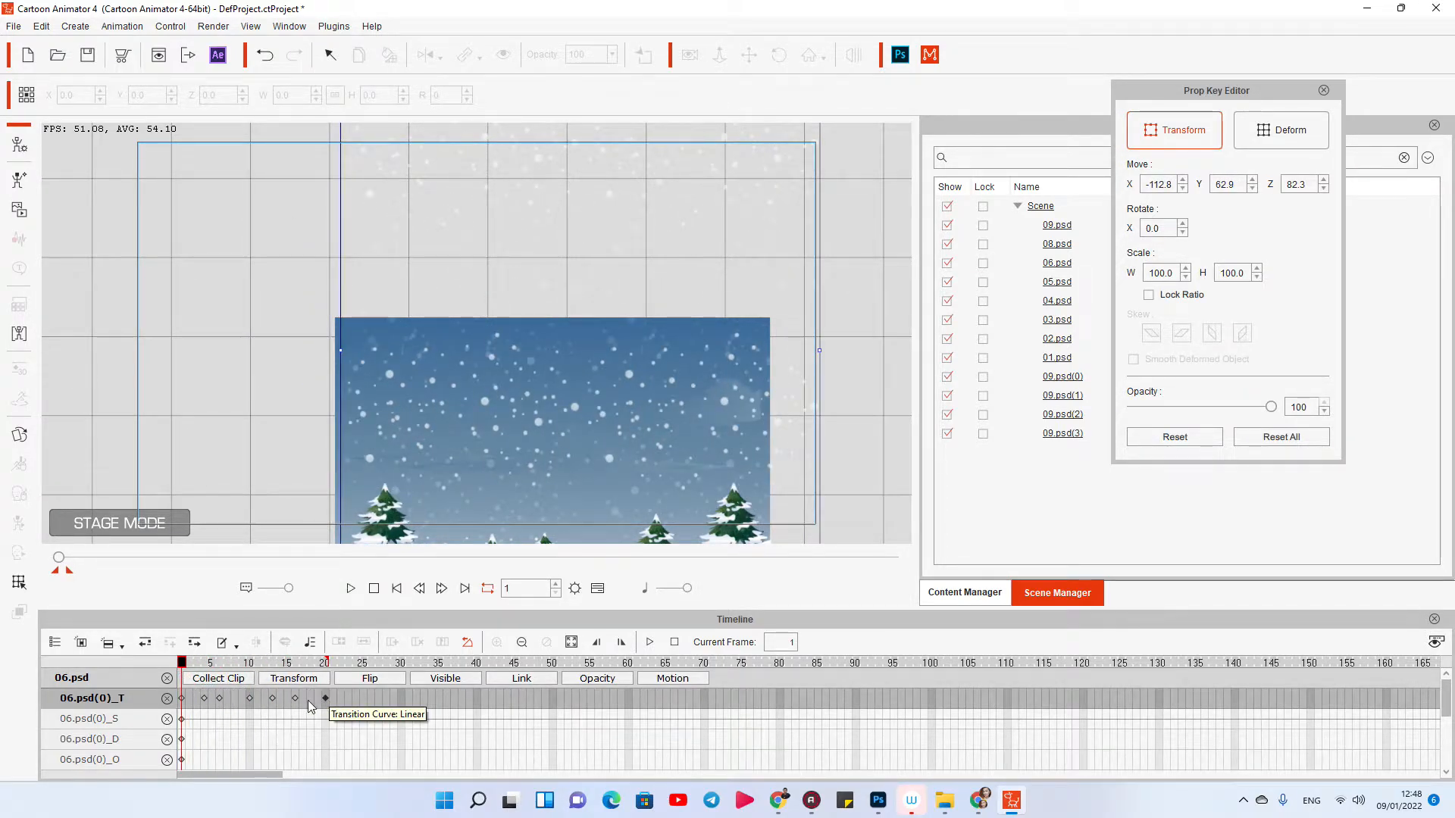
{"action": "left_click_drag", "start_coordinate": [302, 697], "coordinate": [203, 705]}
{"action": "key", "text": "Delete"}
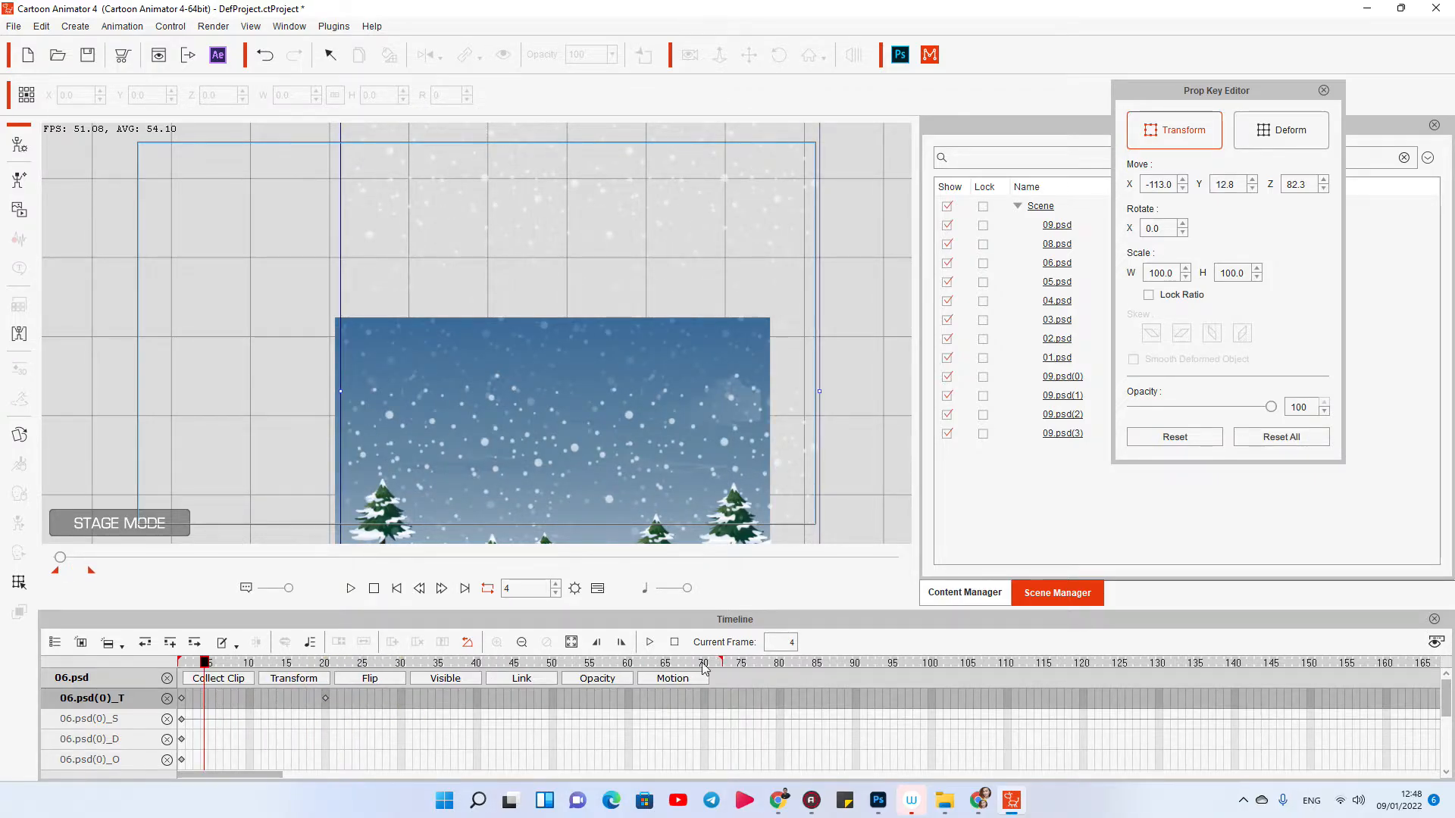
Step: Move the snow's end transform key to frame 70, with the playback range ending just past it, and preview the fall
{"action": "left_click", "coordinate": [325, 698]}
{"action": "left_click_drag", "start_coordinate": [325, 698], "coordinate": [704, 698]}
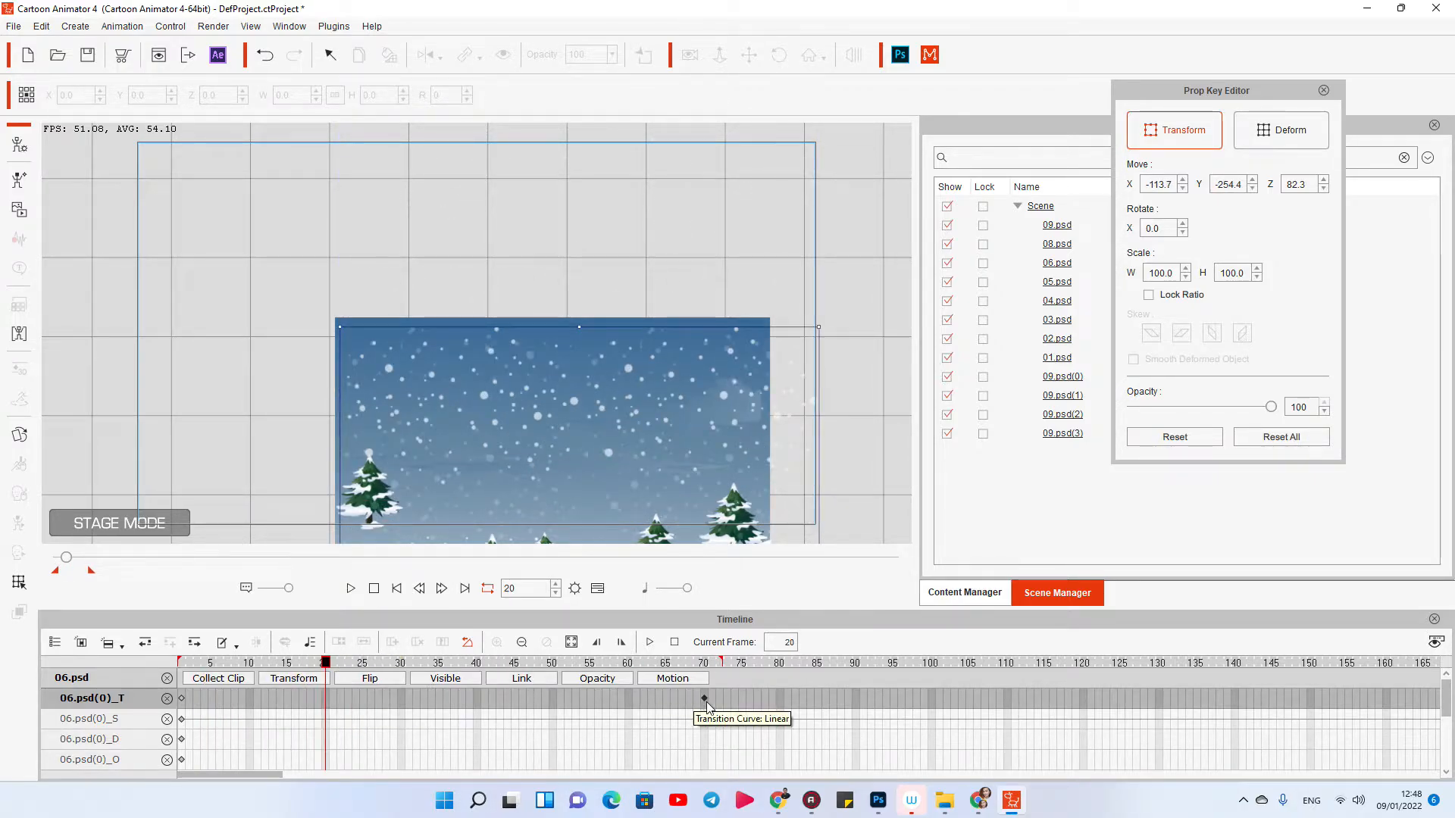
{"action": "key", "text": "space"}
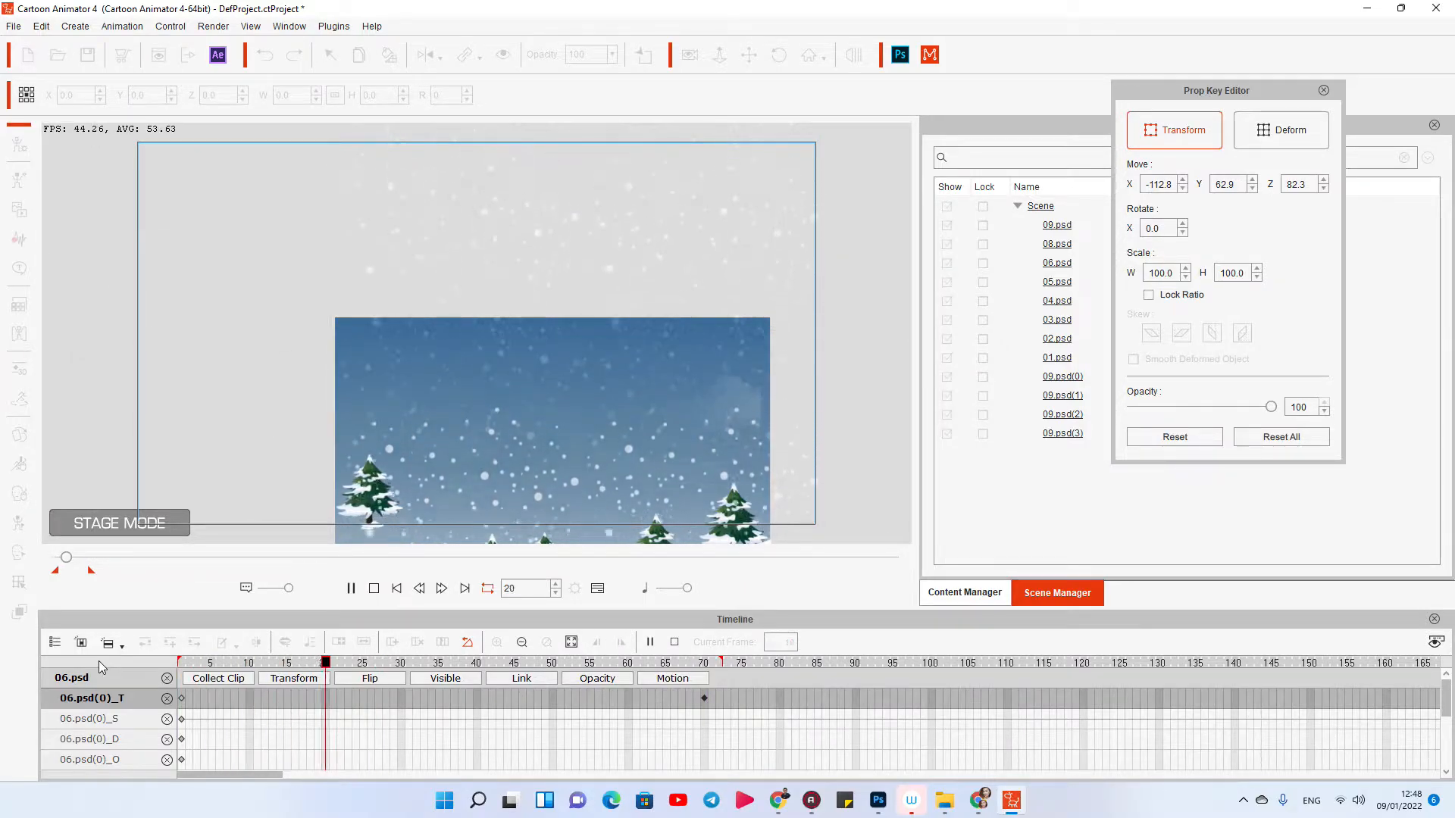
{"action": "left_click", "coordinate": [559, 508]}
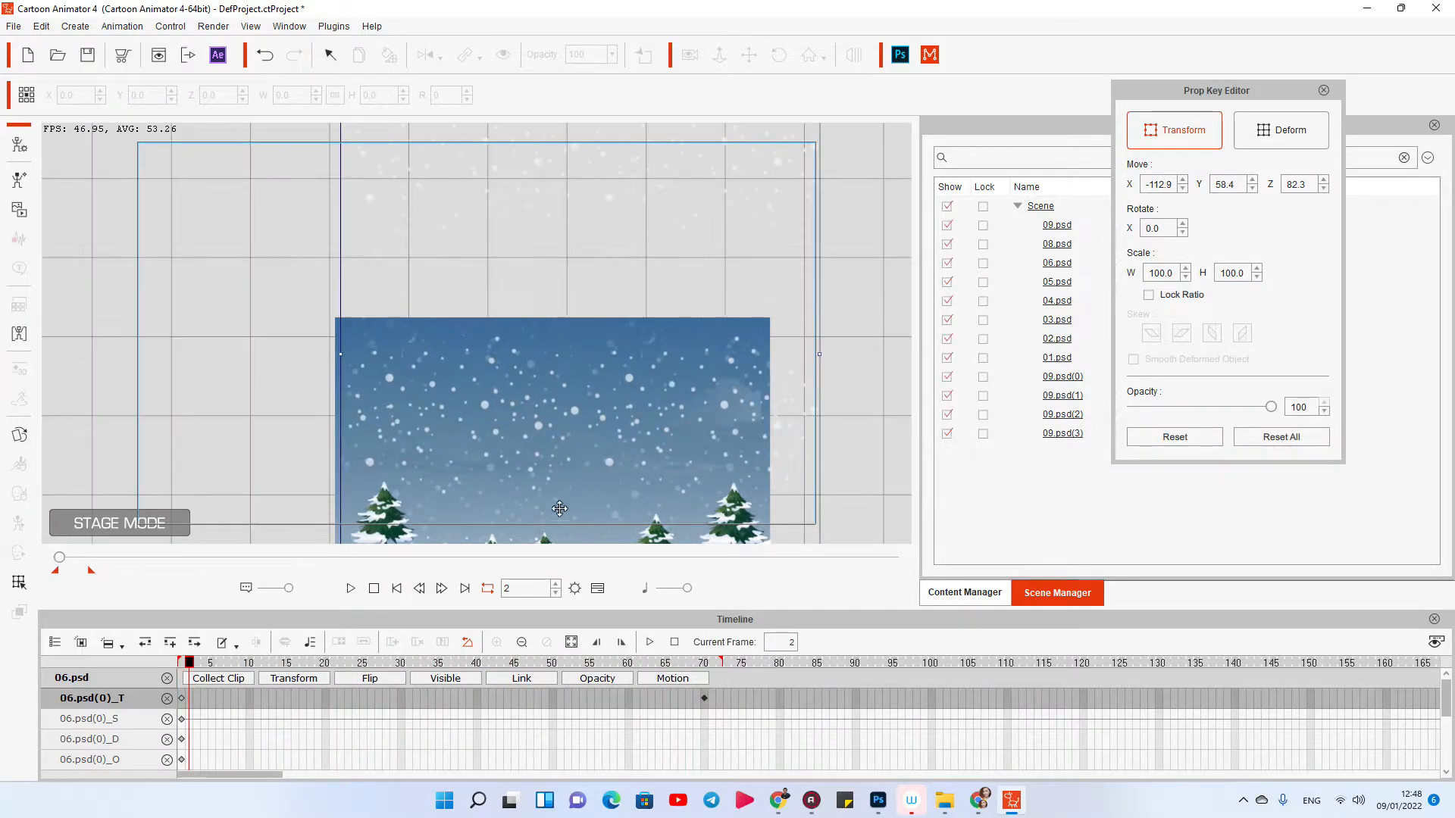
{"action": "key", "text": "space"}
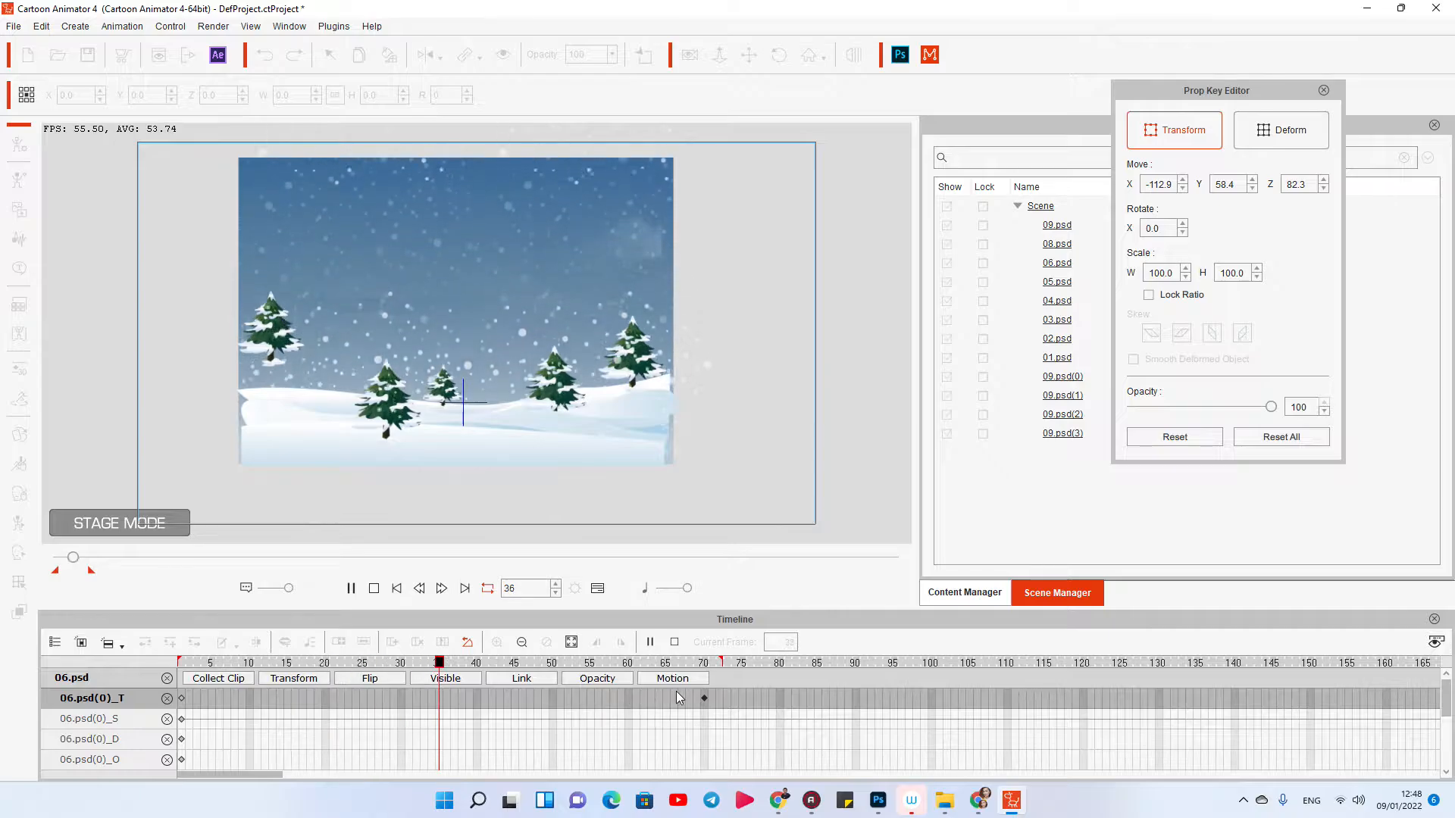
{"action": "key", "text": "space"}
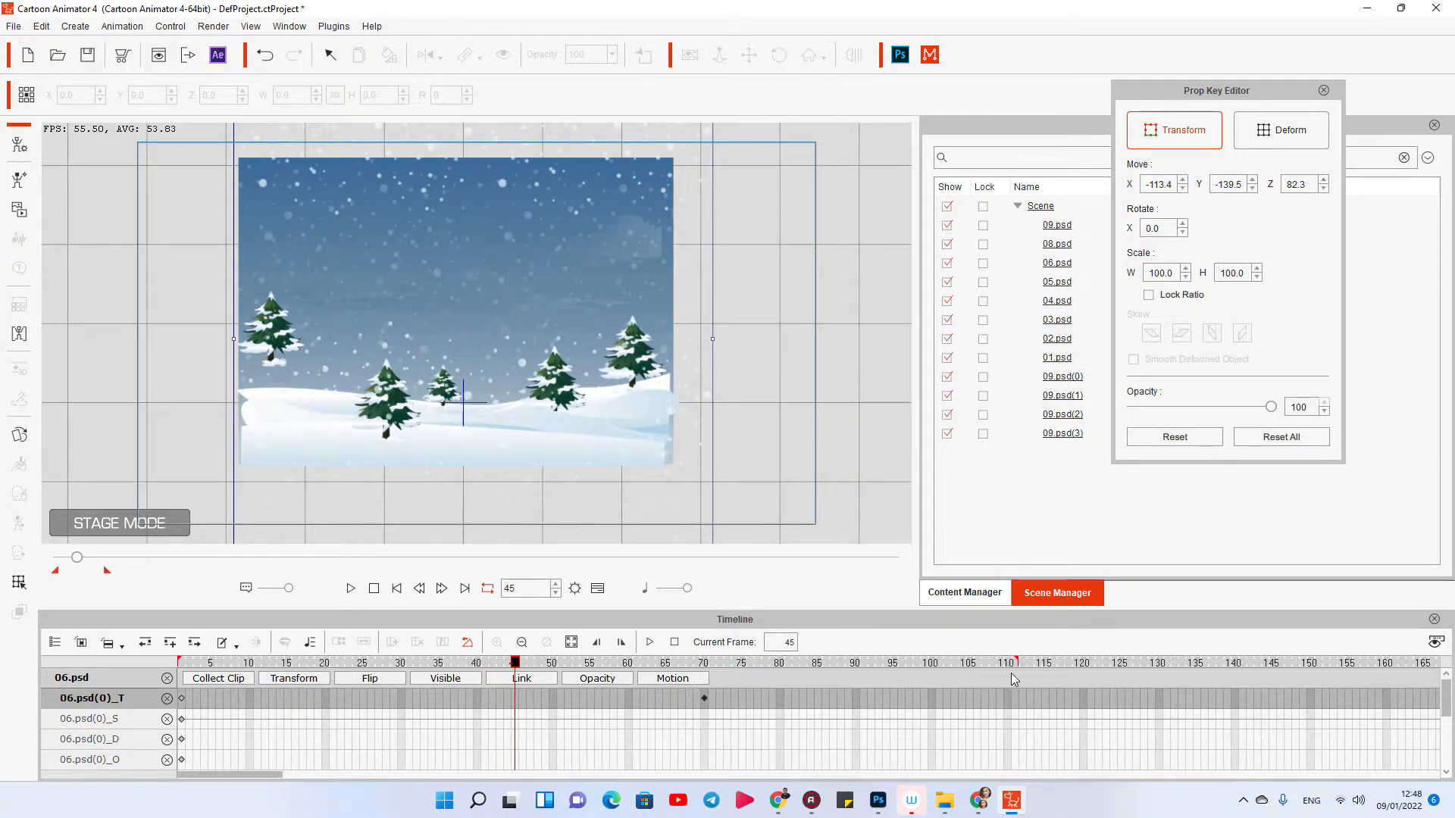
Step: Move the snow's end transform key to frame 111, with the playback range extended to match, and preview the fall
{"action": "left_click", "coordinate": [704, 698]}
{"action": "left_click_drag", "start_coordinate": [704, 698], "coordinate": [1015, 698]}
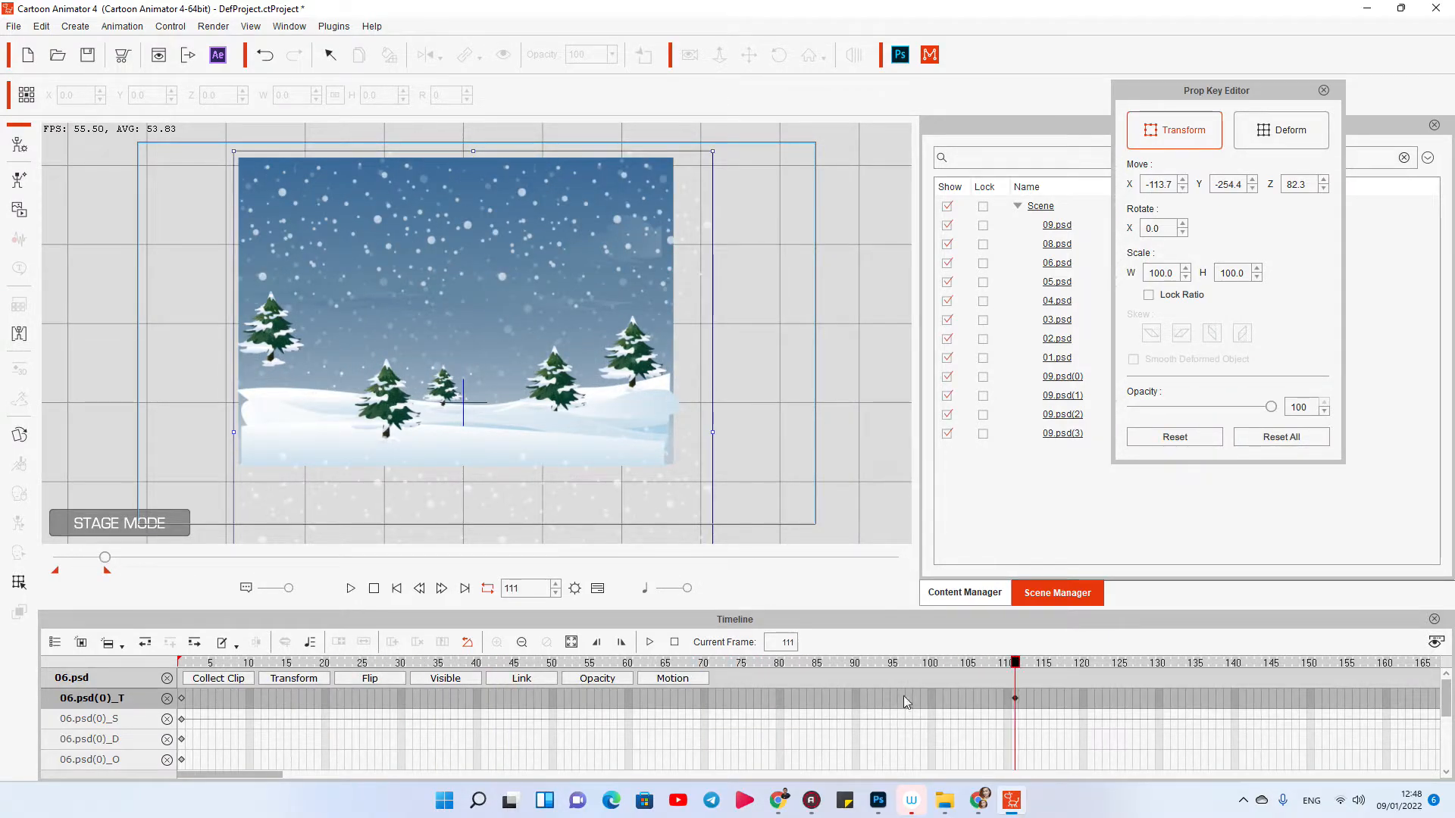
{"action": "key", "text": "space"}
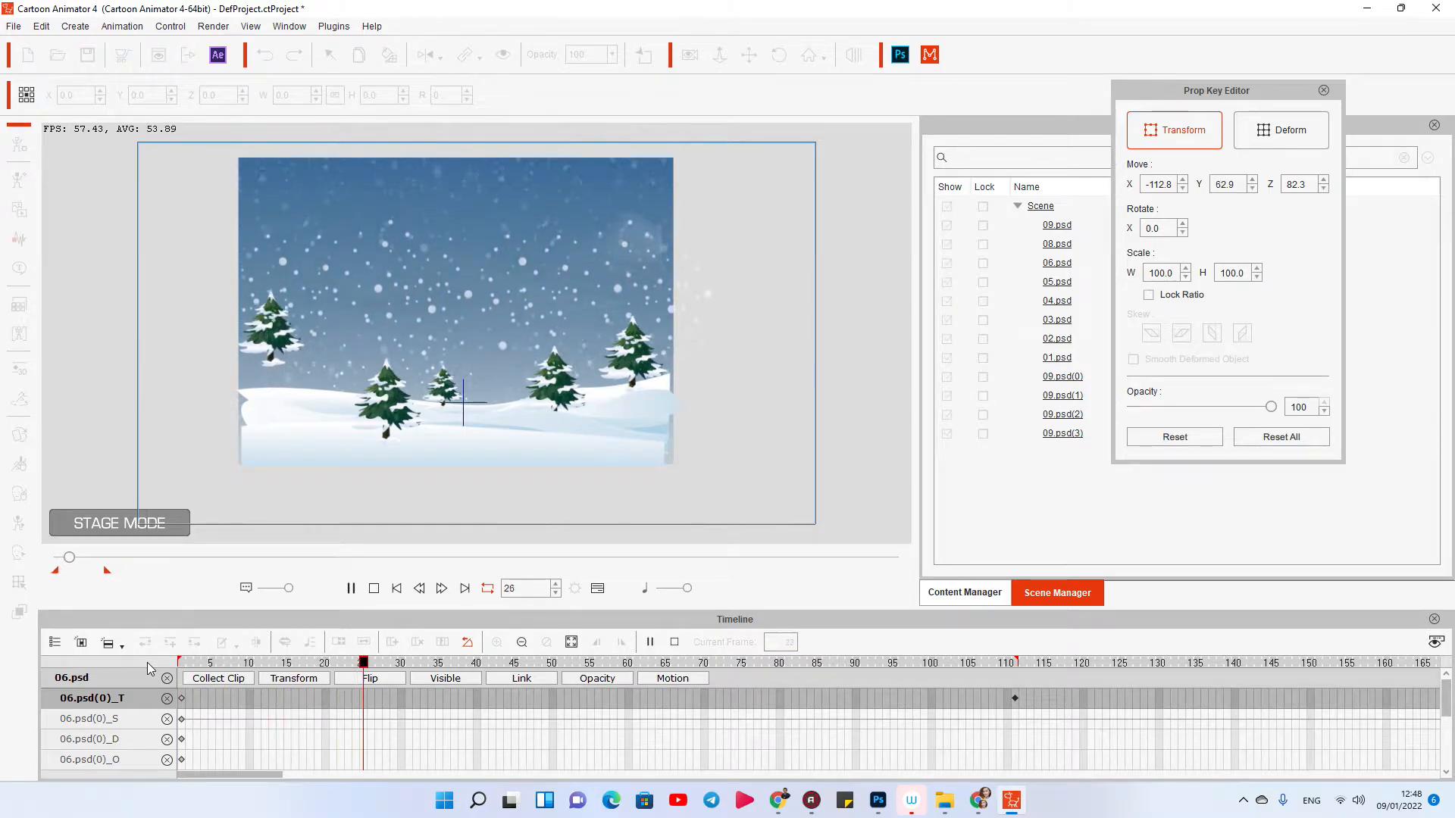
{"action": "key", "text": "space"}
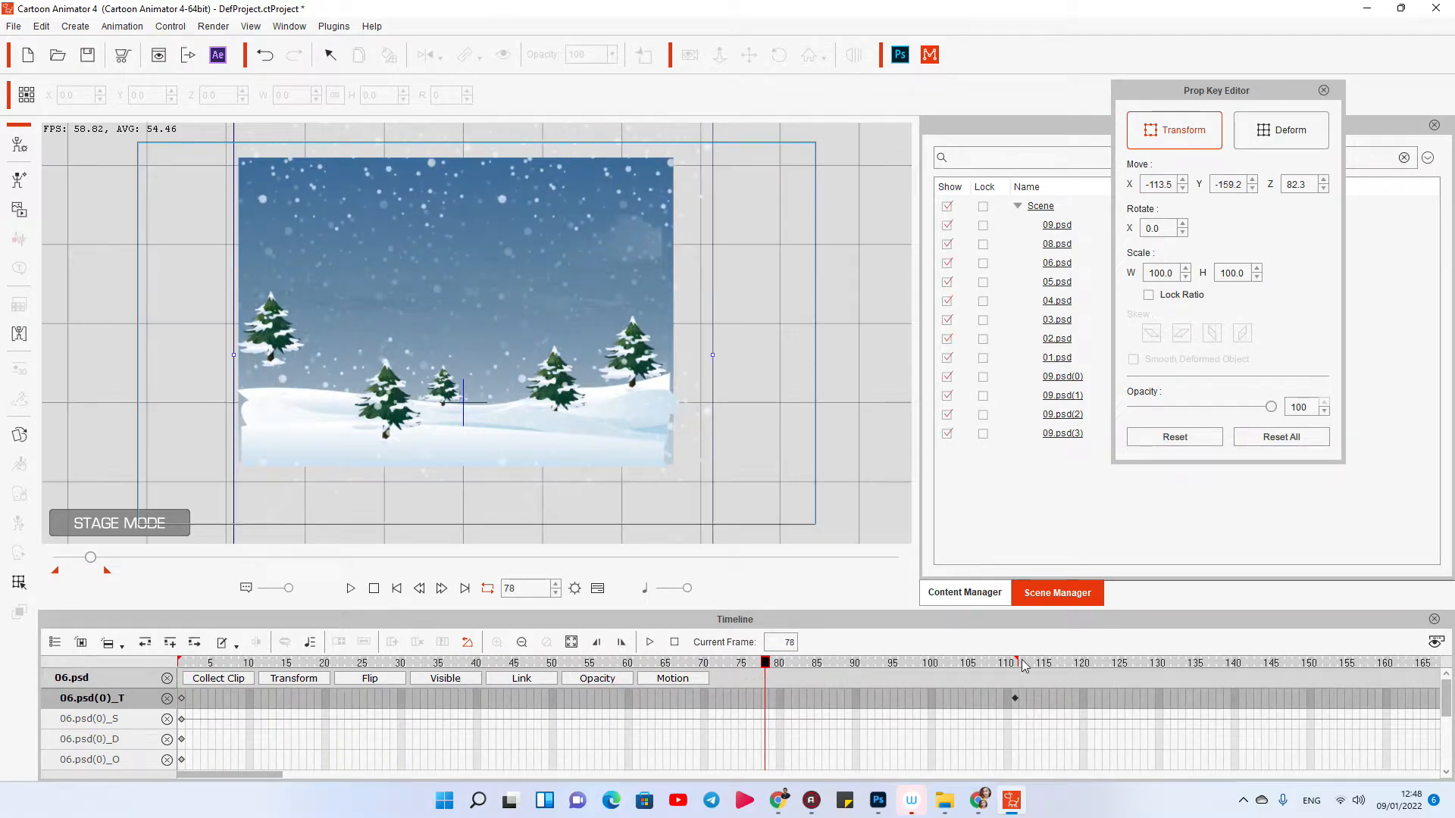
Step: Move the snow's end transform key to frame 130 and on to frame 150, extending the playback range past it and previewing each fall
{"action": "left_click_drag", "start_coordinate": [1014, 698], "coordinate": [1158, 698]}
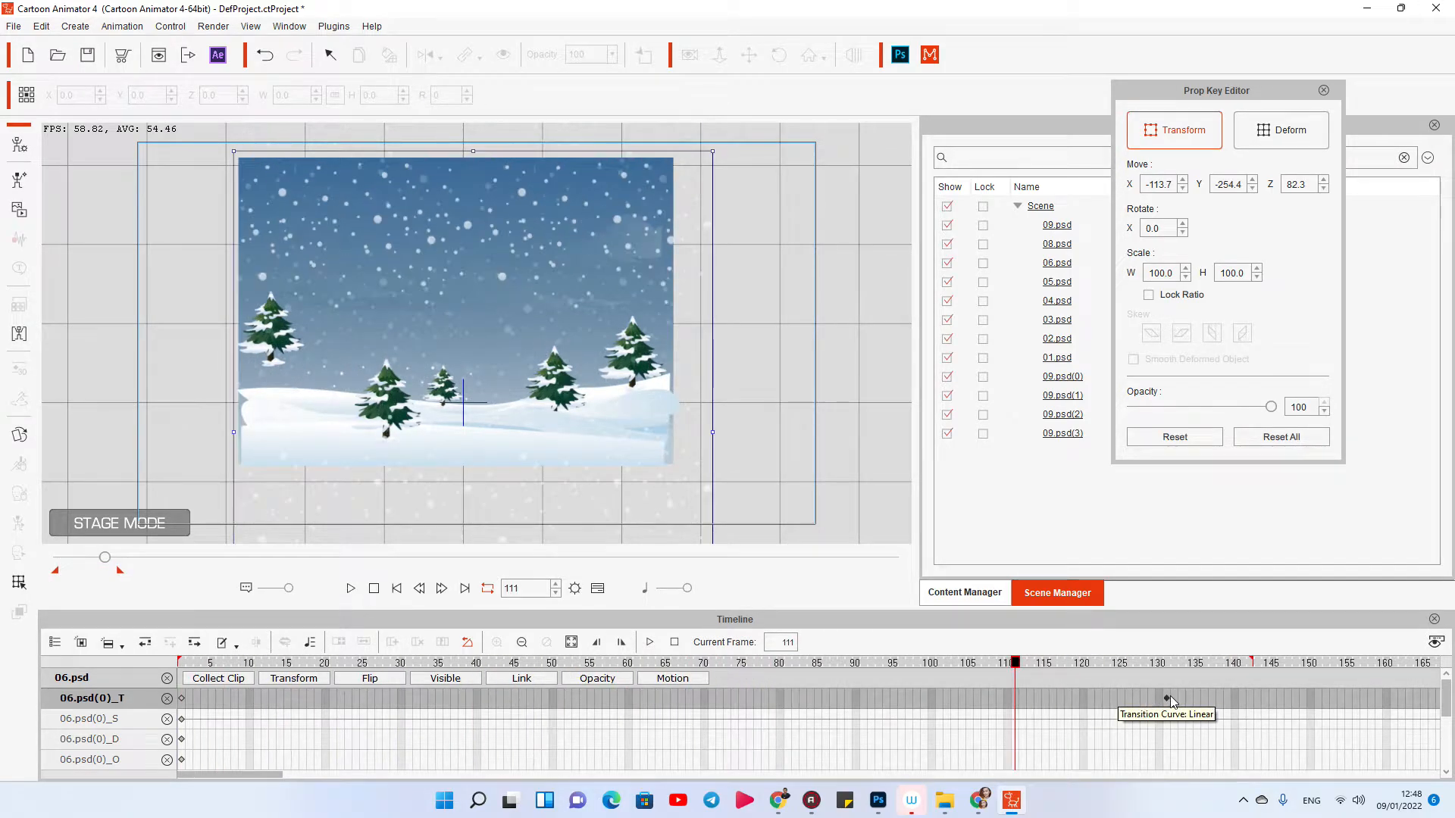
{"action": "left_click", "coordinate": [350, 589]}
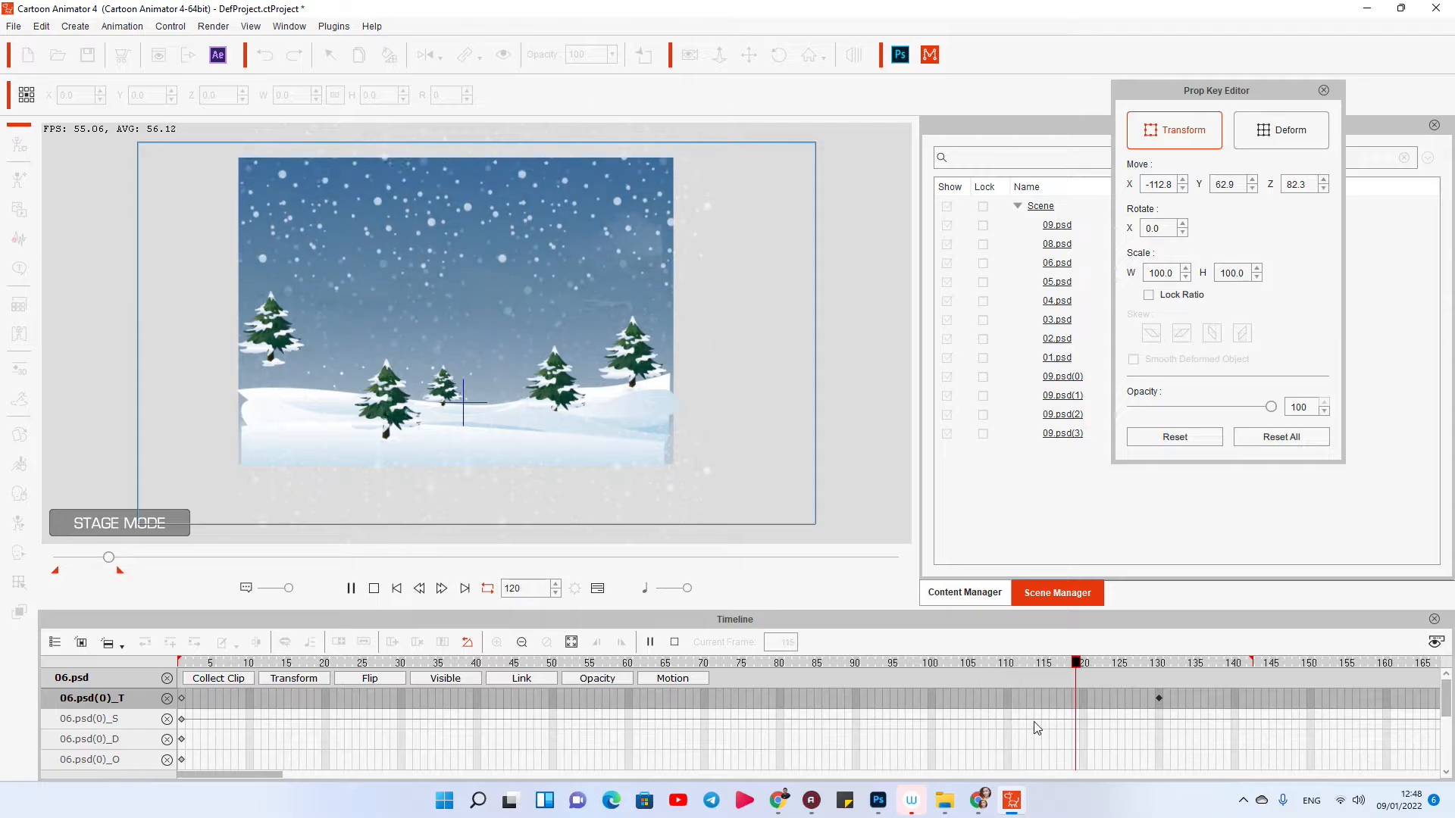
{"action": "key", "text": "space"}
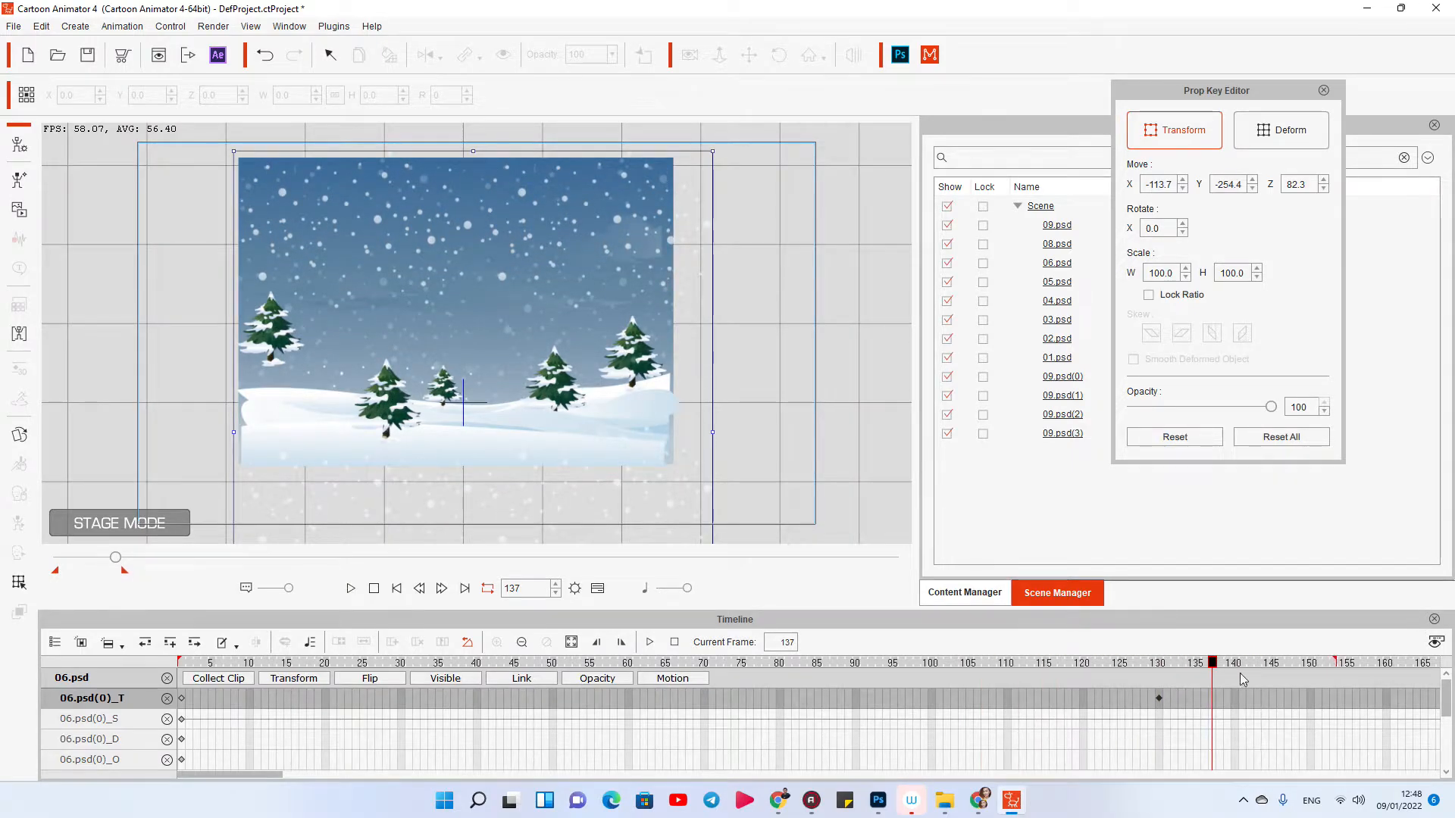
{"action": "left_click_drag", "start_coordinate": [1159, 698], "coordinate": [1311, 699]}
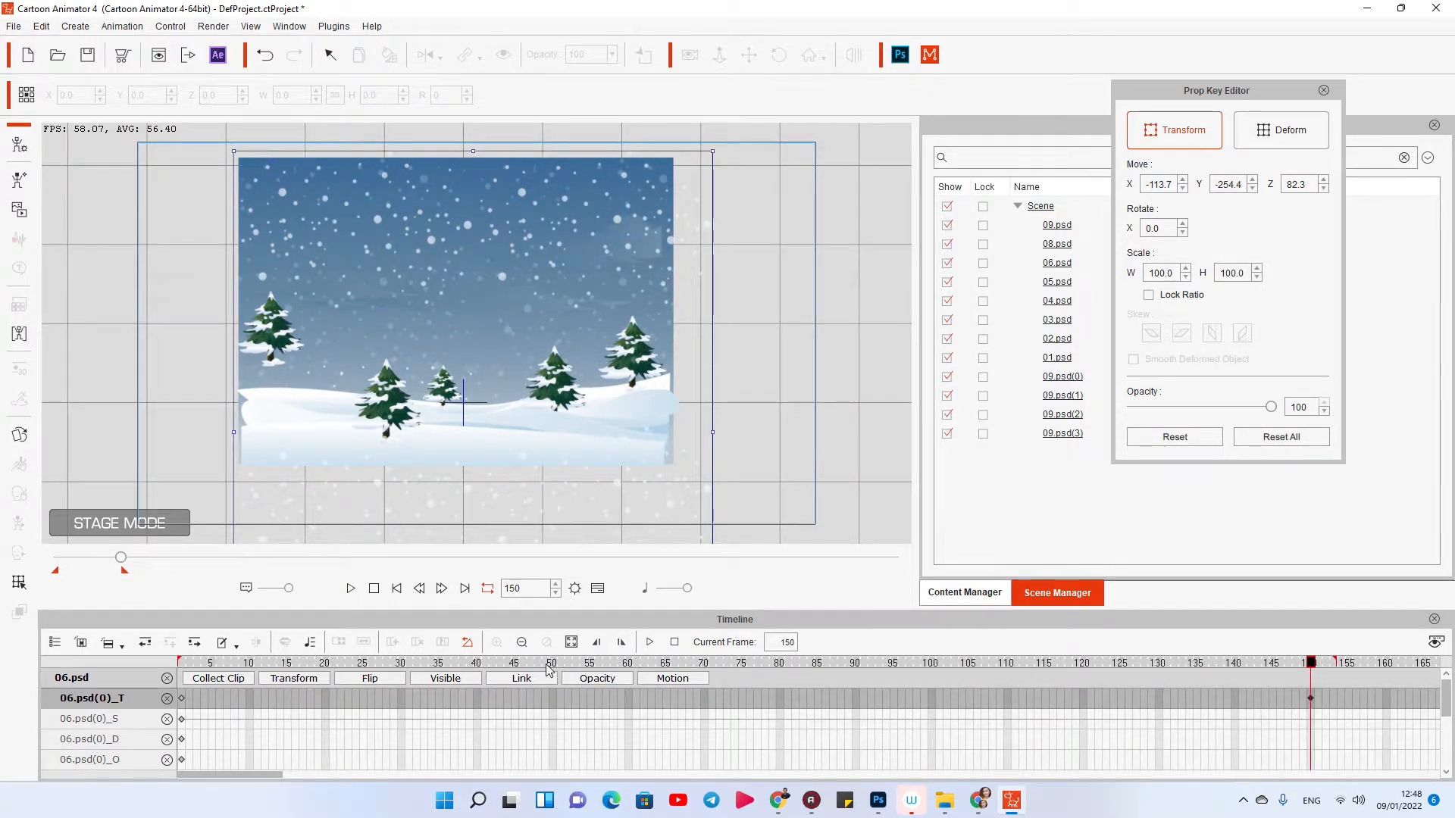
{"action": "key", "text": "space"}
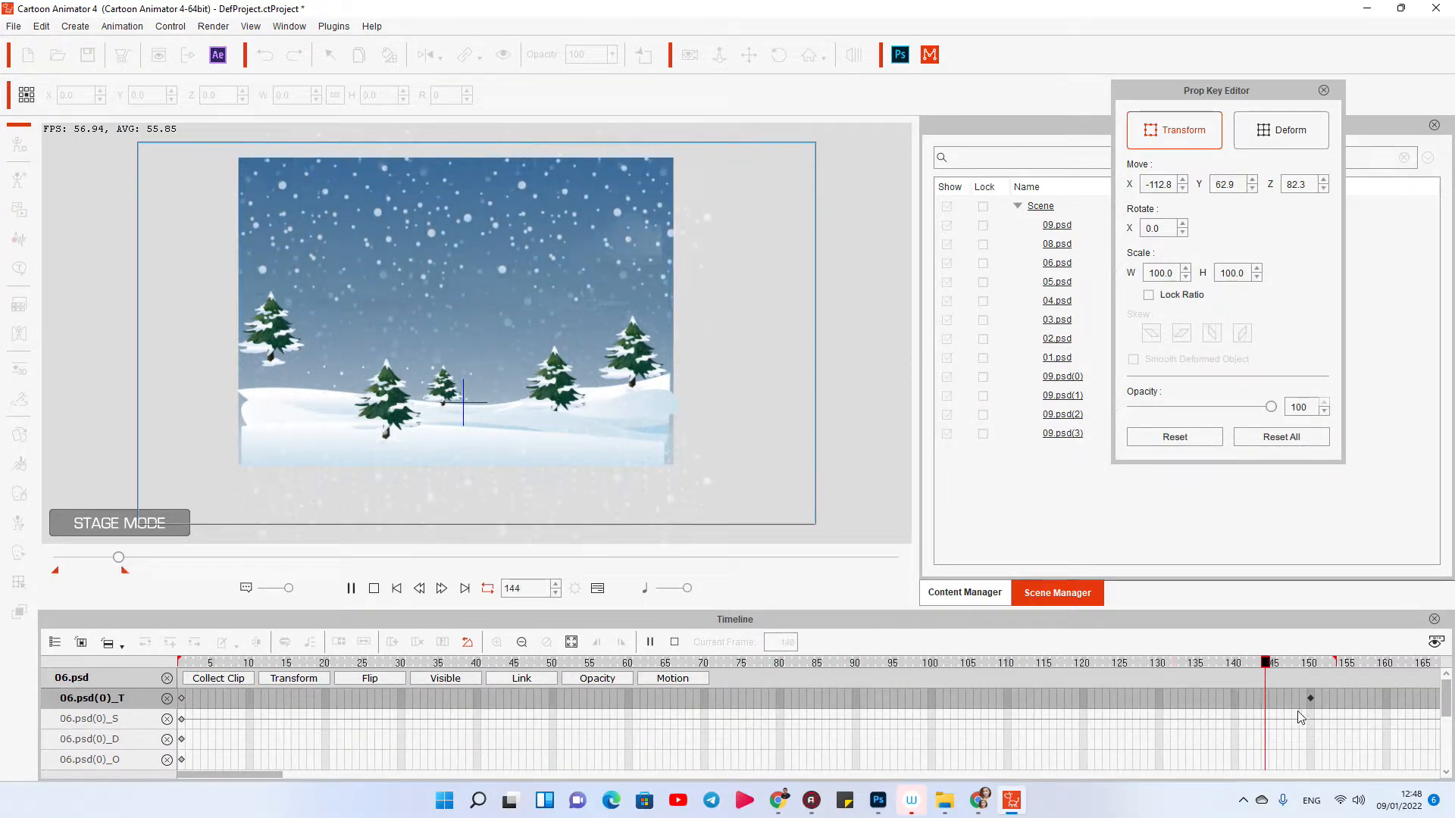
Step: Collect the snow's animation from frame 1 to 150 as a clip and add it to the action menu with the name Start
{"action": "left_click", "coordinate": [212, 678]}
{"action": "left_click_drag", "start_coordinate": [1305, 700], "coordinate": [211, 697]}
{"action": "right_click", "coordinate": [210, 697]}
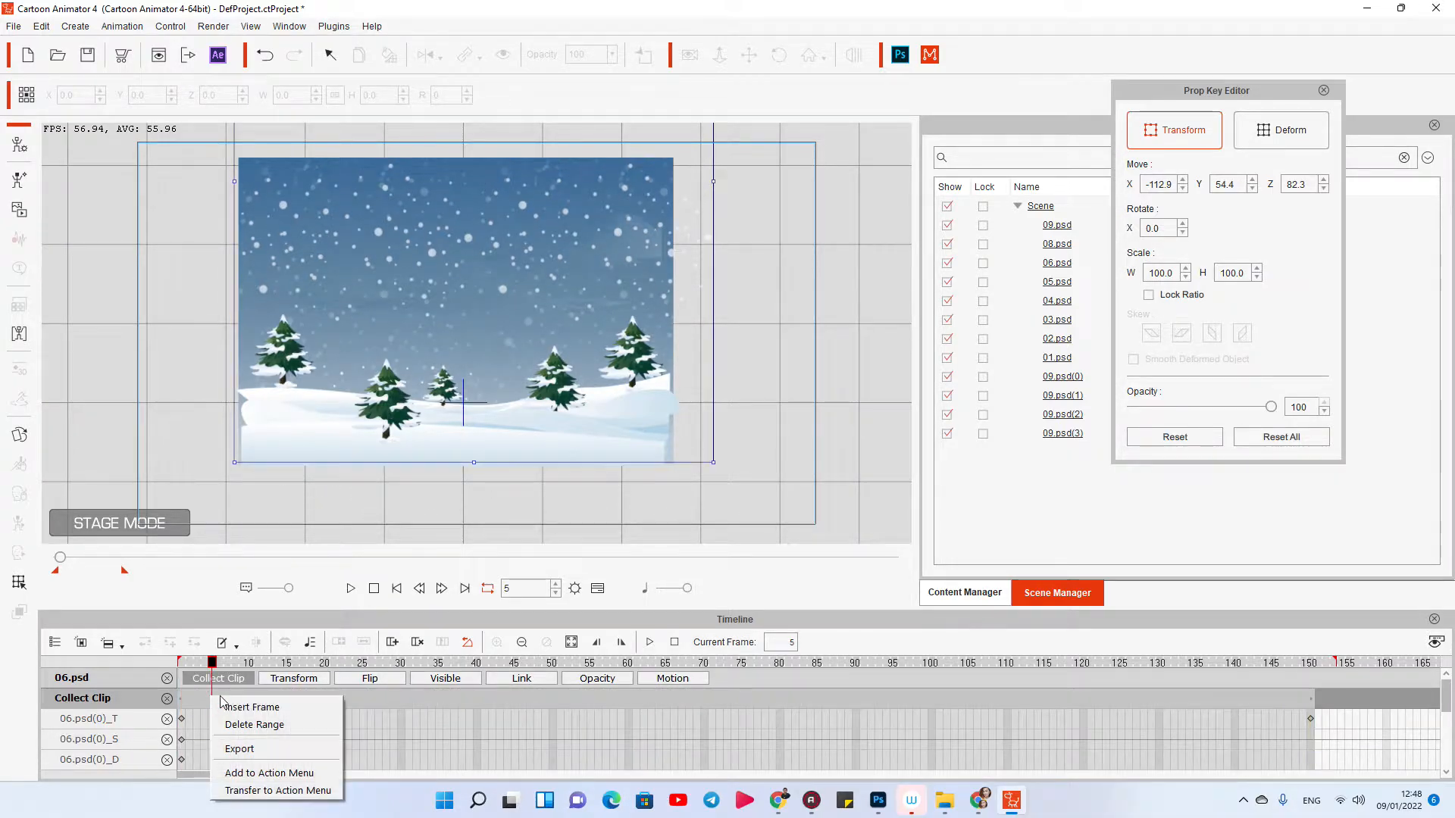
{"action": "left_click", "coordinate": [263, 772]}
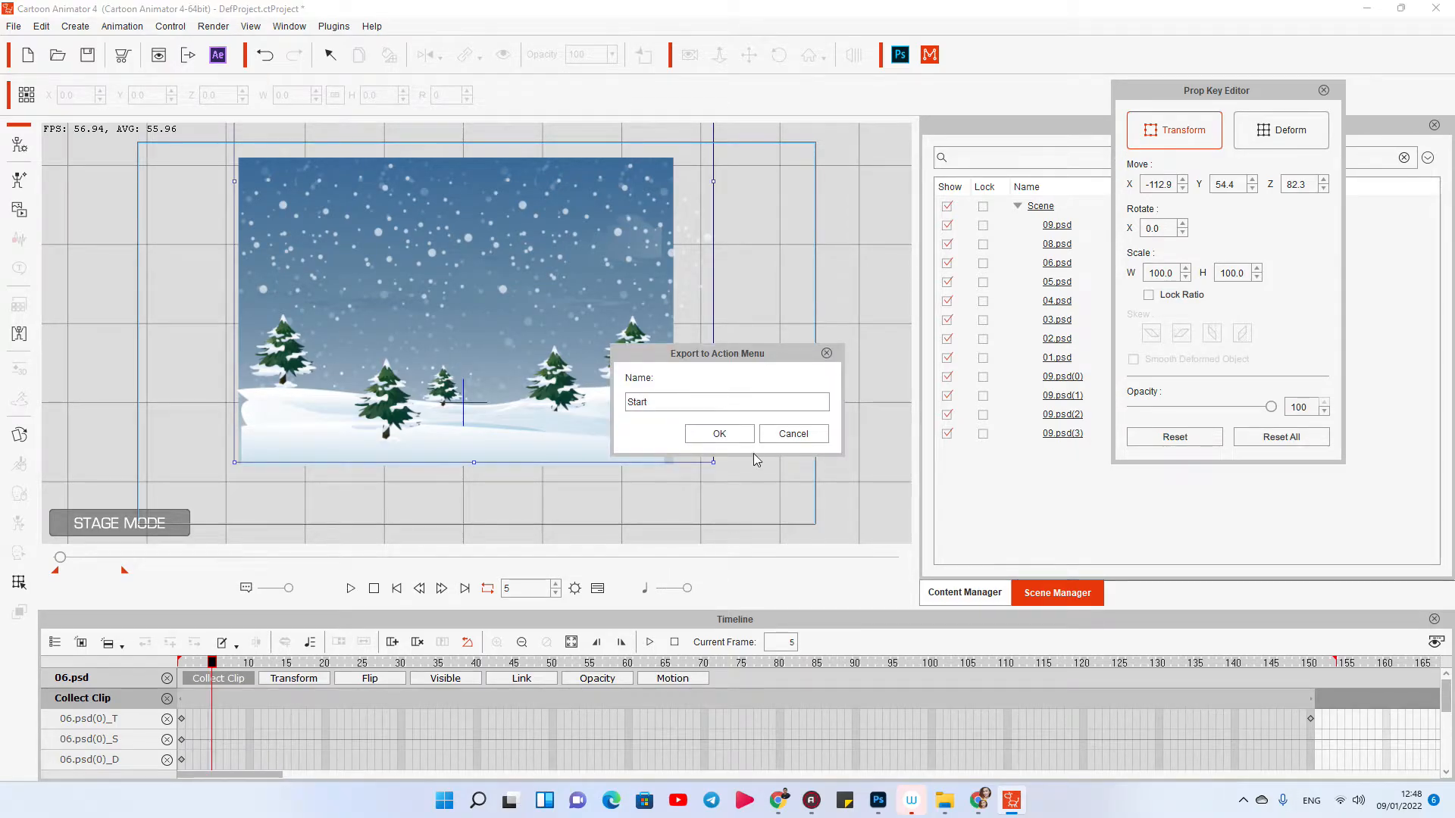
{"action": "left_click", "coordinate": [743, 434]}
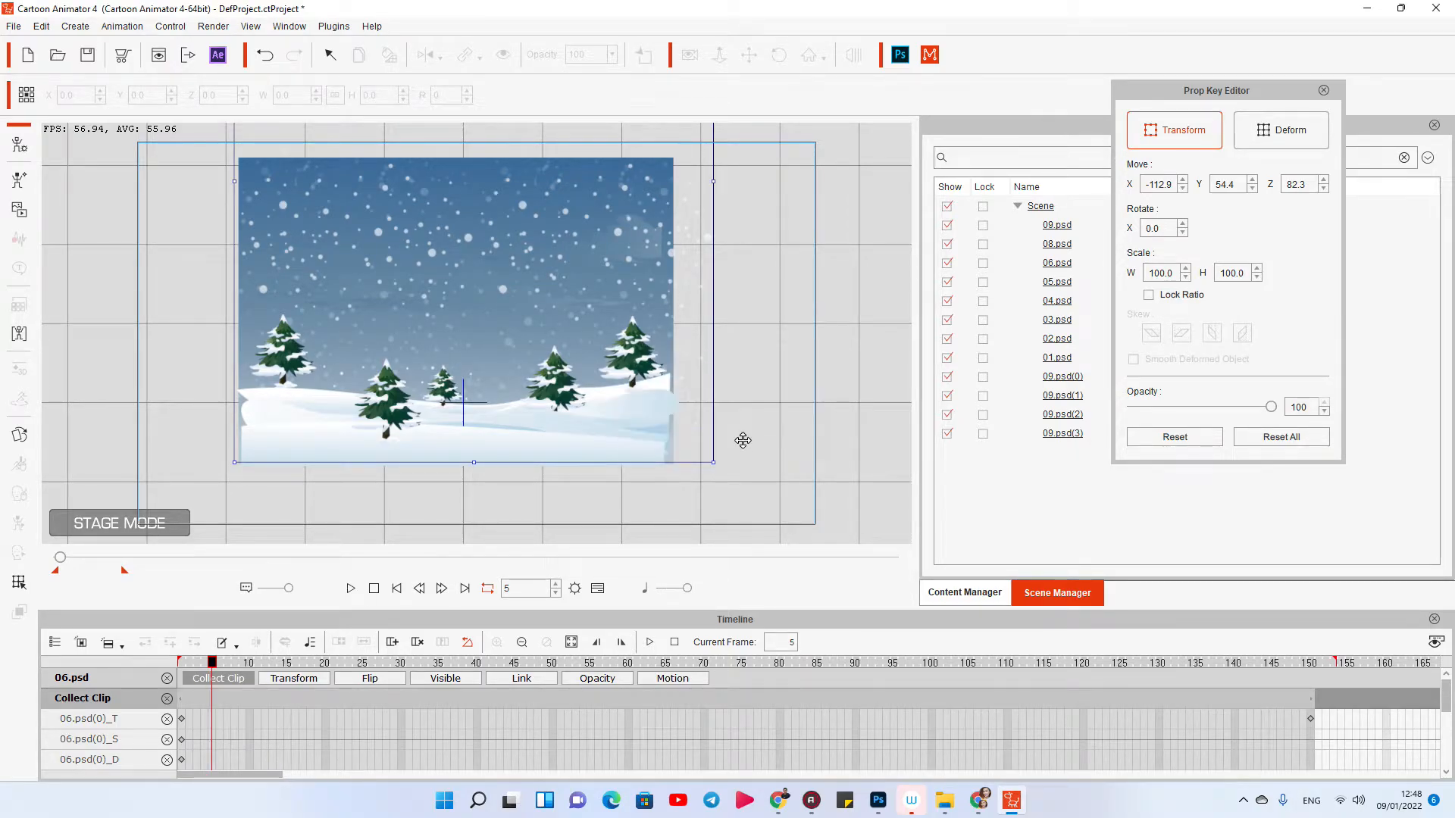
Step: Close the prop key editor and rename the 06.psd snow sprite as Snow
{"action": "left_click", "coordinate": [1311, 719]}
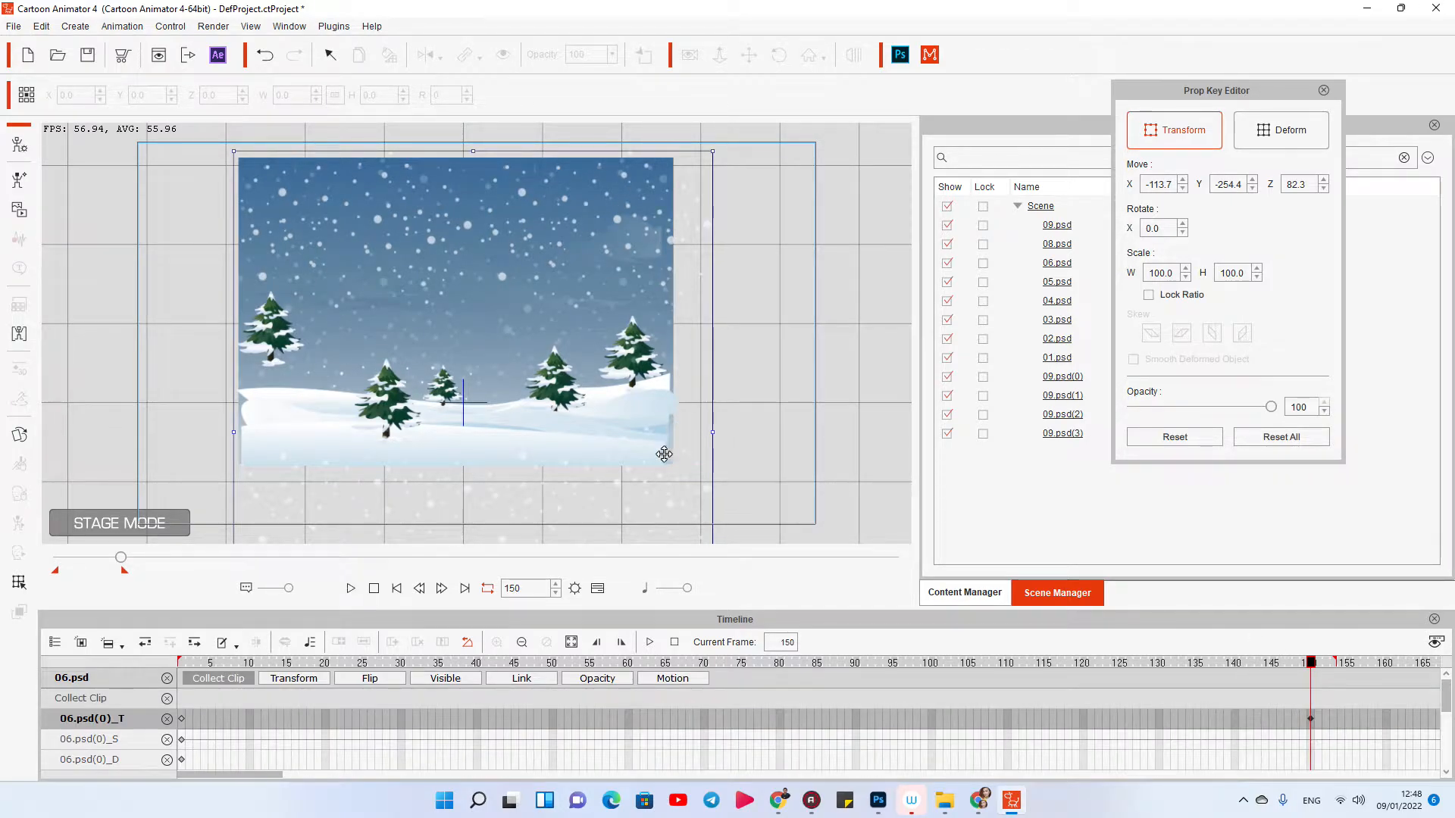
{"action": "left_click", "coordinate": [1322, 91]}
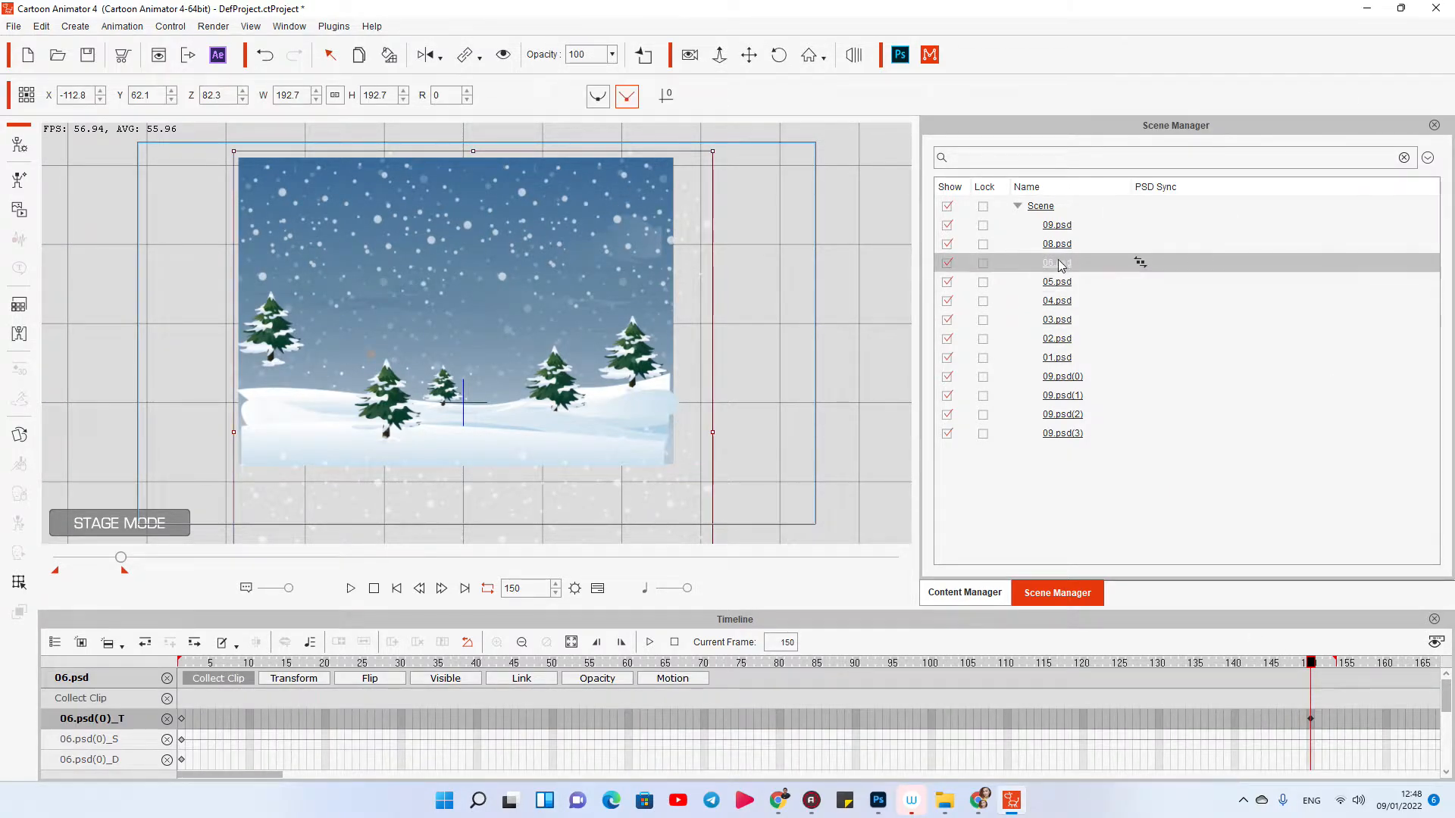
{"action": "type", "text": "Snow"}
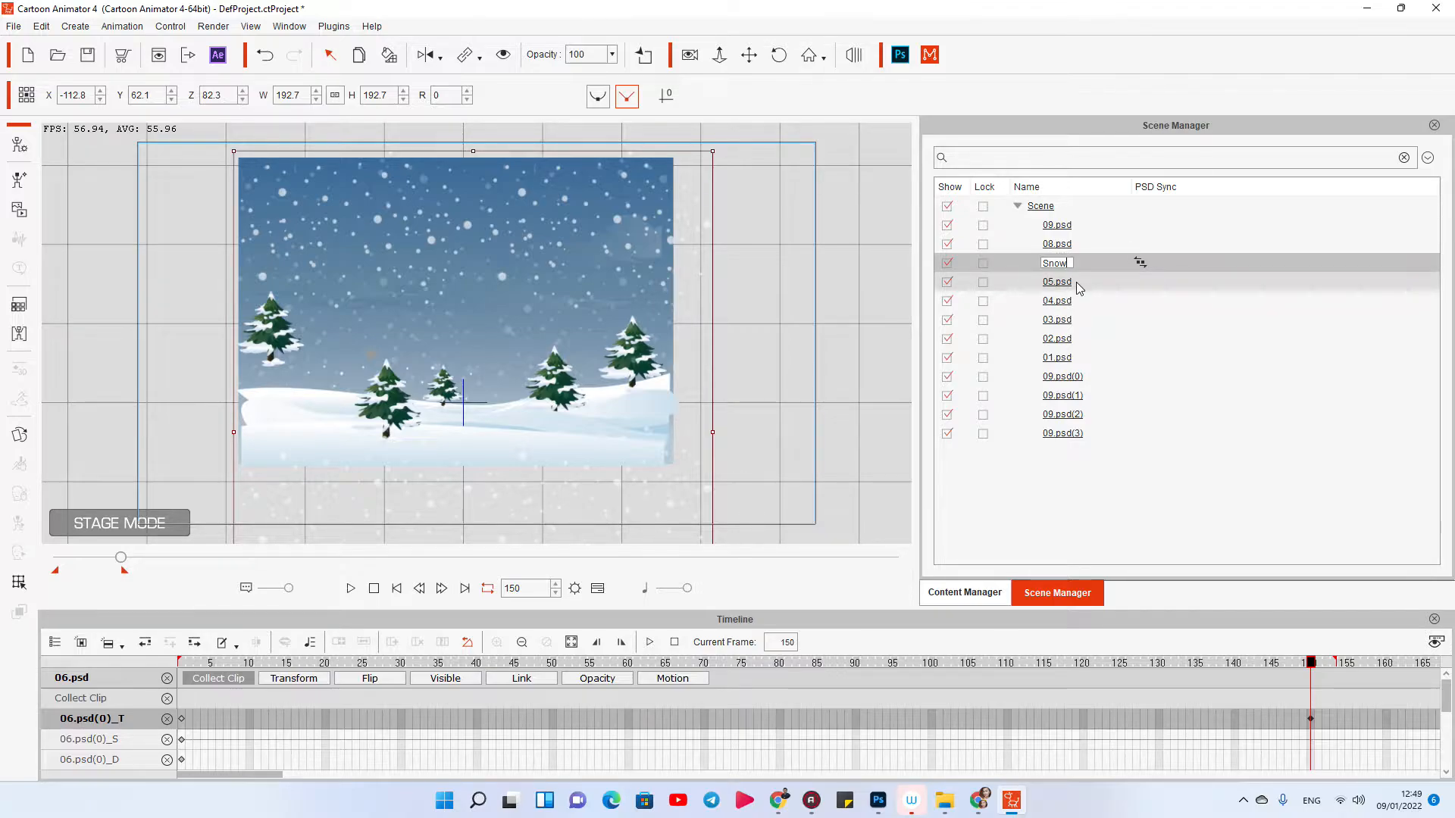
{"action": "key", "text": "Return"}
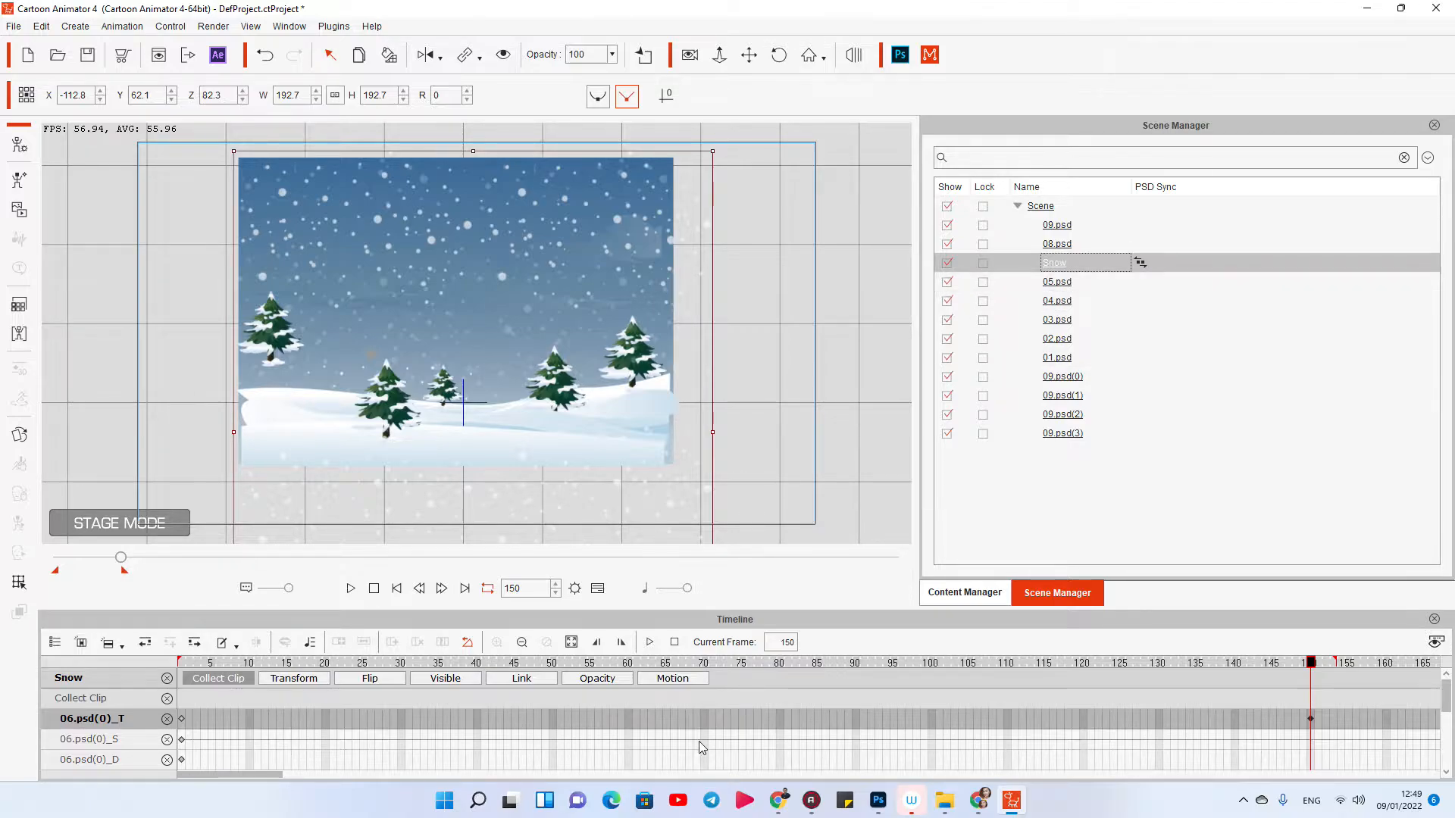
{"action": "left_click", "coordinate": [879, 801]}
{"action": "left_click", "coordinate": [197, 55]}
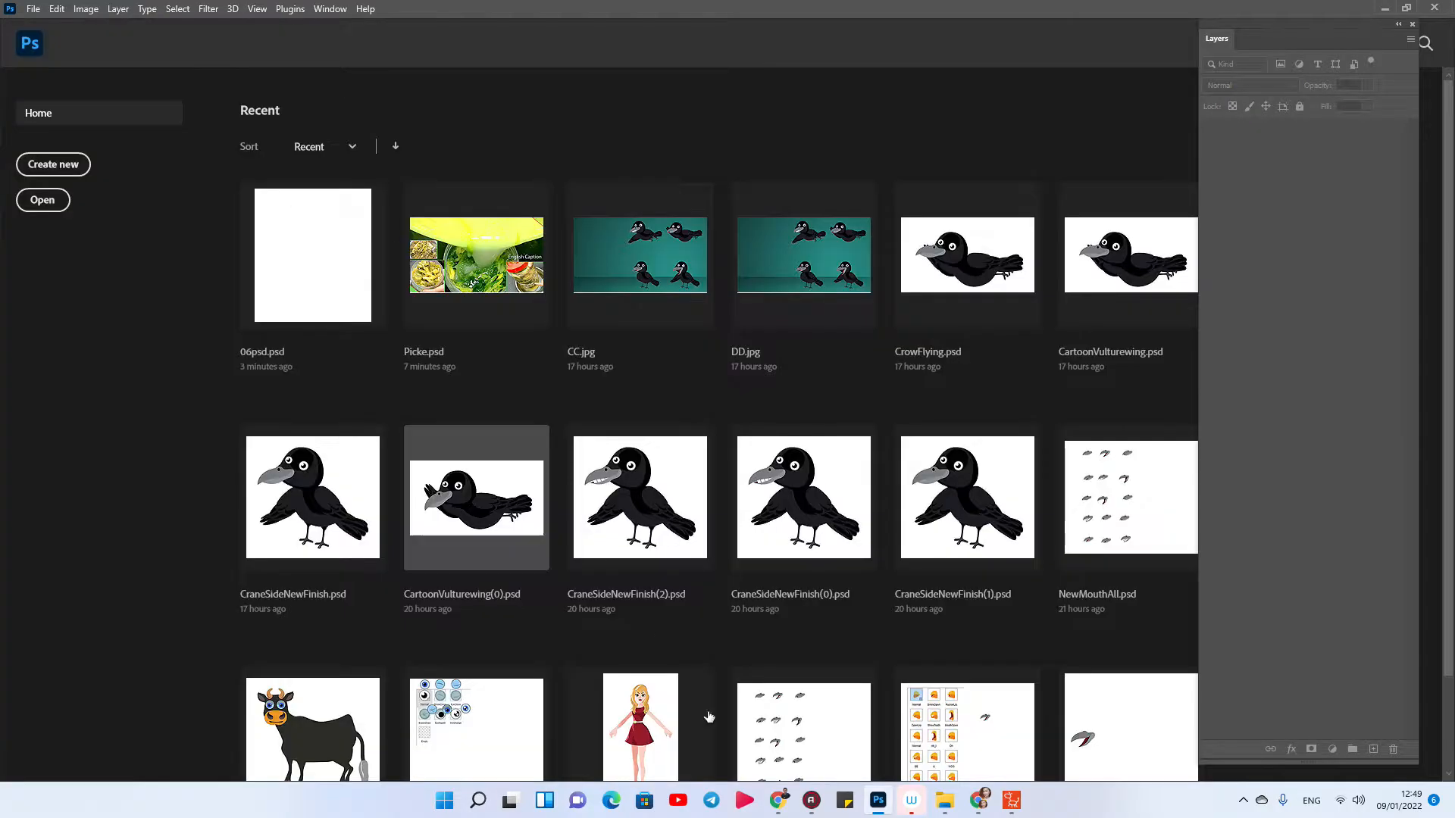
{"action": "left_click", "coordinate": [879, 801]}
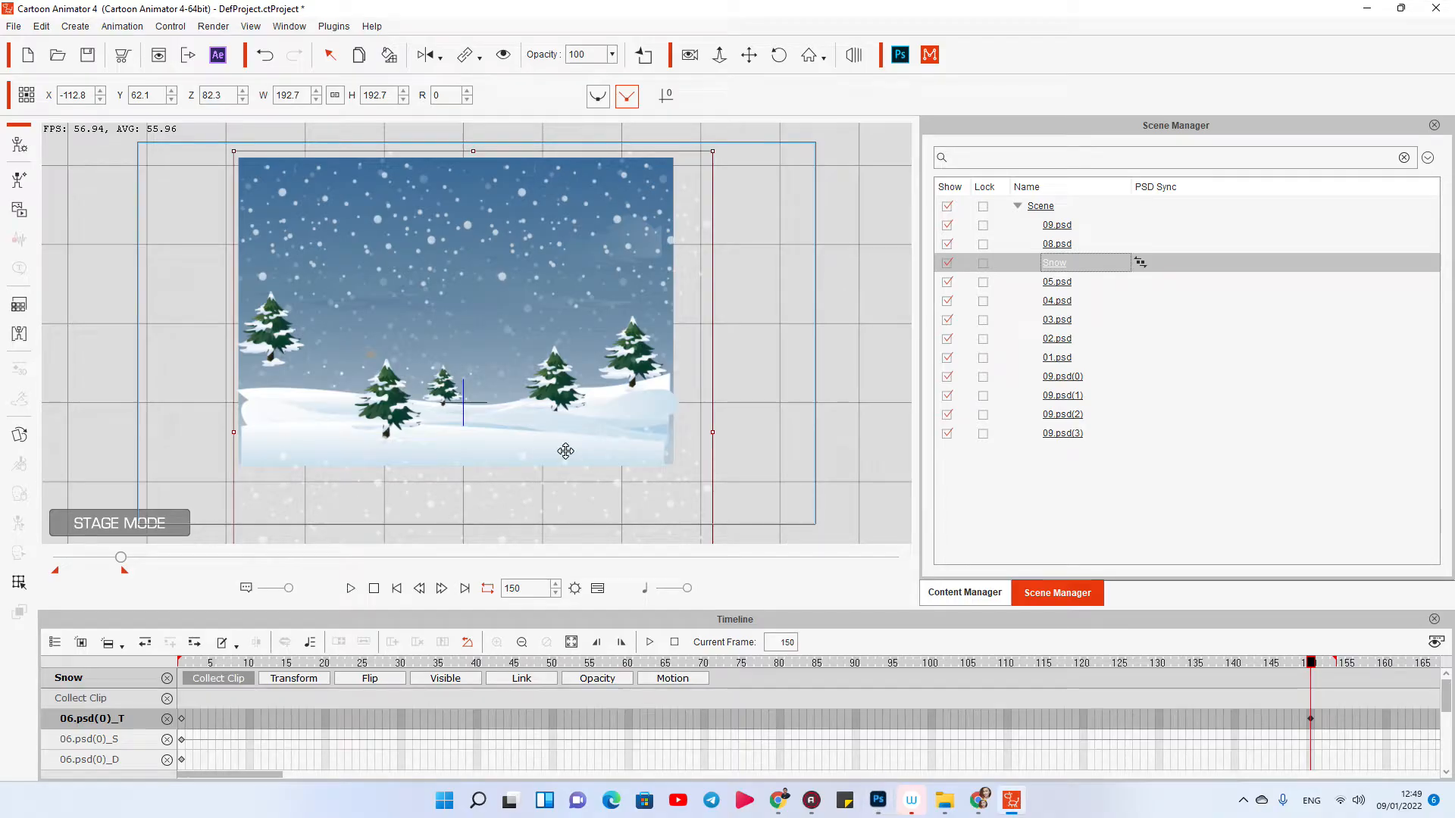
Step: Move the leftmost tree down onto the snowy ground at X -211.5, Y 20.8, and remove its object animation
{"action": "left_click", "coordinate": [857, 408]}
{"action": "left_click", "coordinate": [350, 588]}
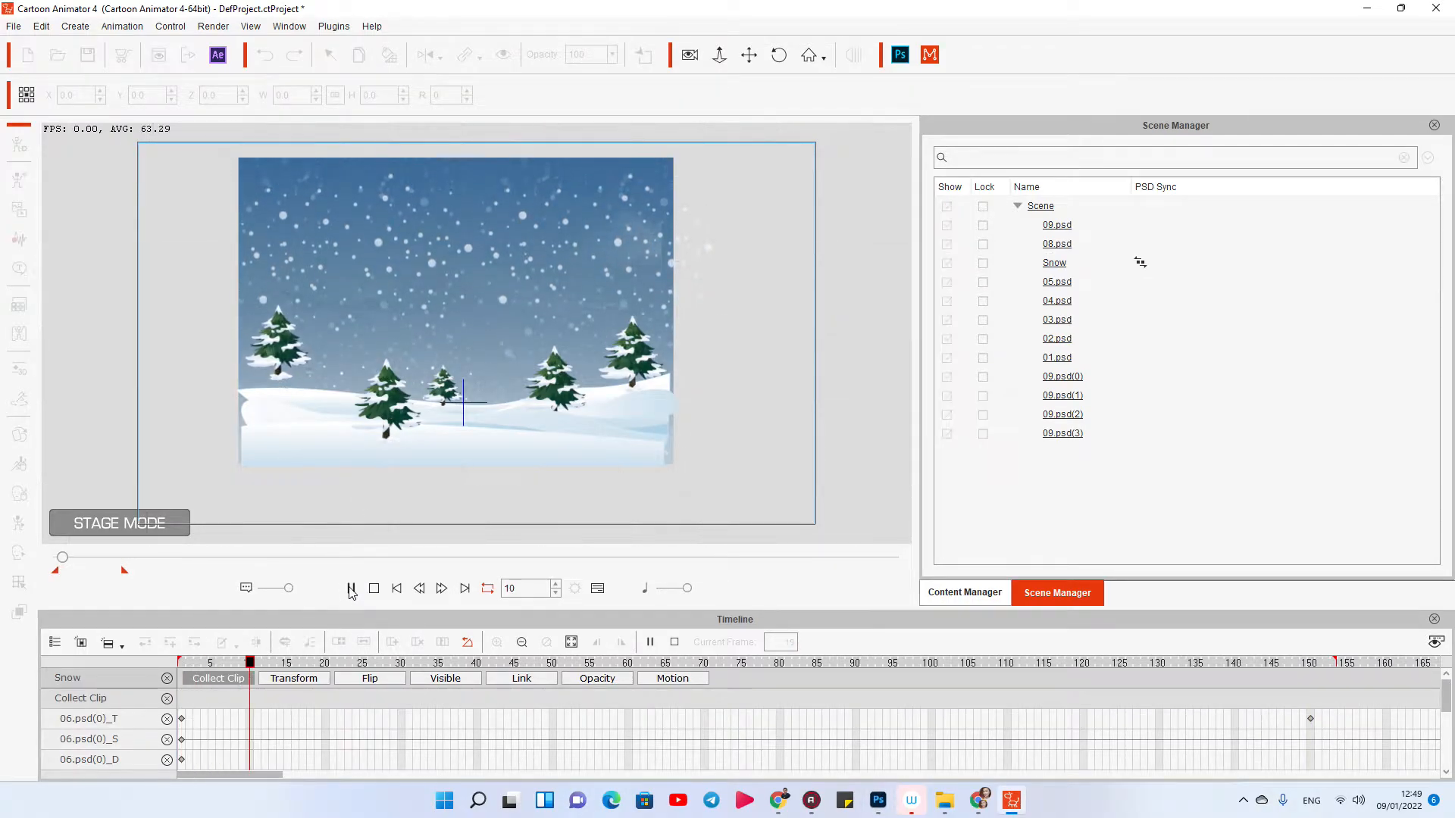
{"action": "left_click", "coordinate": [245, 315]}
{"action": "left_click", "coordinate": [271, 327]}
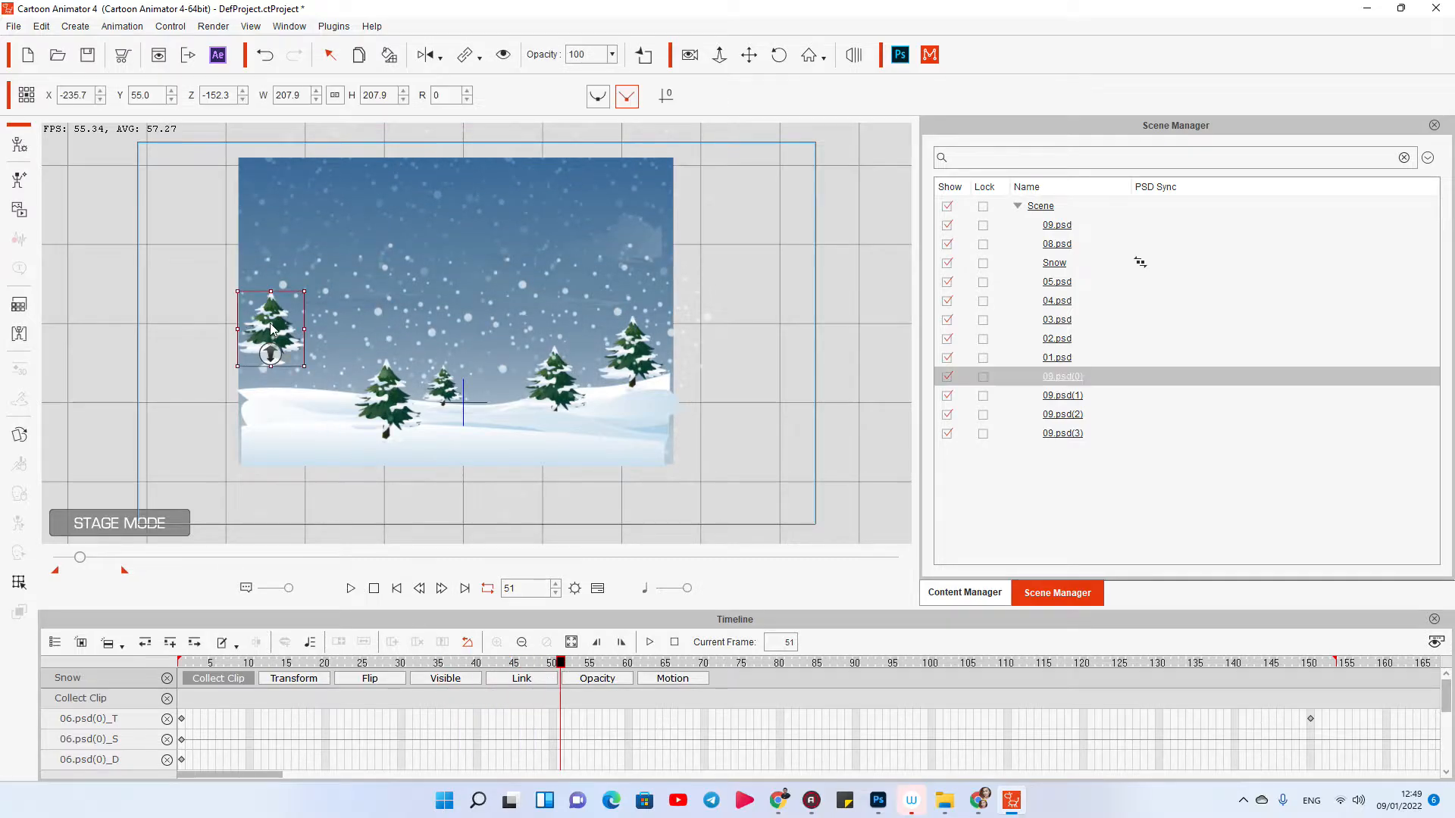
{"action": "left_click_drag", "start_coordinate": [272, 318], "coordinate": [289, 343]}
{"action": "right_click", "coordinate": [289, 343]}
{"action": "left_click", "coordinate": [343, 450]}
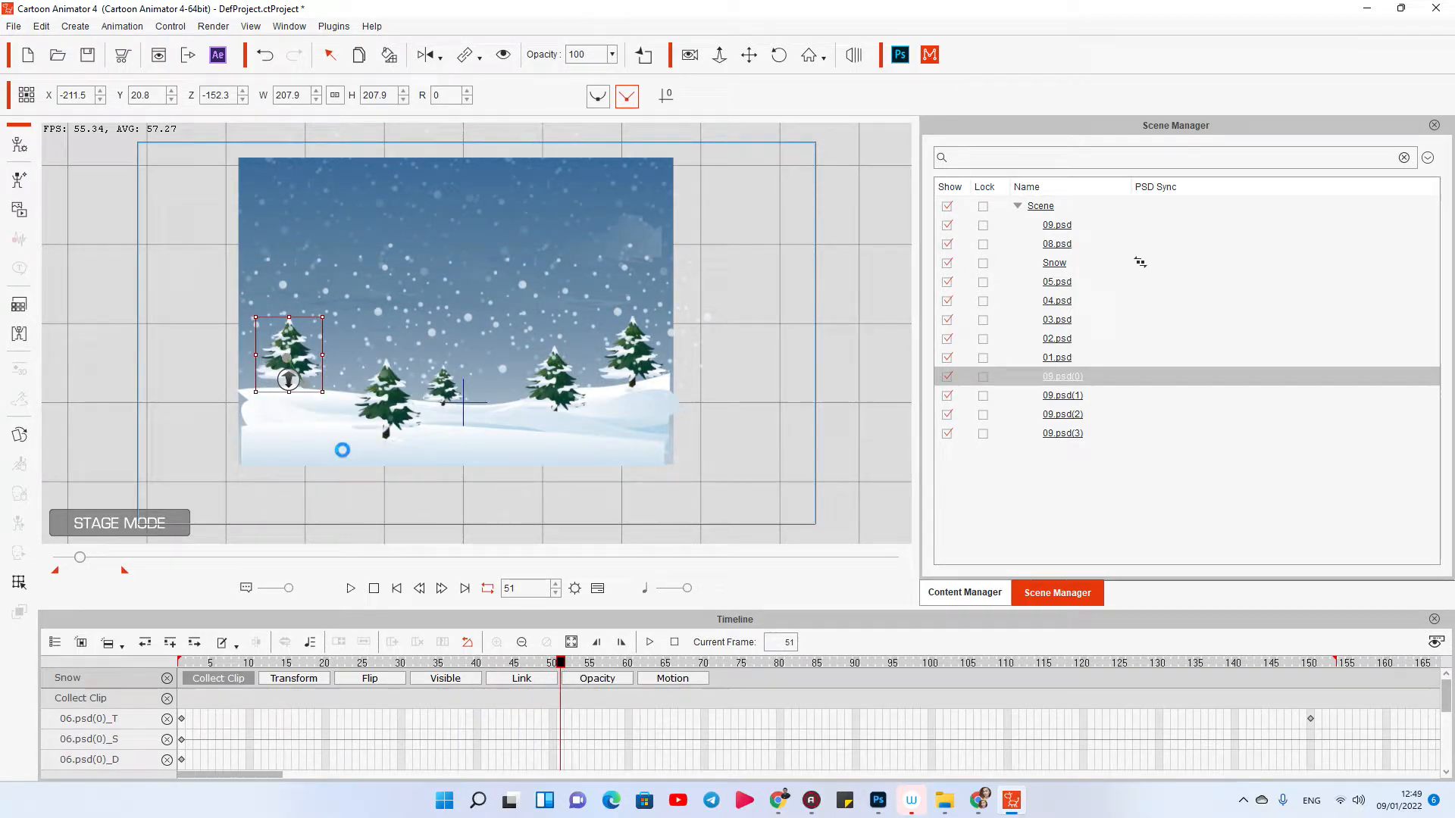
Step: Preview the snowfall and replay it with the playback range ending at frame 150
{"action": "left_click", "coordinate": [375, 590]}
{"action": "left_click", "coordinate": [350, 588]}
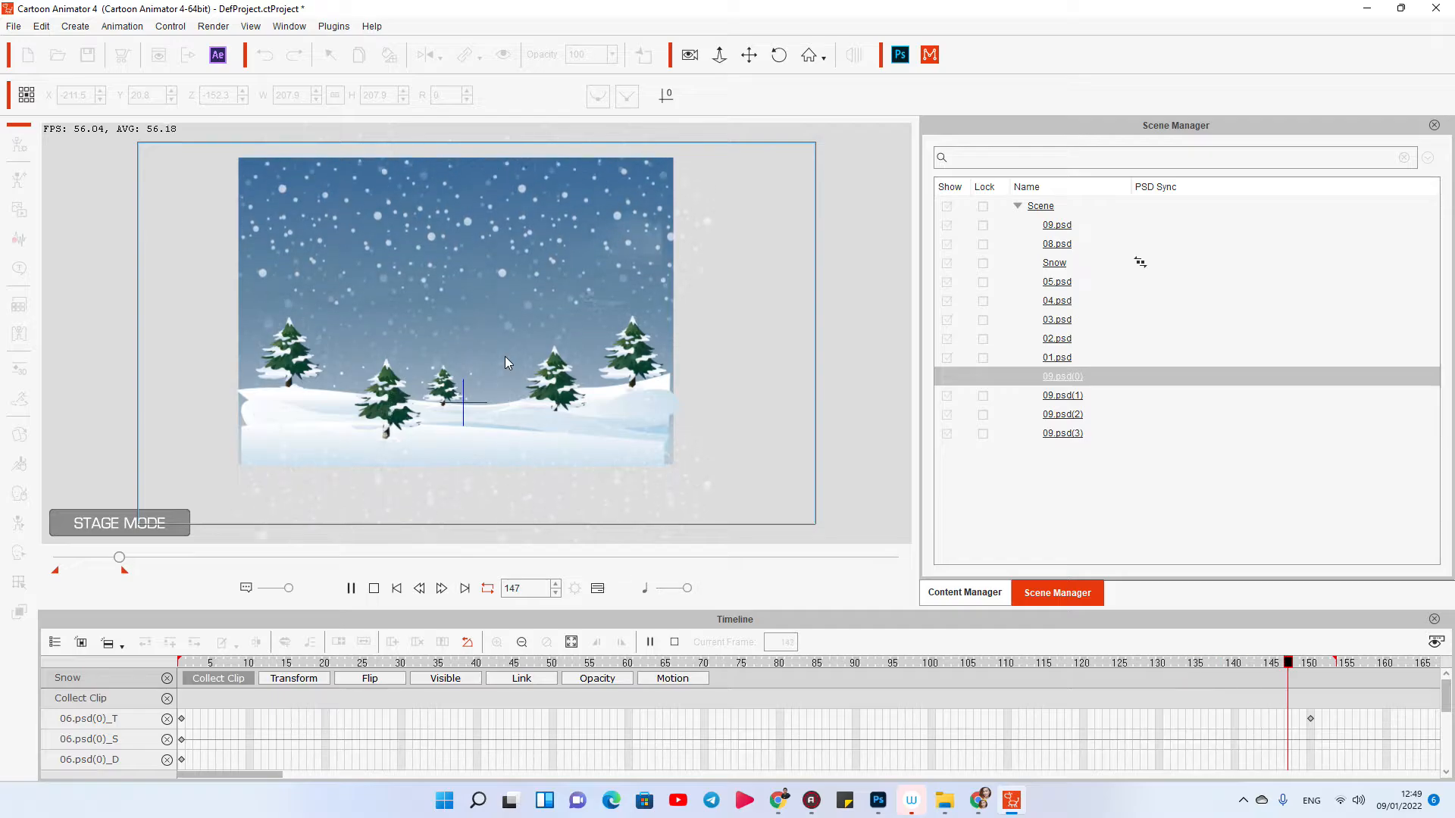
{"action": "key", "text": "space"}
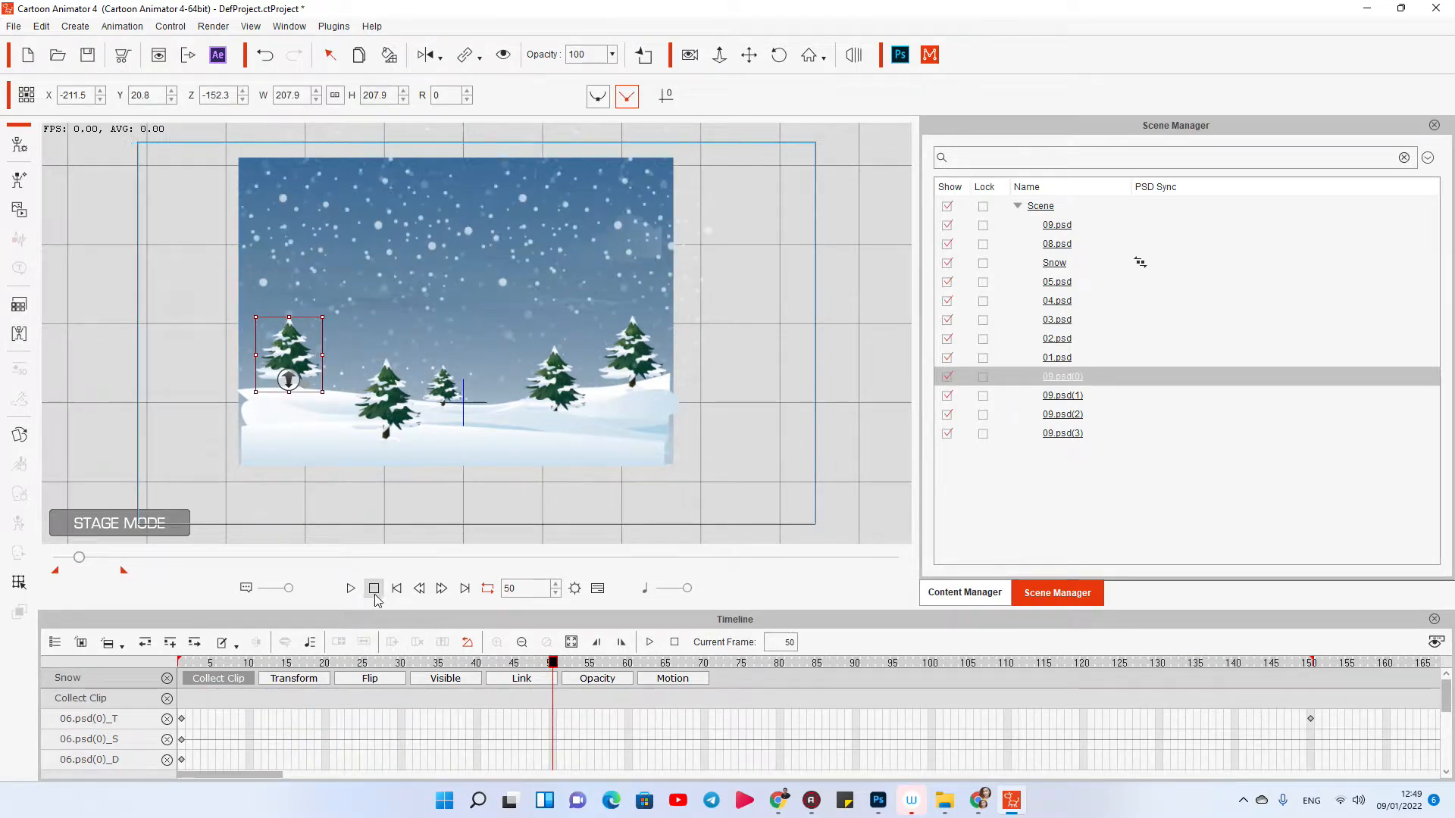
{"action": "left_click", "coordinate": [350, 589]}
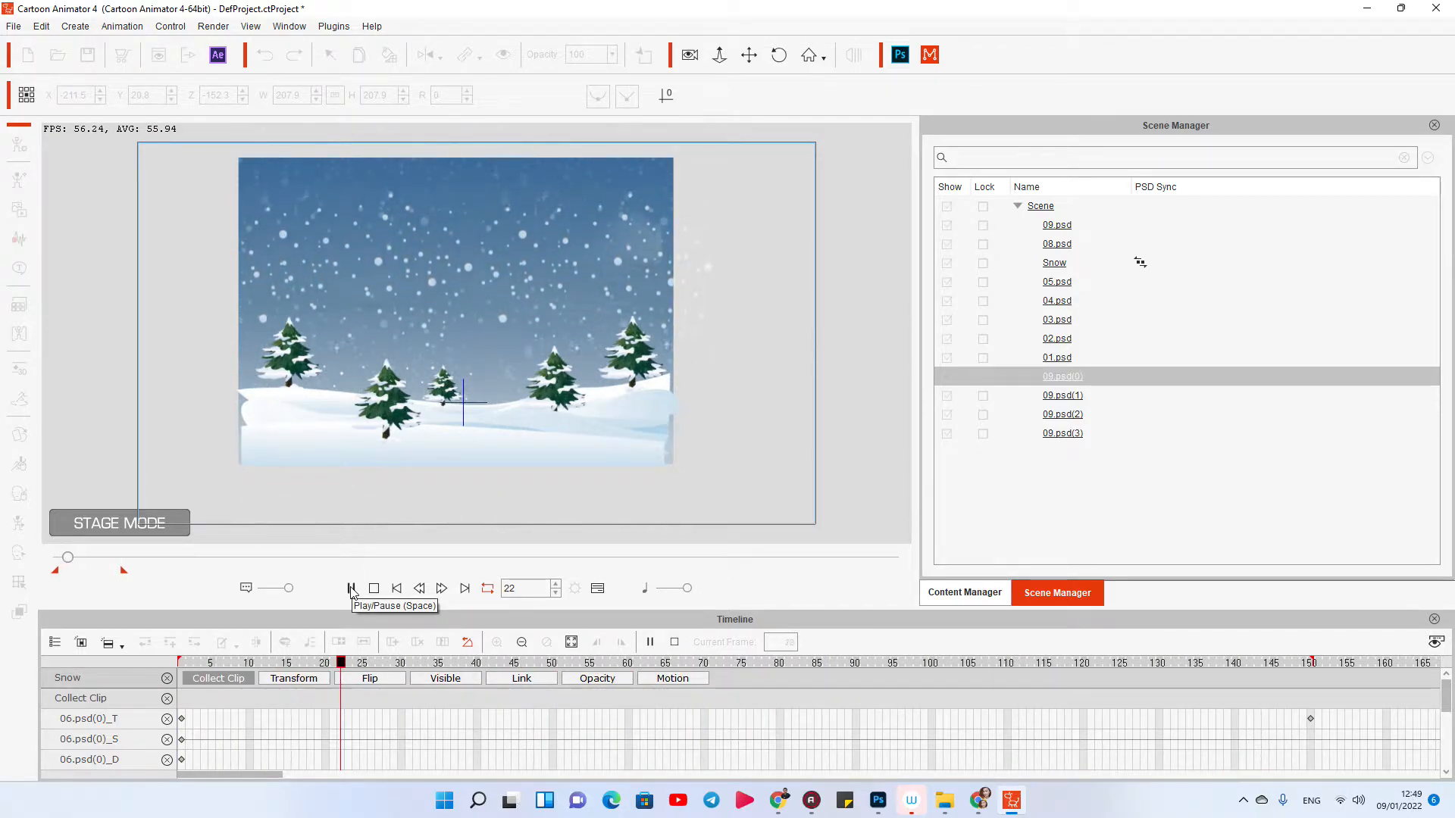
{"action": "key", "text": "space"}
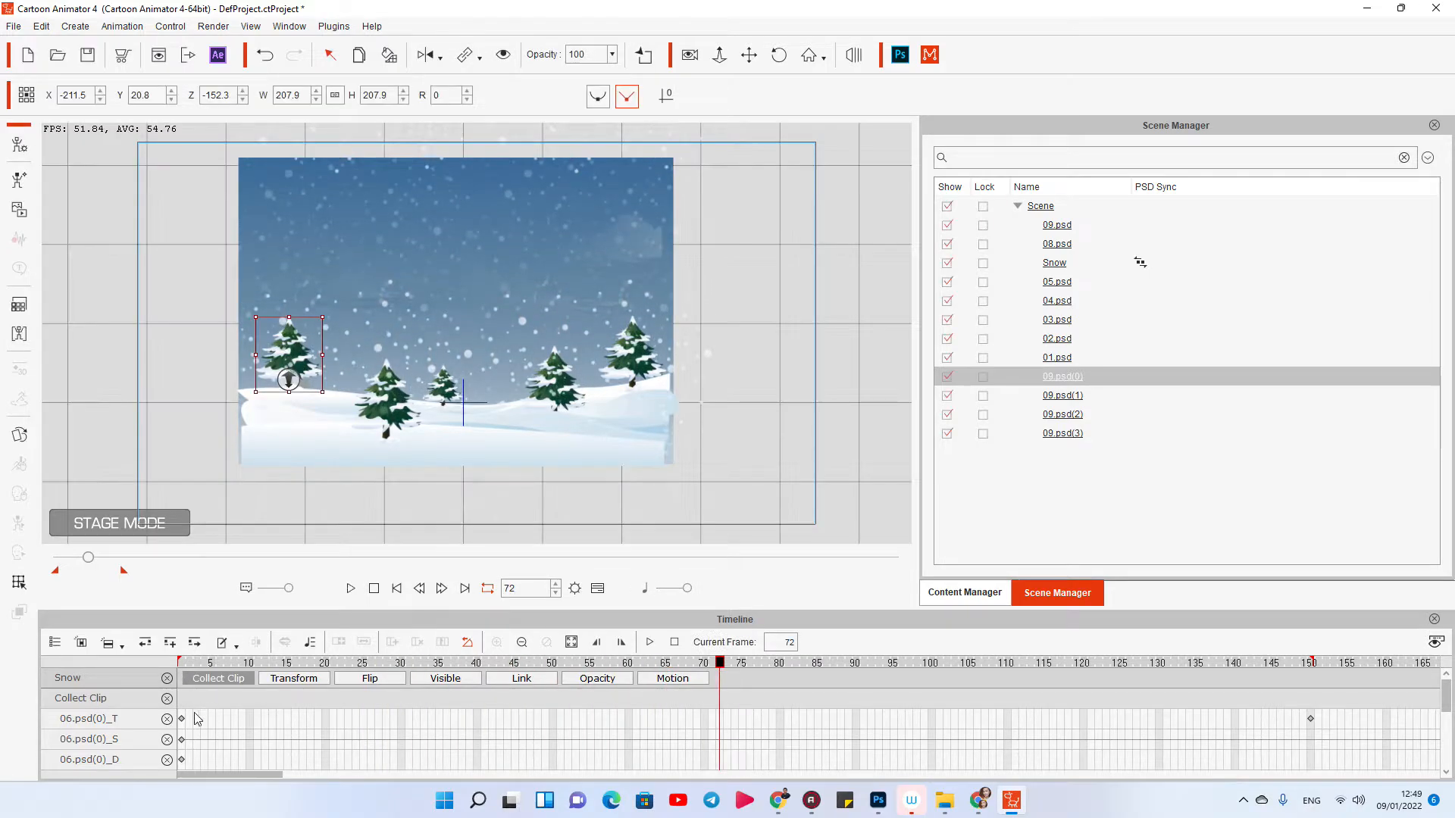
Step: Reposition the Snow sprite at X -114.7, Y 24.9 at frame 72
{"action": "left_click", "coordinate": [479, 286]}
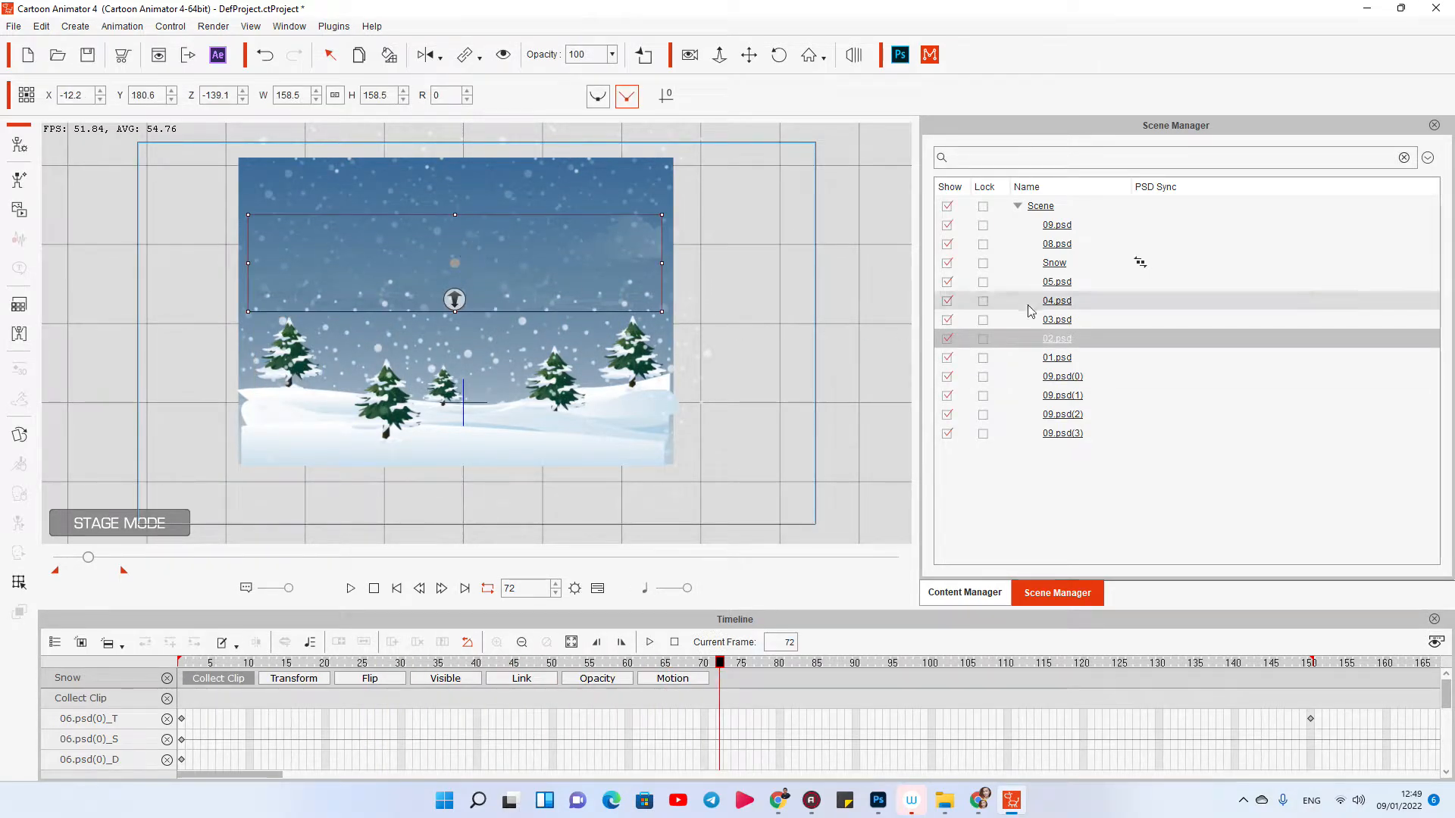
{"action": "left_click", "coordinate": [1056, 267]}
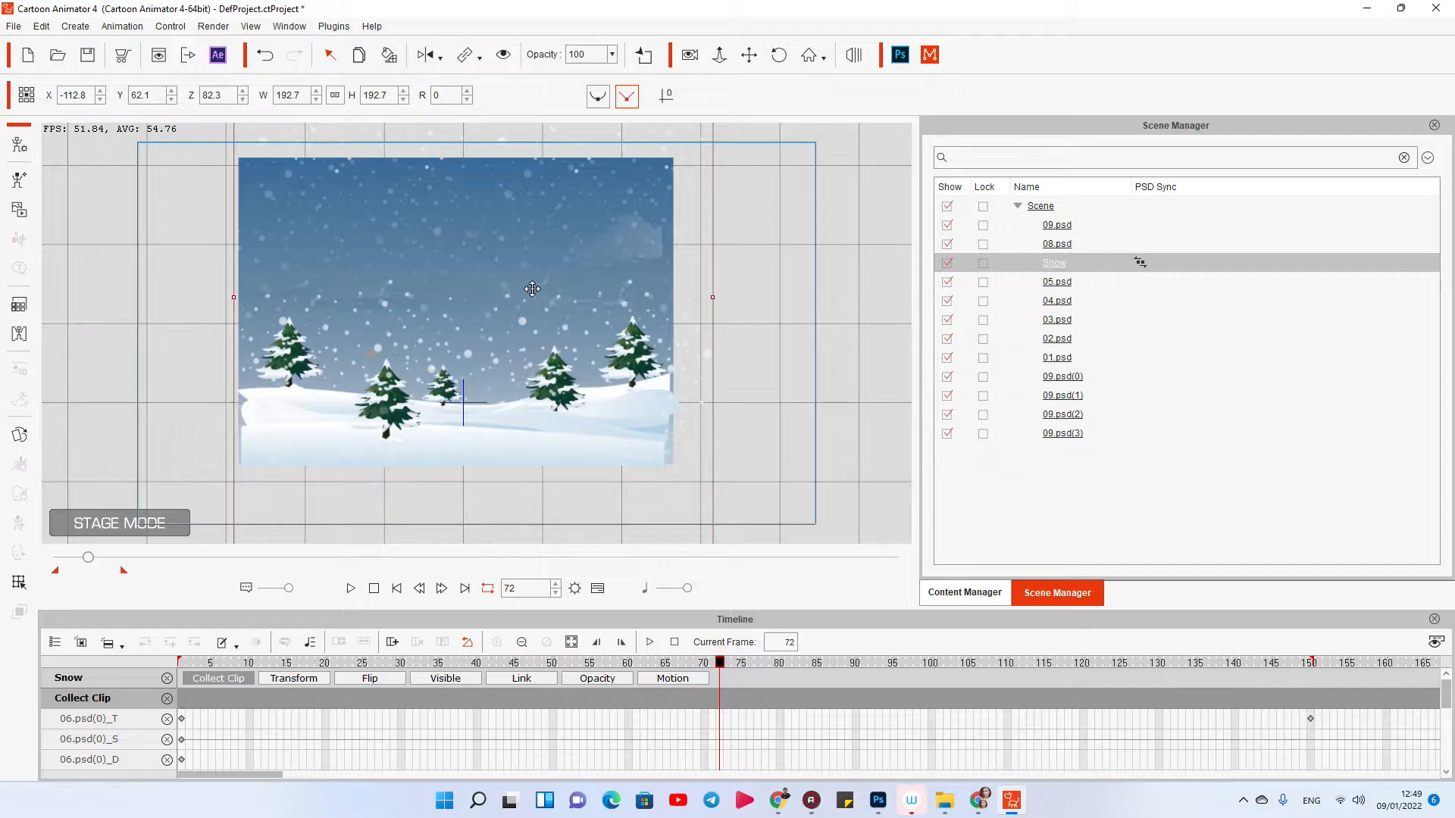
{"action": "mouse_move", "coordinate": [532, 289]}
{"action": "left_mouse_down"}
{"action": "mouse_move", "coordinate": [529, 352]}
{"action": "mouse_move", "coordinate": [513, 303]}
{"action": "left_mouse_up"}
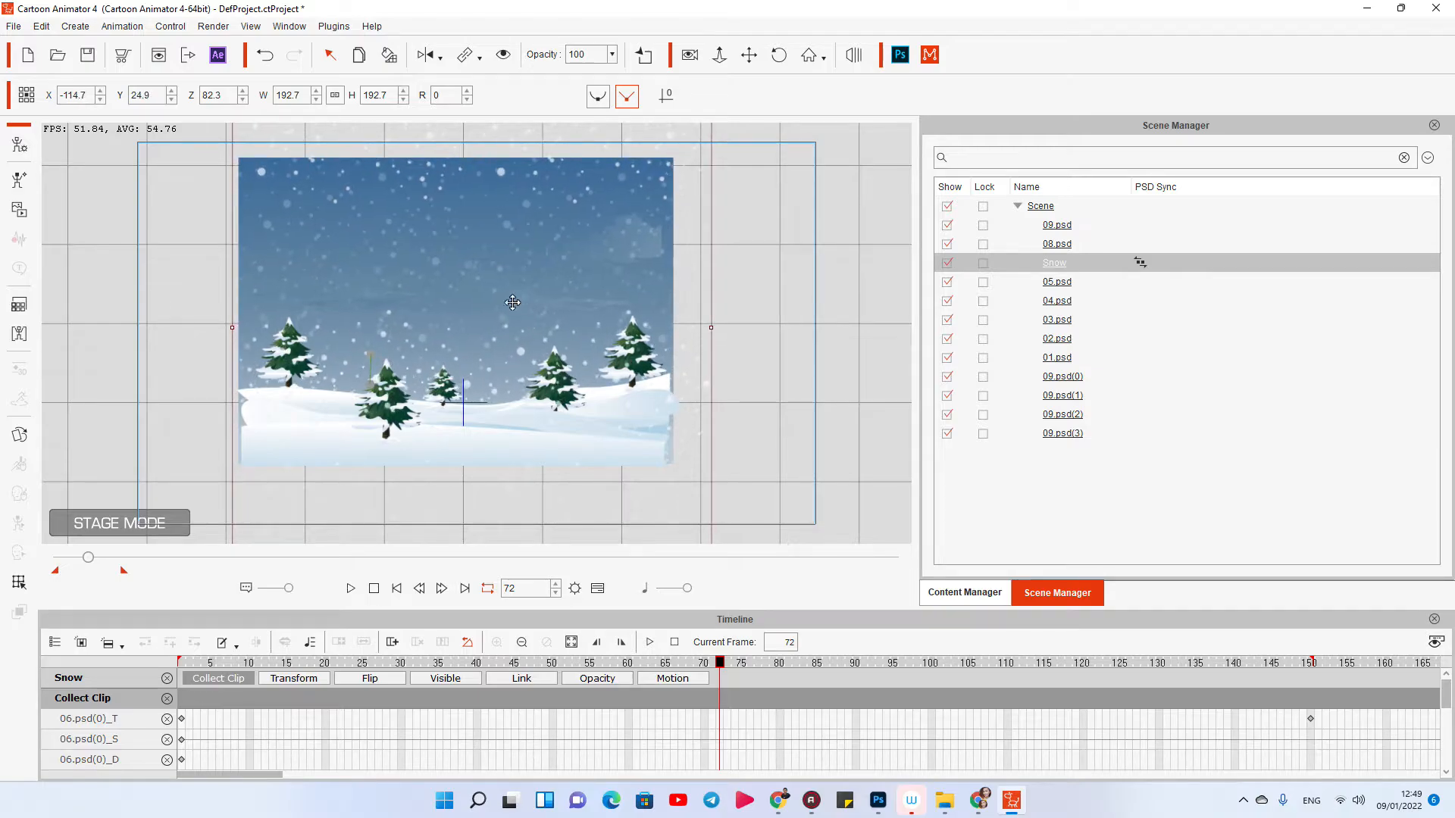
Step: Remove the Snow sprite's object animation and play the scene from frame 1
{"action": "right_click", "coordinate": [513, 302]}
{"action": "left_click", "coordinate": [596, 412]}
{"action": "left_click", "coordinate": [395, 589]}
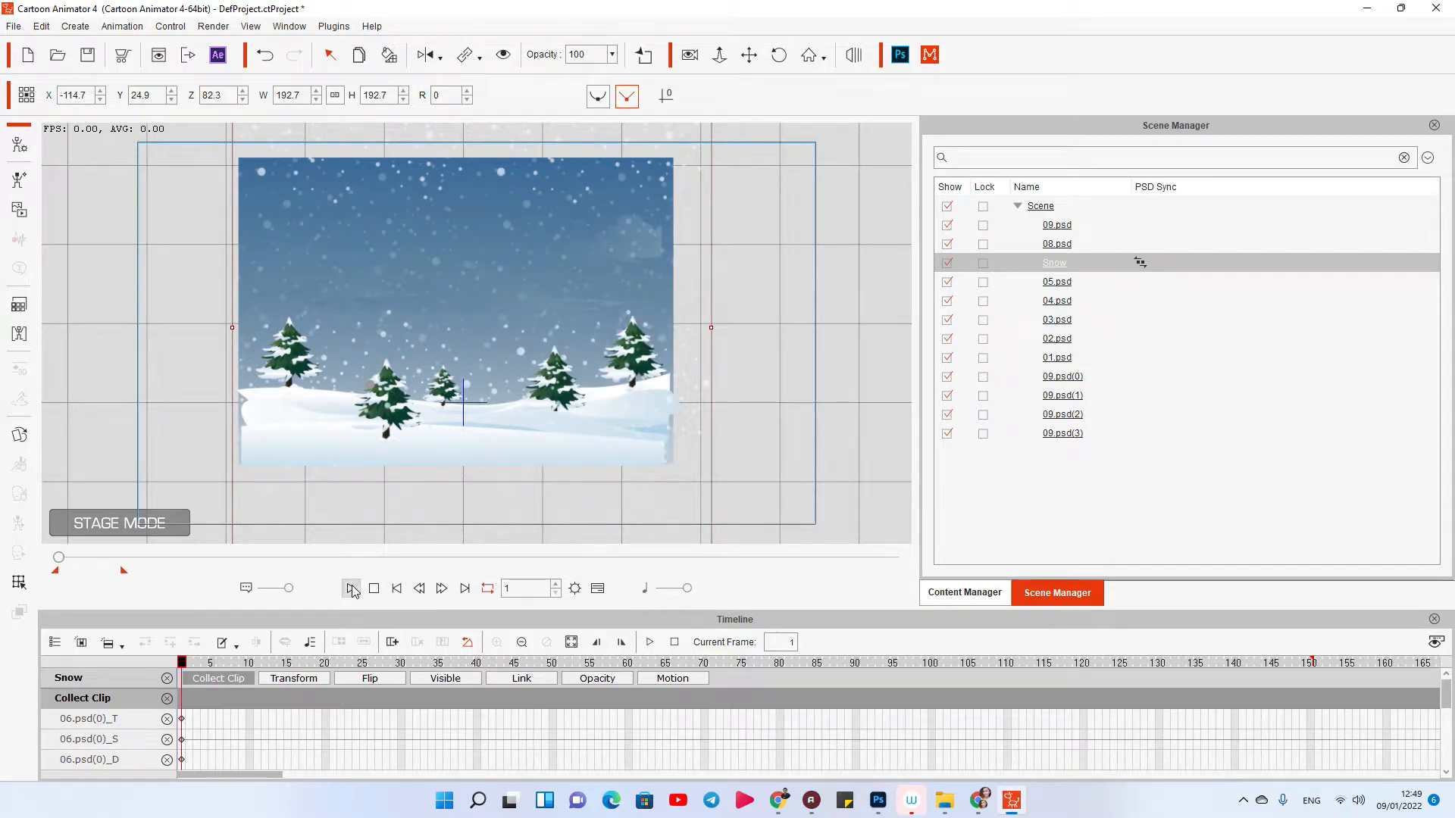
{"action": "left_click", "coordinate": [351, 589]}
{"action": "left_click", "coordinate": [374, 589]}
Step: Check the Snow sprite's action menu for the stored action
{"action": "right_click", "coordinate": [410, 298]}
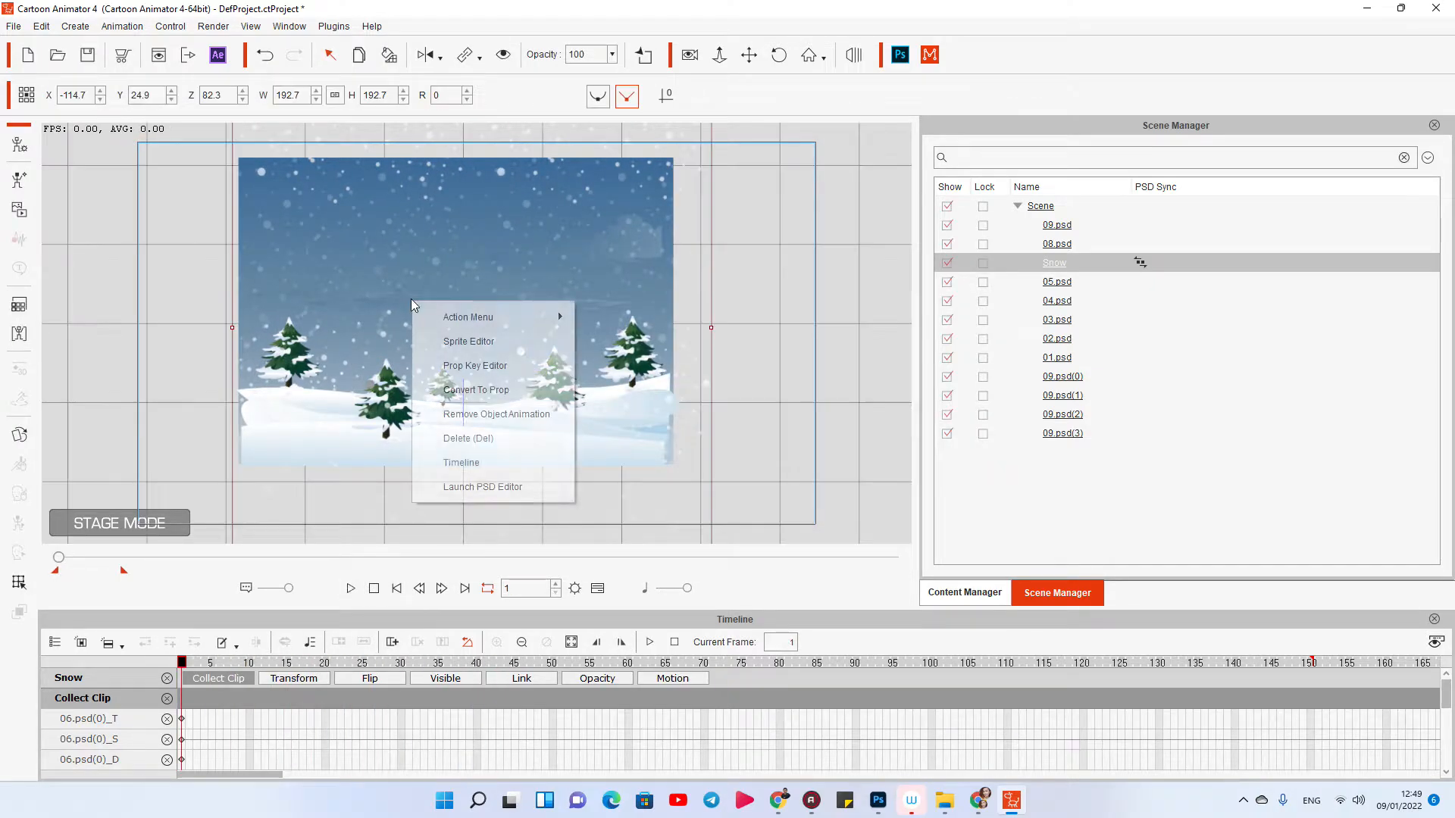
{"action": "left_click", "coordinate": [1076, 269]}
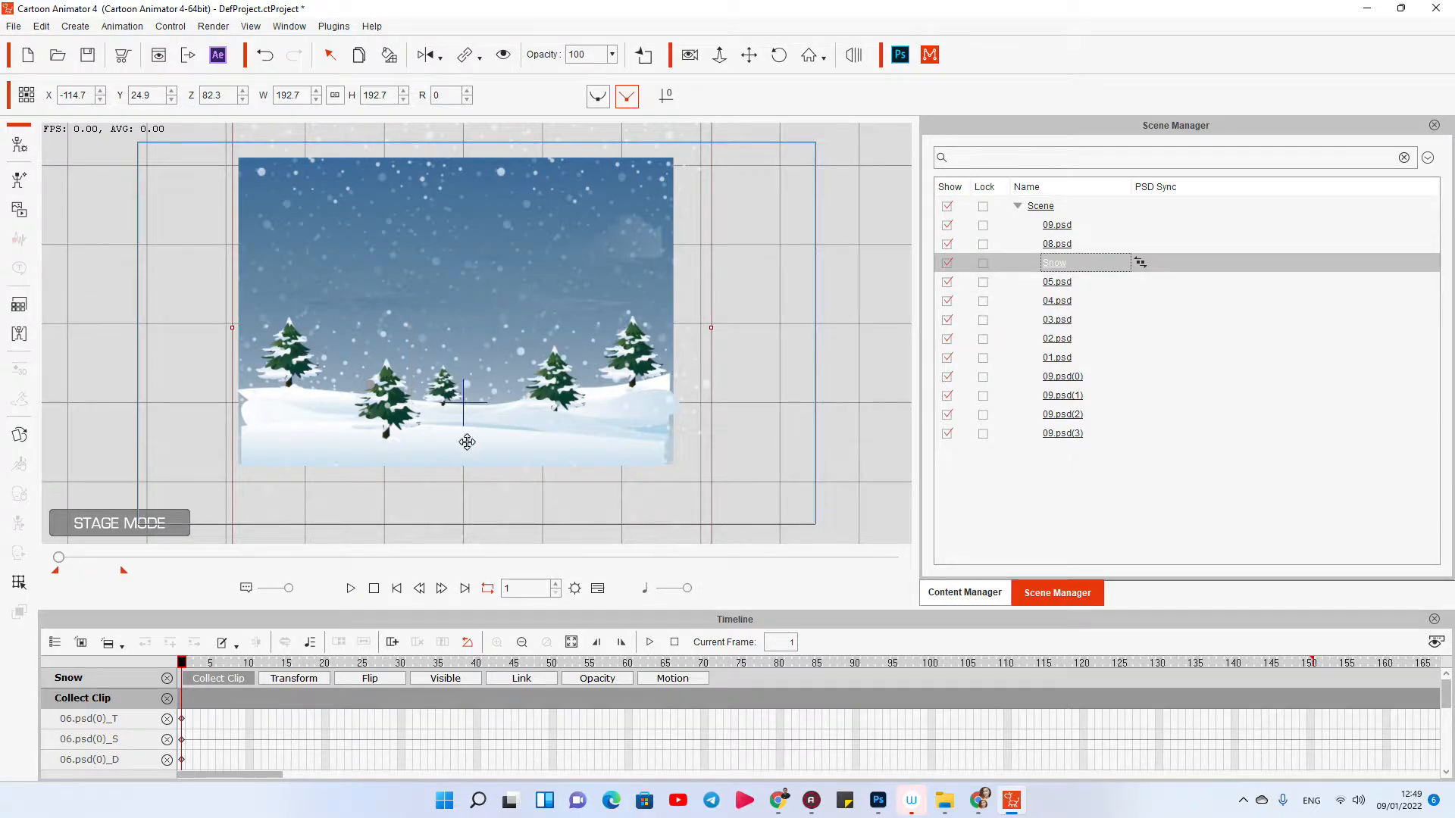
{"action": "right_click", "coordinate": [465, 385]}
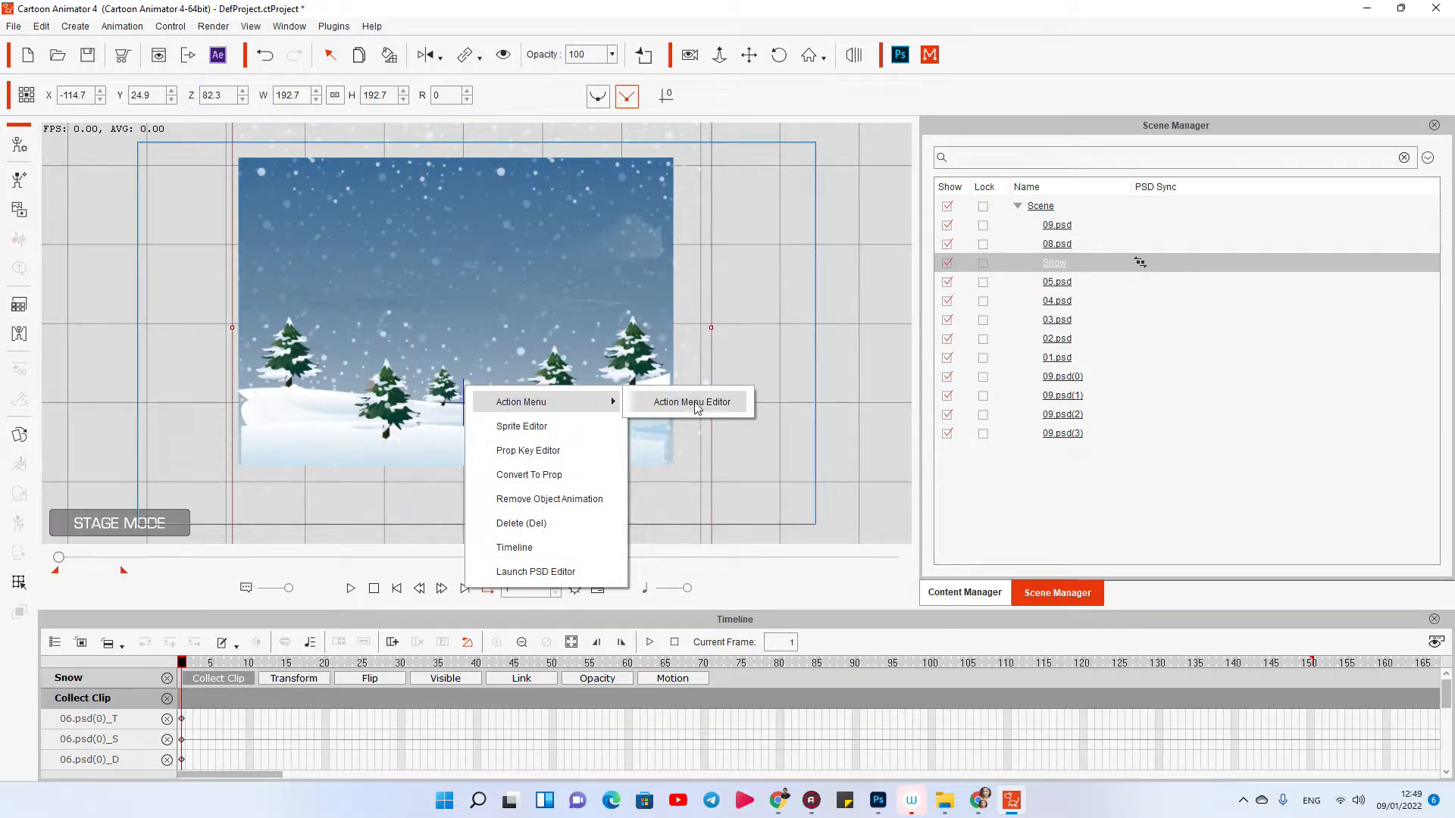
Step: Lock every object in the scene except Snow
{"action": "left_click", "coordinate": [988, 244]}
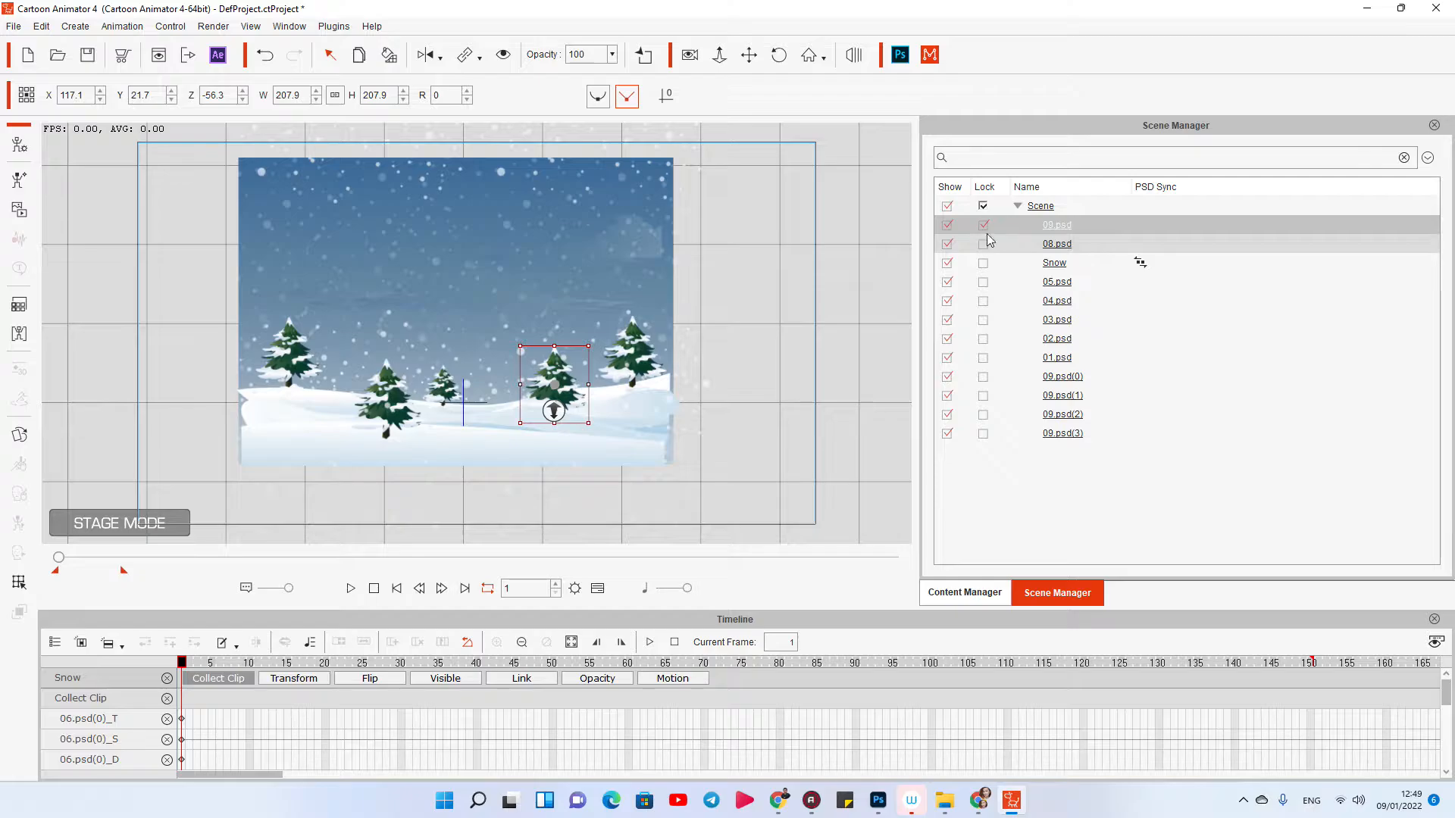
{"action": "left_click", "coordinate": [983, 206]}
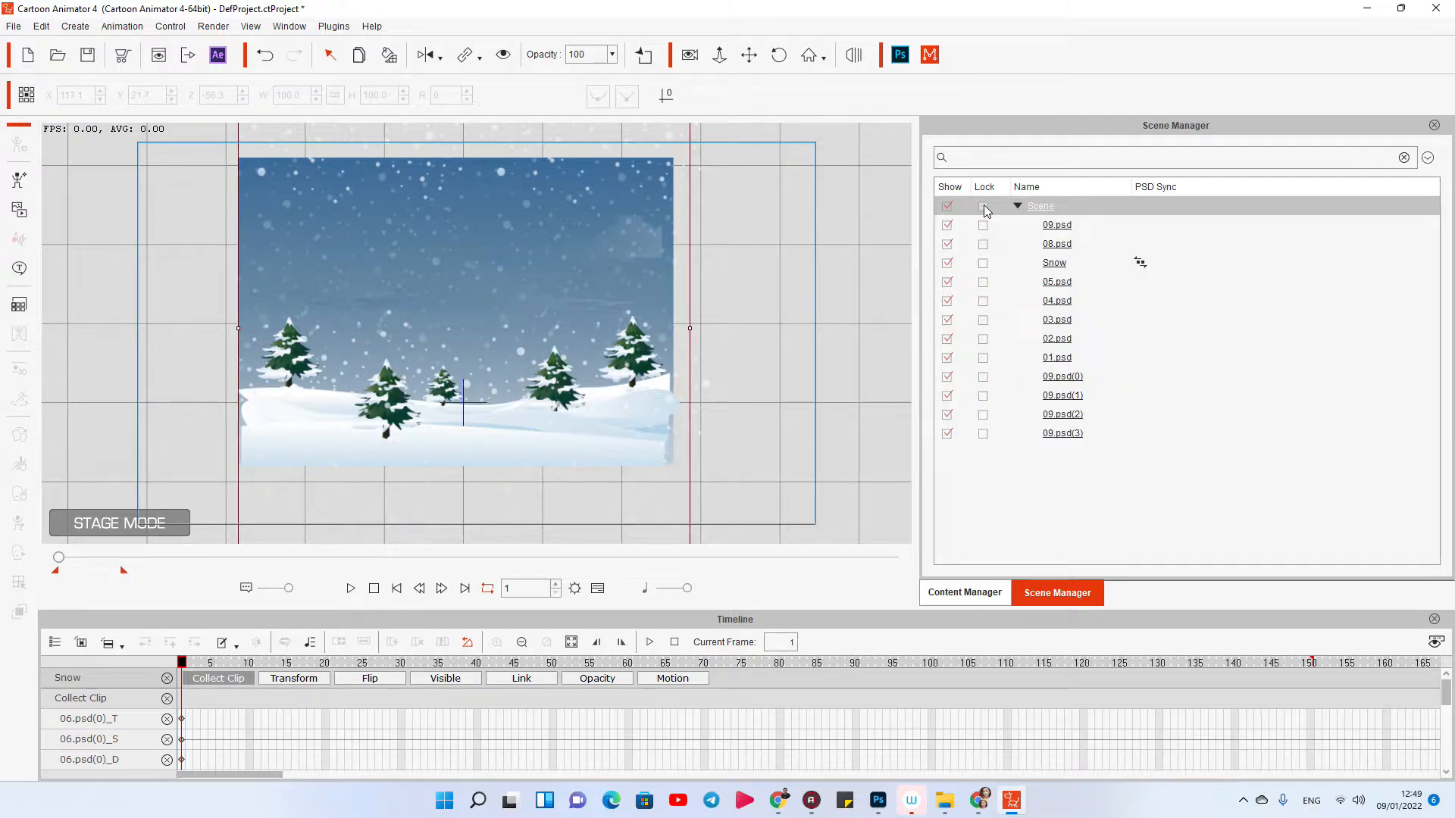
{"action": "left_click", "coordinate": [985, 262]}
Step: Check Snow's action menu again with the other scene objects locked
{"action": "right_click", "coordinate": [415, 313]}
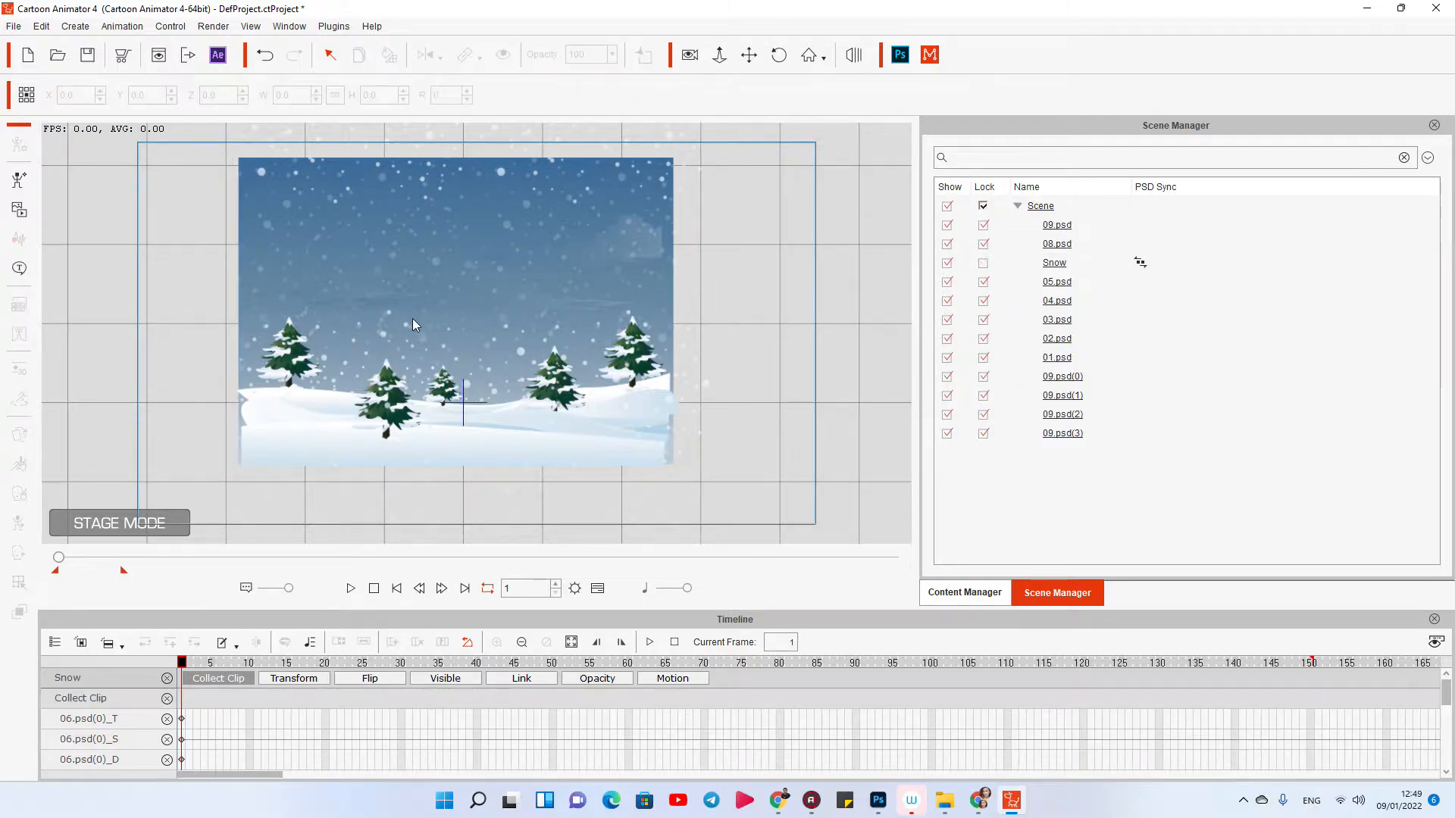
{"action": "right_click", "coordinate": [387, 337]}
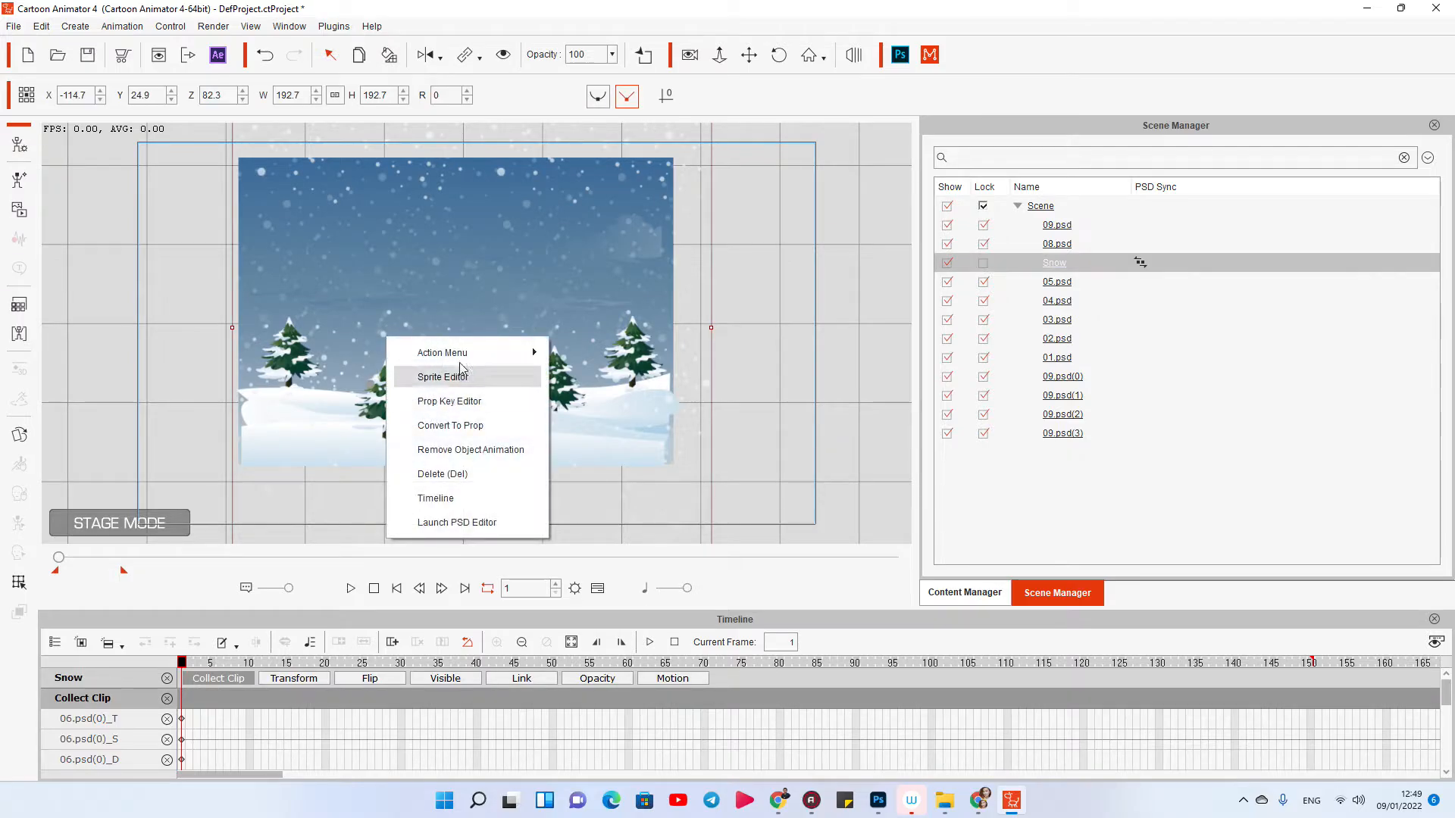
{"action": "mouse_move", "coordinate": [533, 348]}
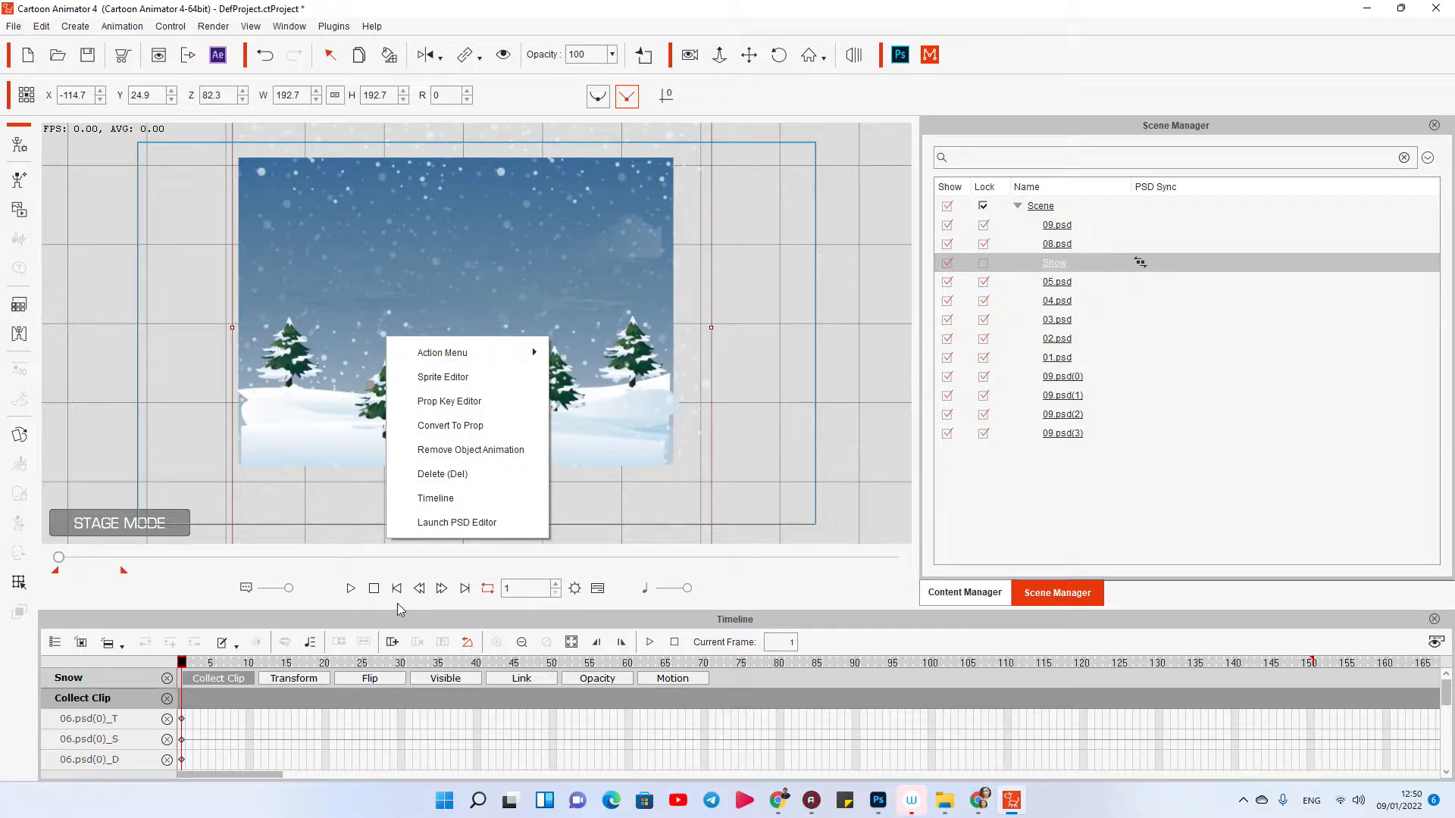
Step: Undo the object locks and the removal of the snow's animation, and replay the fall
{"action": "left_click", "coordinate": [375, 590]}
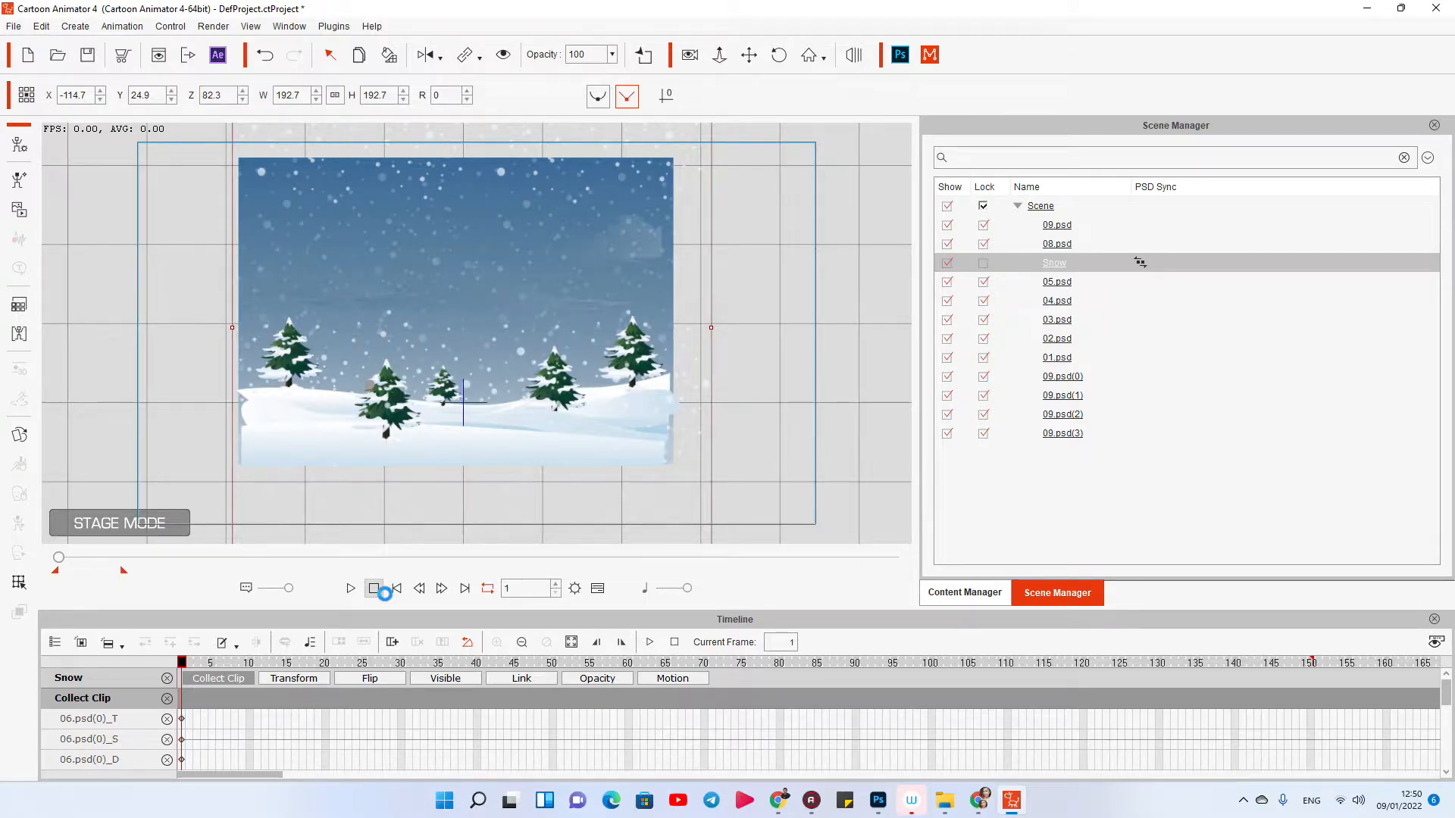
{"action": "key", "text": "space"}
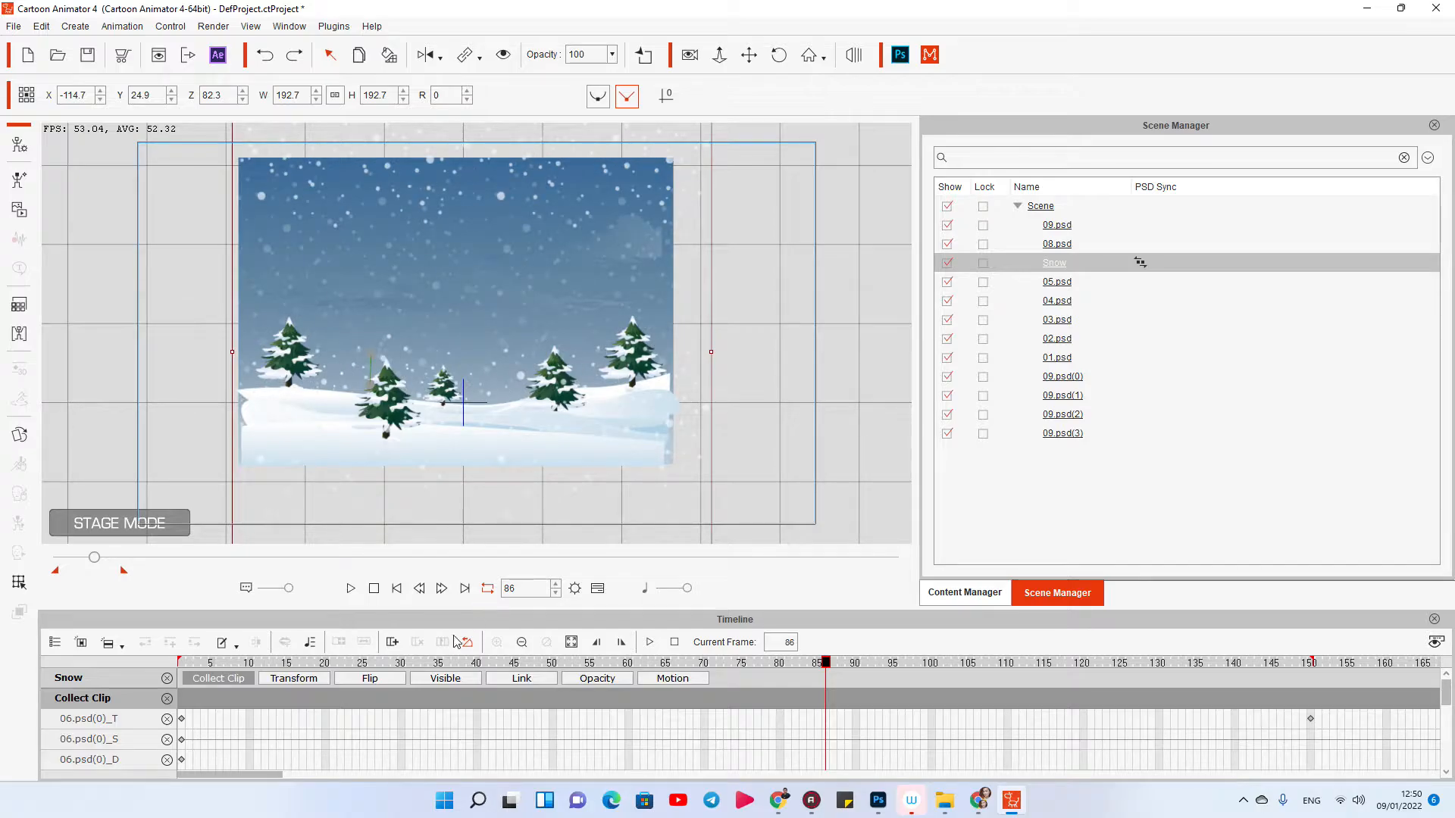
Step: Collect the snow's animation from frame 1 to 149 as a clip and add it to the action menu as Start
{"action": "left_click_drag", "start_coordinate": [1313, 695], "coordinate": [923, 697]}
{"action": "left_click", "coordinate": [1312, 700]}
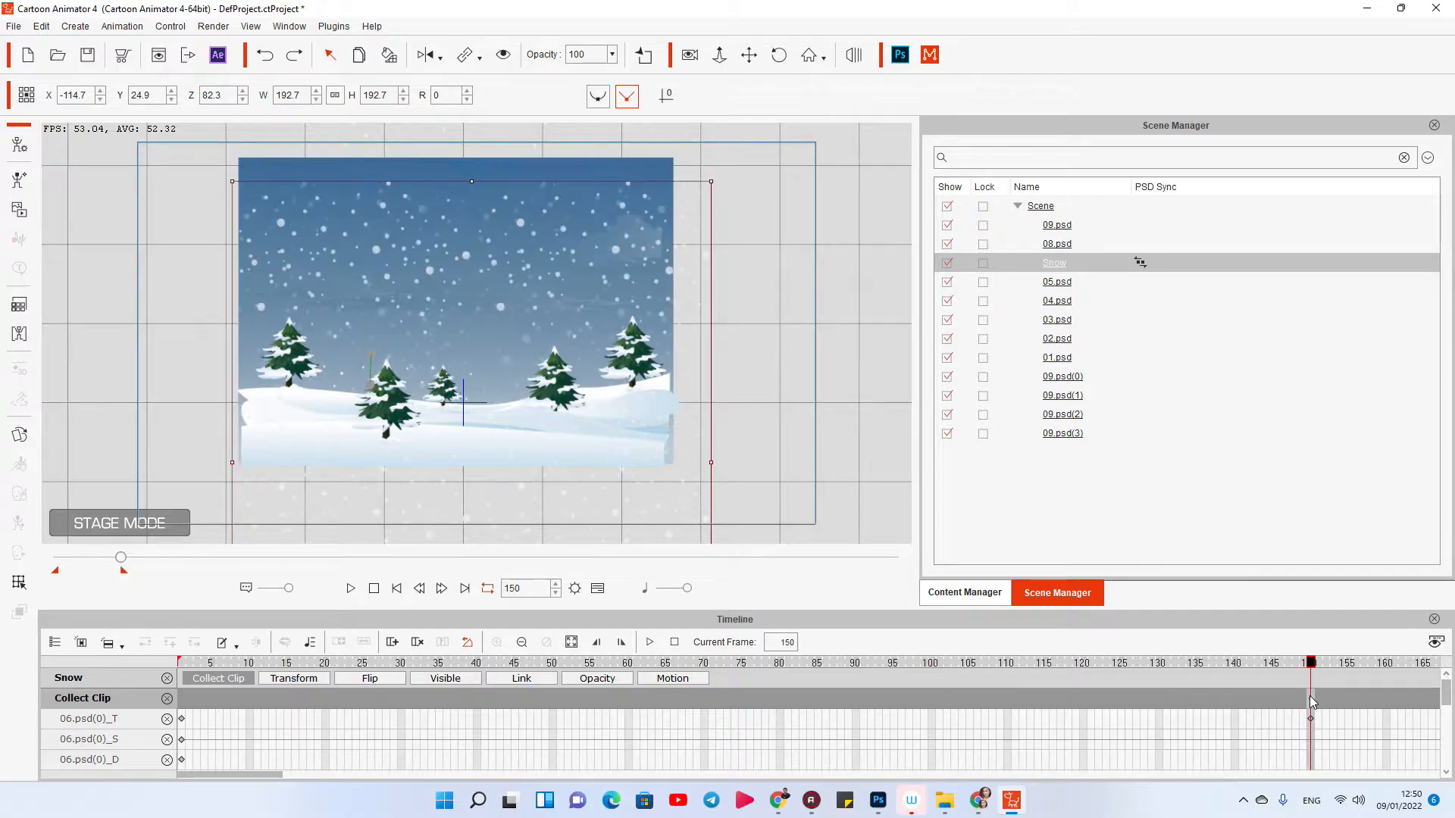
{"action": "left_click", "coordinate": [1303, 701]}
{"action": "left_click_drag", "start_coordinate": [1303, 701], "coordinate": [181, 698]}
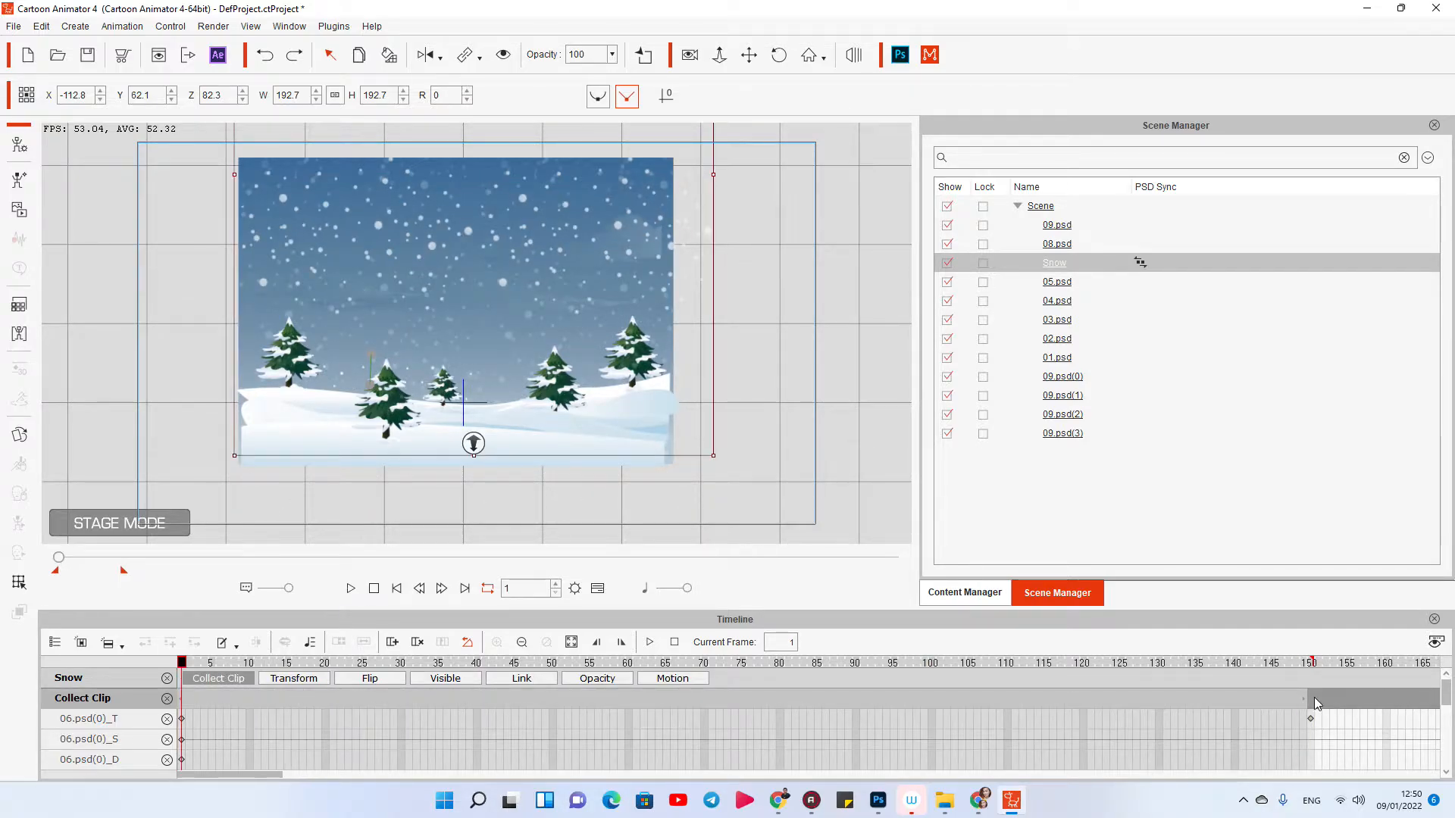
{"action": "right_click", "coordinate": [614, 699]}
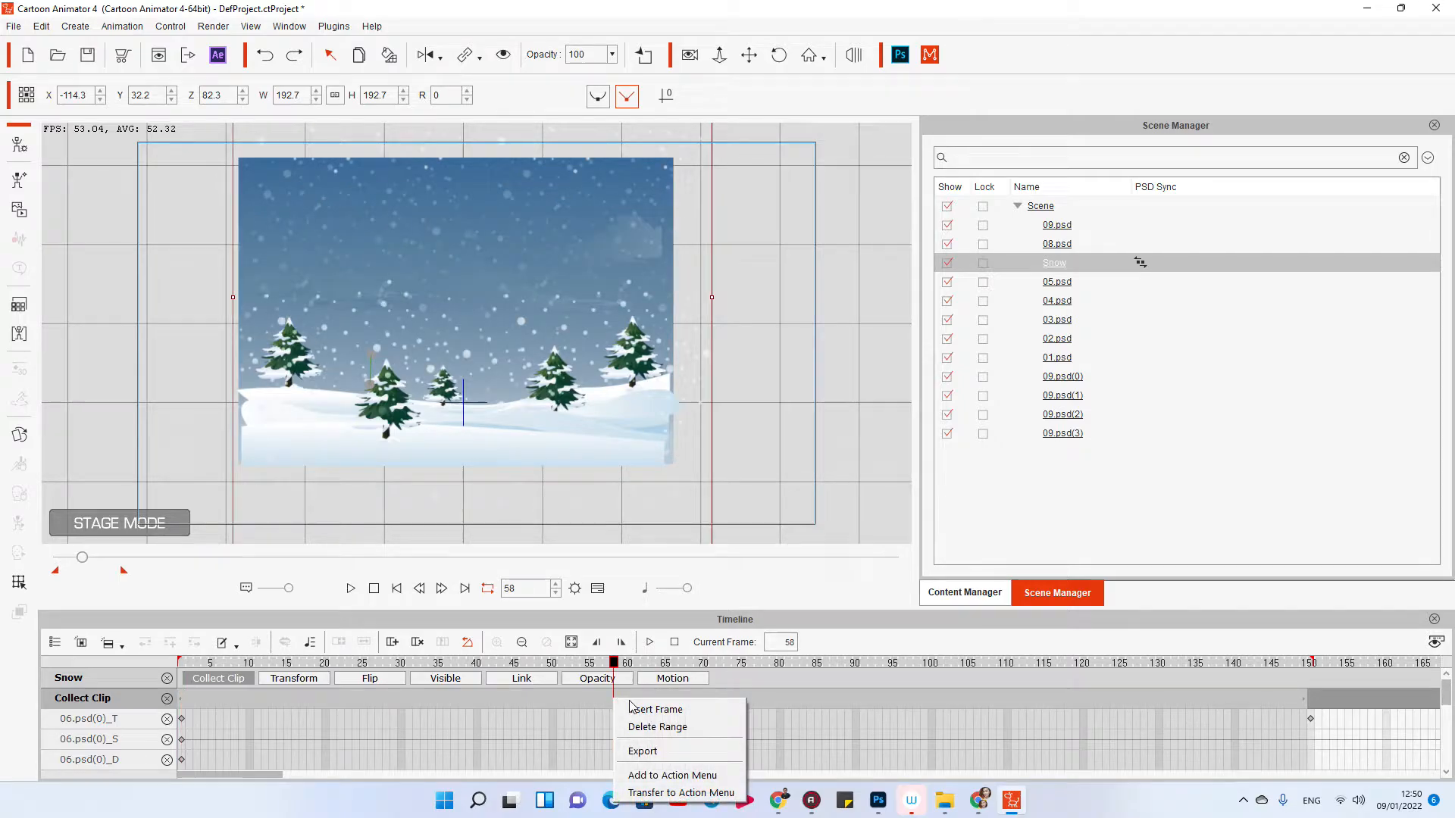
{"action": "left_click", "coordinate": [667, 773]}
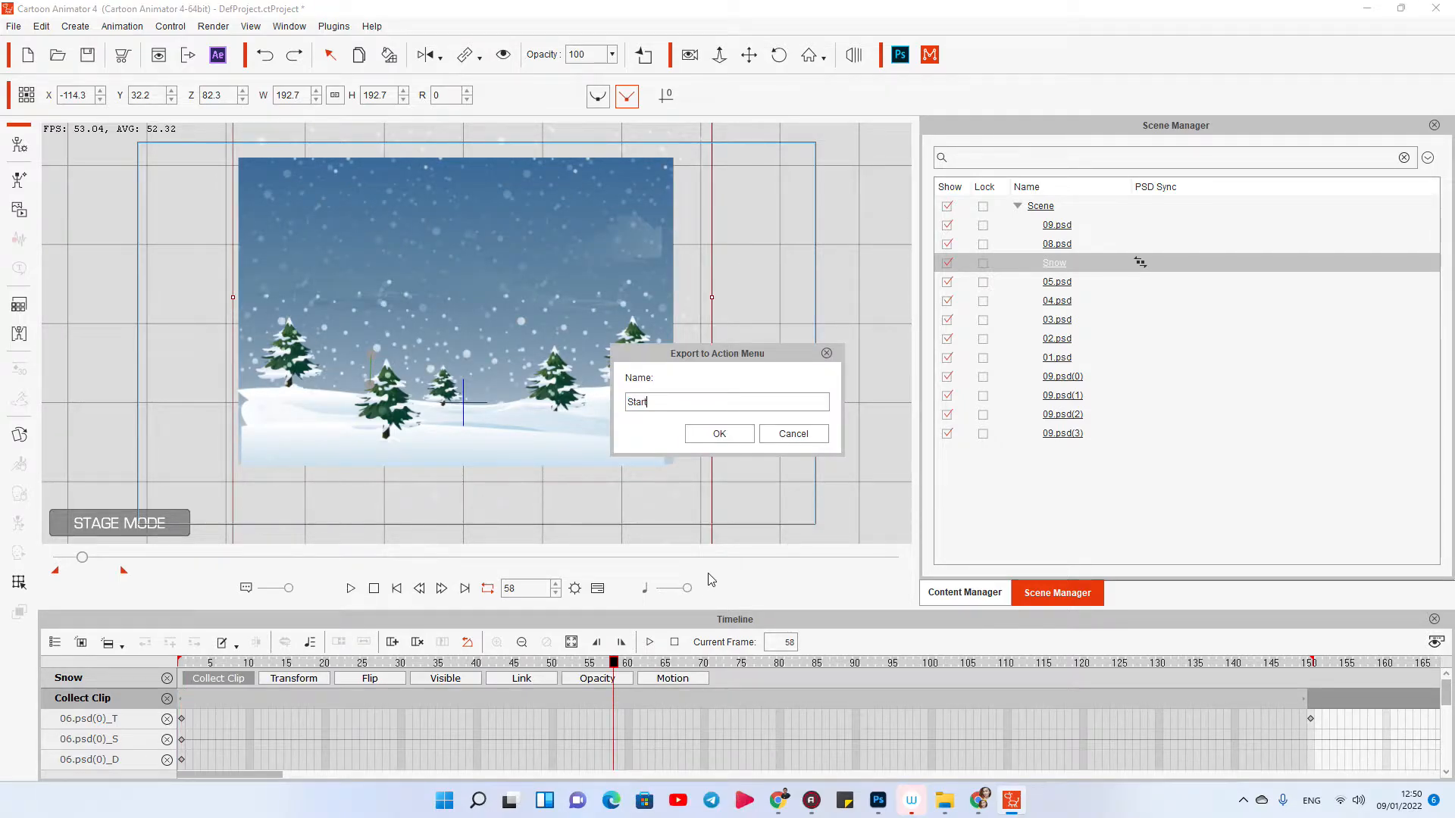
{"action": "type", "text": "Start"}
{"action": "left_click", "coordinate": [740, 435]}
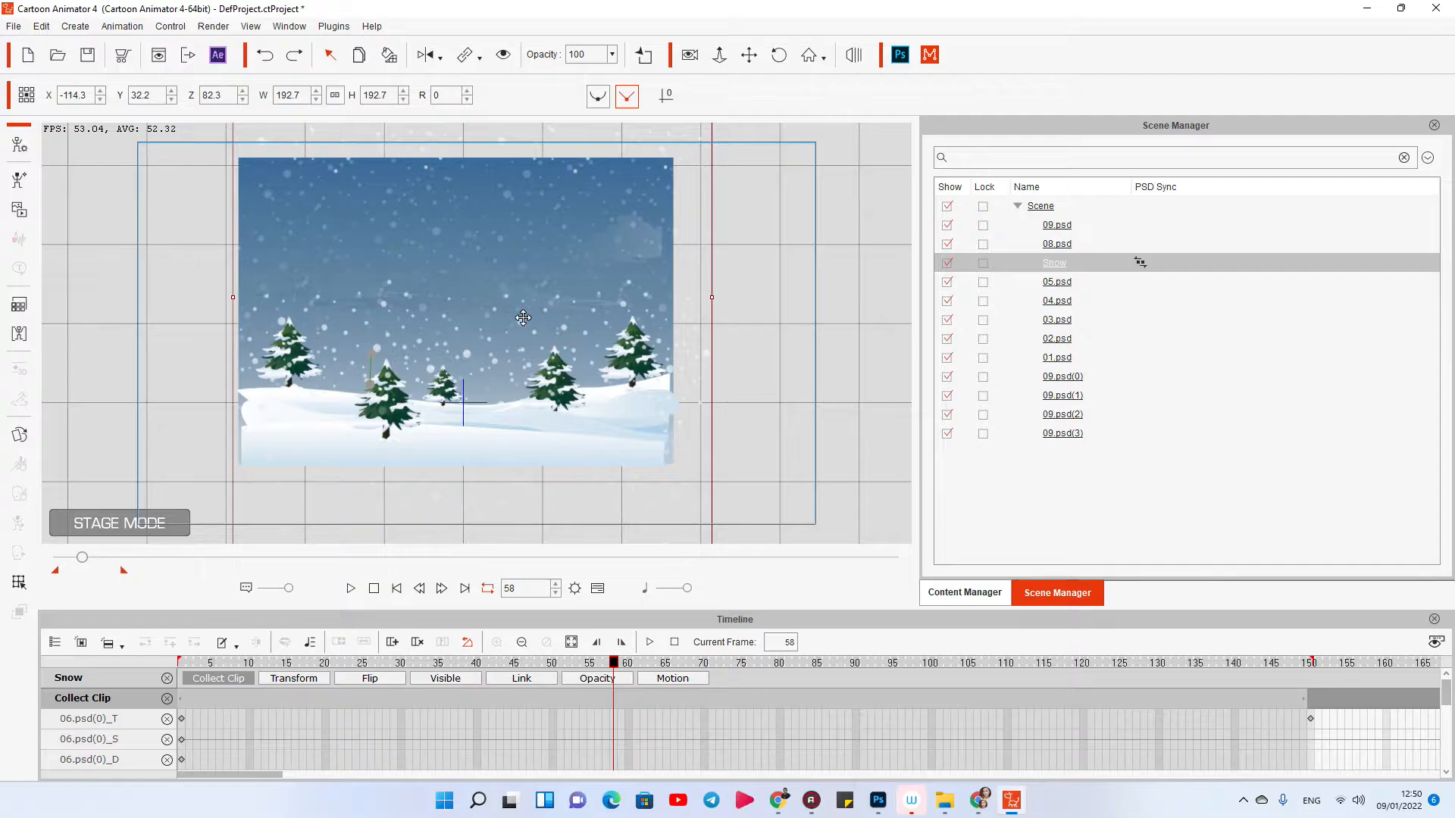
Step: Remove the snow's object animation and look in its action menu for the Start action
{"action": "right_click", "coordinate": [524, 318]}
{"action": "left_click", "coordinate": [568, 433]}
{"action": "right_click", "coordinate": [475, 307]}
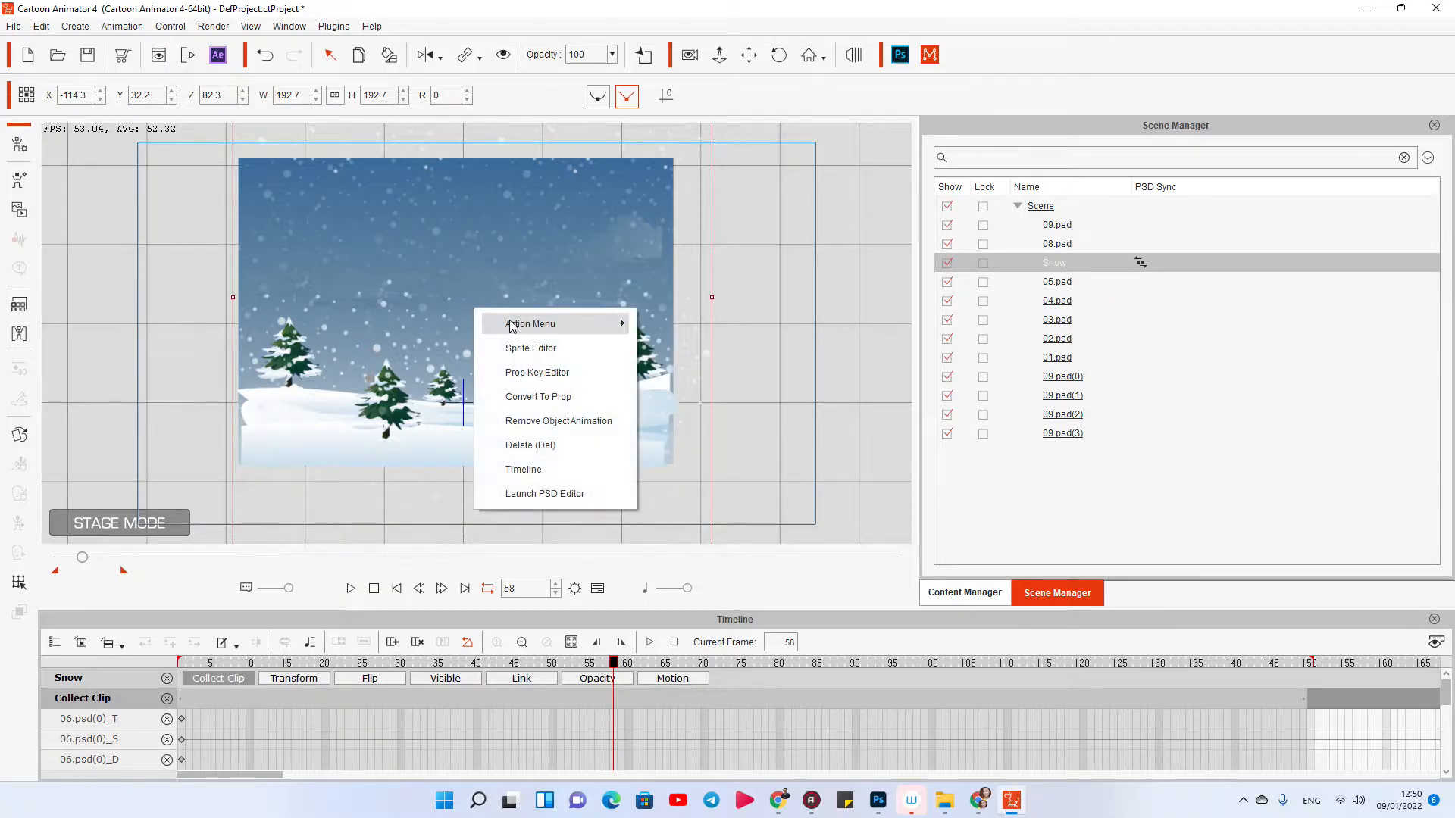
{"action": "mouse_move", "coordinate": [563, 324]}
{"action": "left_click", "coordinate": [376, 346]}
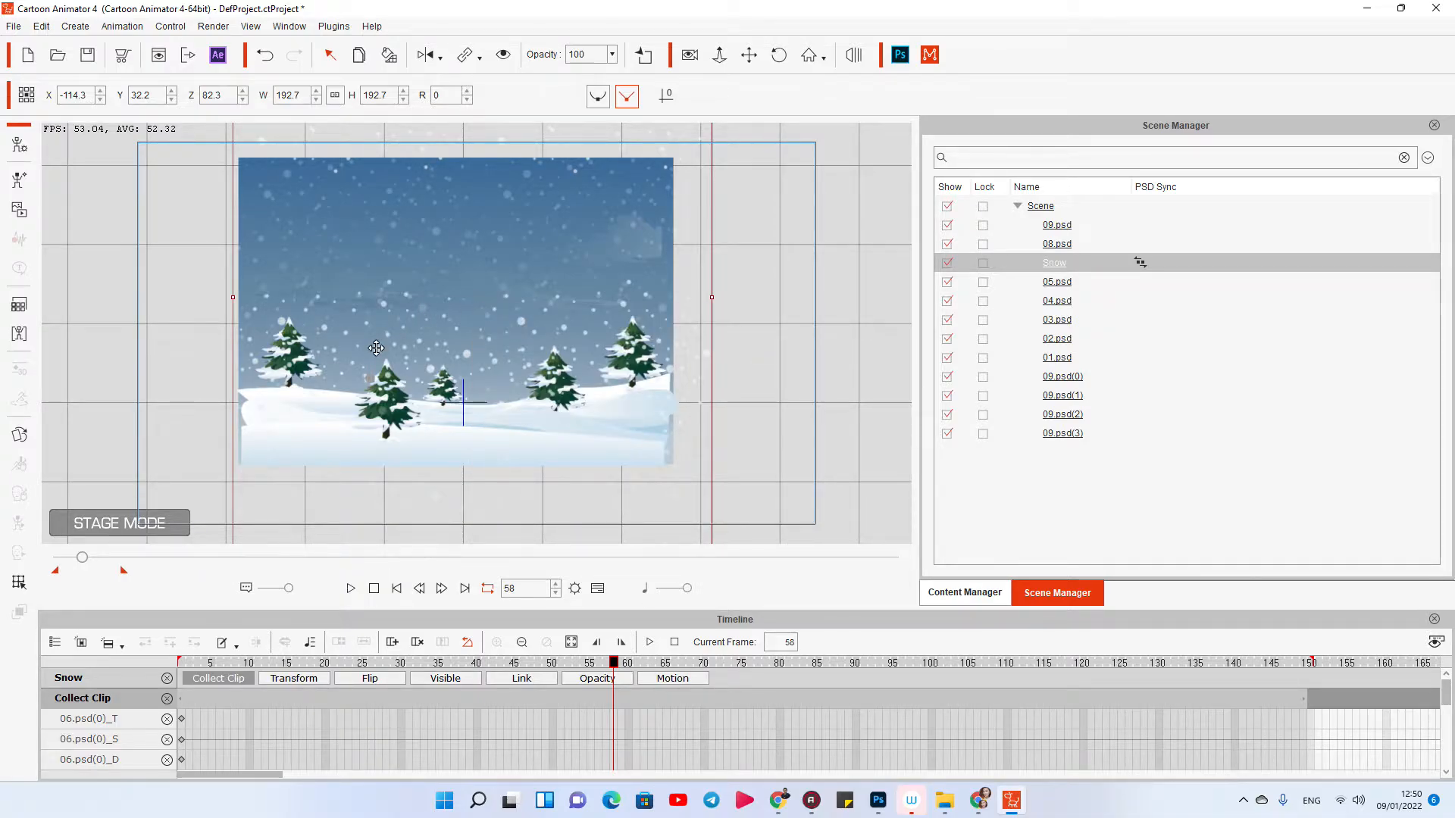
{"action": "right_click", "coordinate": [376, 347]}
{"action": "mouse_move", "coordinate": [433, 361]}
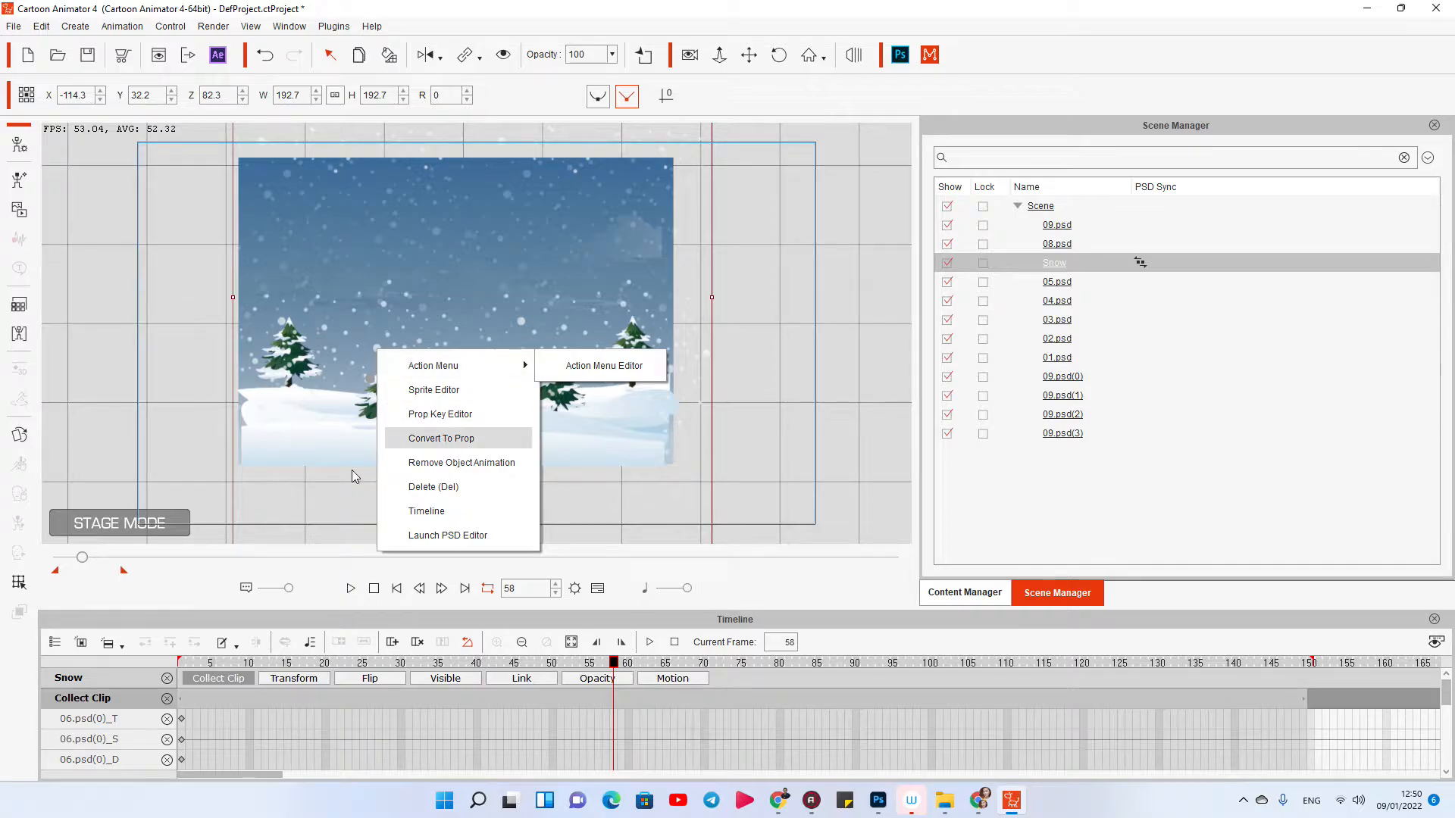
Step: Bring up the Prop Key Editor and move the transform key of the 09.psd(0) tree from frame 20 to frame 150
{"action": "left_click", "coordinate": [18, 583]}
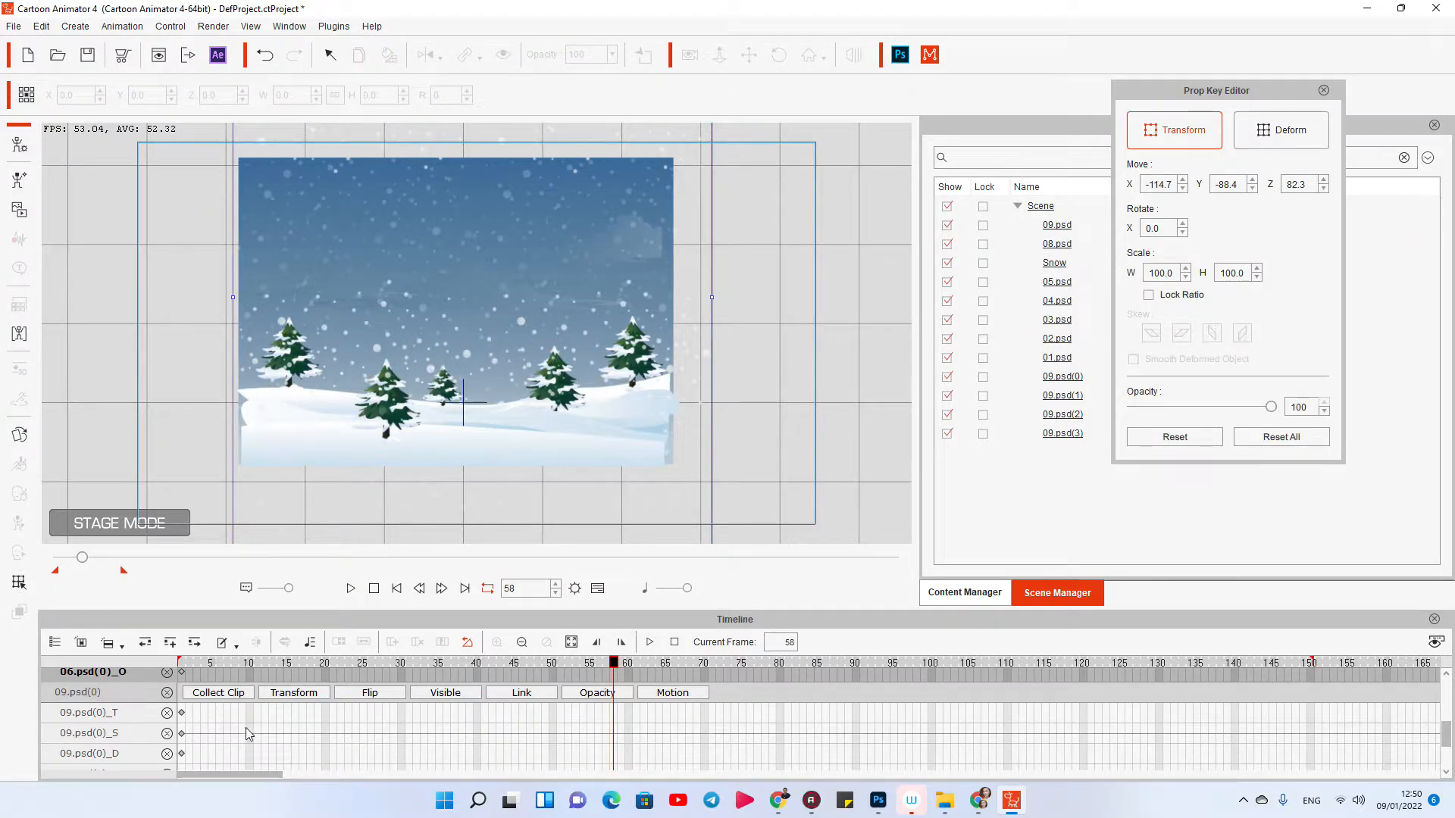
{"action": "scroll", "coordinate": [244, 726], "scroll_direction": "up", "scroll_amount": 4}
{"action": "scroll", "coordinate": [244, 725], "scroll_direction": "up", "scroll_amount": 3}
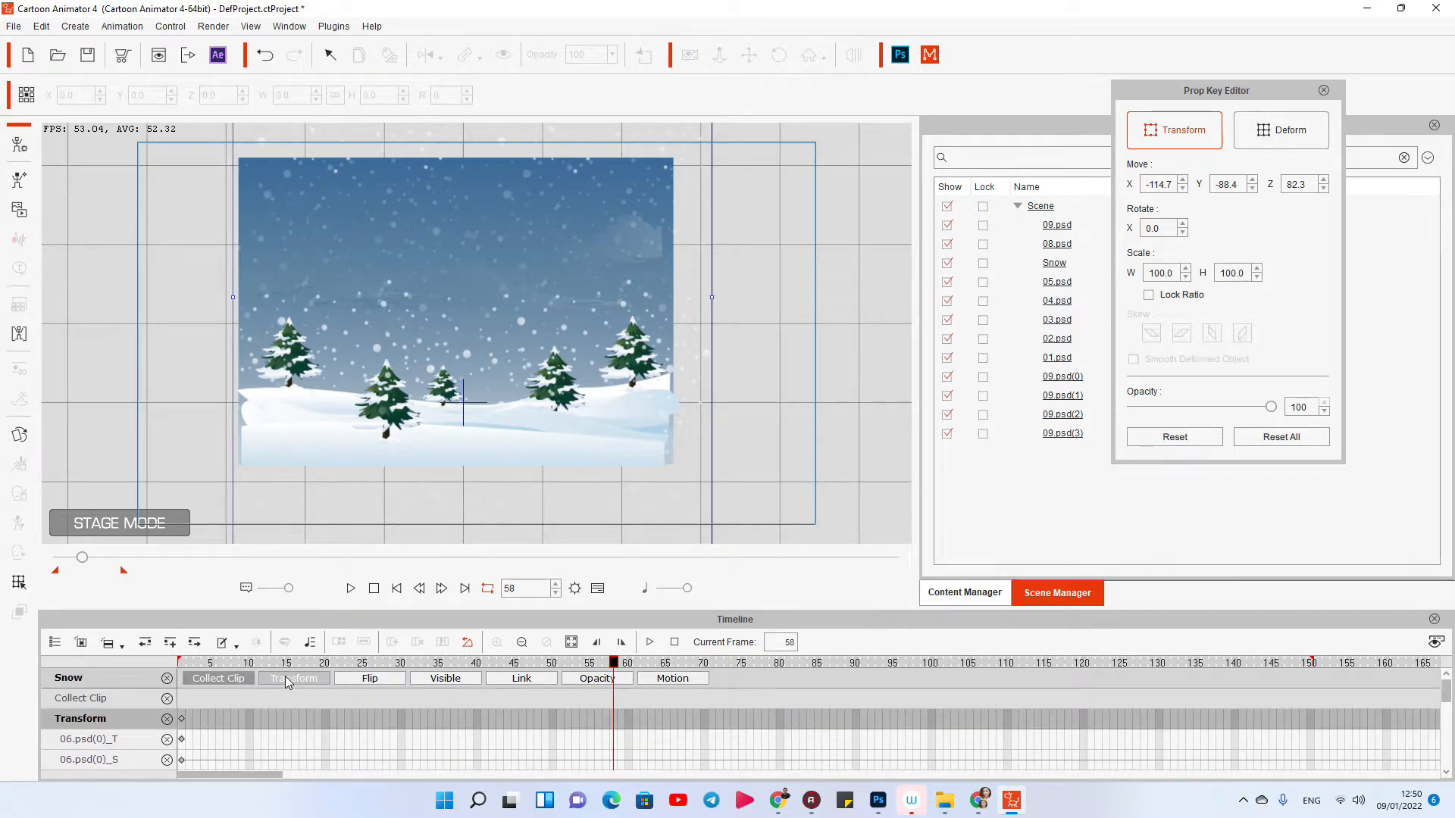
{"action": "scroll", "coordinate": [253, 717], "scroll_direction": "down", "scroll_amount": 5}
{"action": "scroll", "coordinate": [252, 719], "scroll_direction": "down", "scroll_amount": 3}
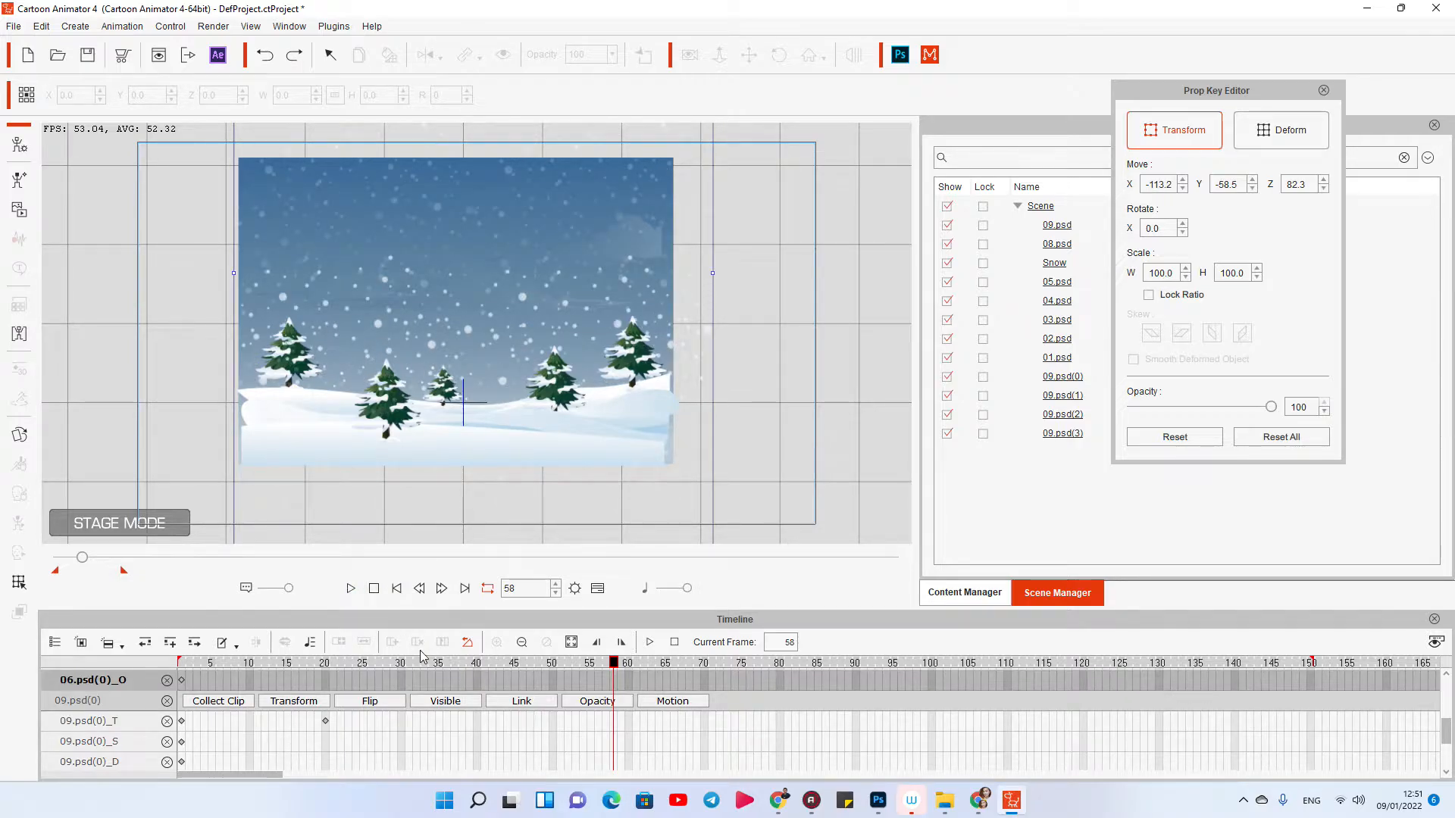
{"action": "left_click_drag", "start_coordinate": [325, 721], "coordinate": [1292, 730]}
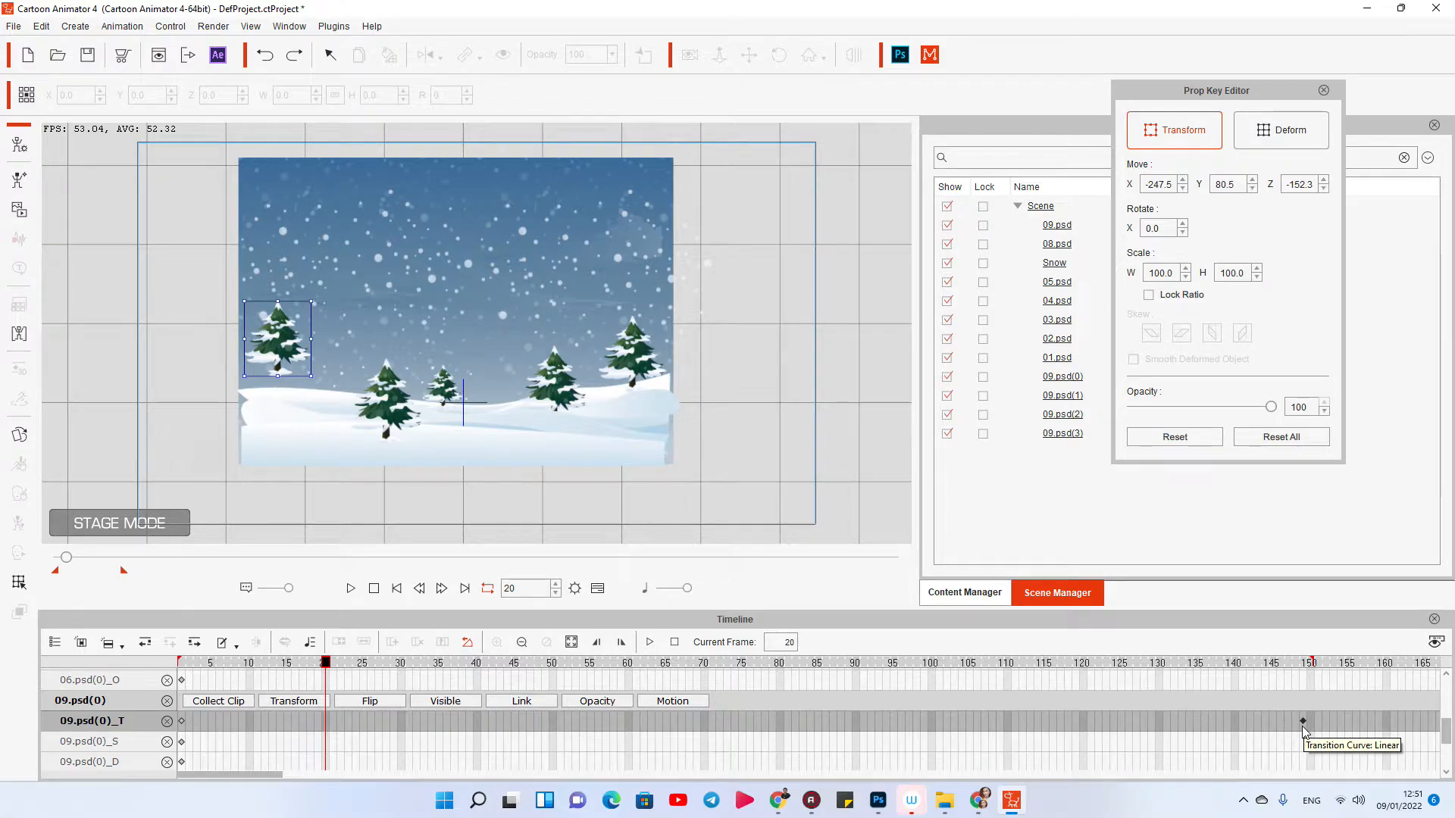
{"action": "left_click", "coordinate": [1308, 724]}
Step: Play the animation from frame 1 and shorten the playback range to end at frame 149
{"action": "left_click_drag", "start_coordinate": [281, 663], "coordinate": [129, 666]}
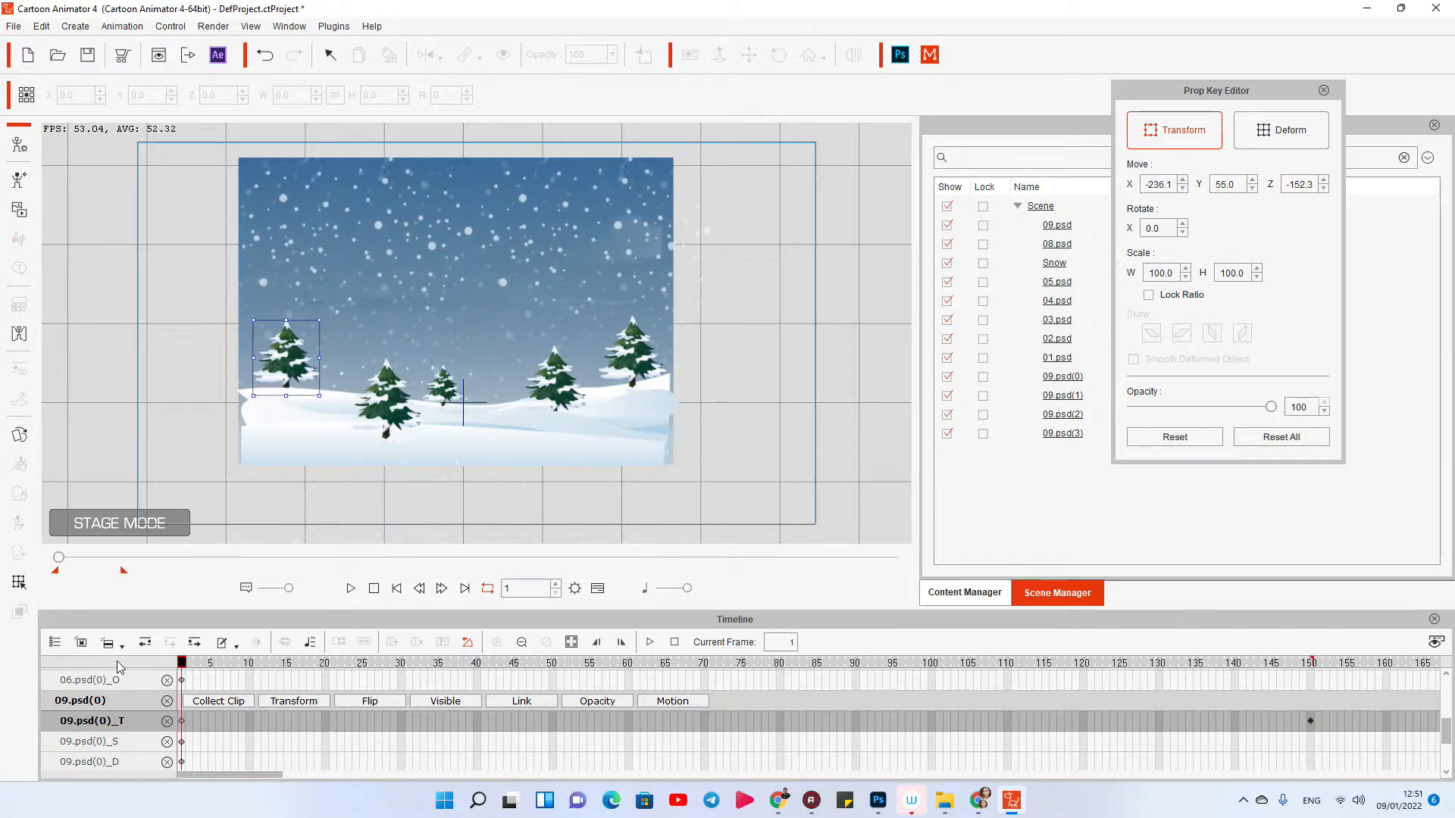
{"action": "key", "text": "space"}
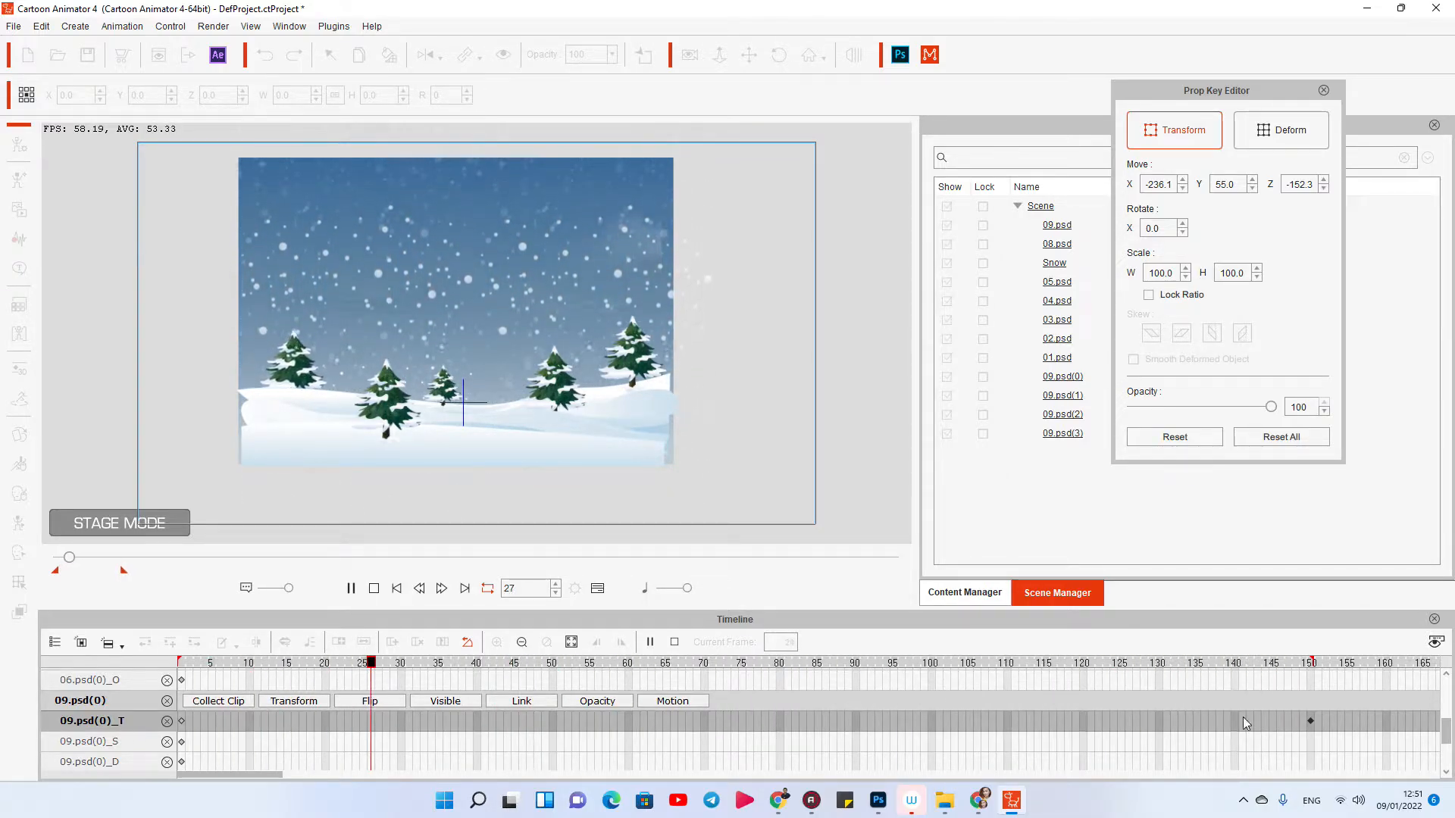
{"action": "key", "text": "space"}
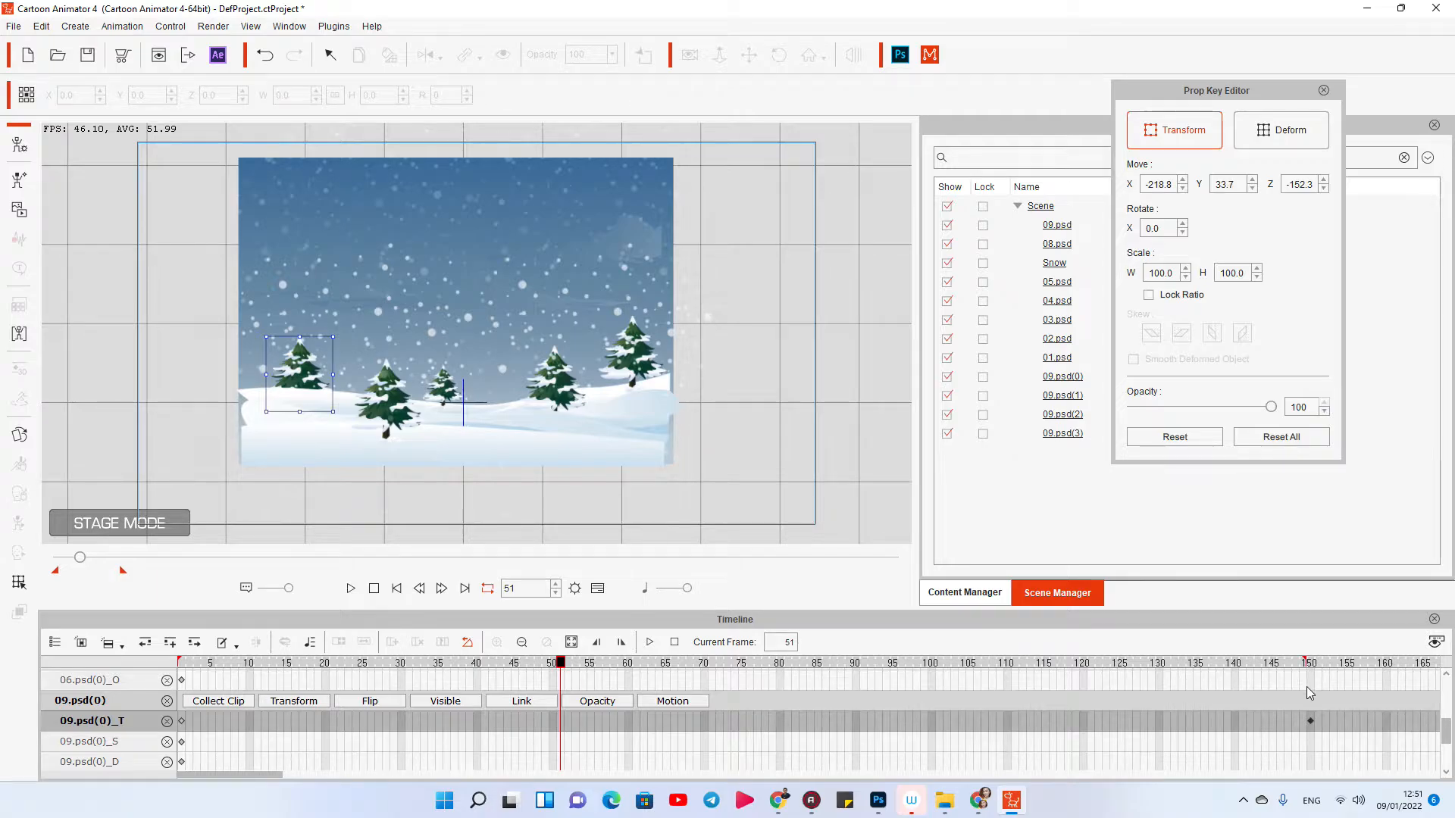
{"action": "left_click", "coordinate": [1289, 668]}
{"action": "key", "text": "space"}
{"action": "key", "text": "space"}
{"action": "left_click", "coordinate": [1269, 668]}
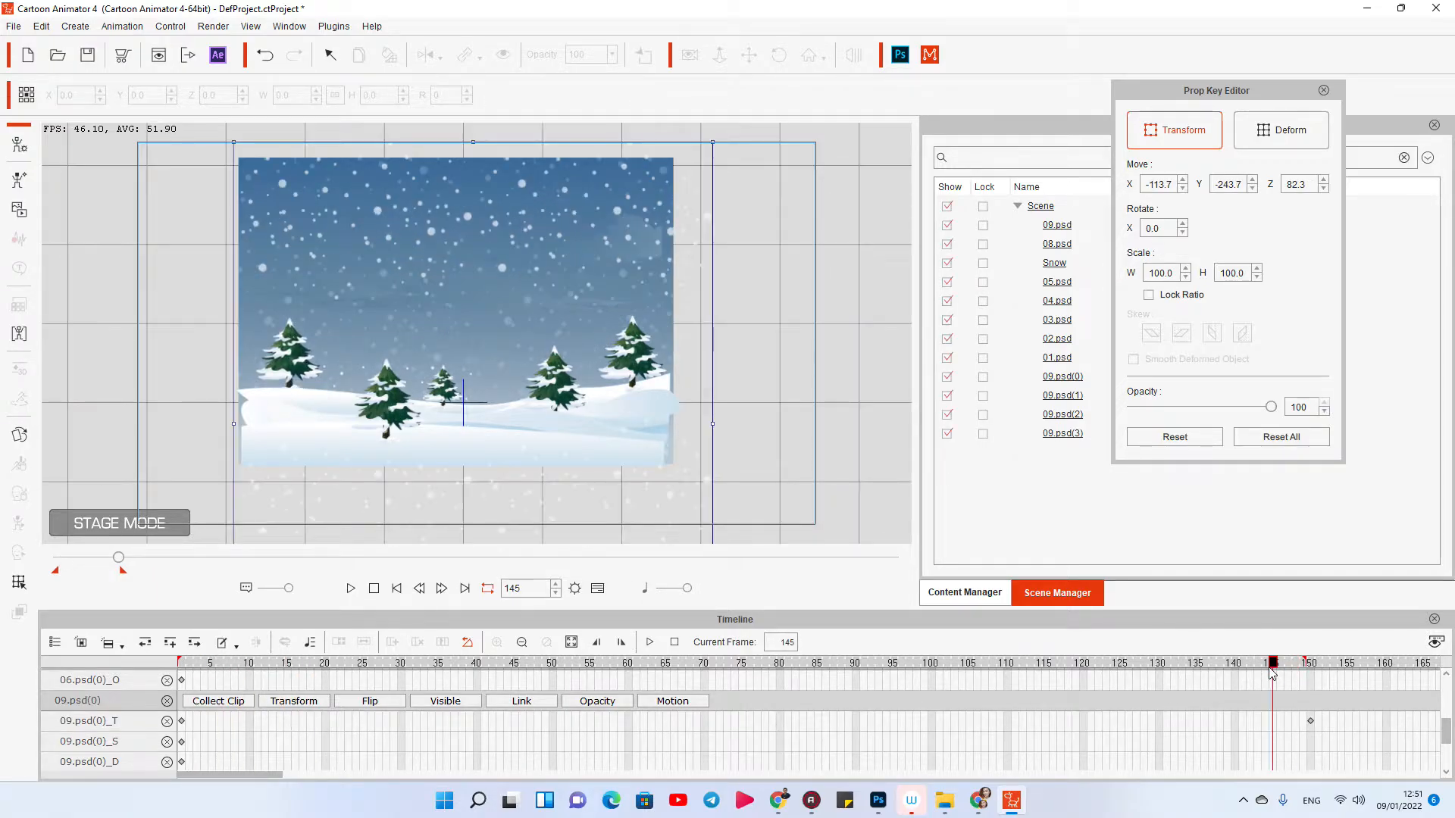
{"action": "key", "text": "space"}
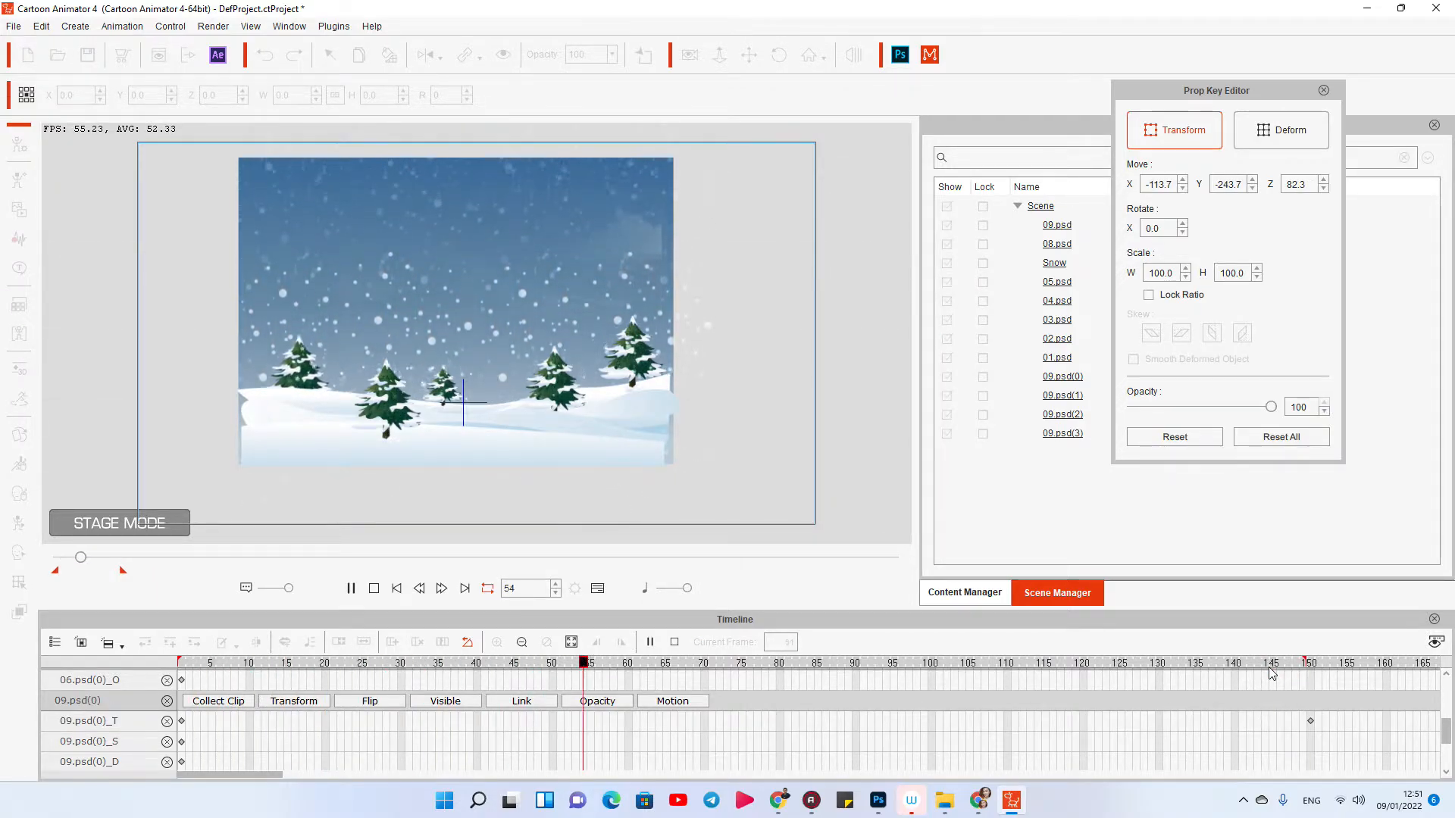
{"action": "key", "text": "space"}
Step: Limit the timeline to the selected object's tracks and close the Prop Key Editor
{"action": "left_click", "coordinate": [263, 718]}
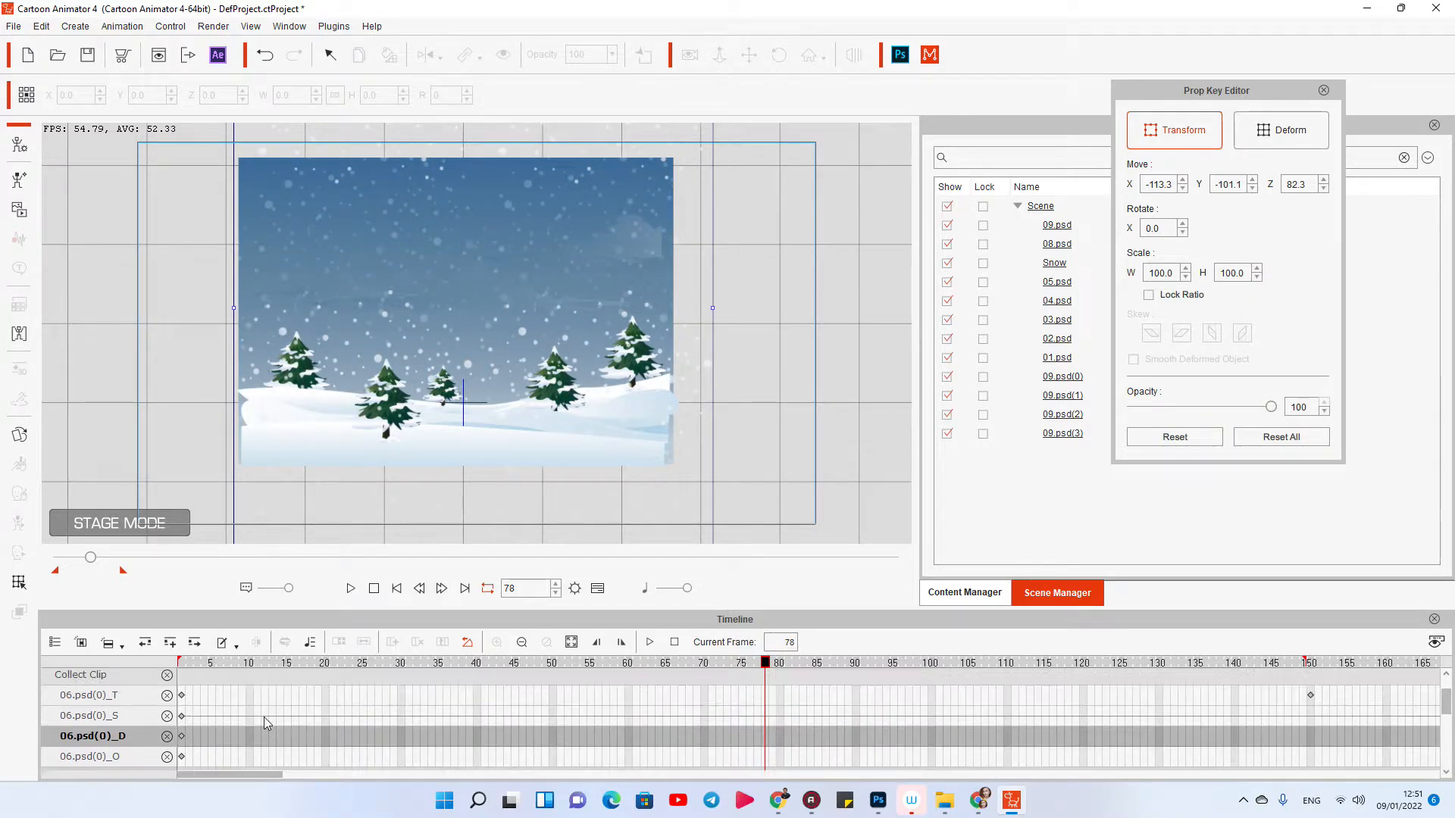
{"action": "scroll", "coordinate": [263, 716], "scroll_direction": "up", "scroll_amount": 2}
{"action": "scroll", "coordinate": [265, 722], "scroll_direction": "down", "scroll_amount": 3}
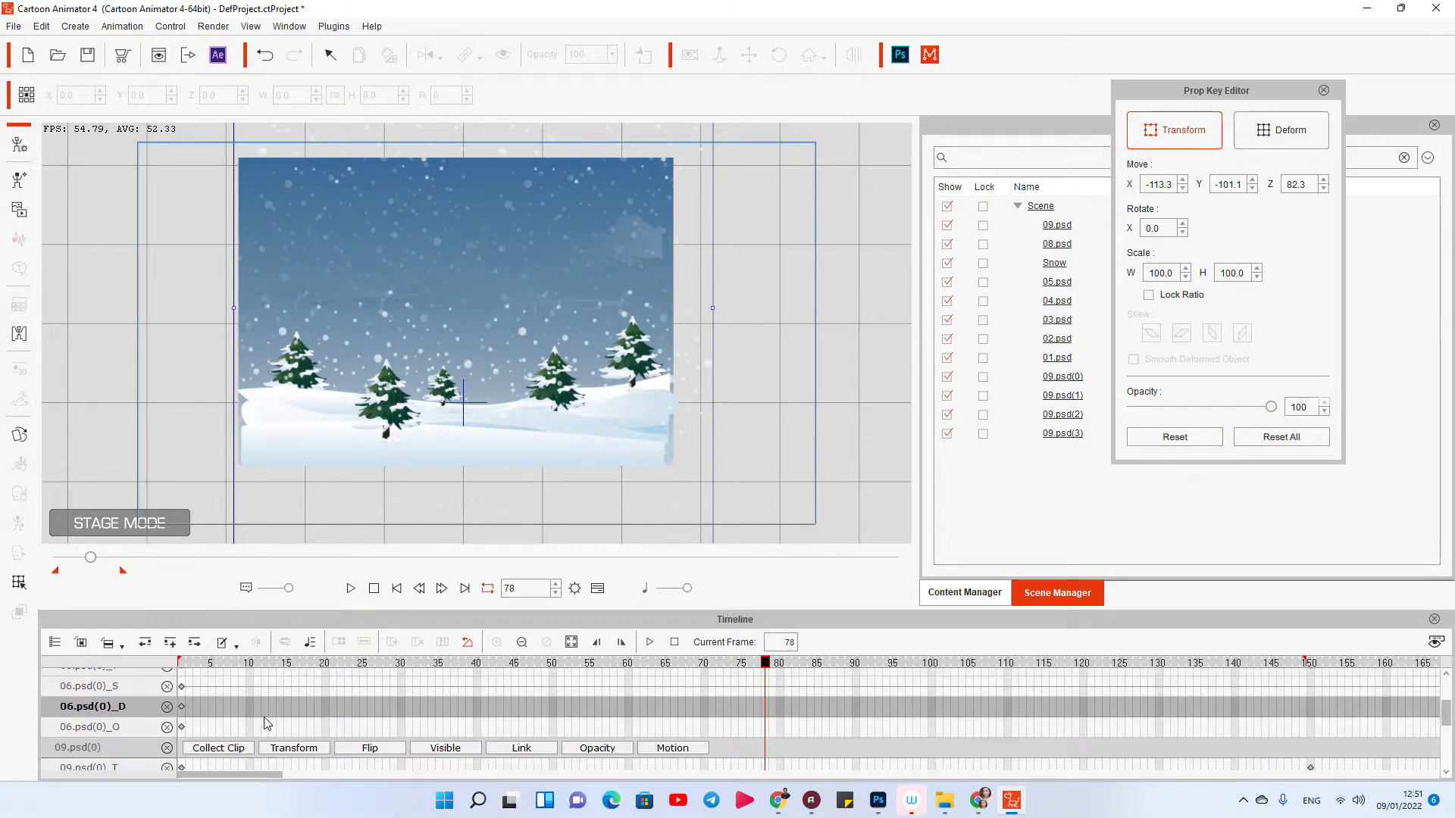
{"action": "scroll", "coordinate": [265, 722], "scroll_direction": "down", "scroll_amount": 1}
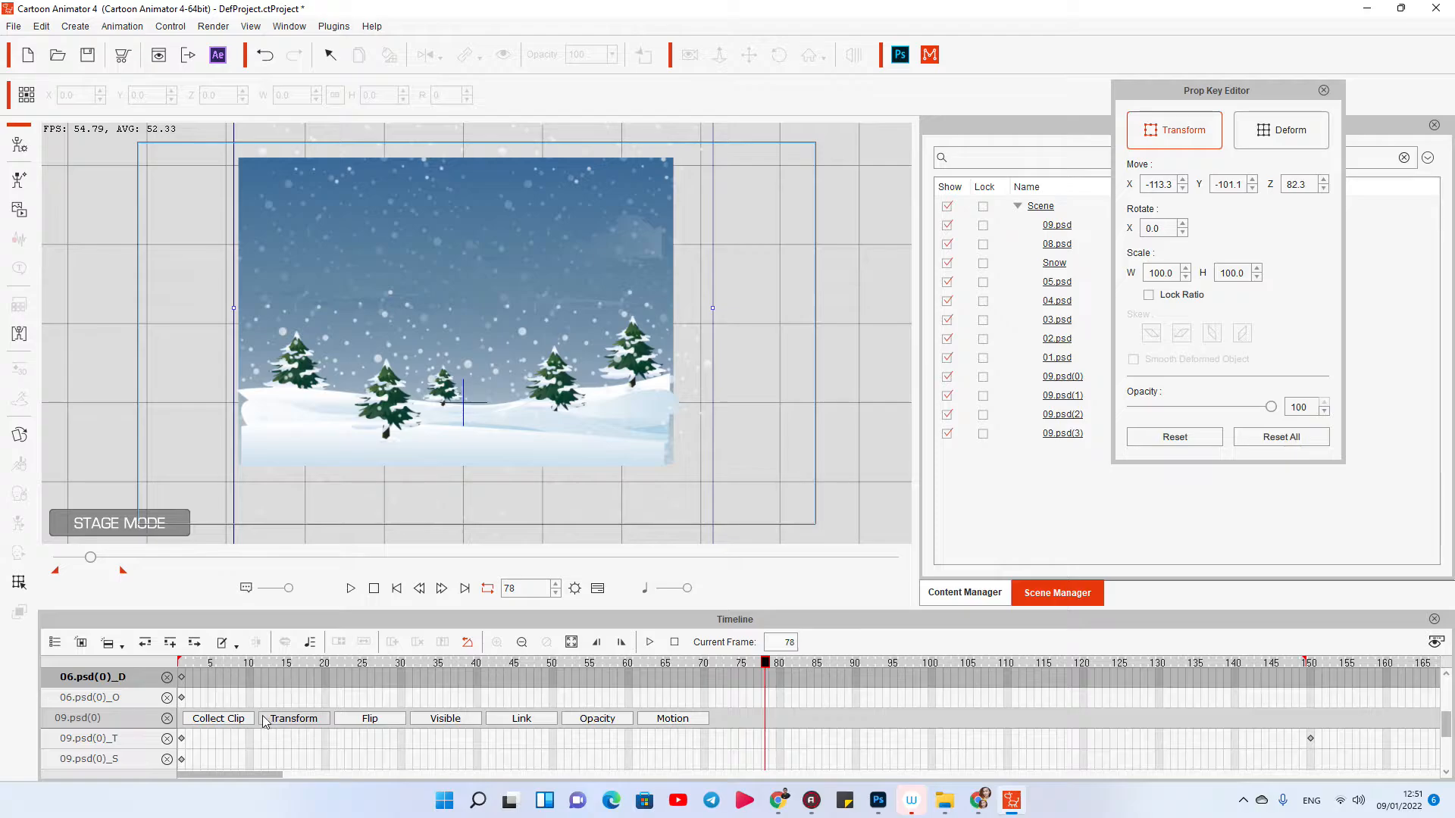
{"action": "left_click", "coordinate": [81, 643]}
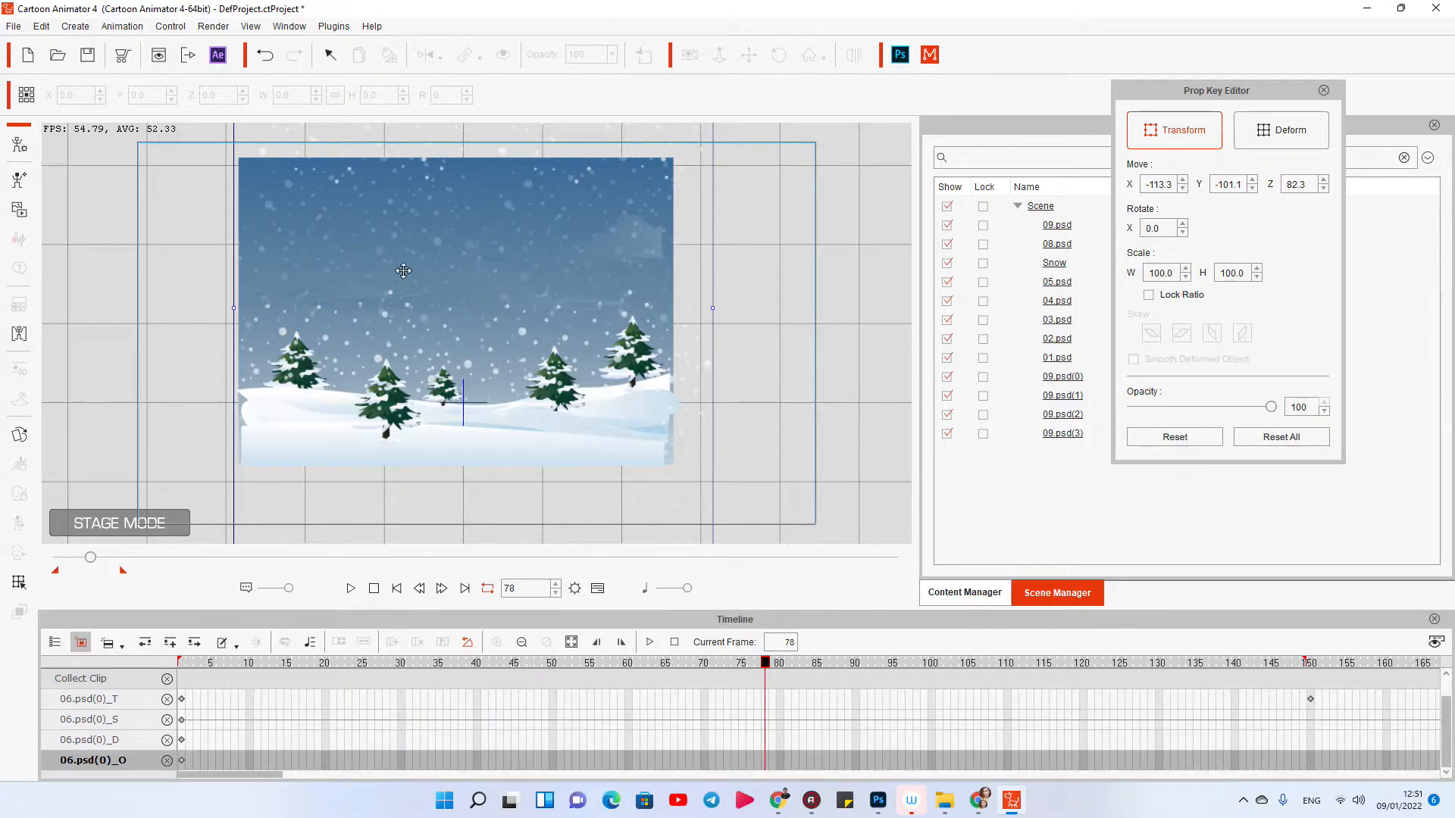
{"action": "left_click_drag", "start_coordinate": [1189, 96], "coordinate": [1351, 93]}
Step: Try to collect Snow's clip from frame 1 to 149 and add it to the action menu while Snow is a scene object
{"action": "left_click", "coordinate": [1049, 265]}
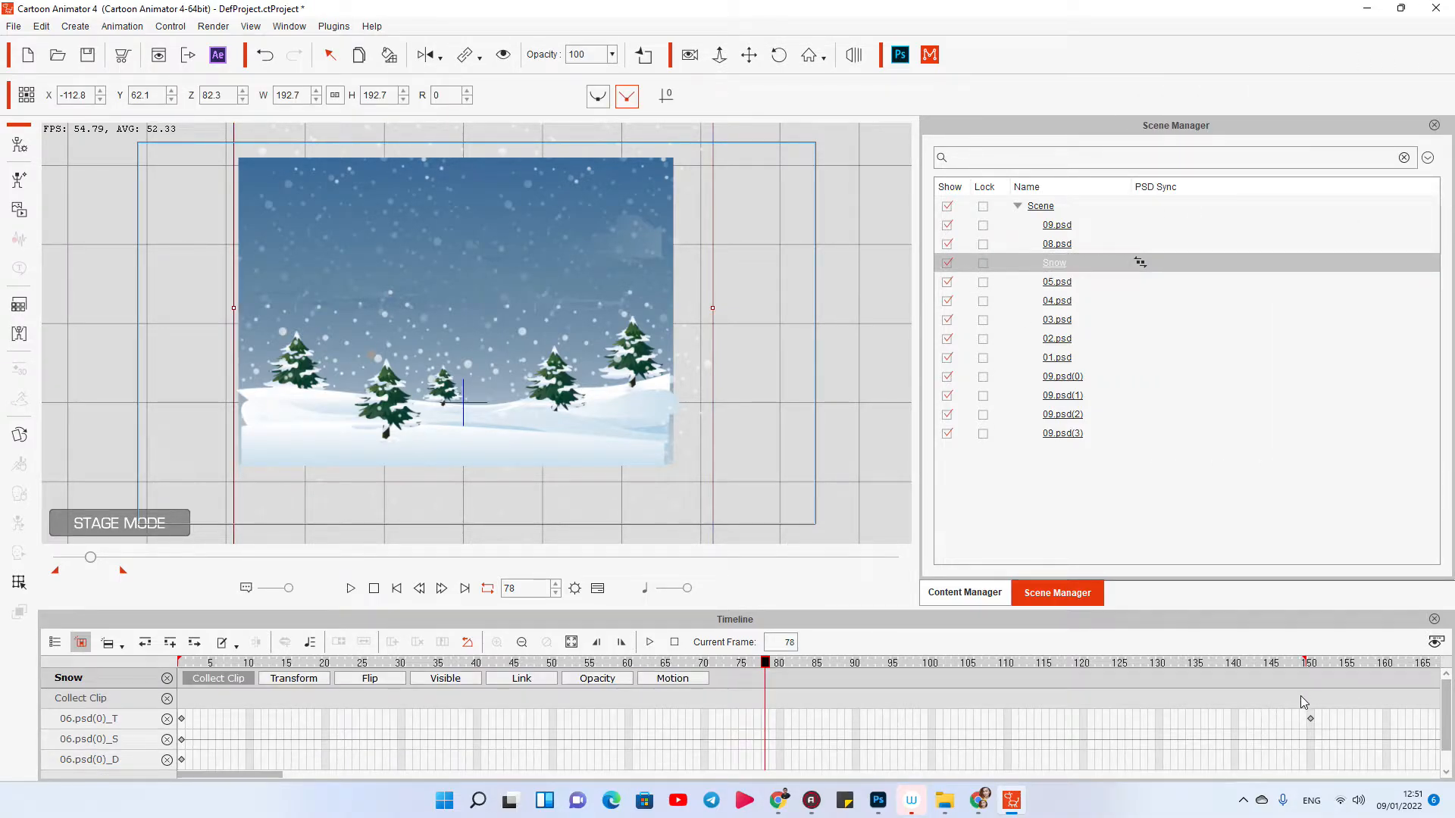
{"action": "left_click_drag", "start_coordinate": [1303, 701], "coordinate": [214, 697]}
{"action": "right_click", "coordinate": [214, 697]}
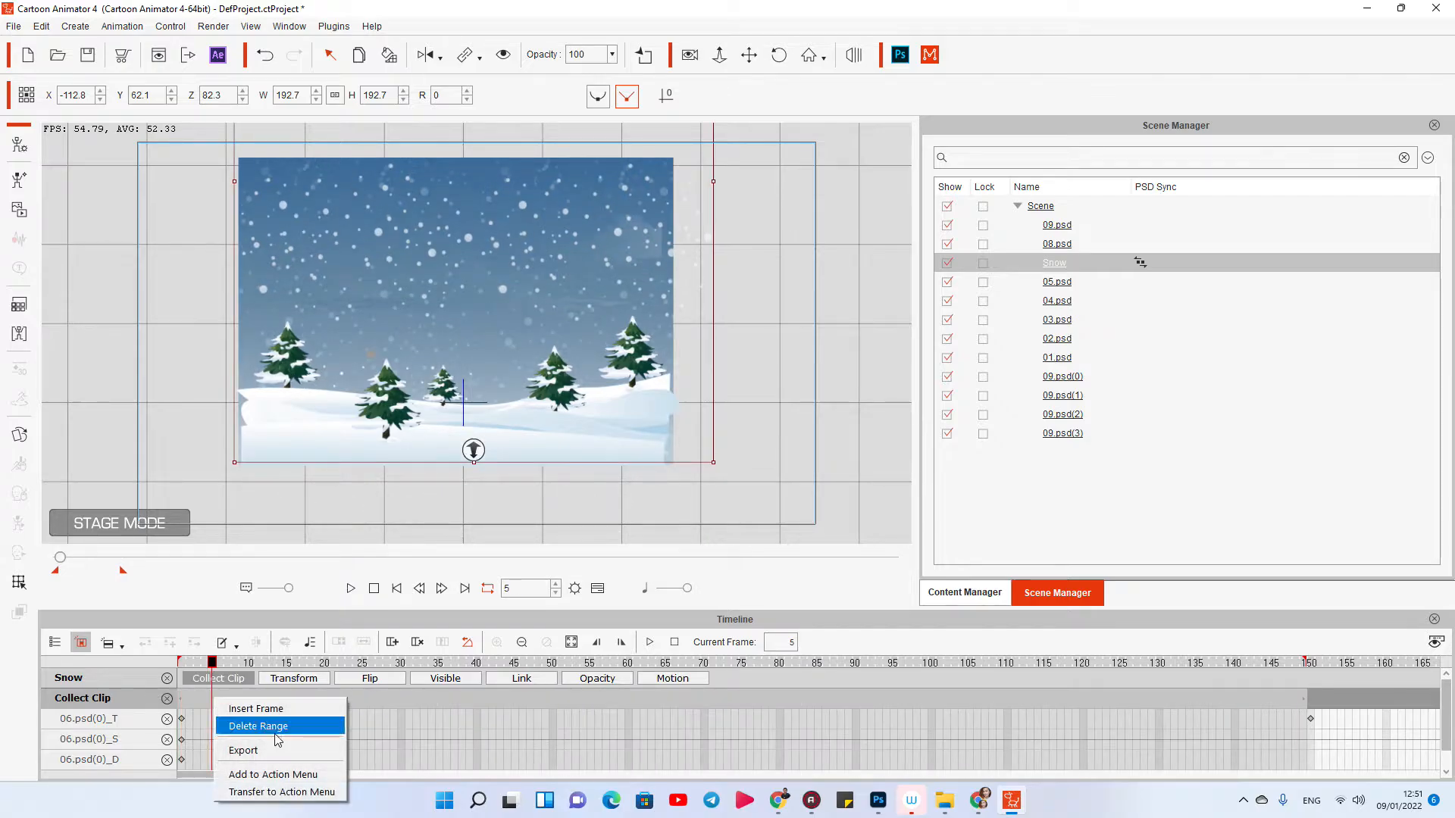
{"action": "left_click", "coordinate": [272, 776]}
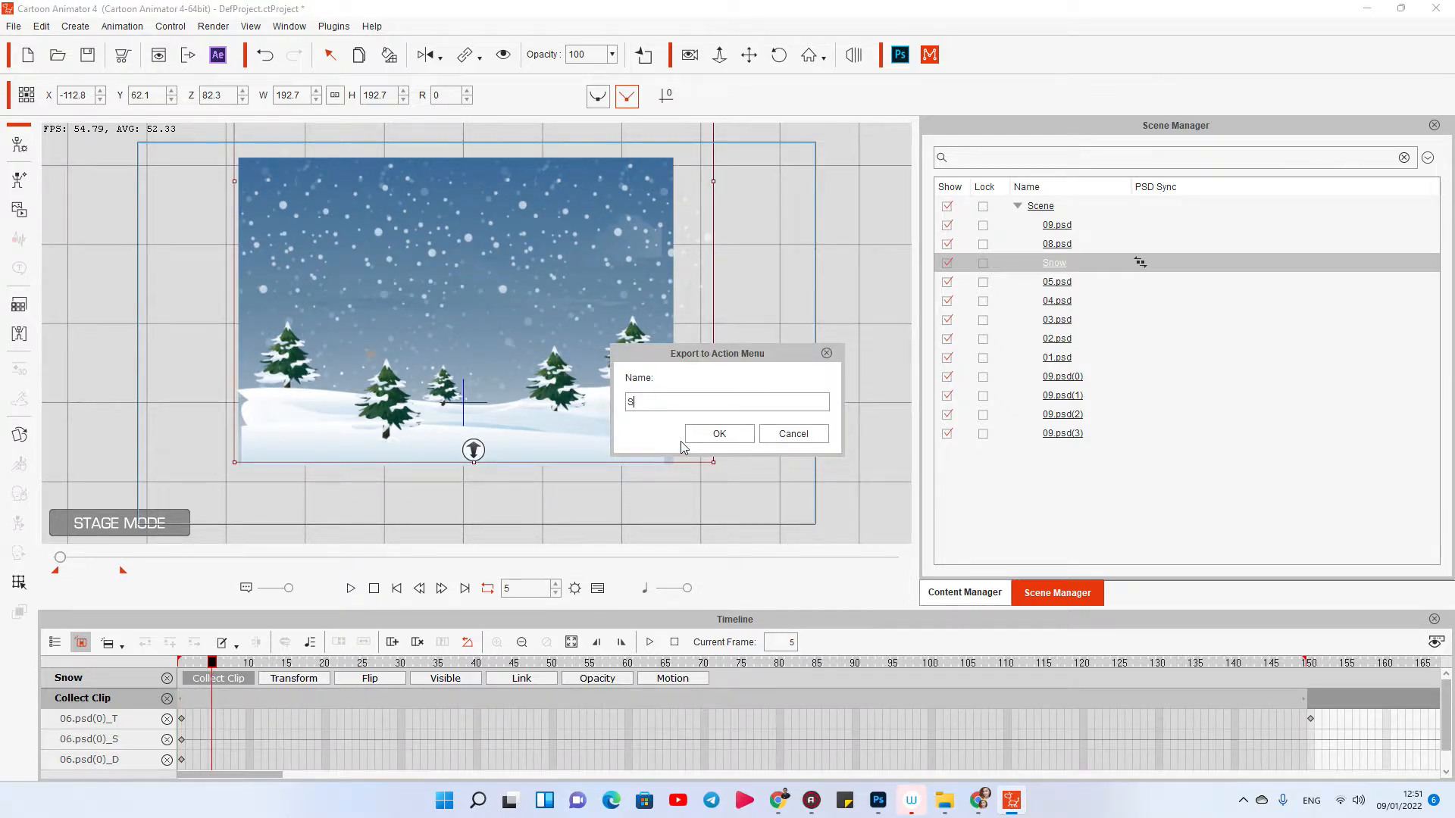
{"action": "left_click", "coordinate": [719, 434]}
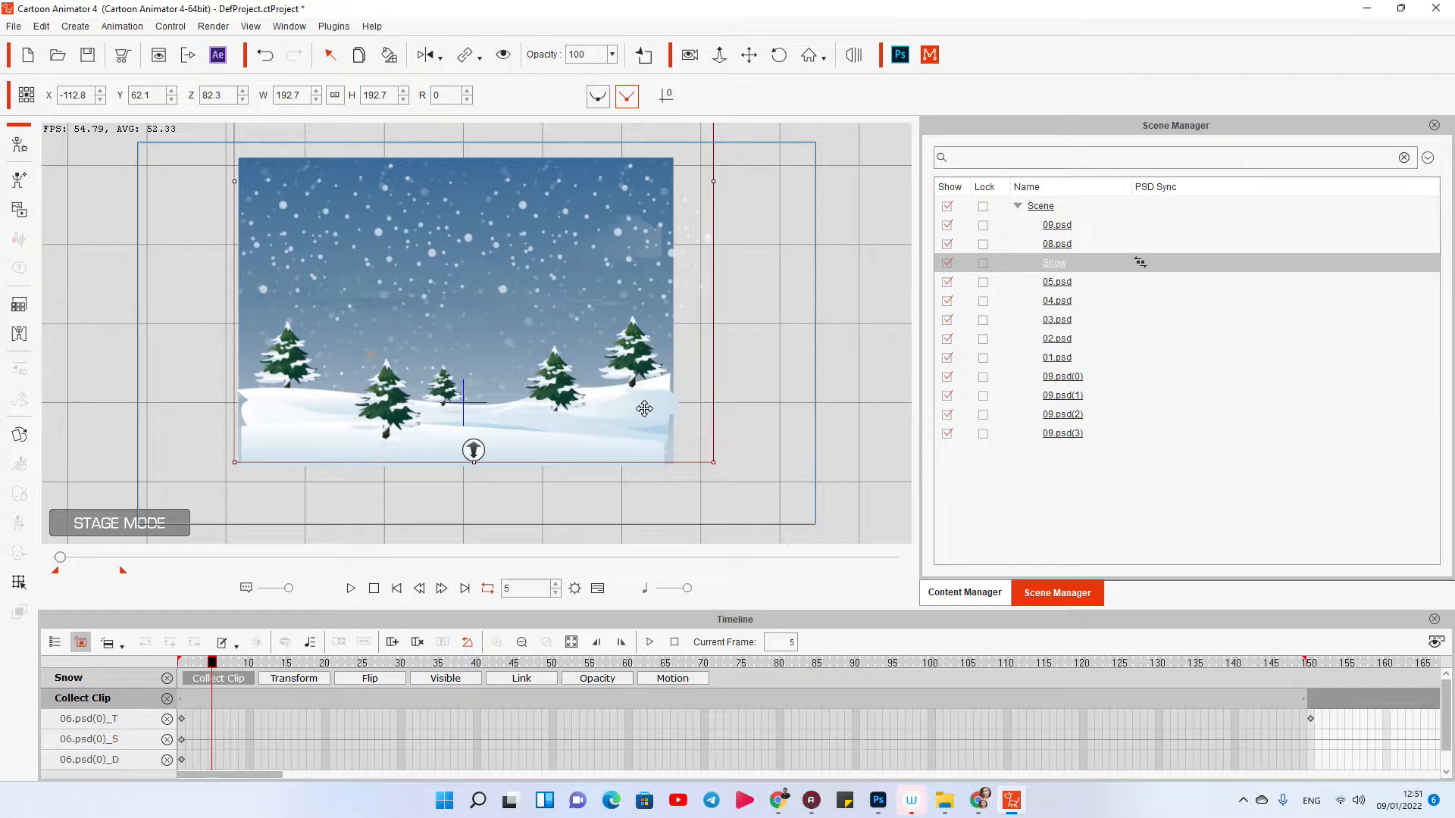
Step: Look in Snow's action menu for the added action, also after clearing the collected clip range
{"action": "right_click", "coordinate": [430, 258]}
{"action": "mouse_move", "coordinate": [466, 275]}
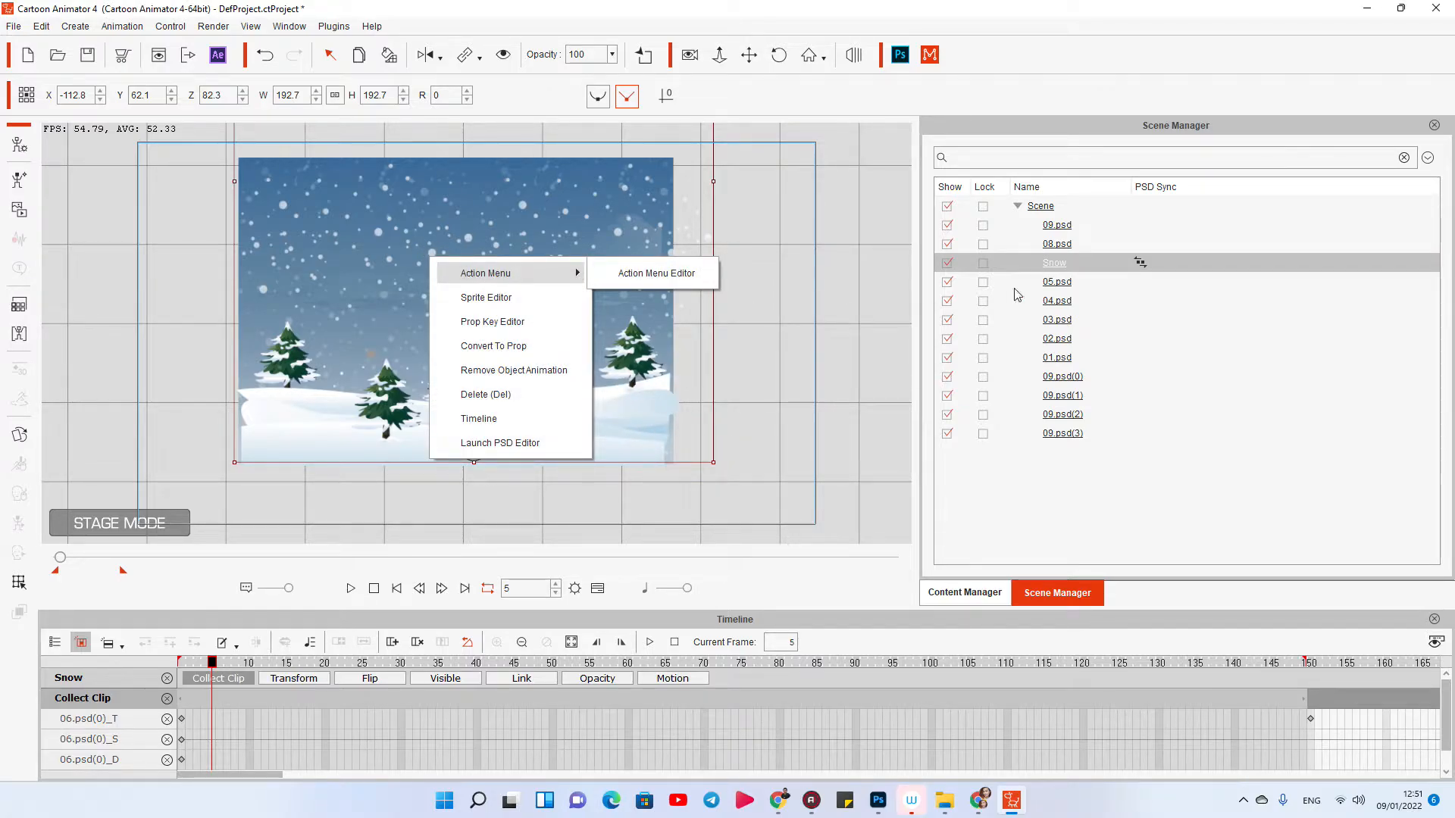
{"action": "double_click", "coordinate": [1054, 266]}
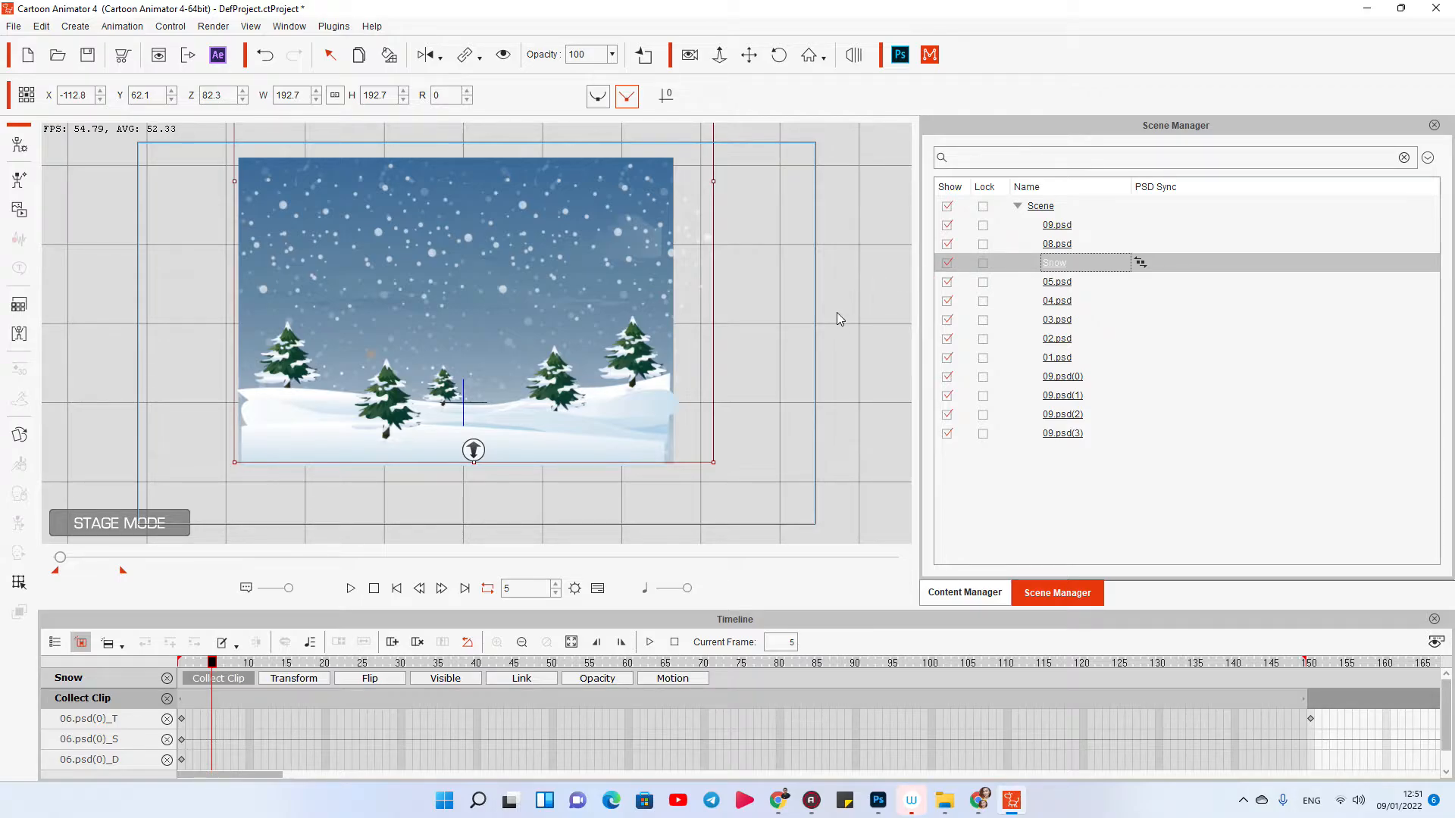
{"action": "left_click", "coordinate": [203, 697]}
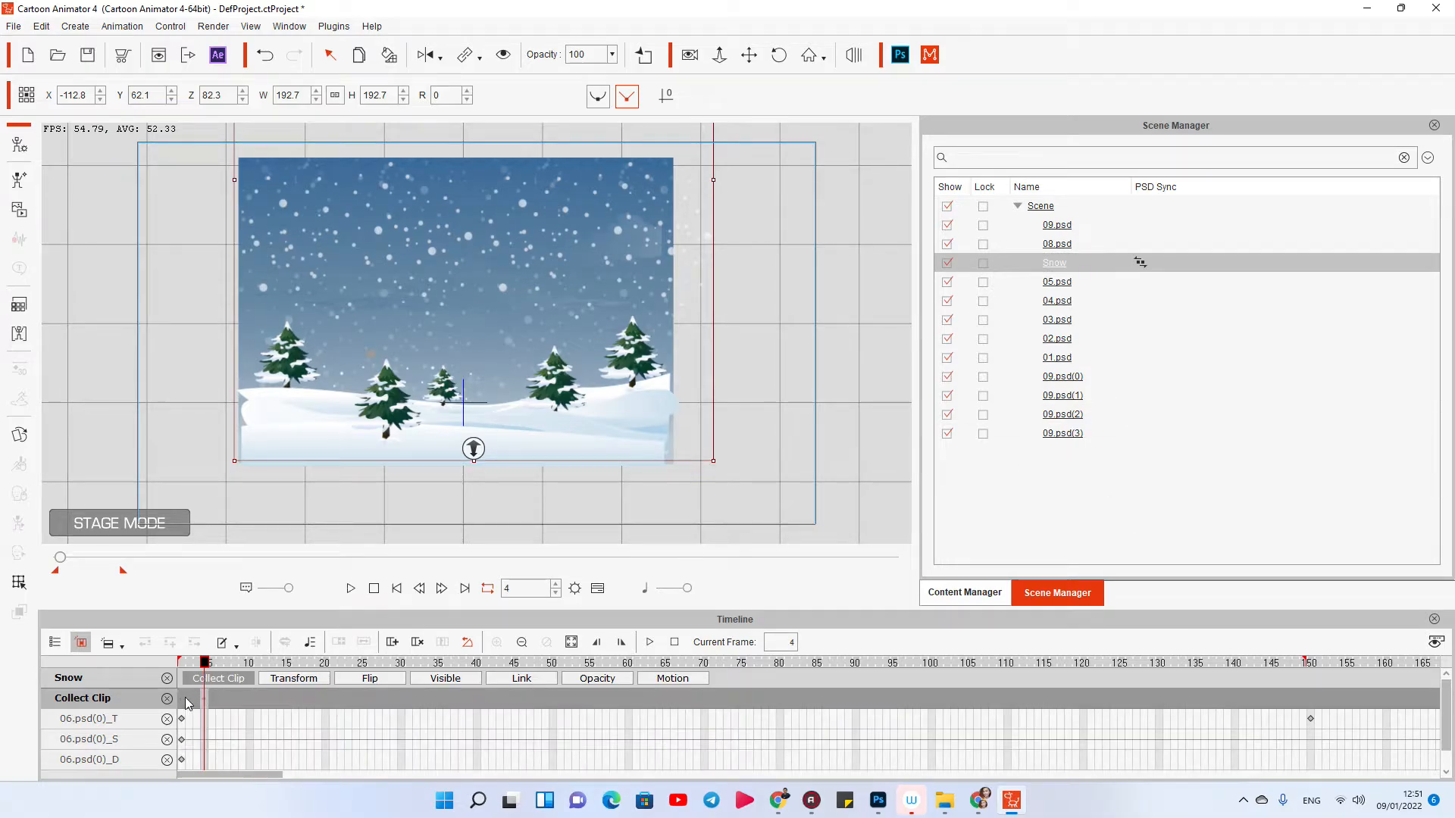
{"action": "left_click", "coordinate": [187, 704]}
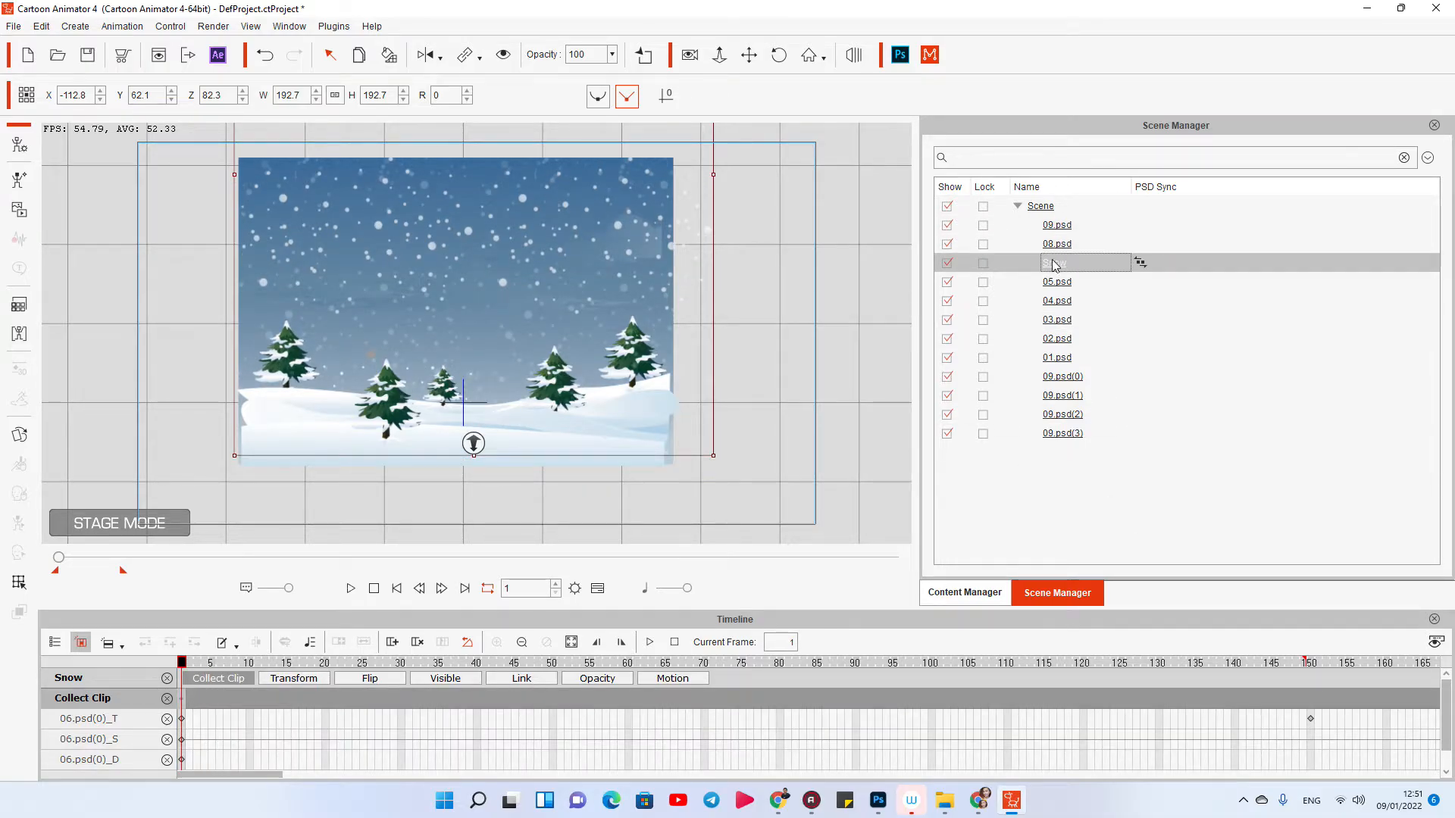
{"action": "right_click", "coordinate": [498, 282]}
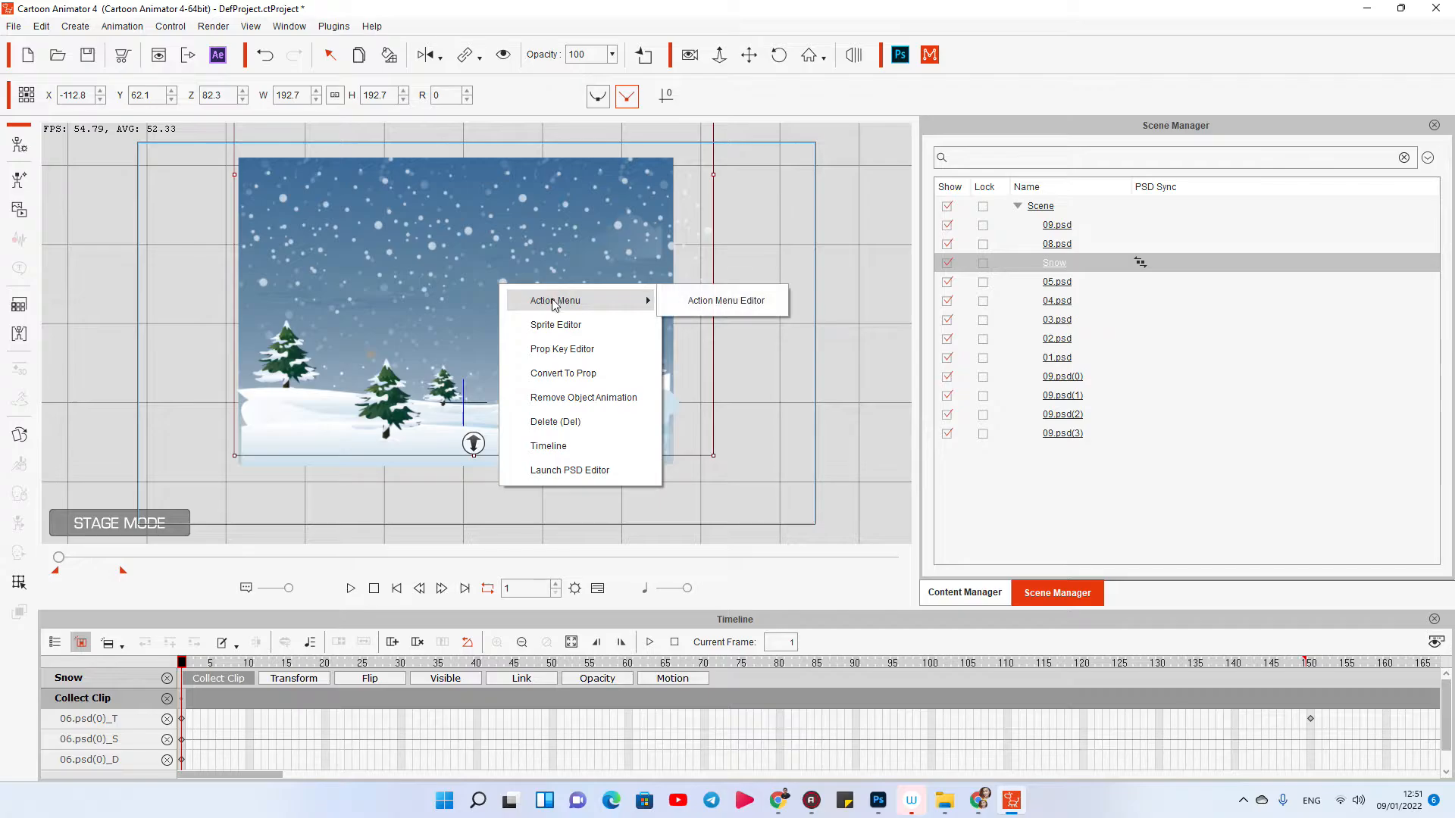
{"action": "left_click", "coordinate": [292, 287]}
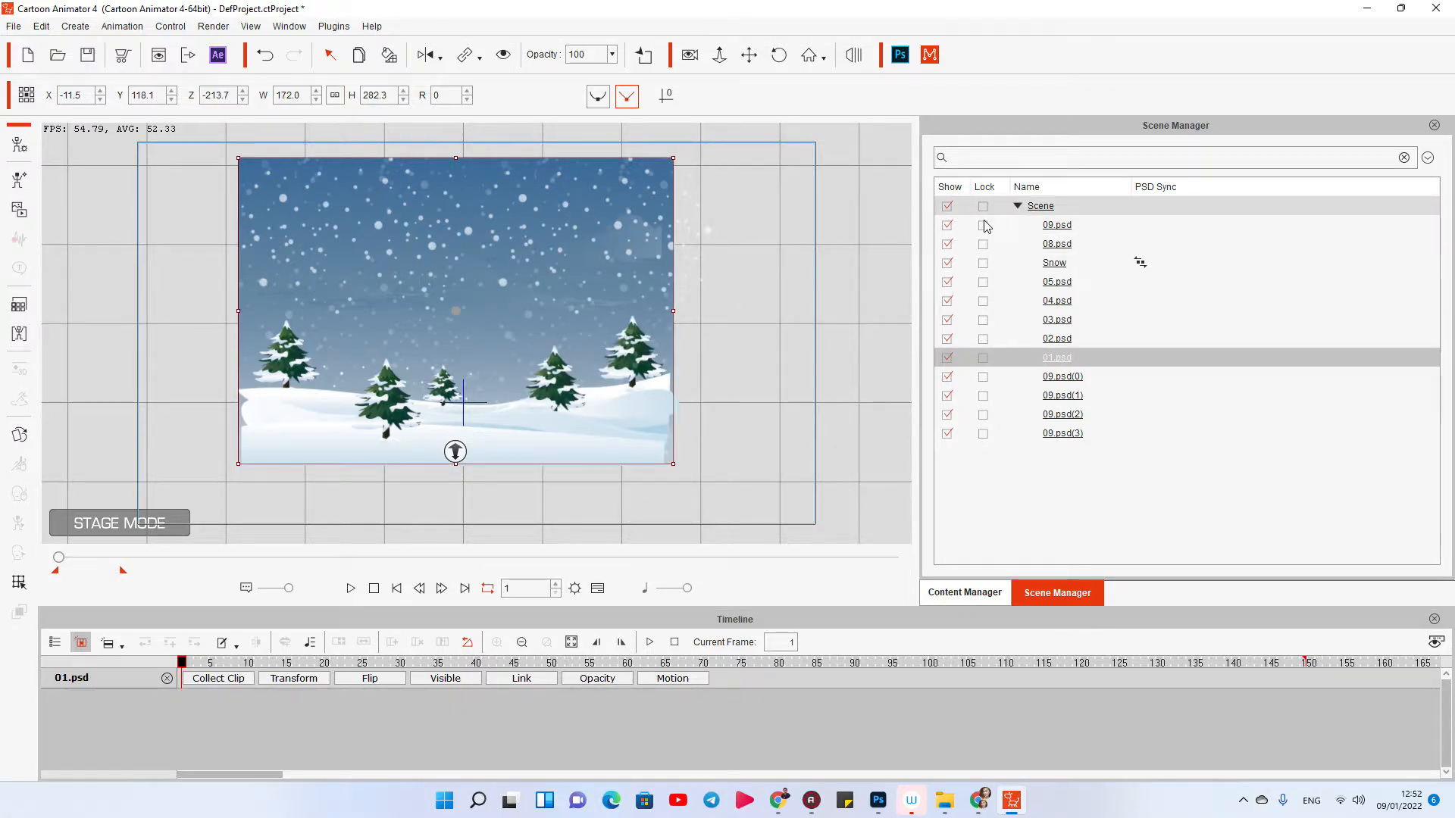
Step: Lock every object in the scene except Snow
{"action": "left_click", "coordinate": [982, 207]}
{"action": "left_click", "coordinate": [983, 263]}
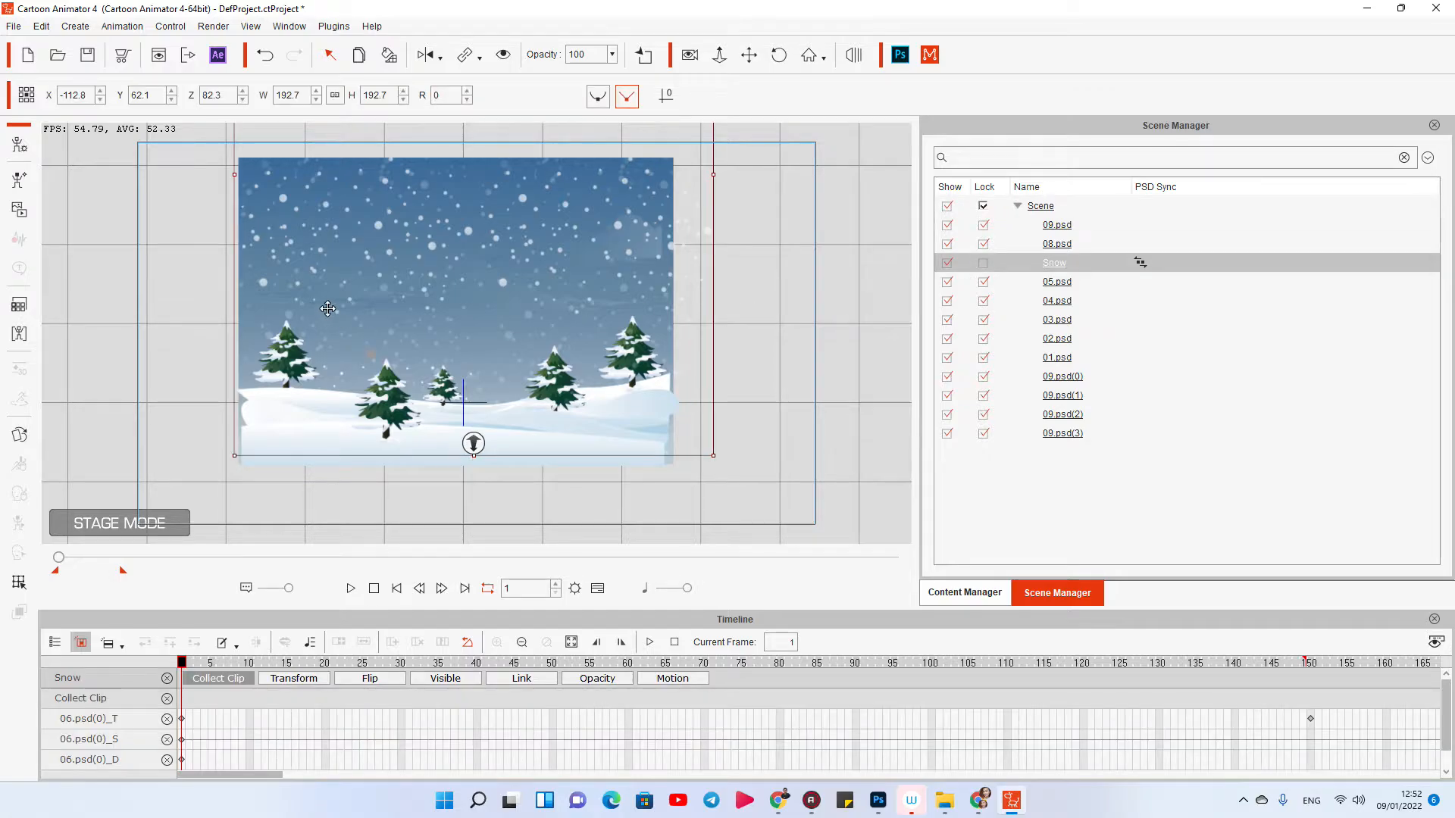
{"action": "right_click", "coordinate": [328, 309]}
{"action": "left_click", "coordinate": [280, 294]}
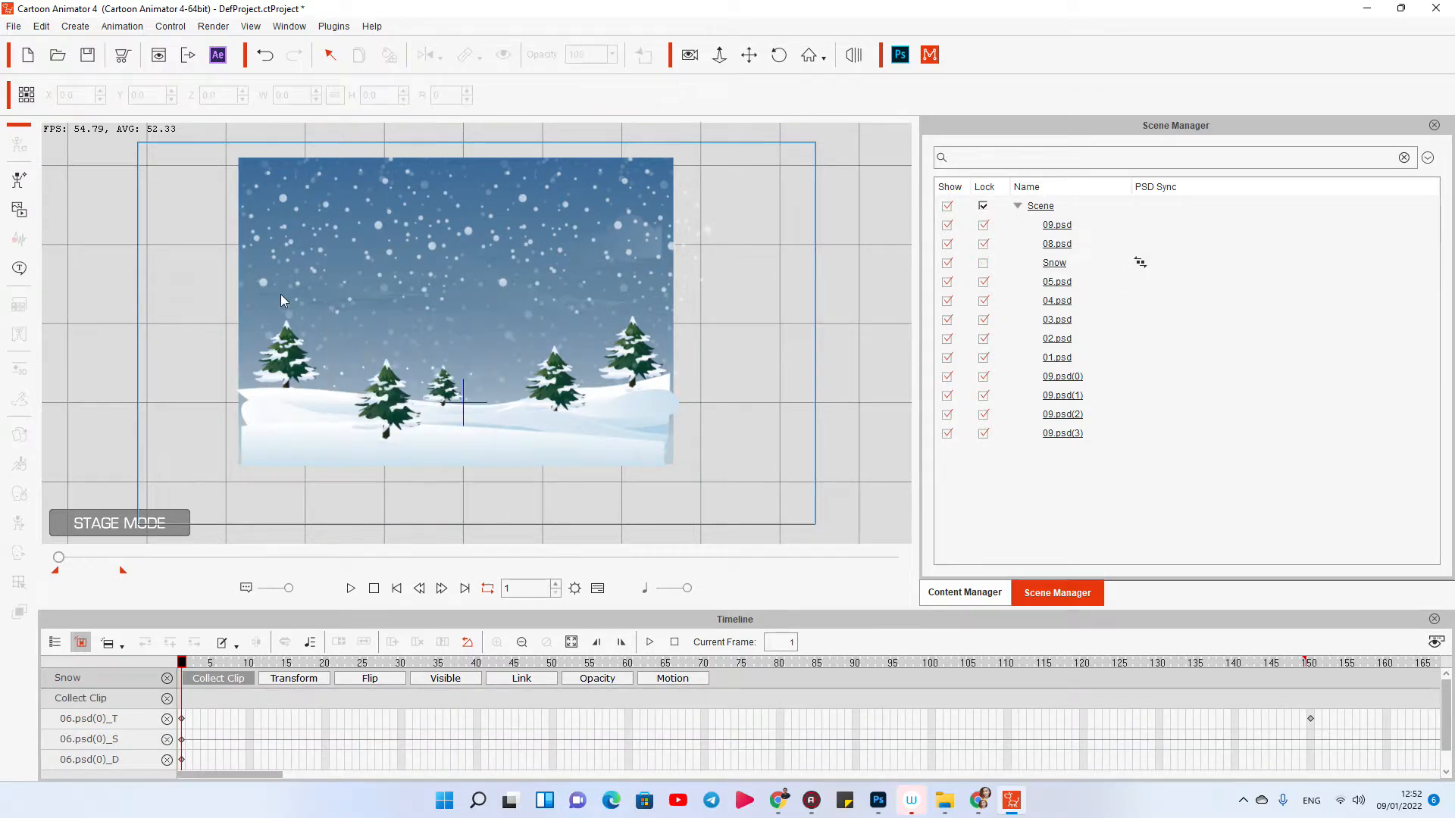
Step: Convert the Snow scene object to a prop
{"action": "left_click", "coordinate": [378, 234]}
{"action": "right_click", "coordinate": [379, 228]}
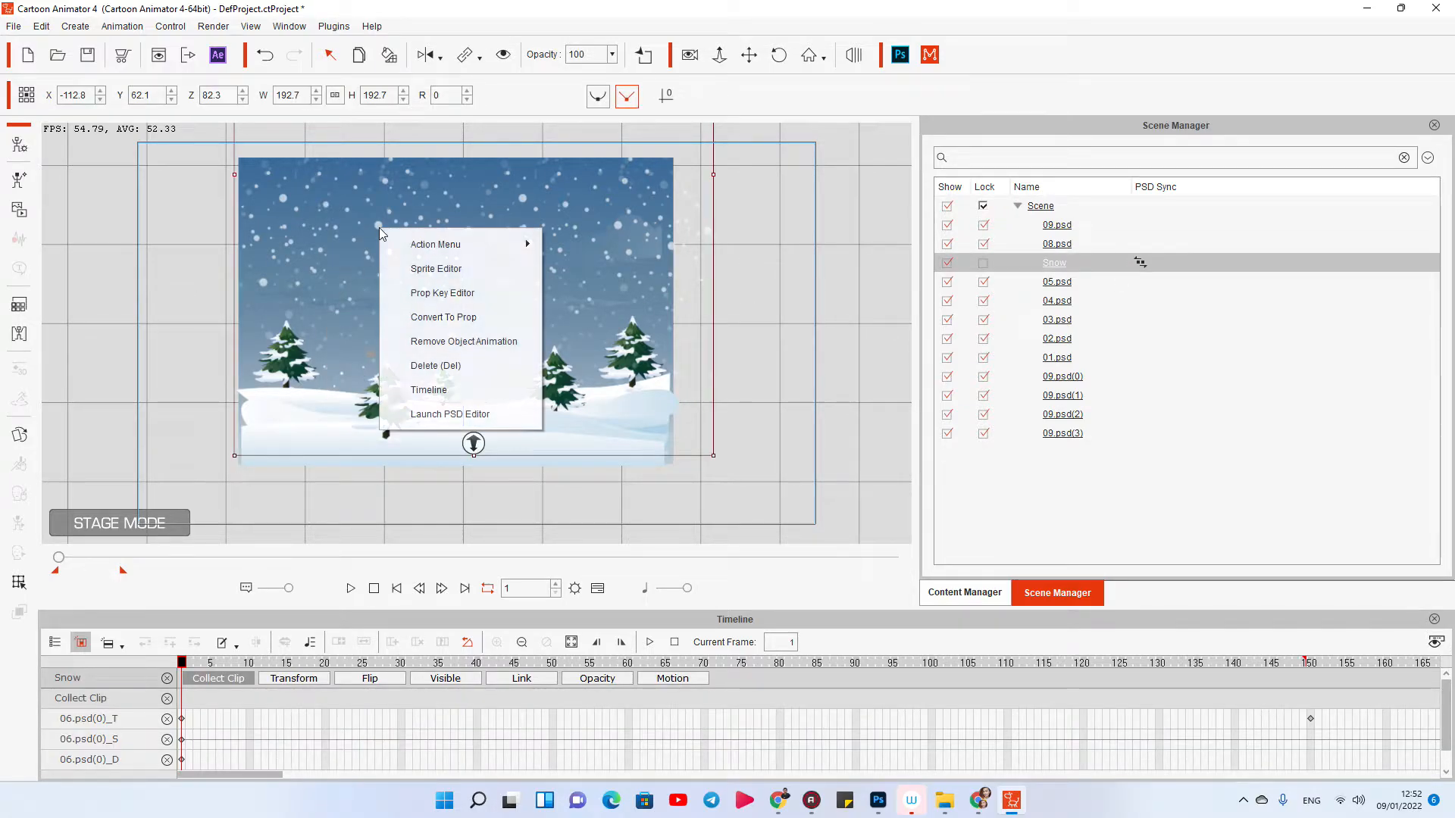
{"action": "left_click", "coordinate": [422, 316]}
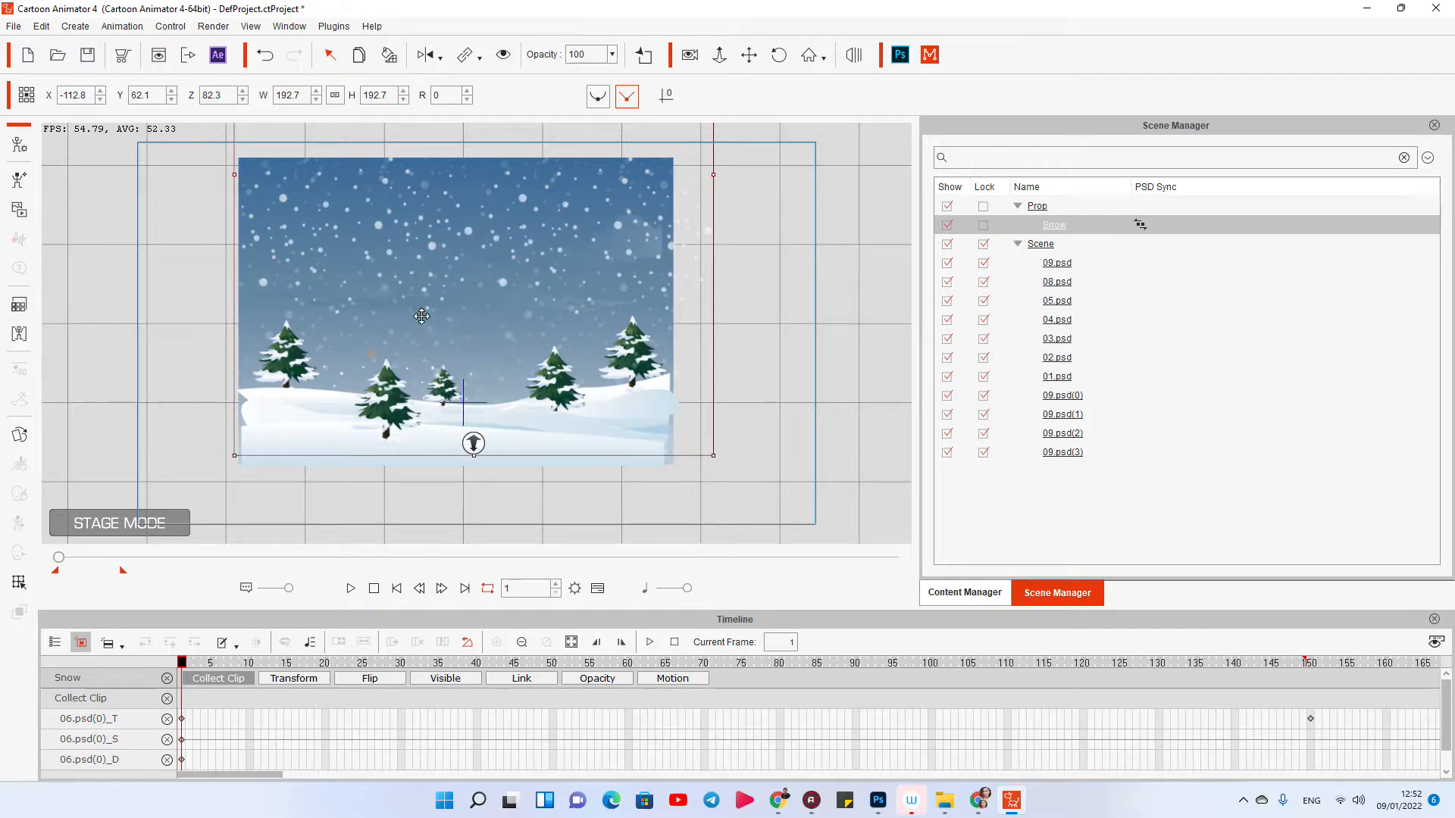
Step: Collect the Snow prop's clip from frame 1 to 149 and add it to the action menu as Start
{"action": "left_click", "coordinate": [1061, 227]}
{"action": "left_click", "coordinate": [1306, 693]}
{"action": "left_click", "coordinate": [182, 718]}
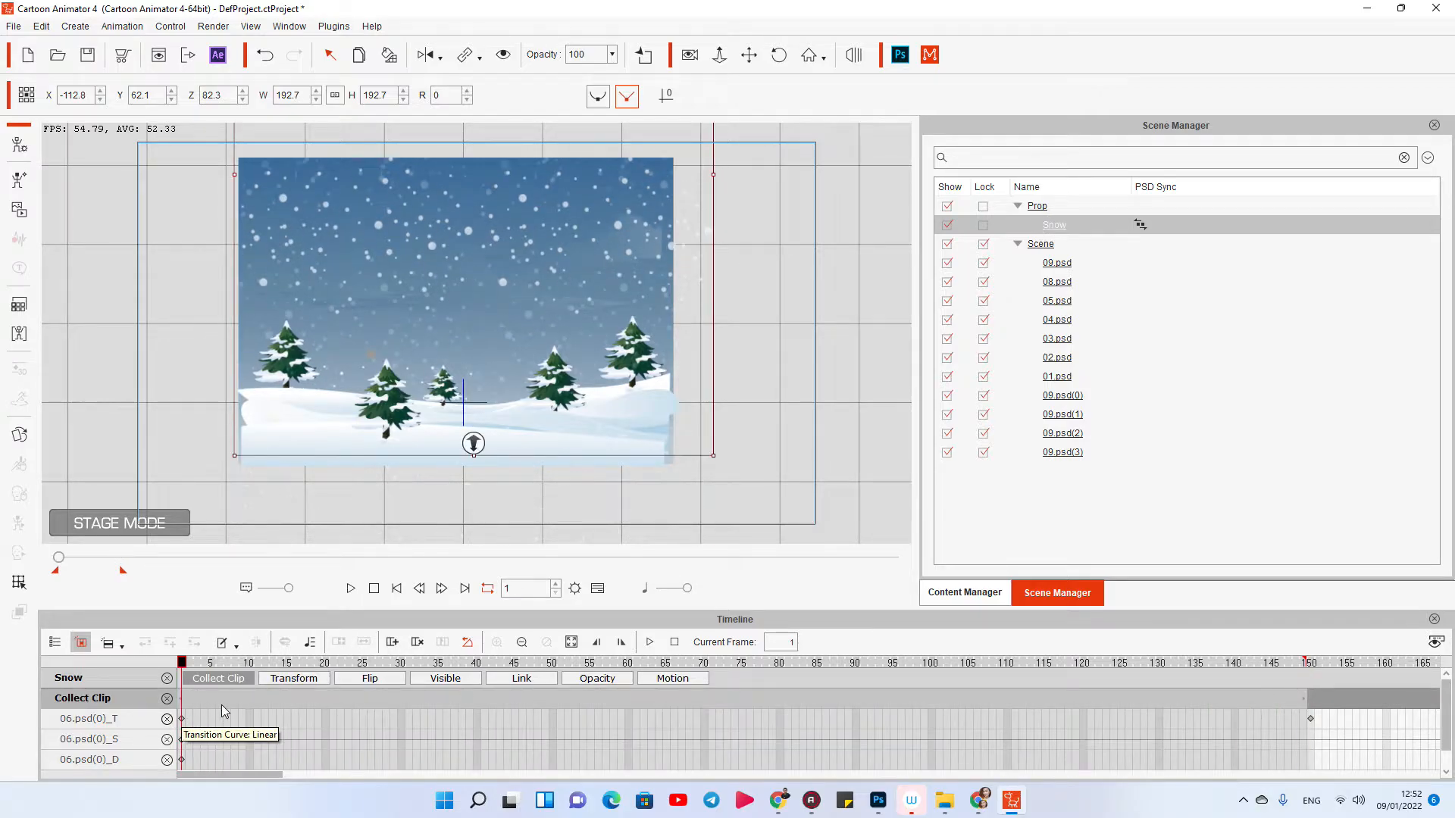
{"action": "right_click", "coordinate": [223, 703]}
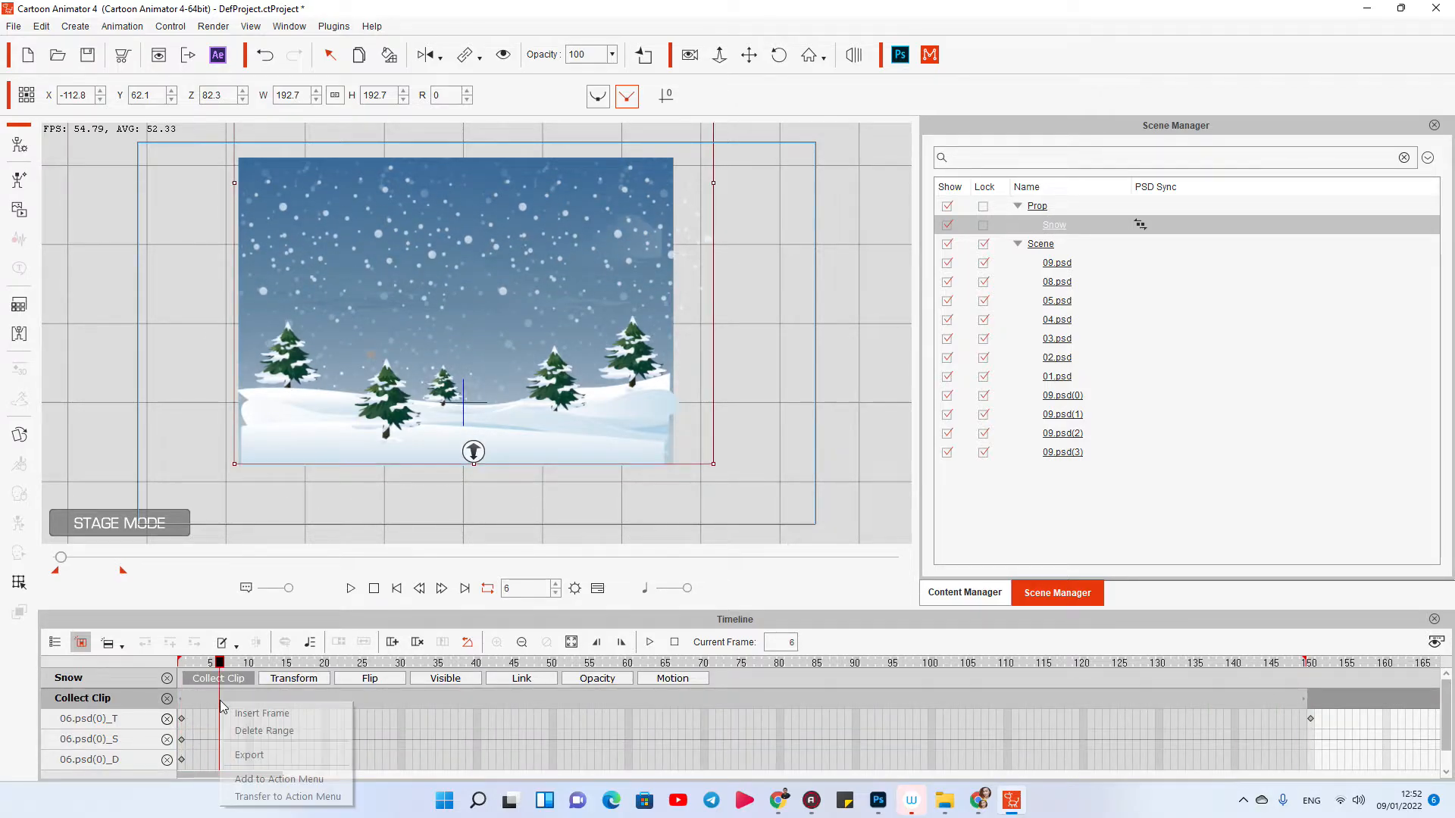
{"action": "left_click", "coordinate": [289, 776]}
{"action": "type", "text": "Sta"}
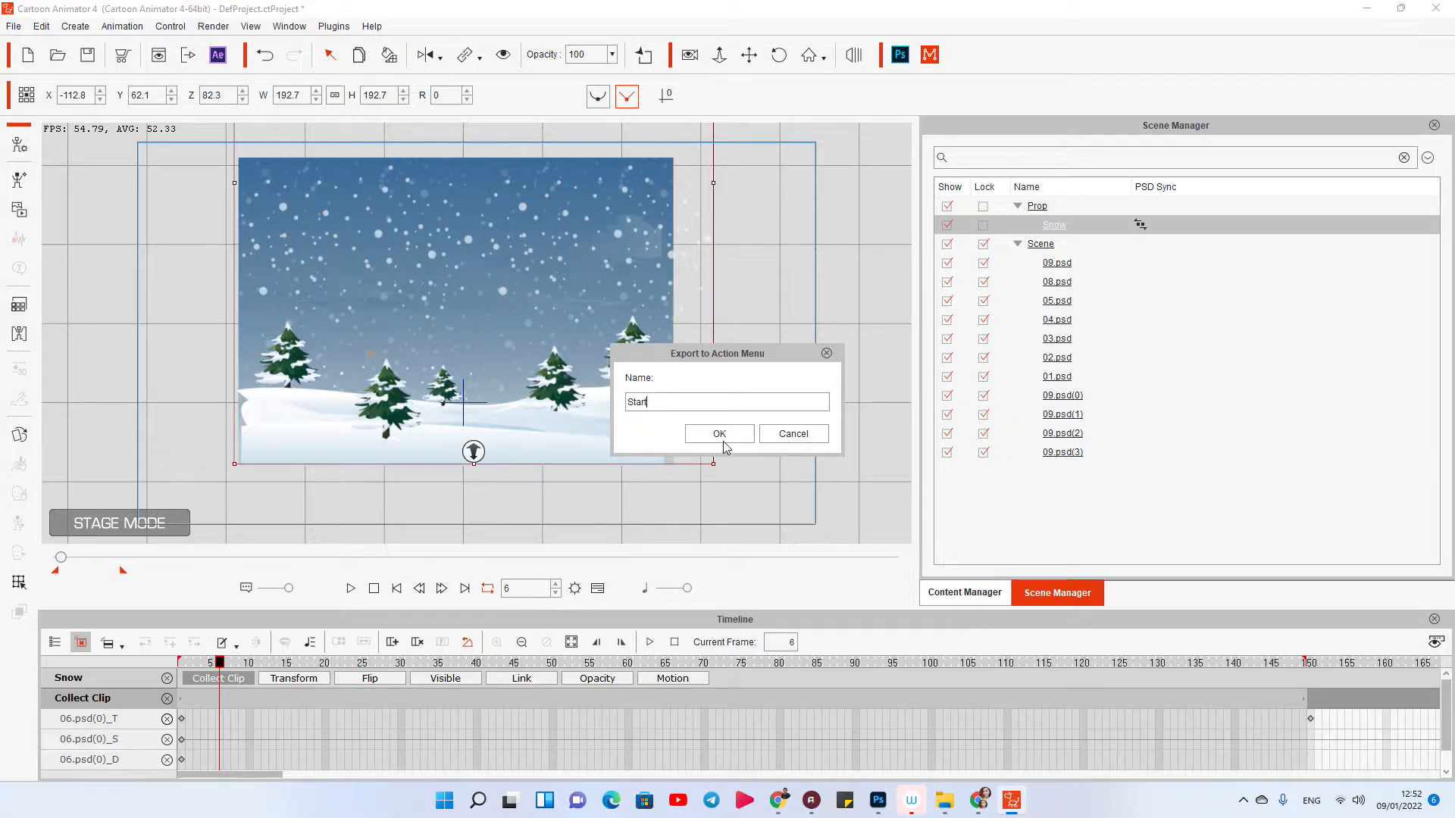
{"action": "type", "text": "rt"}
{"action": "left_click", "coordinate": [720, 435]}
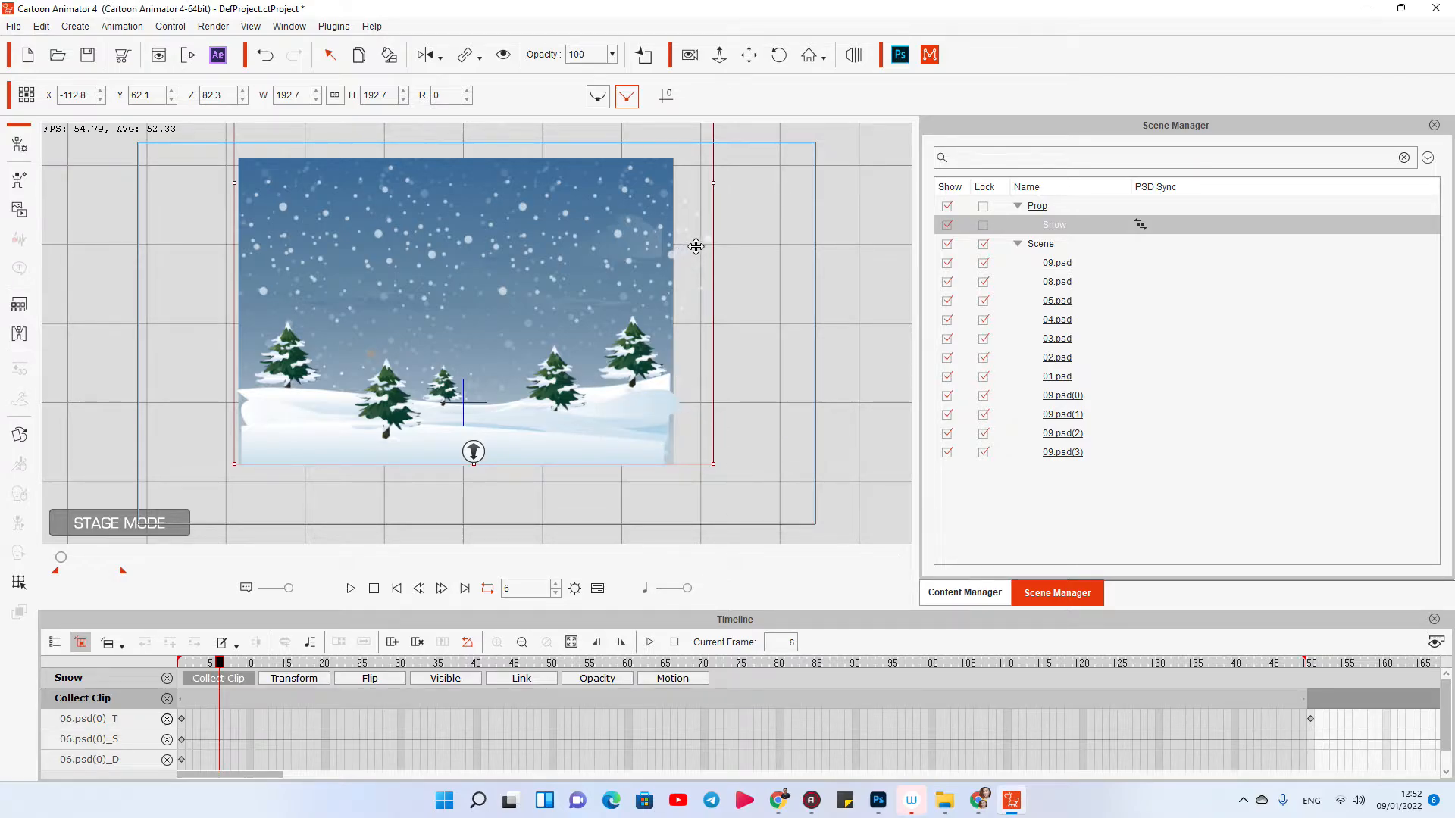
Step: Check the Snow prop's action menu for the Start action and reselect Snow
{"action": "right_click", "coordinate": [695, 247]}
{"action": "mouse_move", "coordinate": [758, 264]}
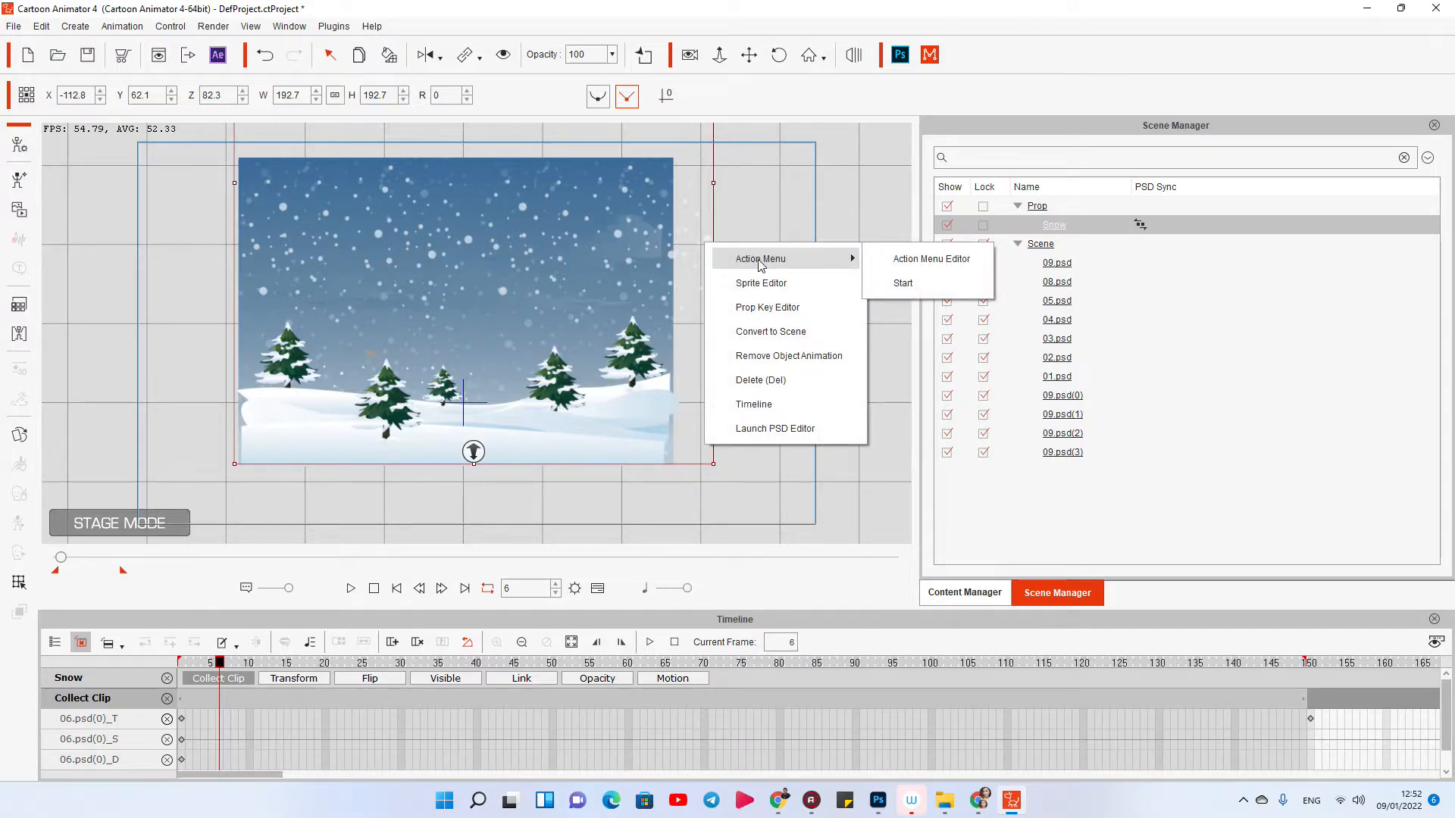
{"action": "left_click", "coordinate": [903, 284]}
{"action": "left_click", "coordinate": [1060, 225]}
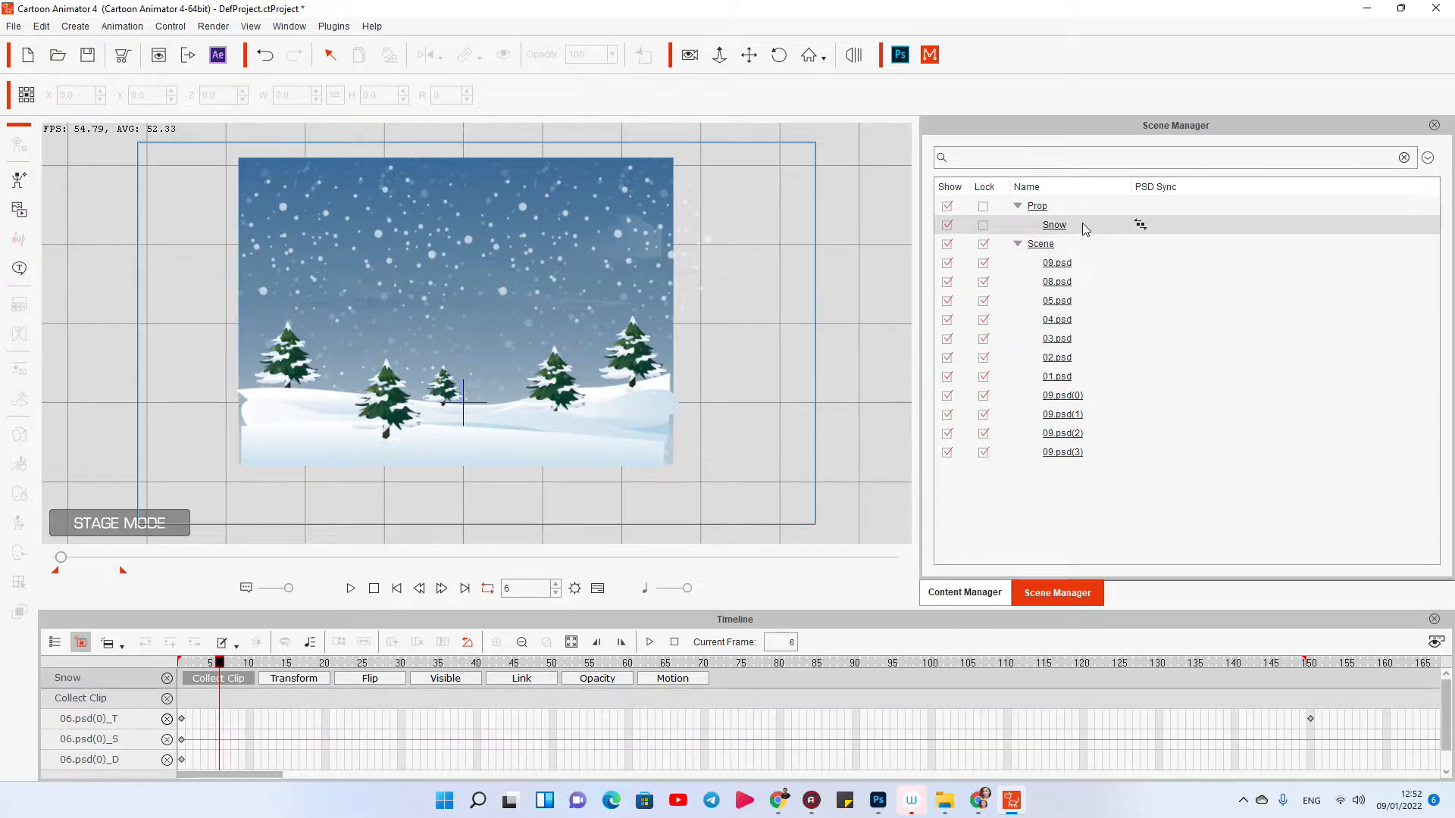
Step: Convert the Snow prop back to a scene object and check its action menu for Start
{"action": "right_click", "coordinate": [486, 284]}
{"action": "mouse_move", "coordinate": [591, 303]}
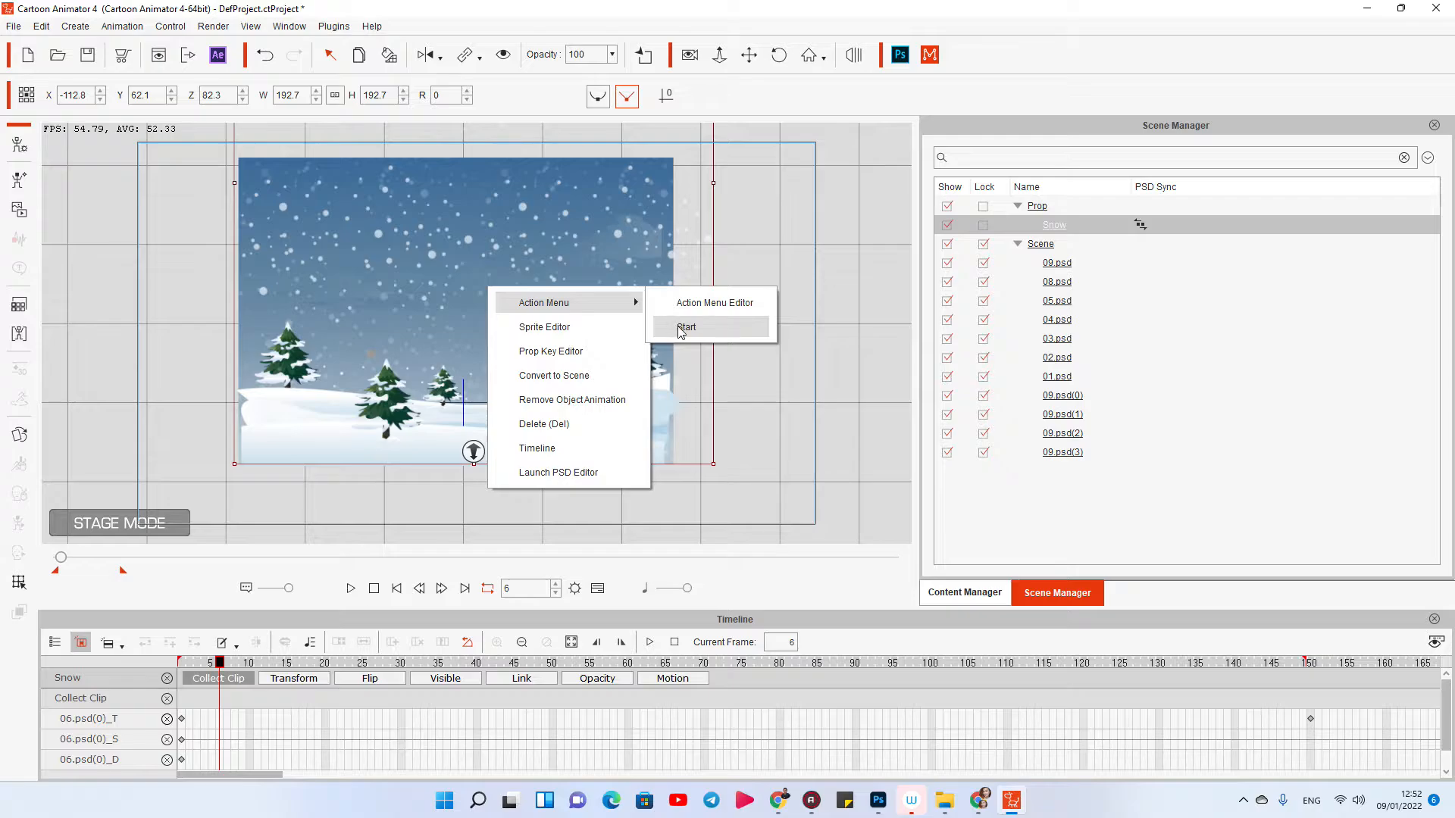
{"action": "left_click", "coordinate": [553, 376]}
{"action": "right_click", "coordinate": [505, 292]}
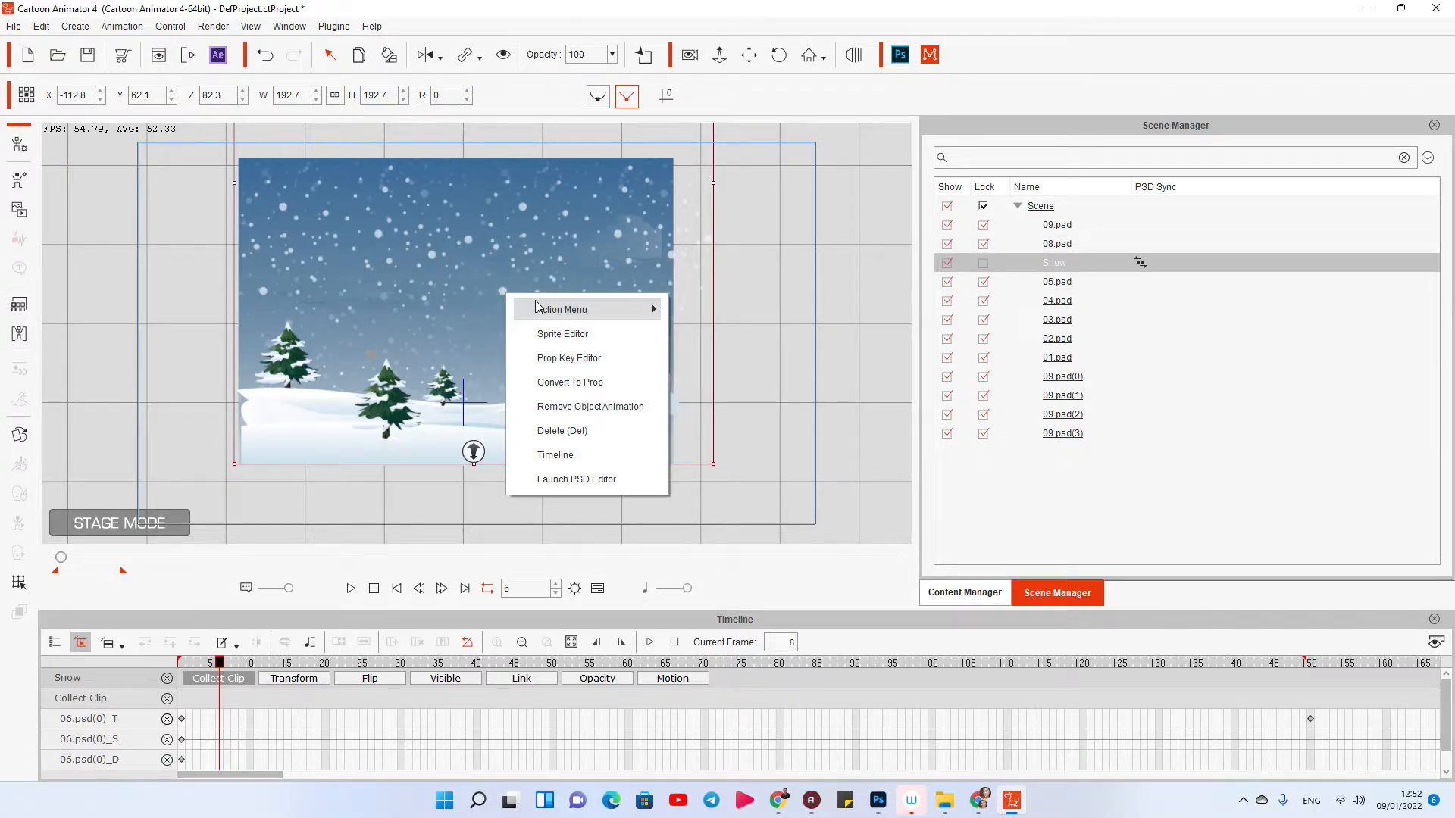
{"action": "mouse_move", "coordinate": [598, 309]}
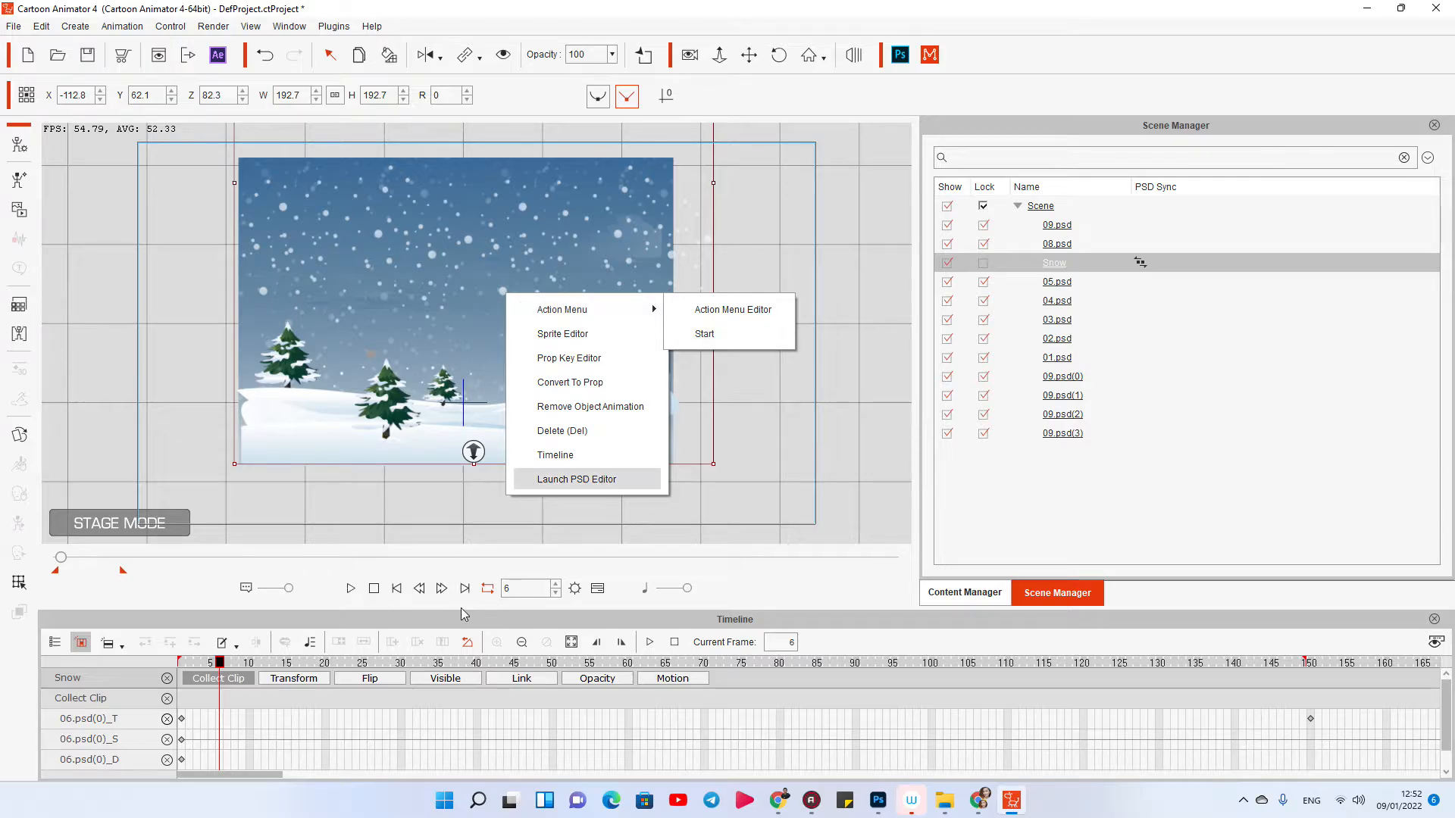
{"action": "left_click", "coordinate": [577, 479]}
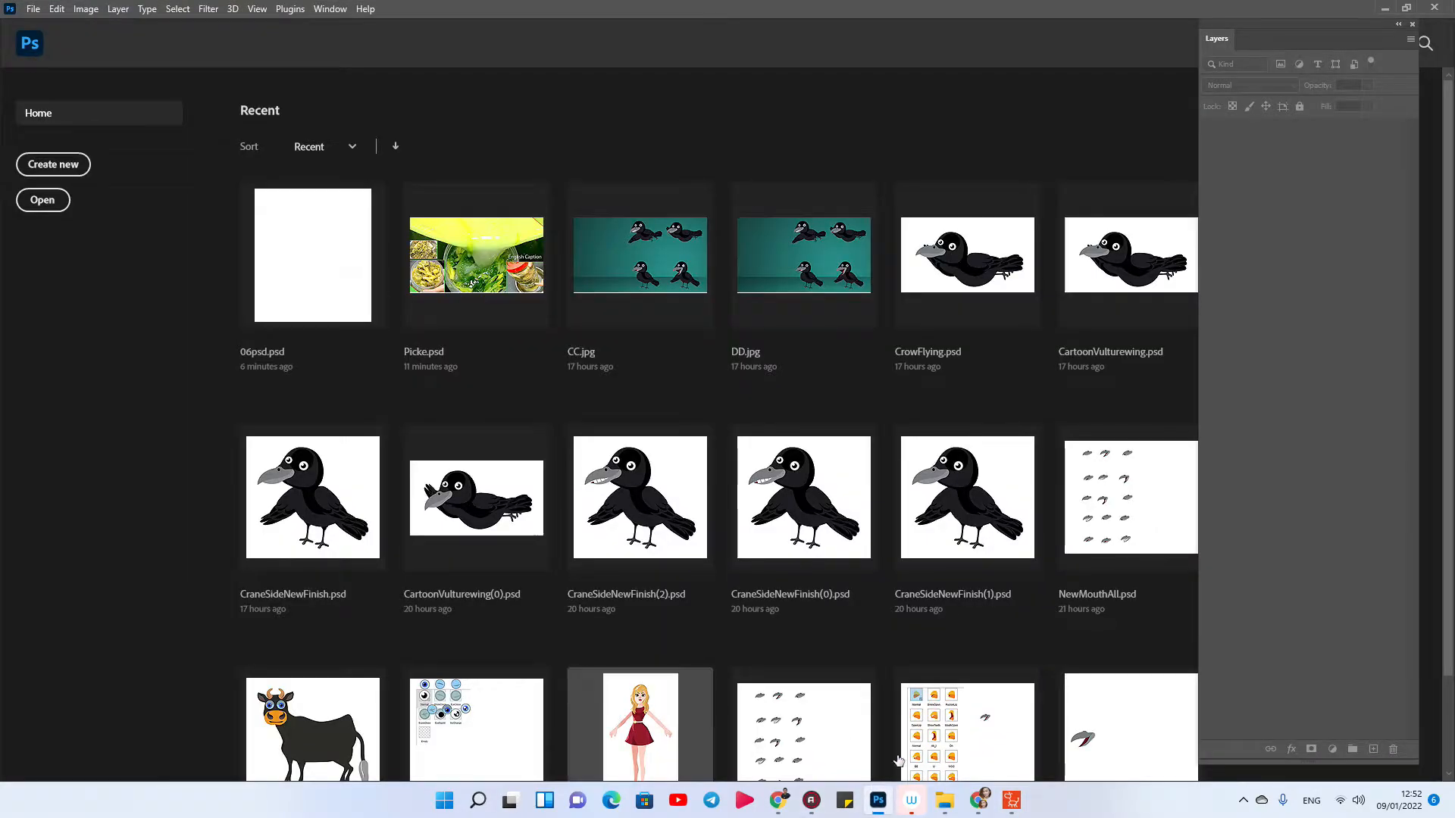
{"action": "left_click", "coordinate": [999, 807]}
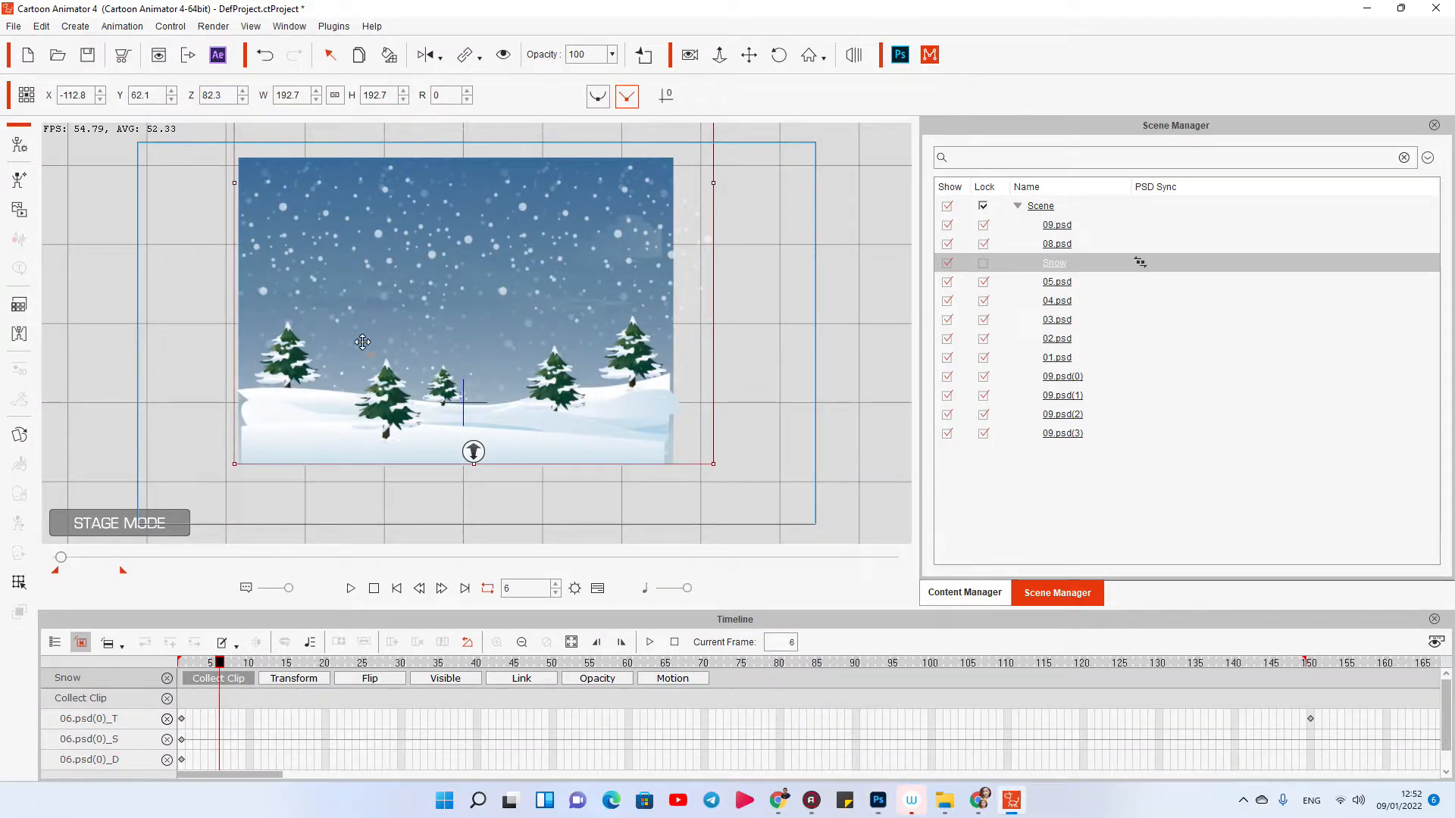
{"action": "scroll", "coordinate": [362, 342], "scroll_direction": "up", "scroll_amount": 3}
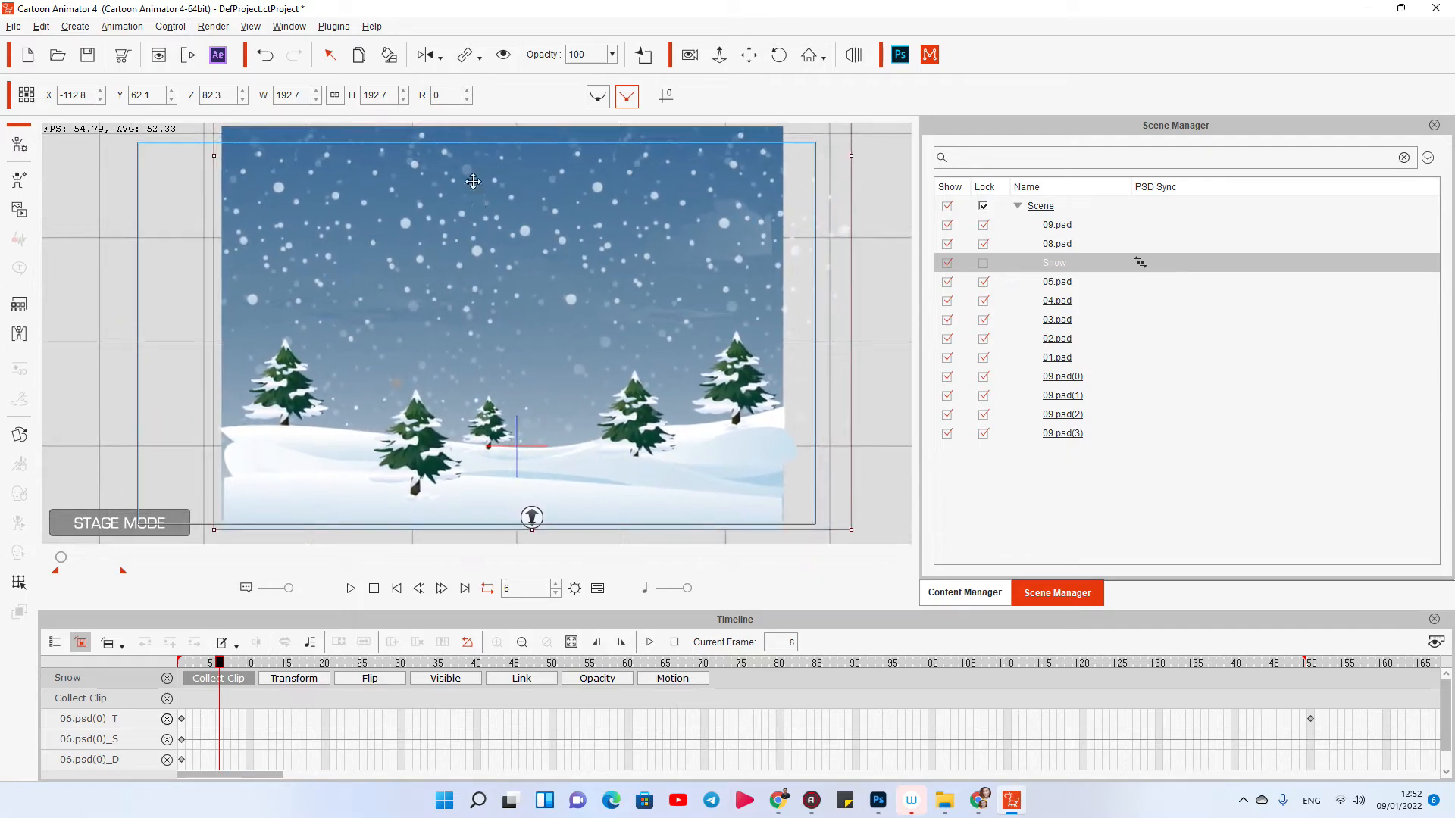
{"action": "scroll", "coordinate": [496, 340], "scroll_direction": "down", "scroll_amount": 2}
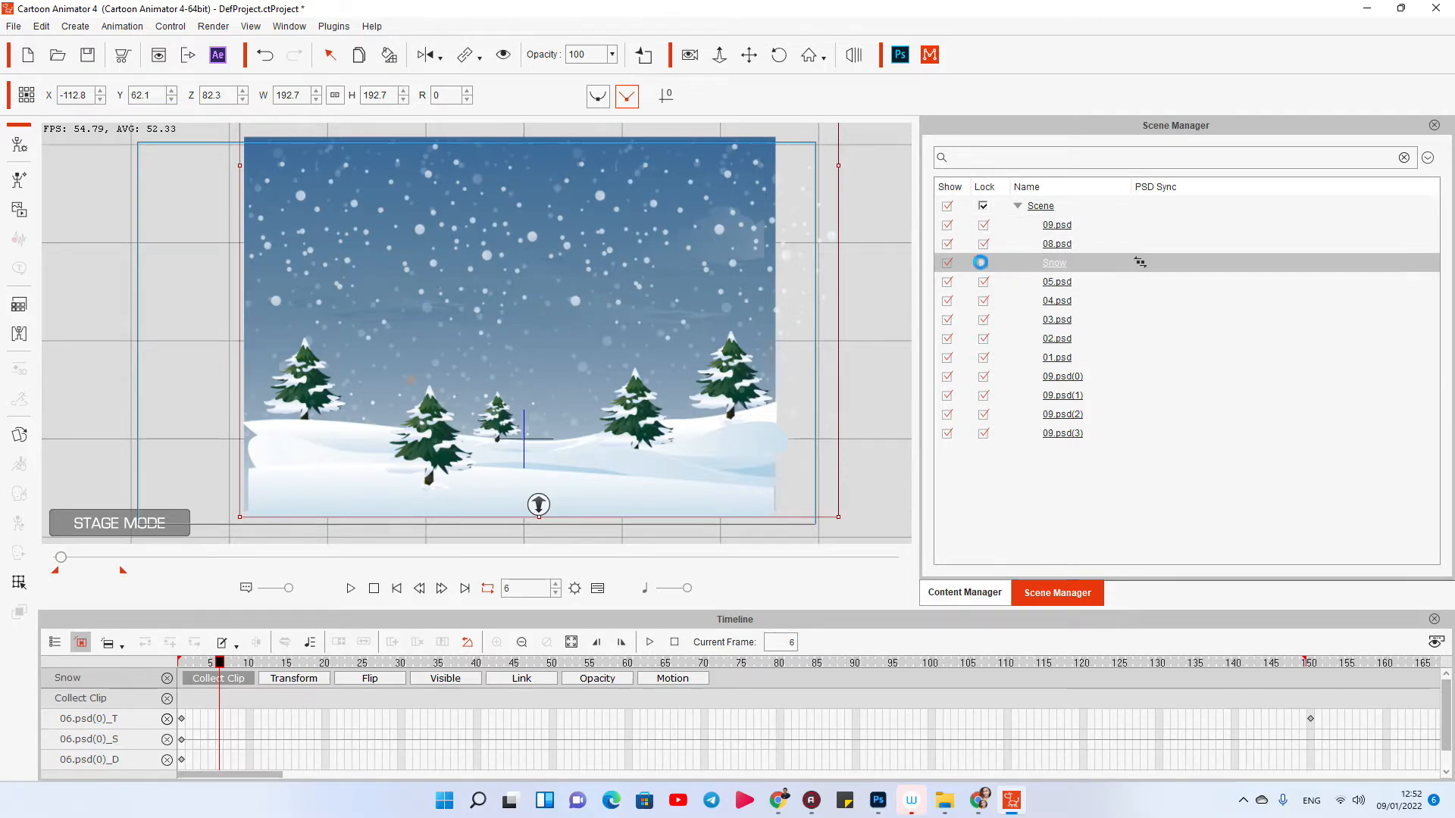
Step: Return to frame 1 and apply the Start action to the Snow scene object
{"action": "right_click", "coordinate": [576, 306]}
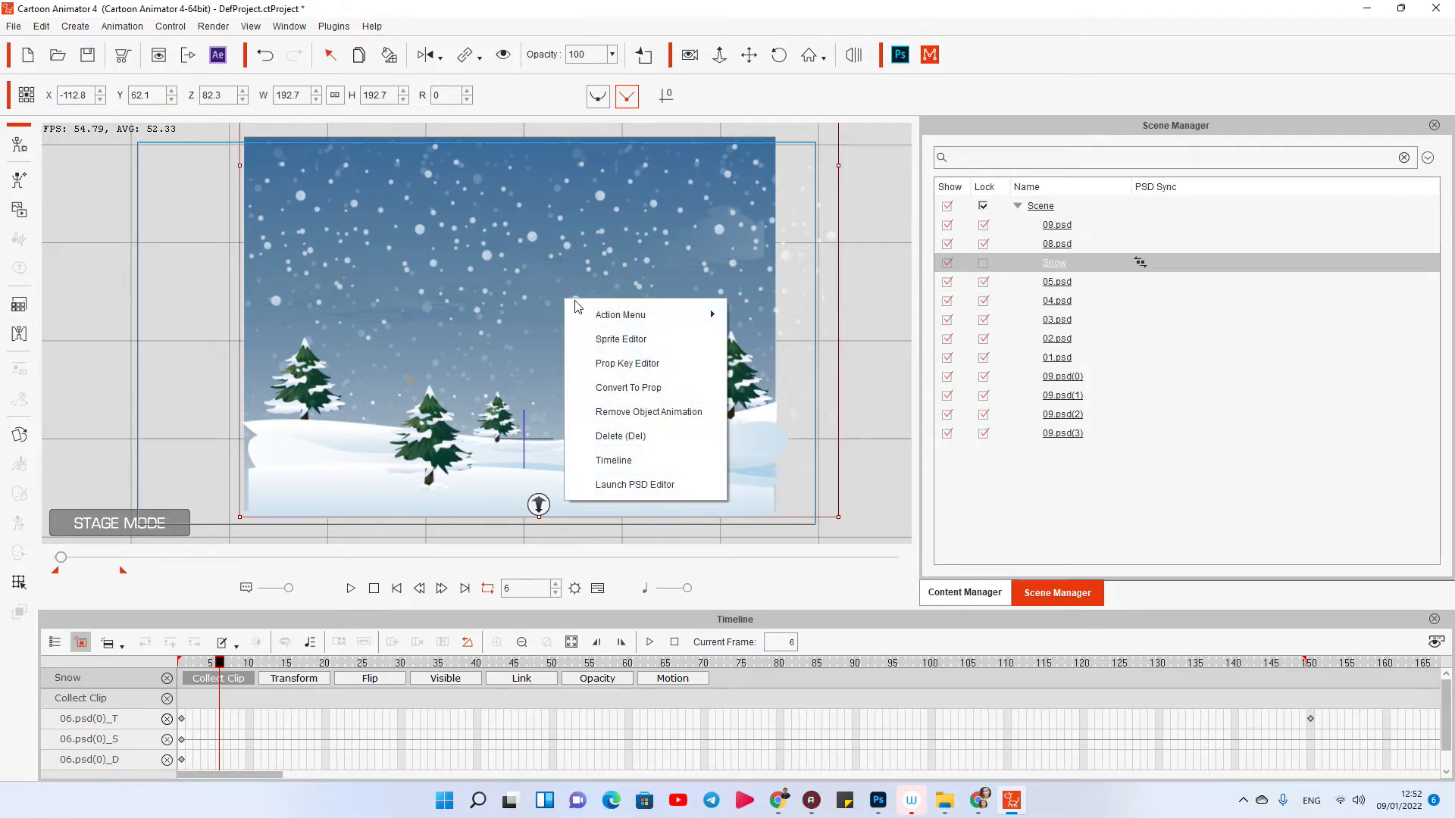
{"action": "left_click", "coordinate": [372, 589]}
{"action": "right_click", "coordinate": [286, 294]}
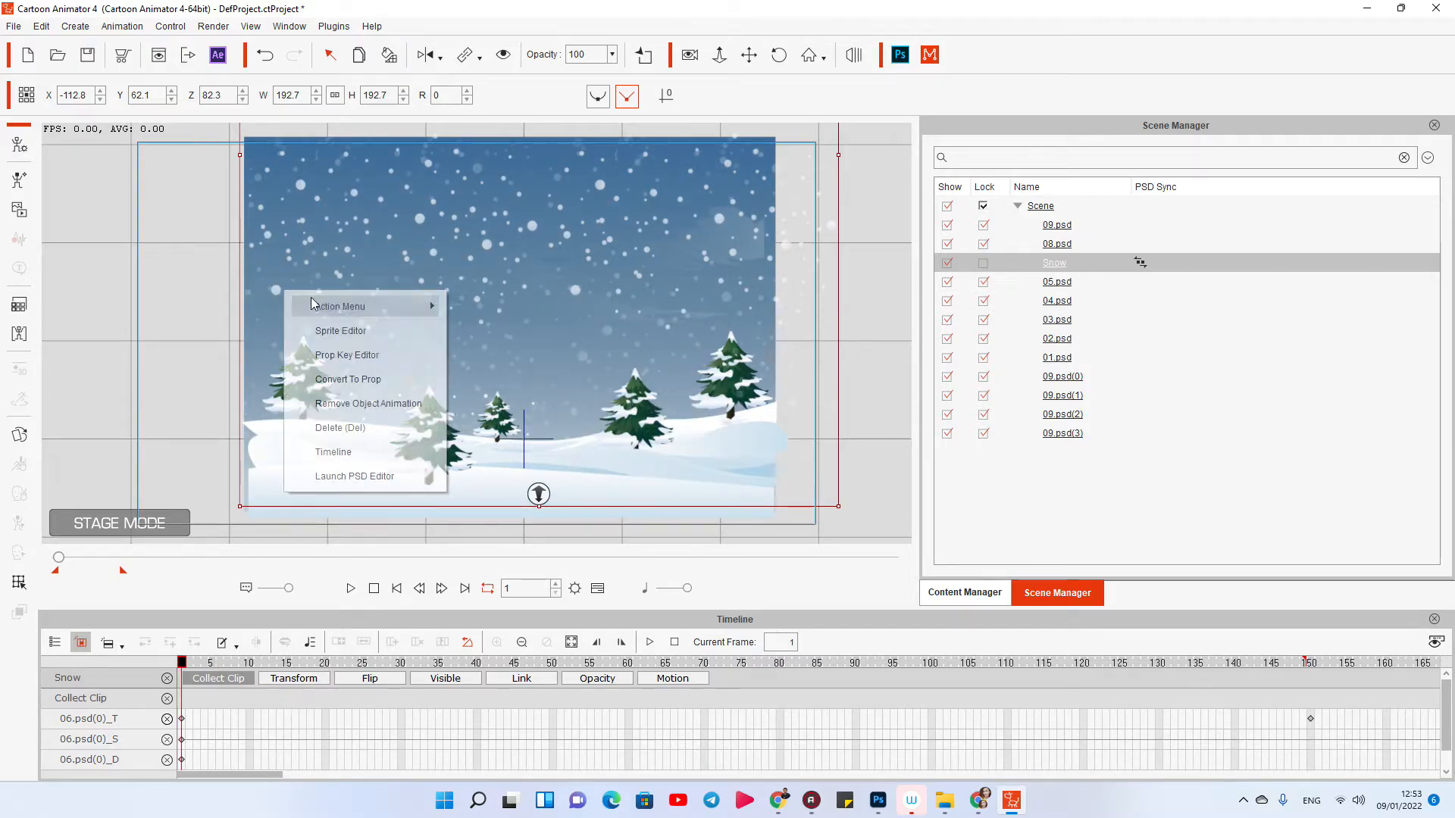
{"action": "mouse_move", "coordinate": [340, 308]}
{"action": "left_click", "coordinate": [481, 332]}
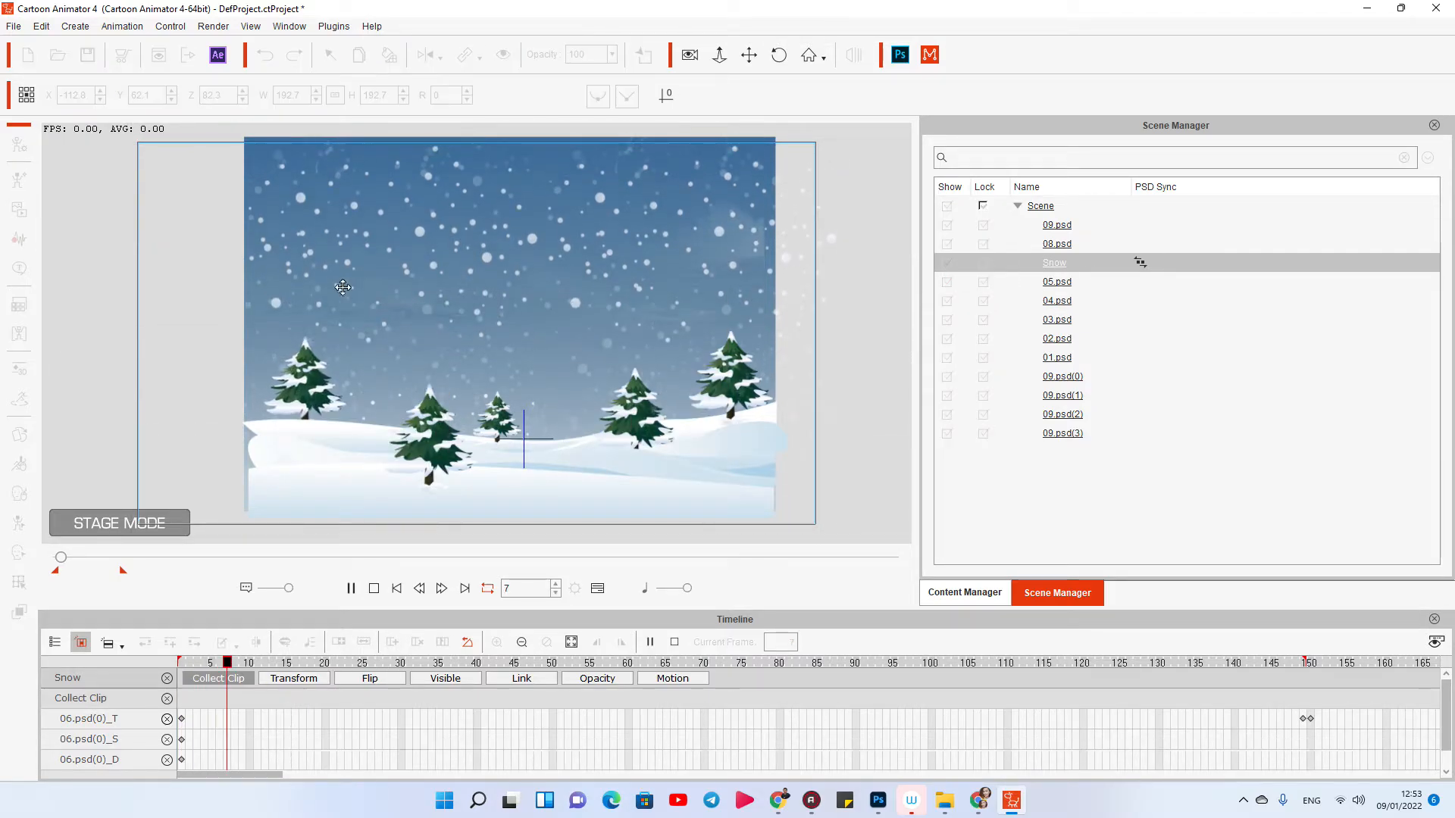
Step: Stop playback and remove the object animation from Snow
{"action": "left_click", "coordinate": [374, 589]}
{"action": "right_click", "coordinate": [277, 302]}
{"action": "left_click", "coordinate": [338, 416]}
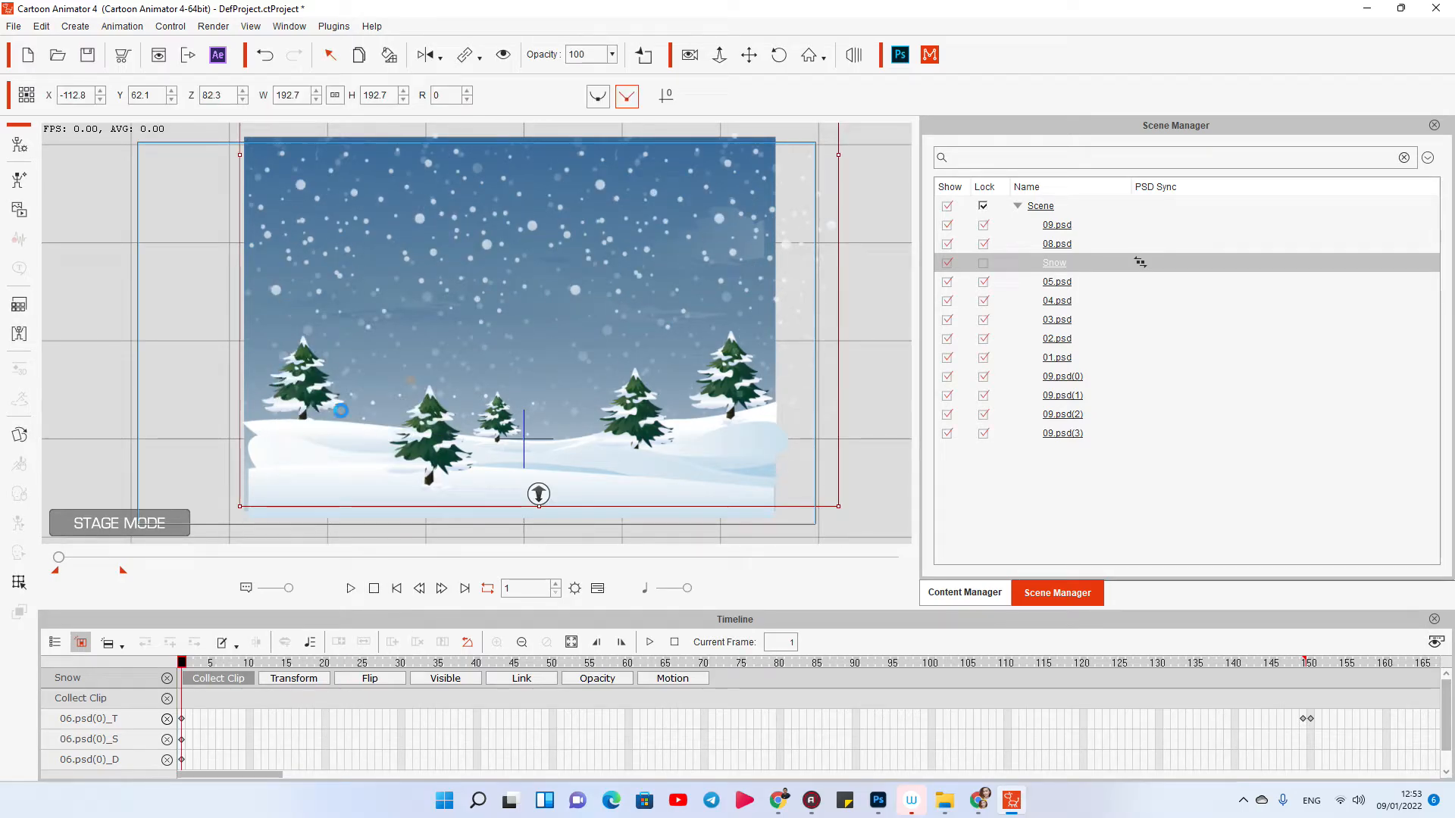
{"action": "right_click", "coordinate": [283, 295]}
{"action": "left_click", "coordinate": [307, 260]}
Step: Move Snow to about X -132.2, Y -43.7 and apply its Start action, with its Motion track shown
{"action": "left_click_drag", "start_coordinate": [421, 220], "coordinate": [401, 325]}
{"action": "right_click", "coordinate": [402, 324]}
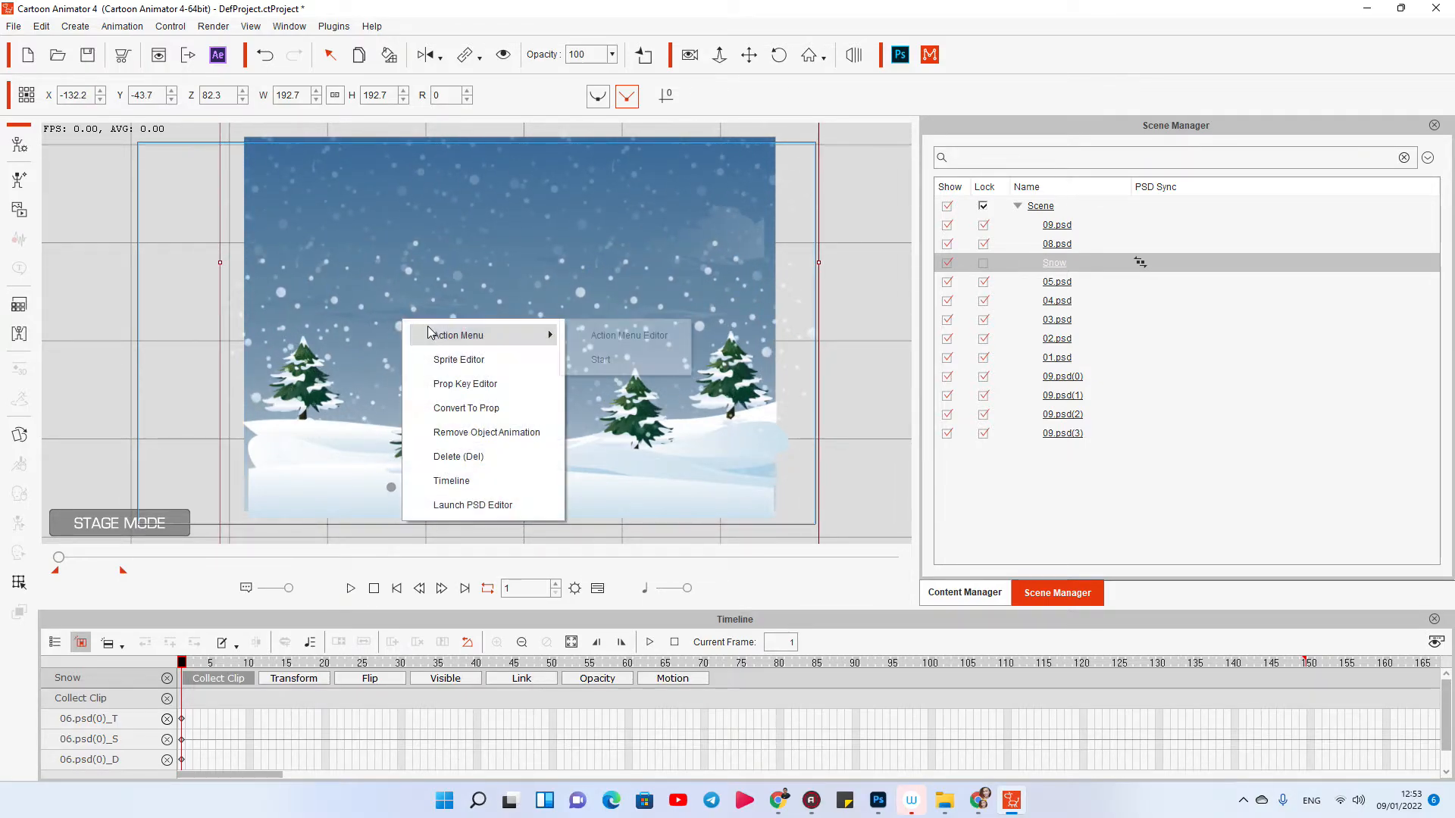
{"action": "mouse_move", "coordinate": [548, 329]}
{"action": "left_click", "coordinate": [598, 357]}
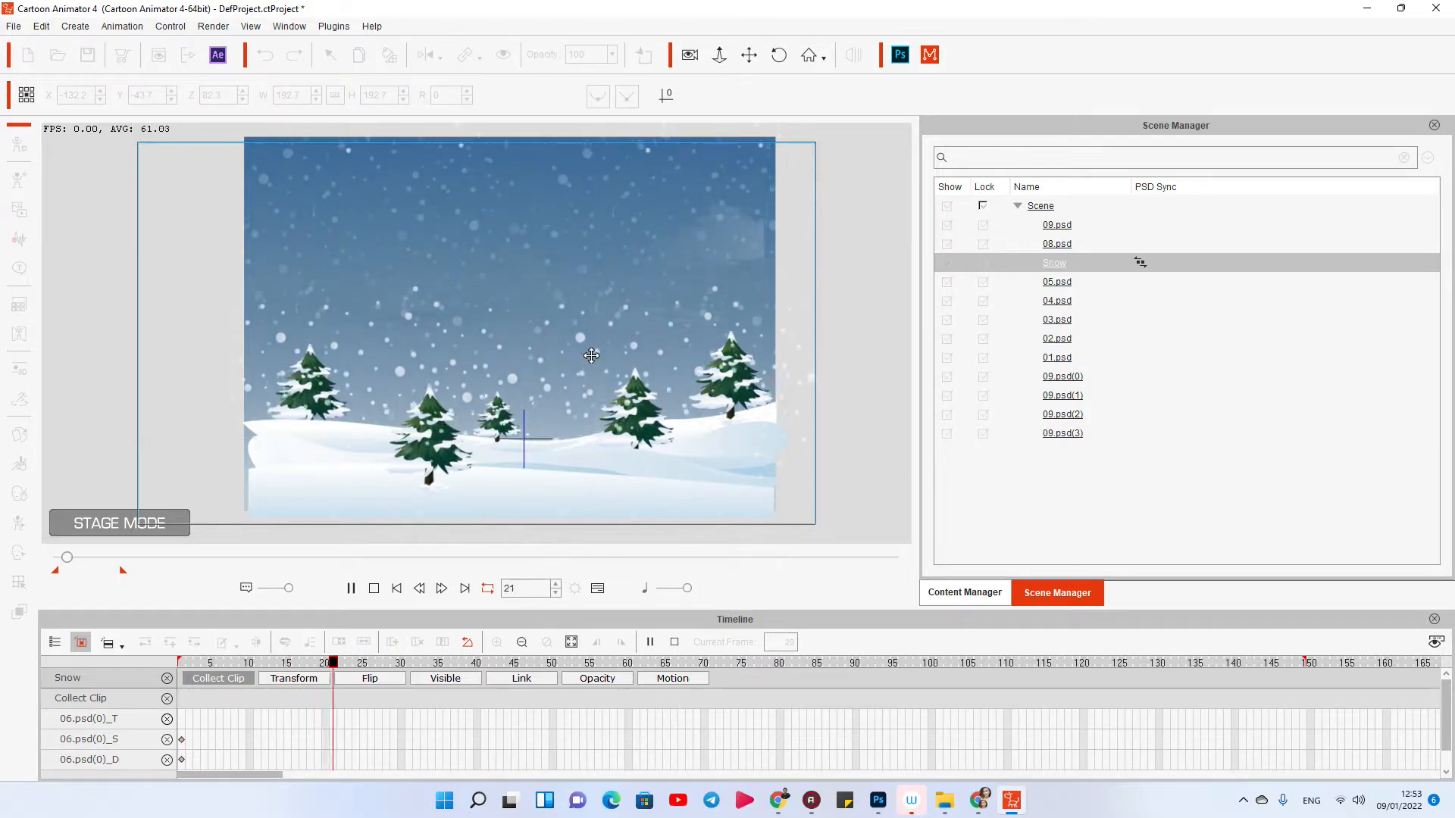
{"action": "left_click", "coordinate": [687, 679]}
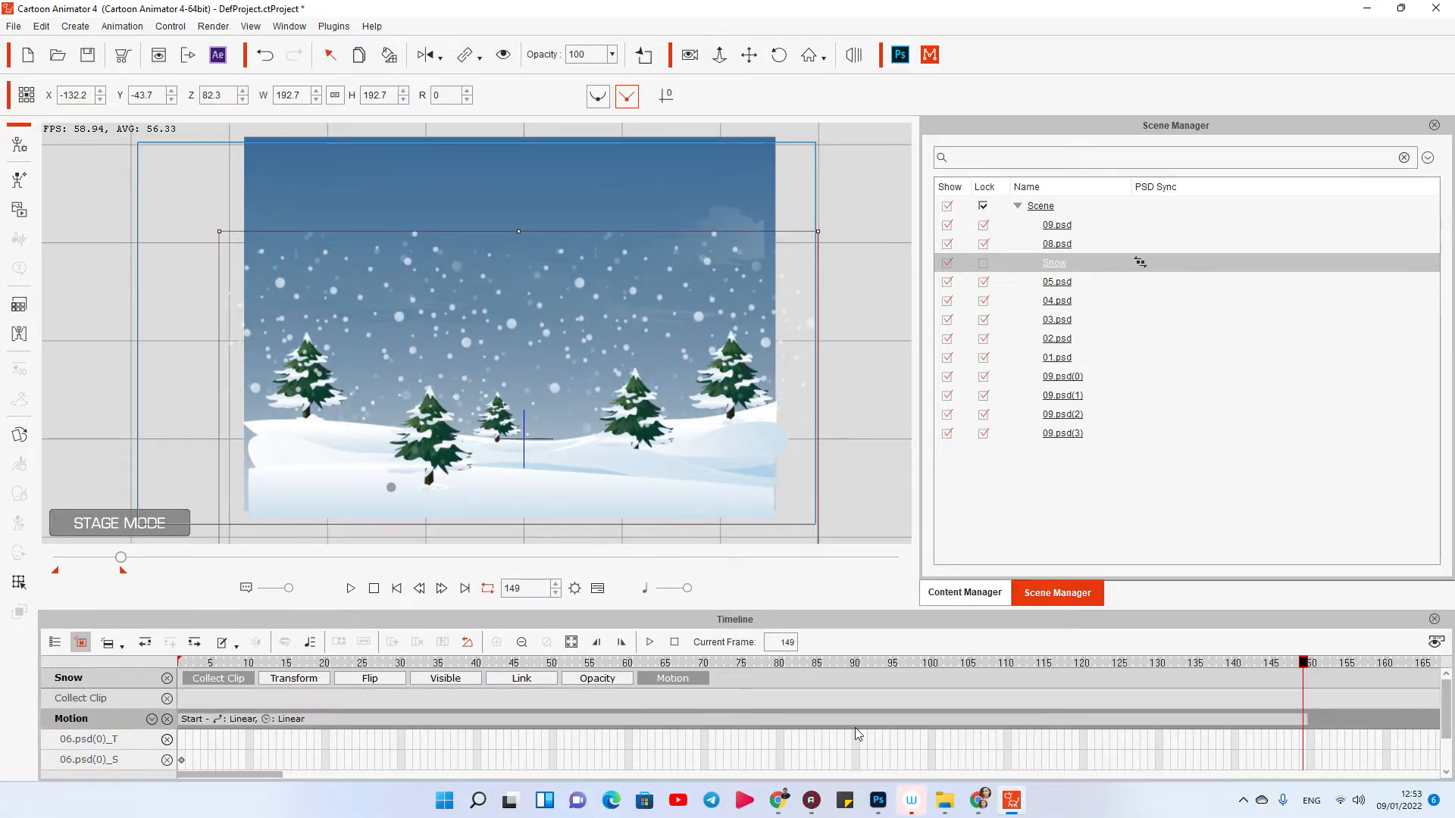
Step: Enlarge Snow to a width and height of about 251.4 with its transform key at frame 1, and preview the snowfall
{"action": "left_click", "coordinate": [1264, 719]}
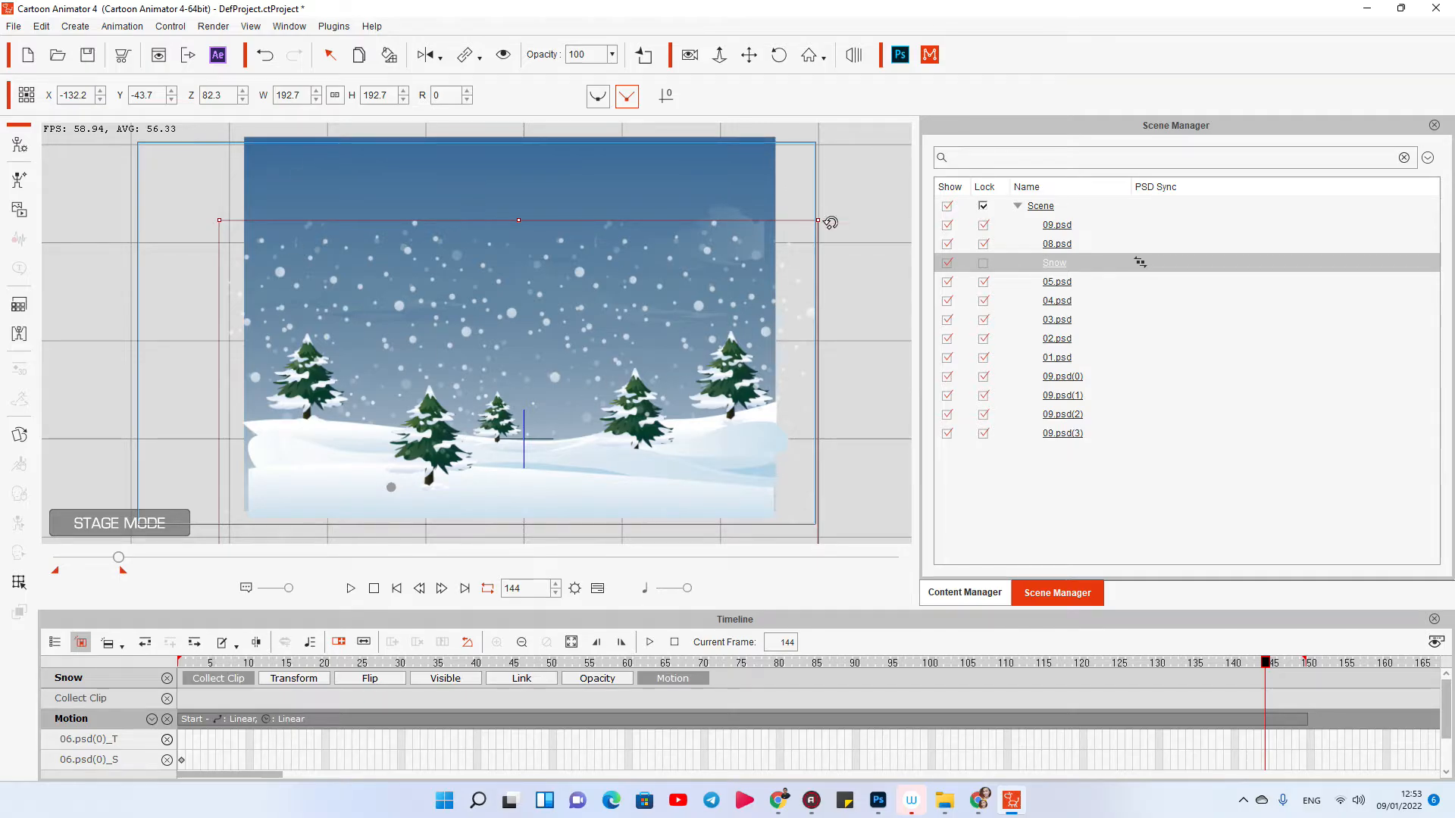
{"action": "left_click_drag", "start_coordinate": [819, 217], "coordinate": [946, 130]}
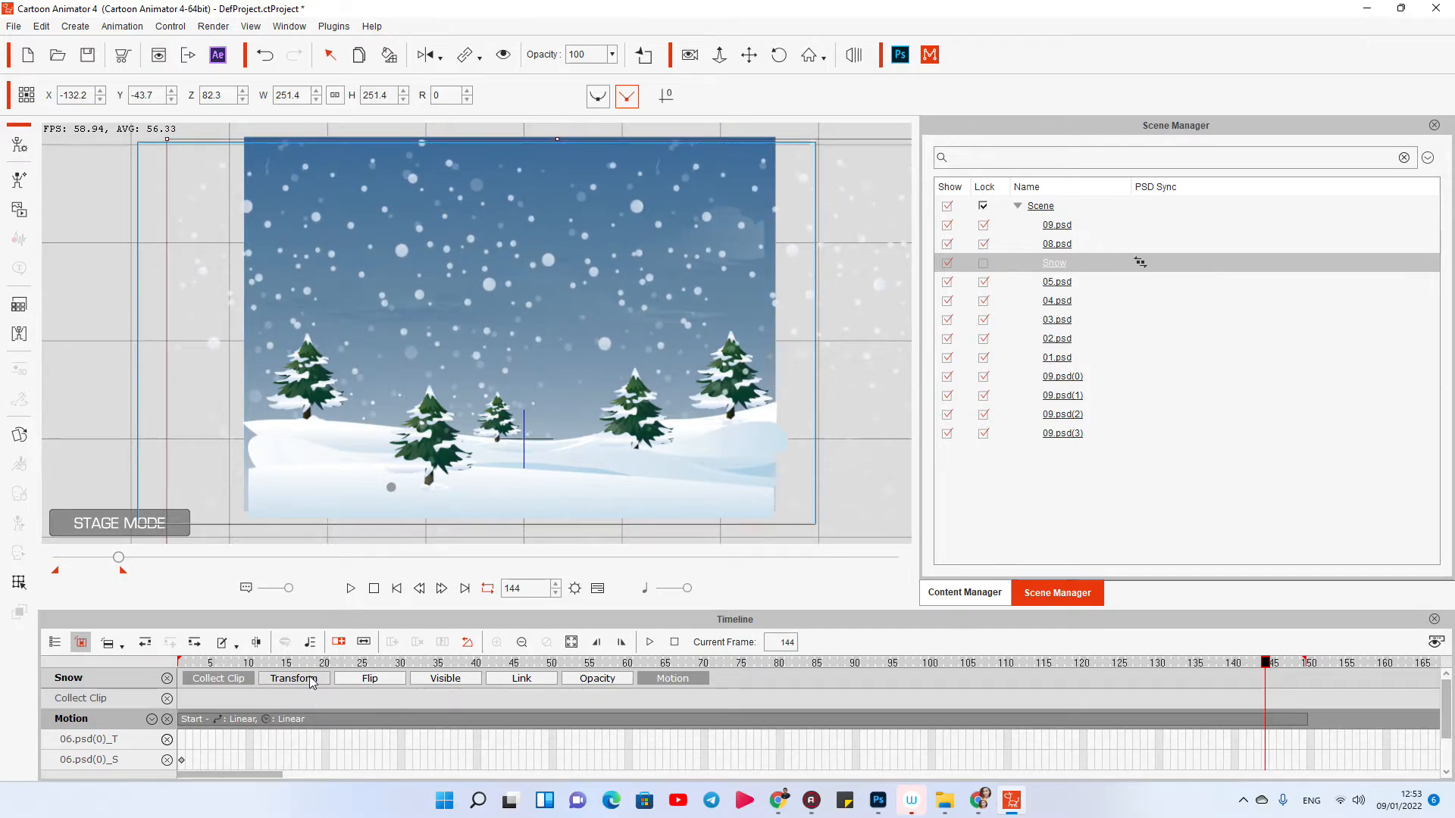
{"action": "left_click", "coordinate": [310, 680]}
{"action": "left_click_drag", "start_coordinate": [1266, 718], "coordinate": [160, 711]}
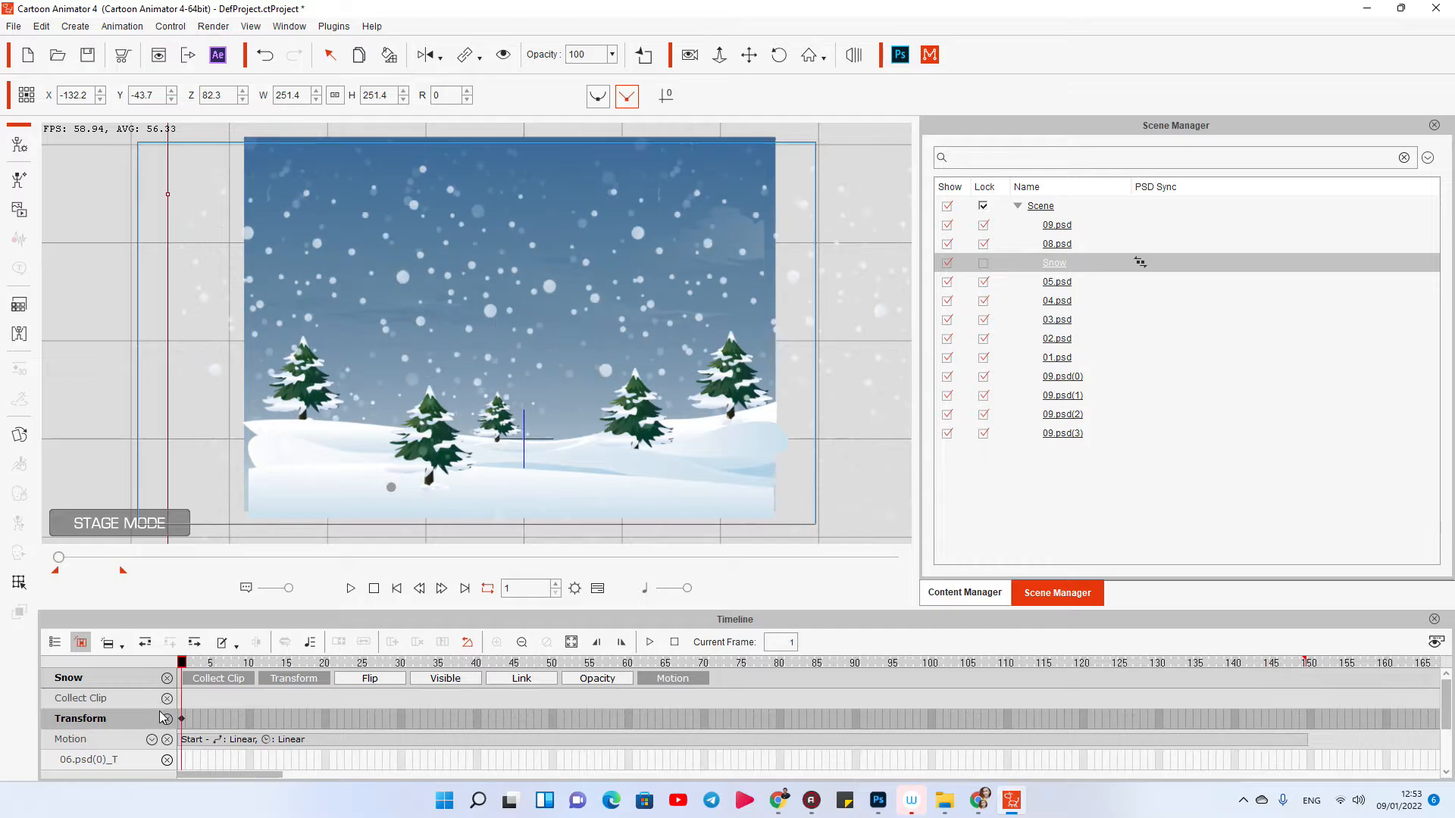
{"action": "left_click", "coordinate": [351, 588]}
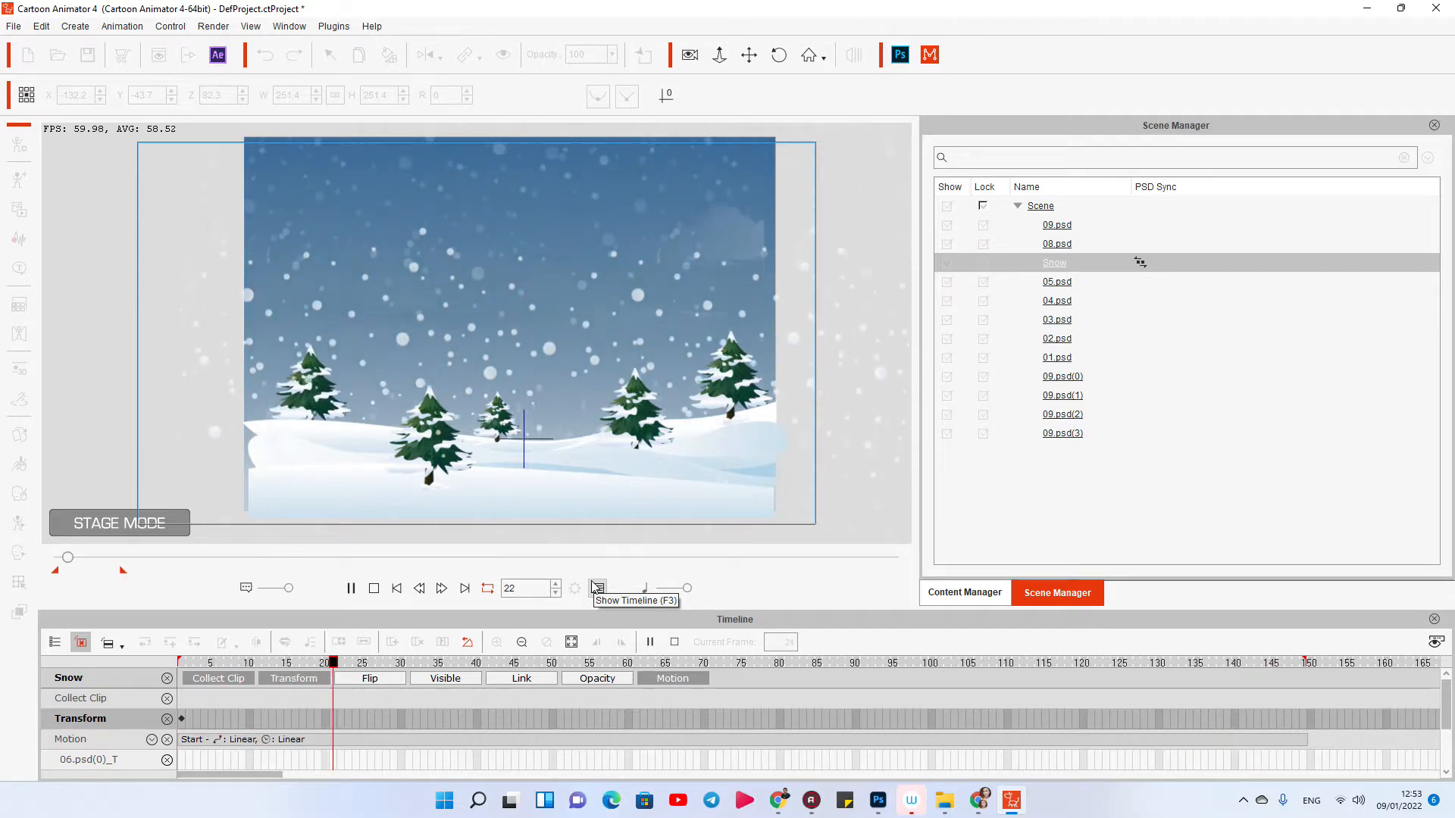
{"action": "left_click", "coordinate": [373, 590]}
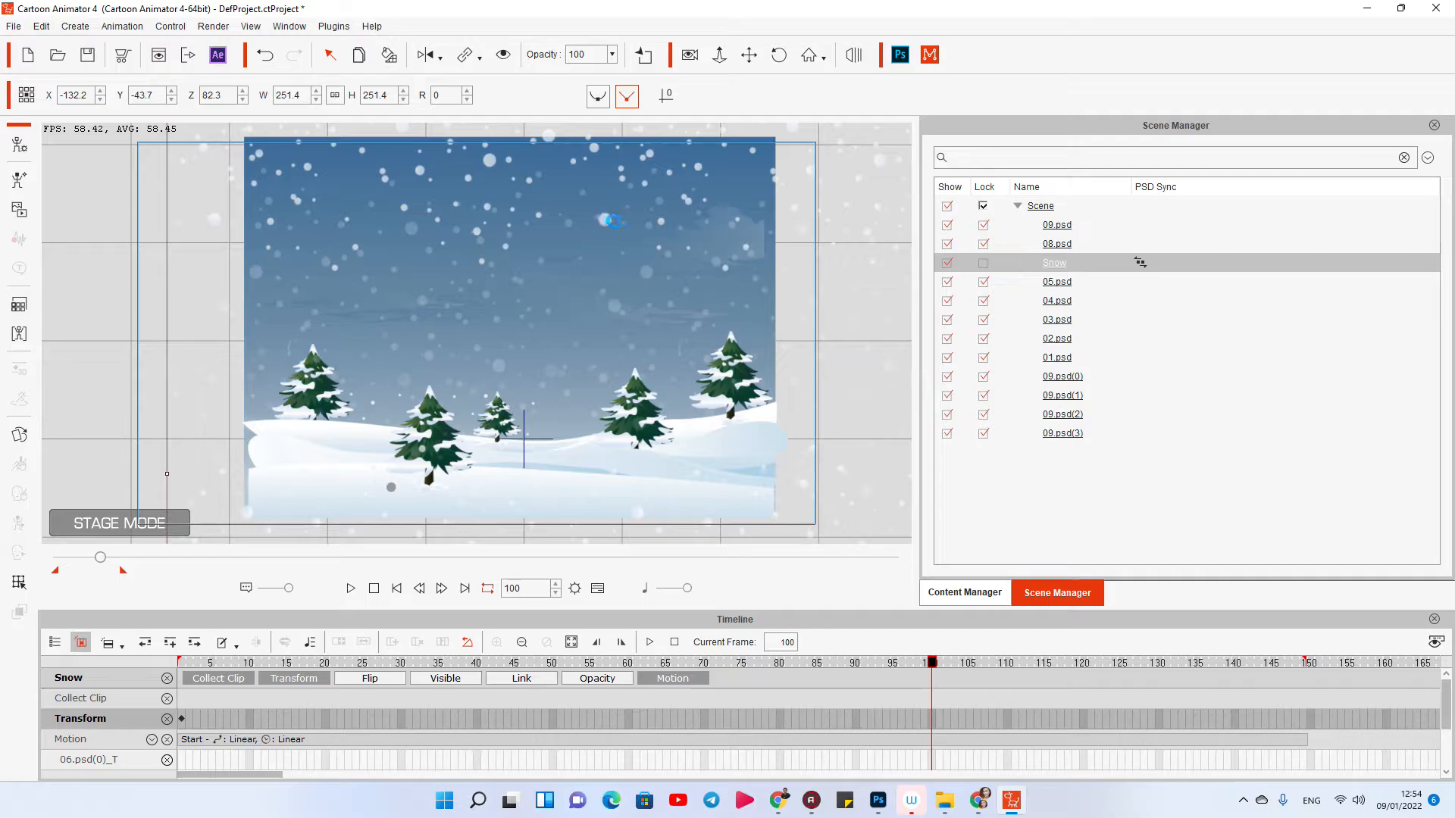
Step: Duplicate Snow and place the copy at about X -189.6, Y -15.4 with a rotation of 14
{"action": "left_click_drag", "start_coordinate": [630, 225], "coordinate": [543, 350]}
{"action": "left_click_drag", "start_coordinate": [503, 155], "coordinate": [576, 171]}
{"action": "left_click_drag", "start_coordinate": [583, 272], "coordinate": [561, 156]}
Step: Apply the Start action to the Snow copy and shift its motion clip to the start of the timeline
{"action": "right_click", "coordinate": [534, 226]}
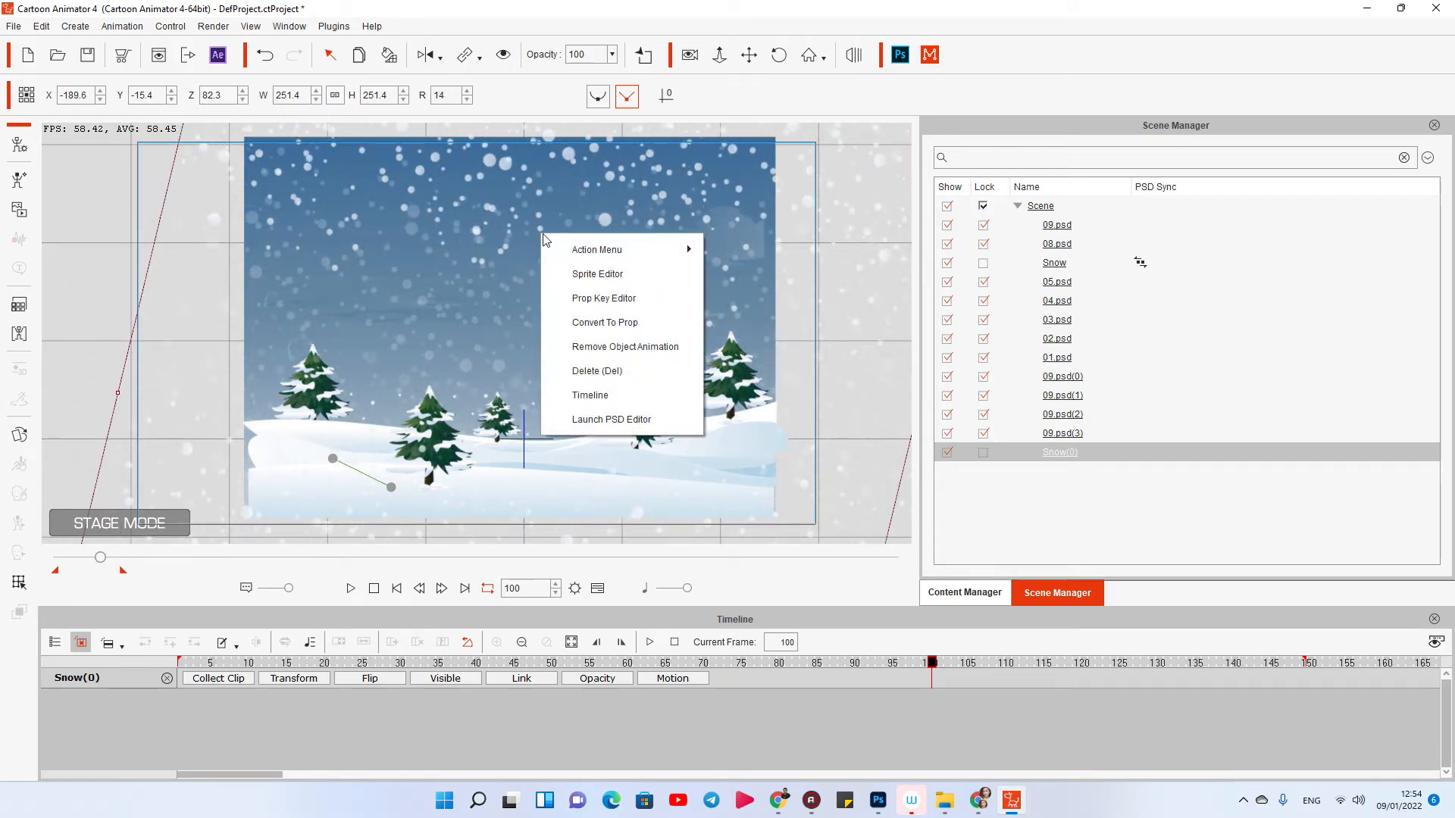
{"action": "left_click", "coordinate": [576, 336]}
{"action": "right_click", "coordinate": [506, 252]}
{"action": "mouse_move", "coordinate": [643, 259]}
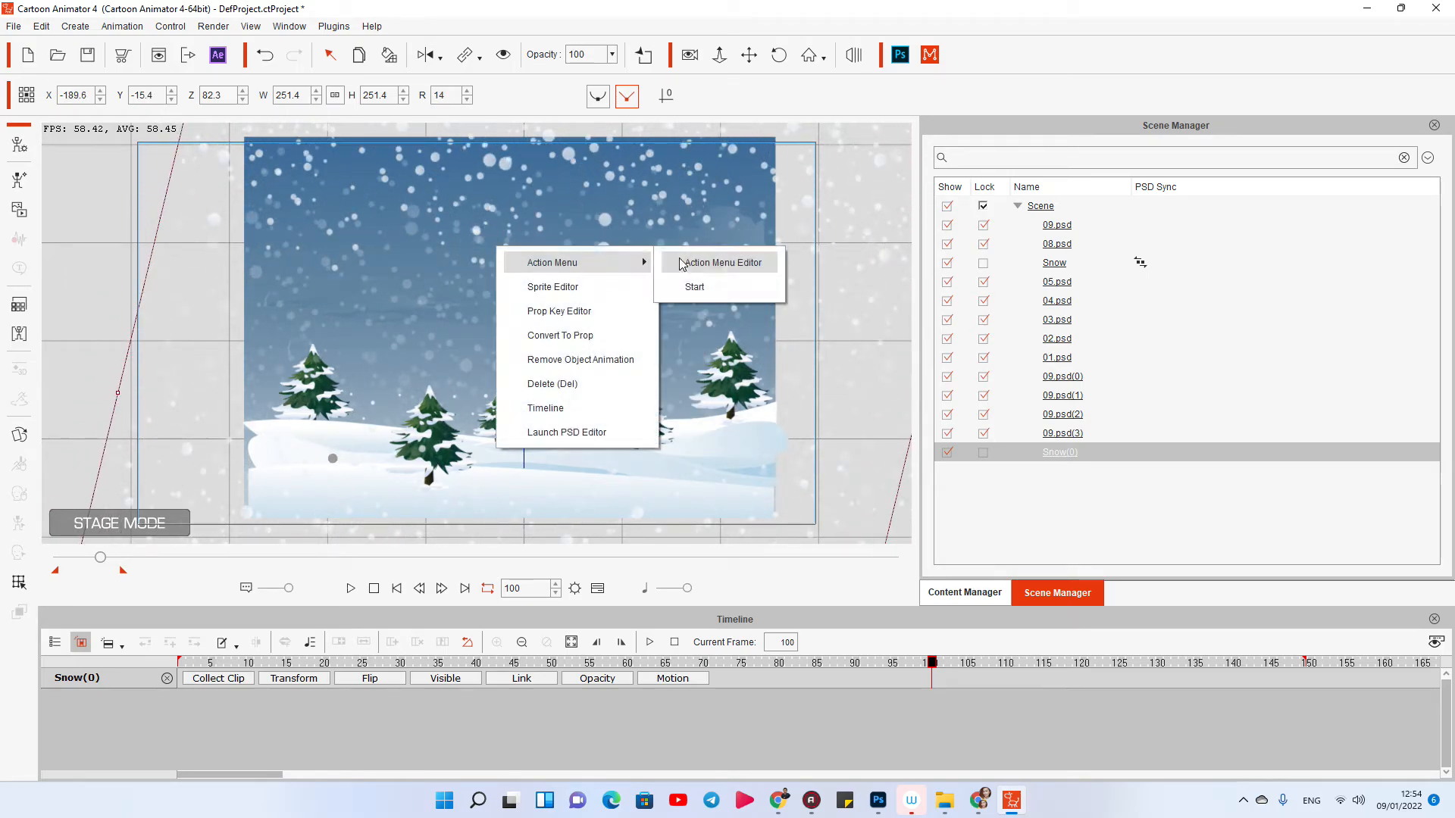
{"action": "left_click", "coordinate": [699, 288]}
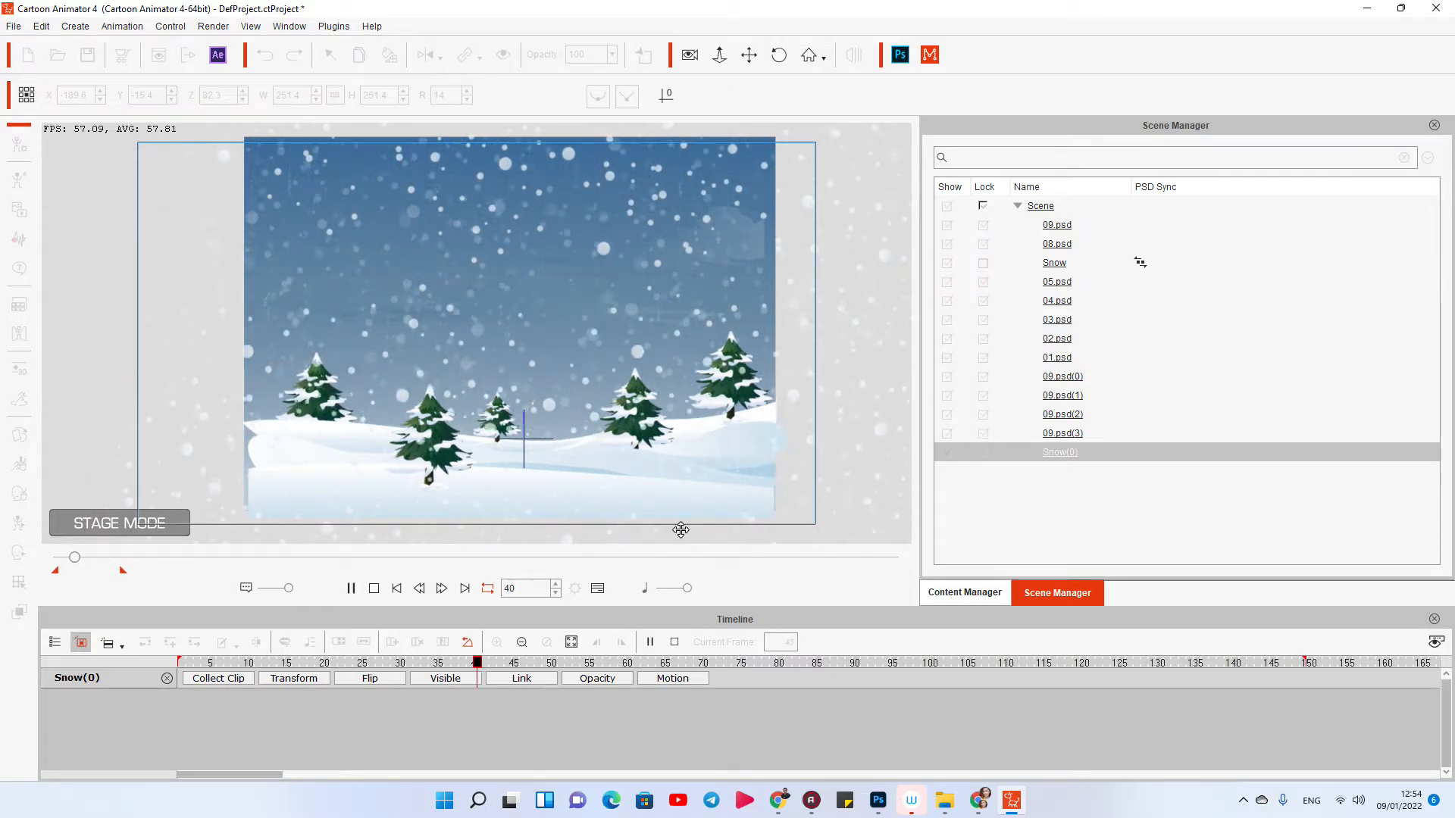
{"action": "left_click", "coordinate": [677, 680]}
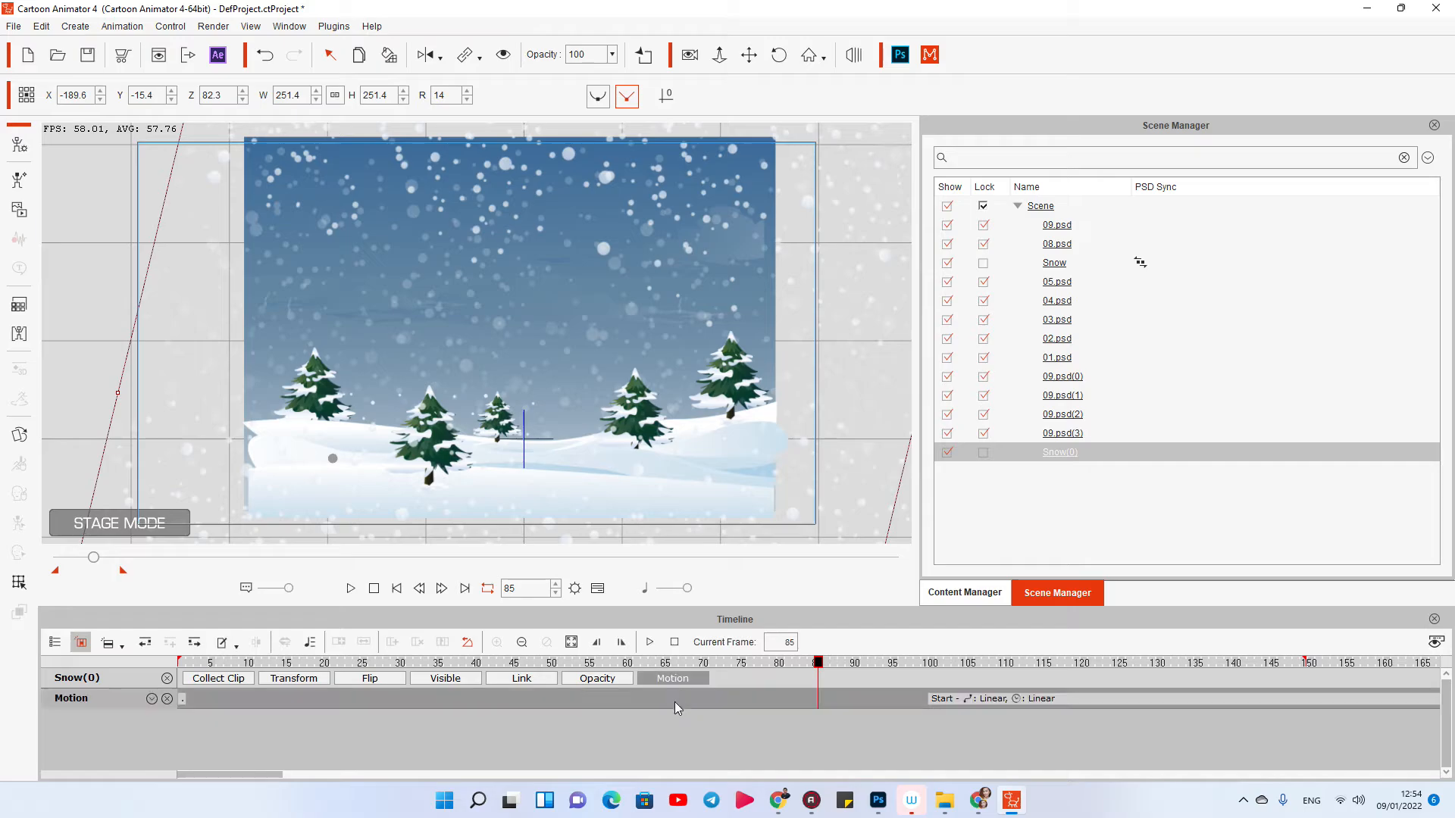
{"action": "left_click_drag", "start_coordinate": [959, 706], "coordinate": [196, 705]}
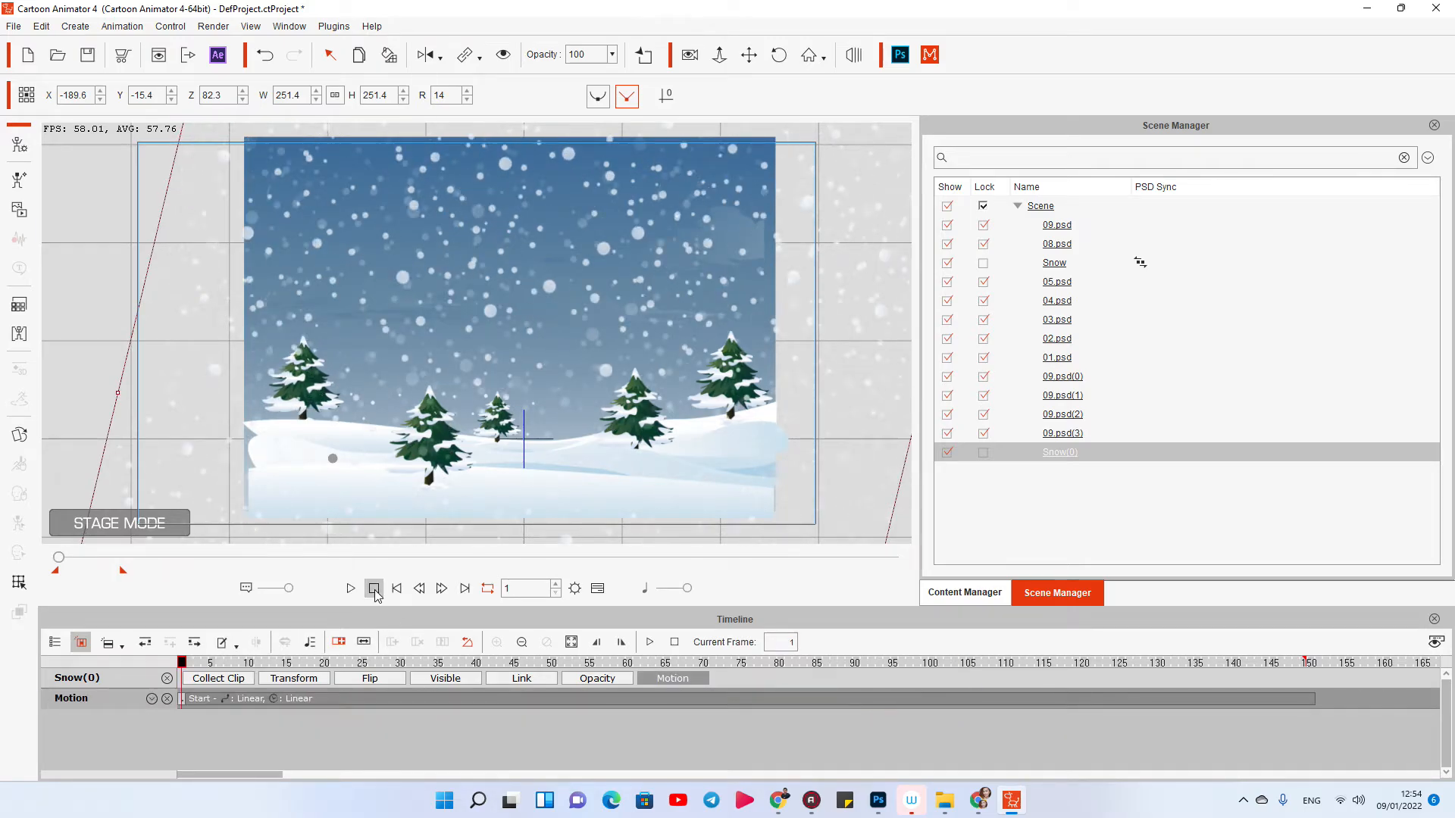
Step: Stretch the Snow copy's motion clip to end just past frame 165 and preview the combined snowfall
{"action": "left_click", "coordinate": [351, 588]}
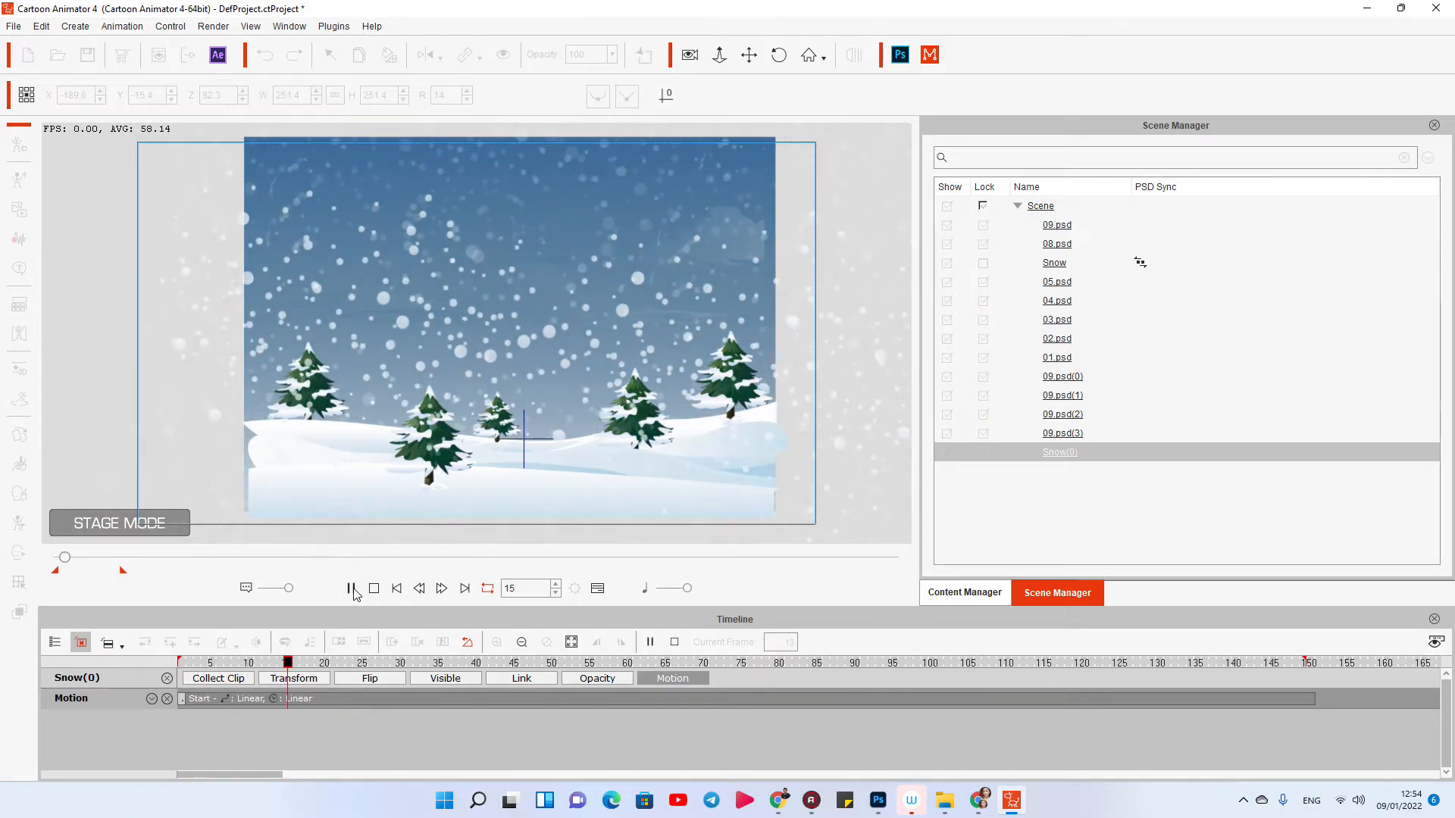
{"action": "left_click", "coordinate": [1267, 695]}
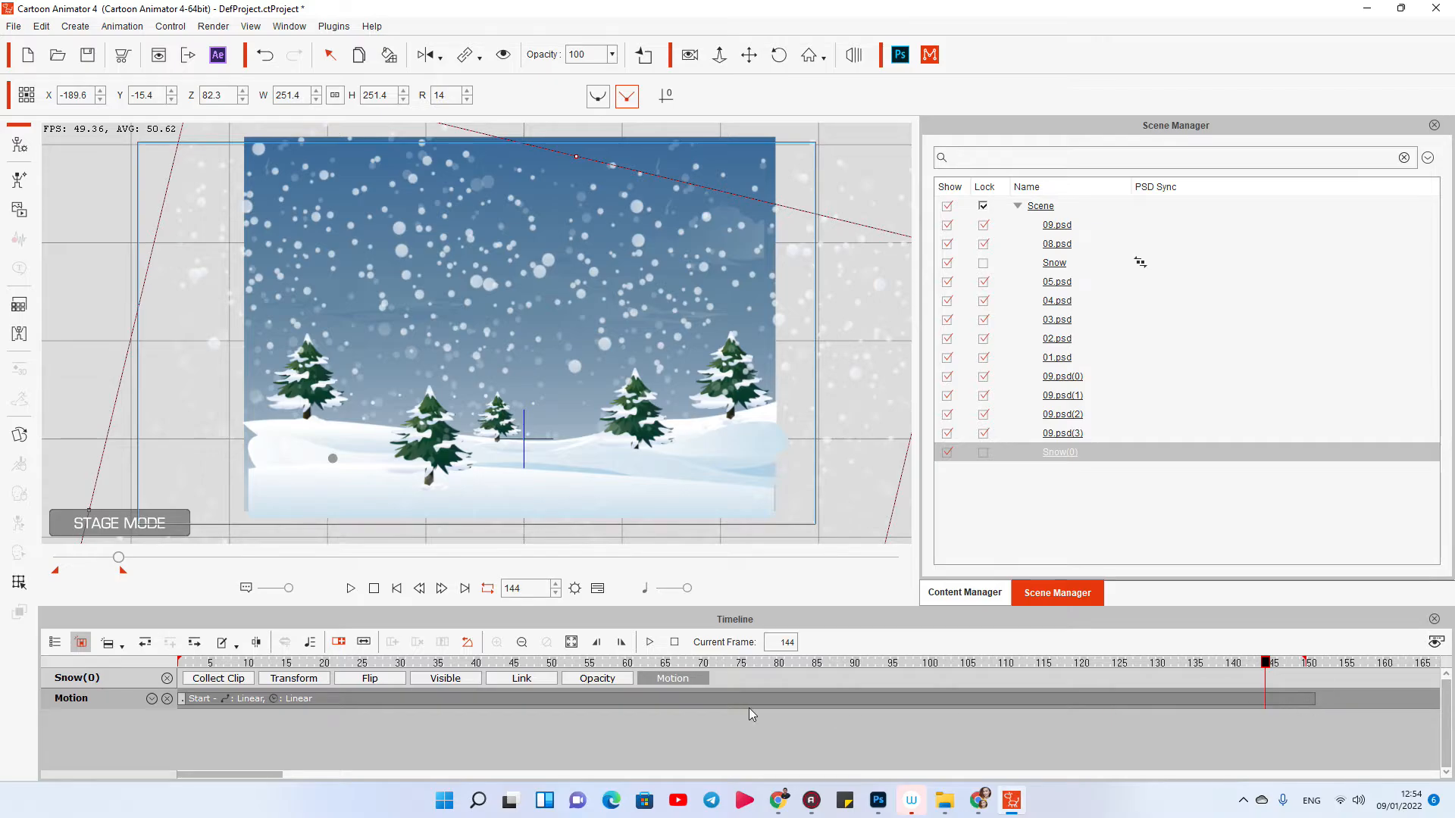
{"action": "left_click", "coordinate": [1309, 700]}
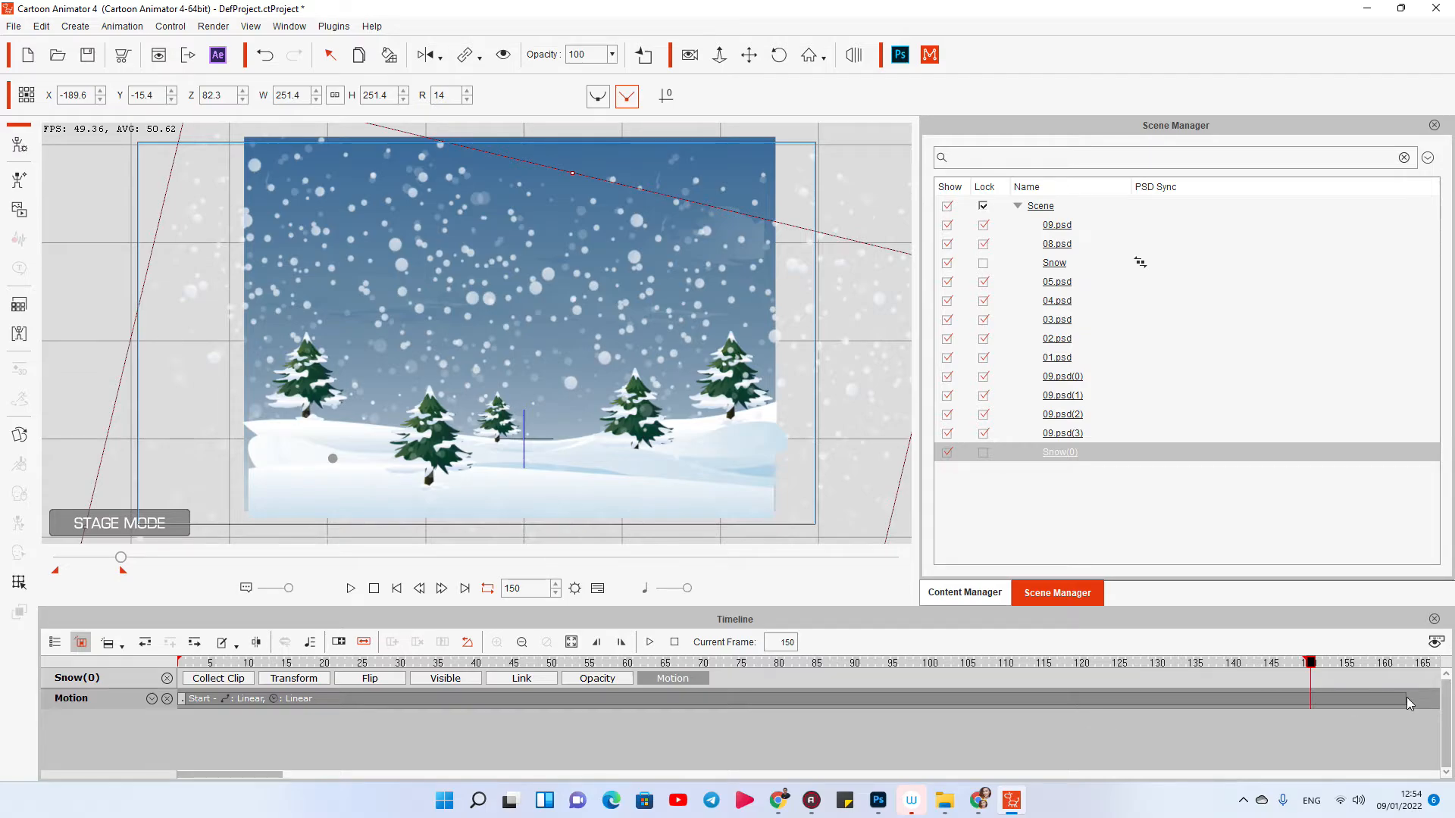
{"action": "left_click", "coordinate": [359, 589]}
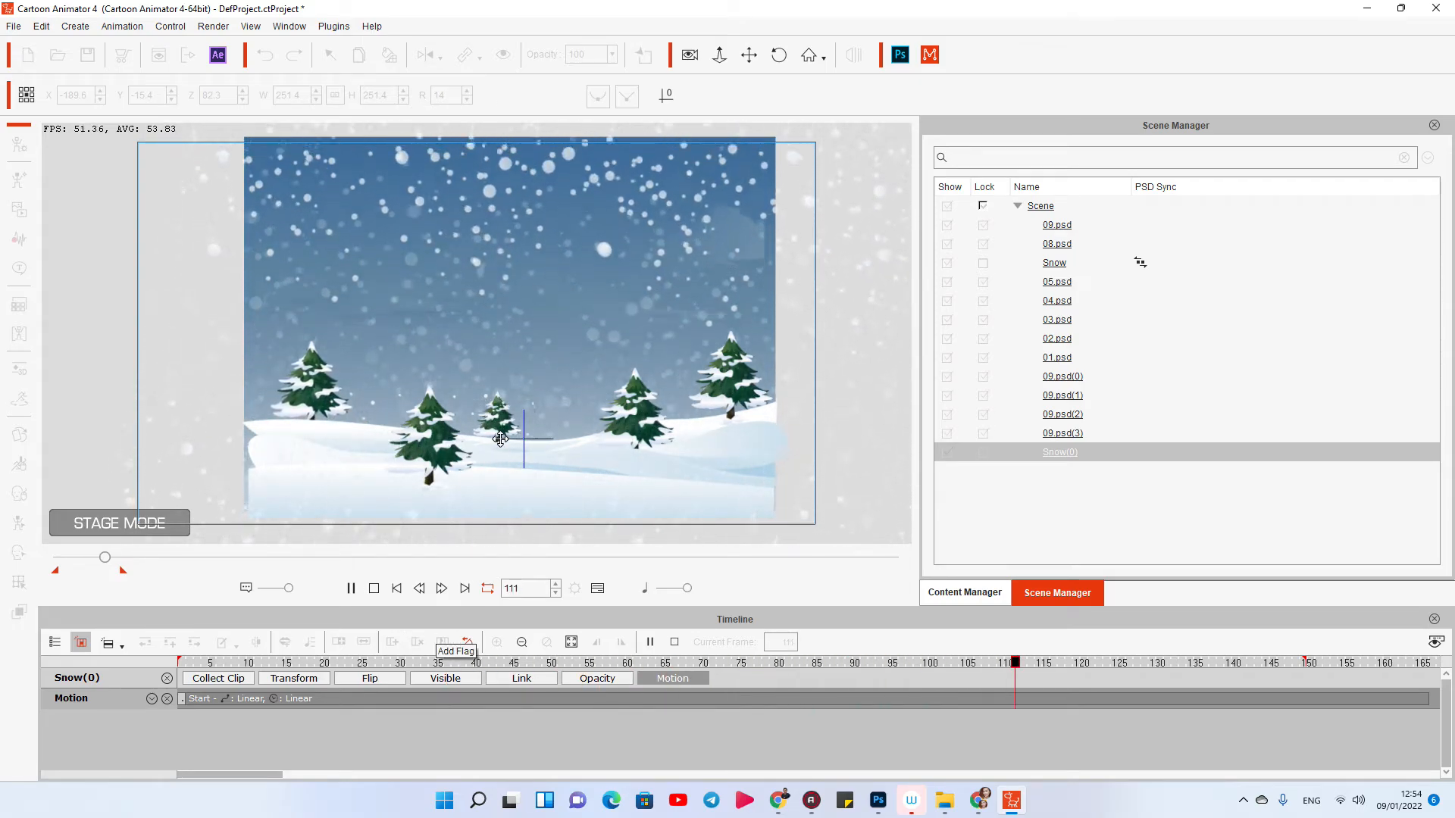
{"action": "key", "text": "space"}
Step: Preview the layered snowfall close up around the trees and inspect the timelines of both Snow objects
{"action": "scroll", "coordinate": [592, 261], "scroll_direction": "up", "scroll_amount": 5}
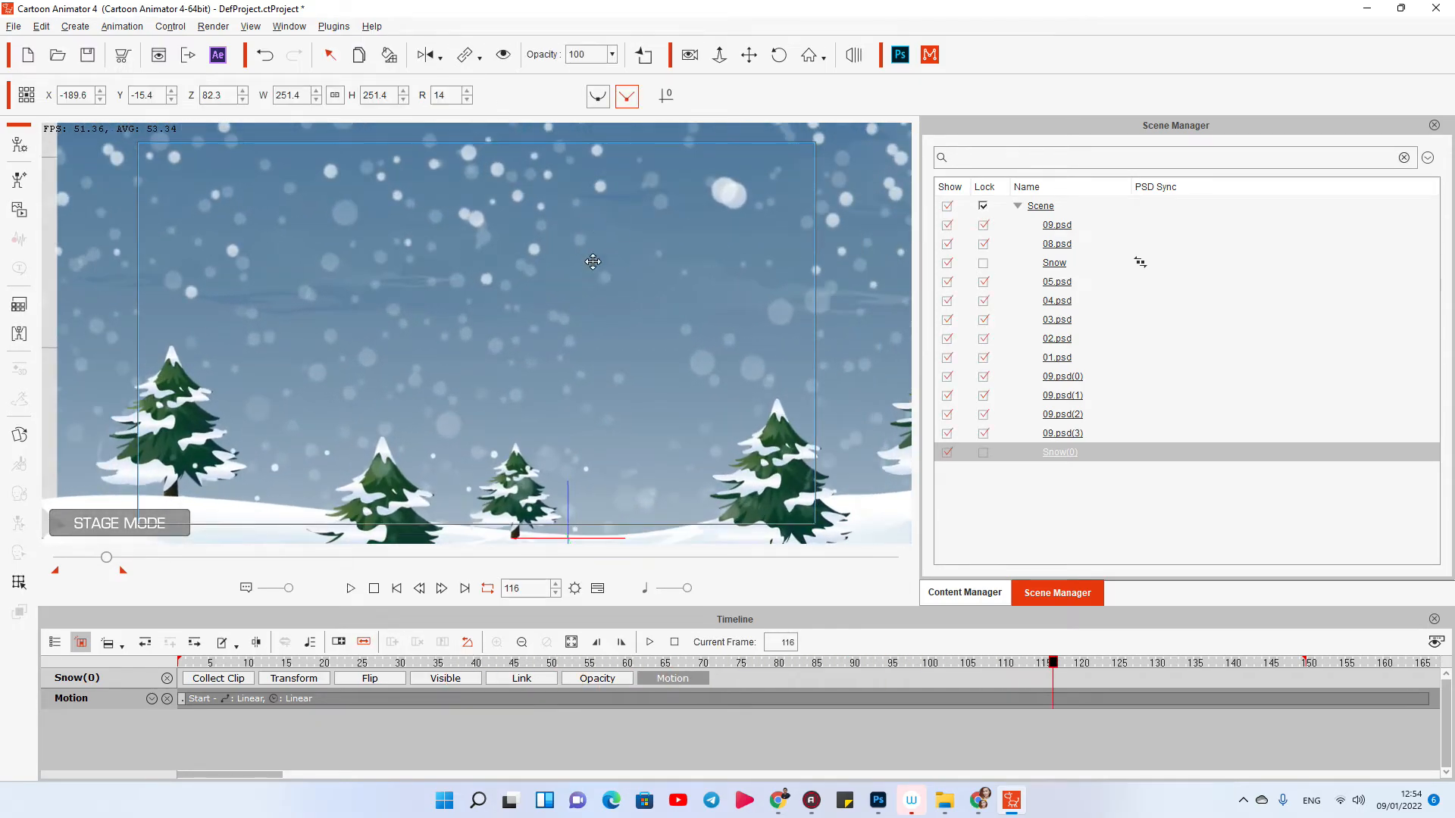
{"action": "left_click_drag", "start_coordinate": [594, 330], "coordinate": [573, 197]}
{"action": "scroll", "coordinate": [574, 285], "scroll_direction": "up", "scroll_amount": 3}
{"action": "left_click_drag", "start_coordinate": [587, 324], "coordinate": [594, 288]}
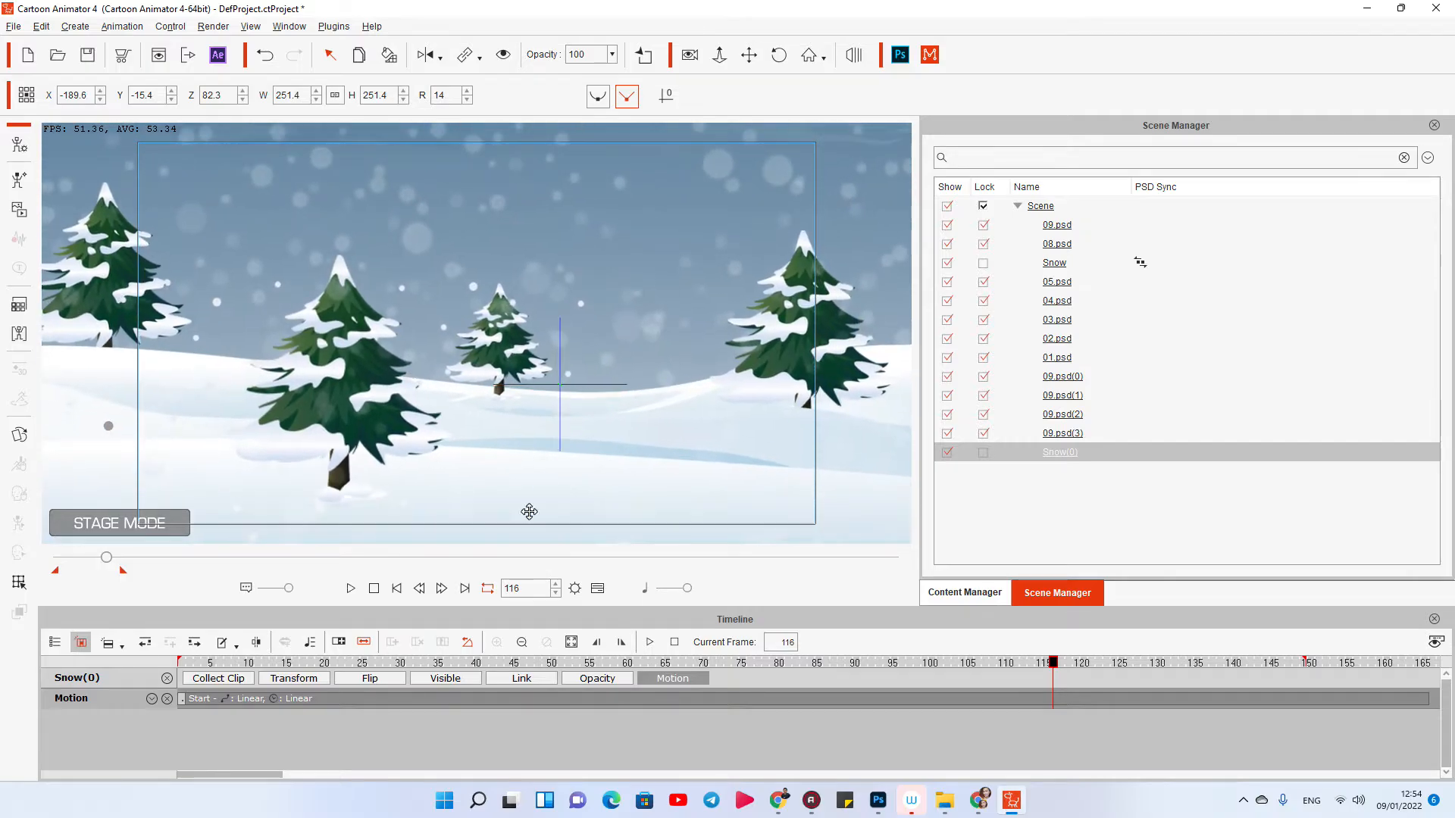
{"action": "left_click", "coordinate": [350, 589]}
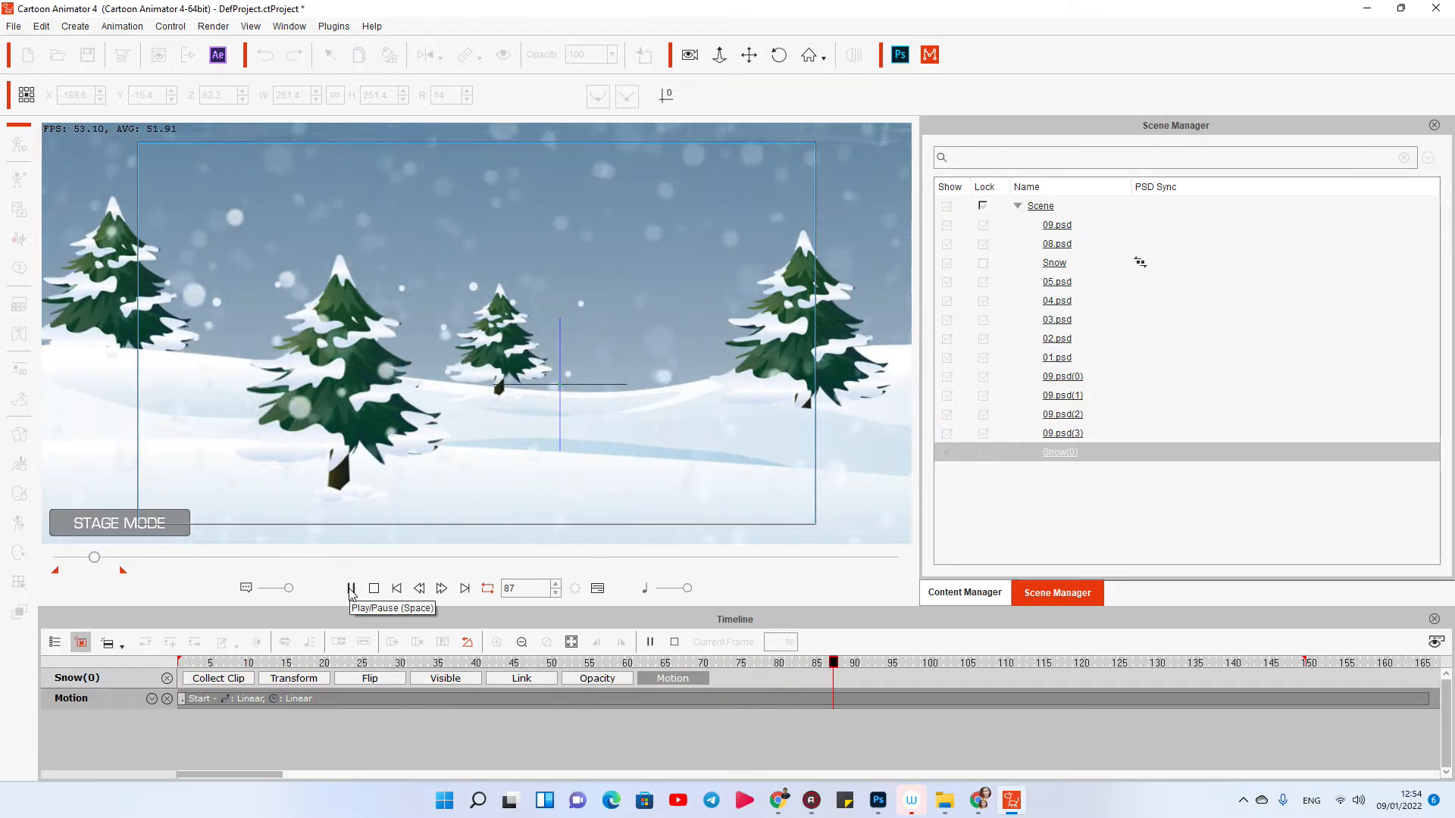
{"action": "left_click", "coordinate": [1072, 457]}
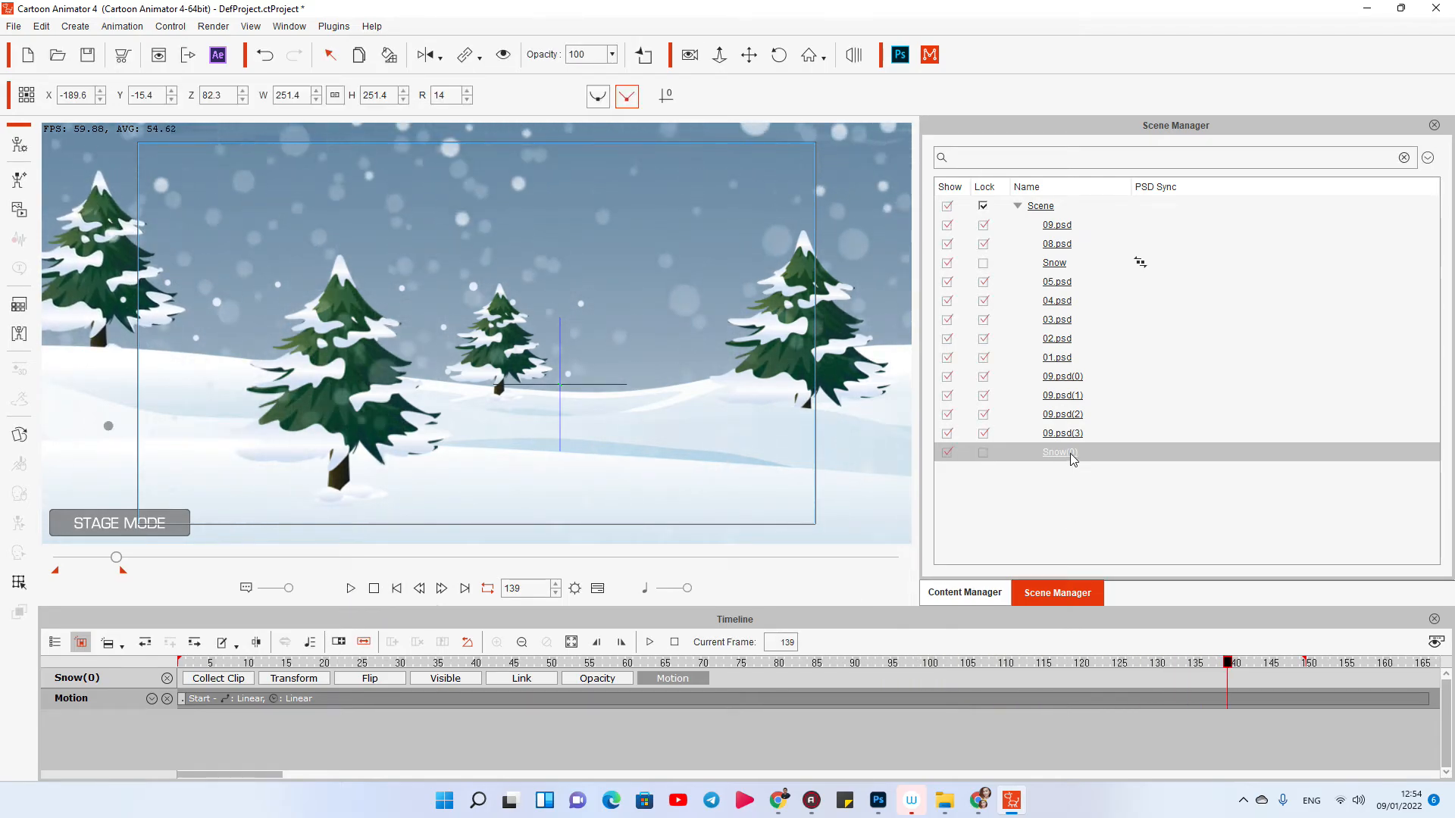
{"action": "left_click", "coordinate": [1136, 262]}
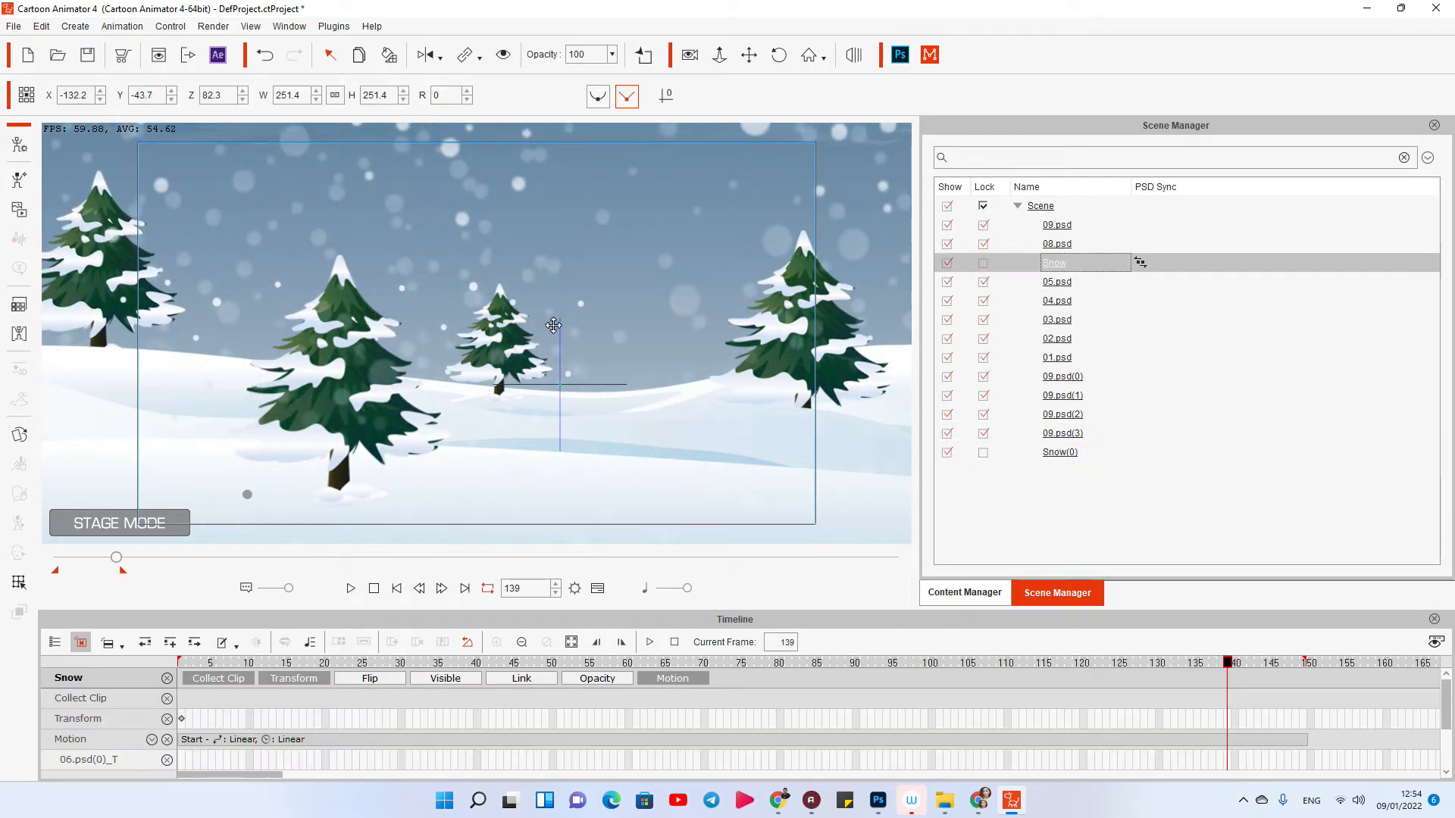
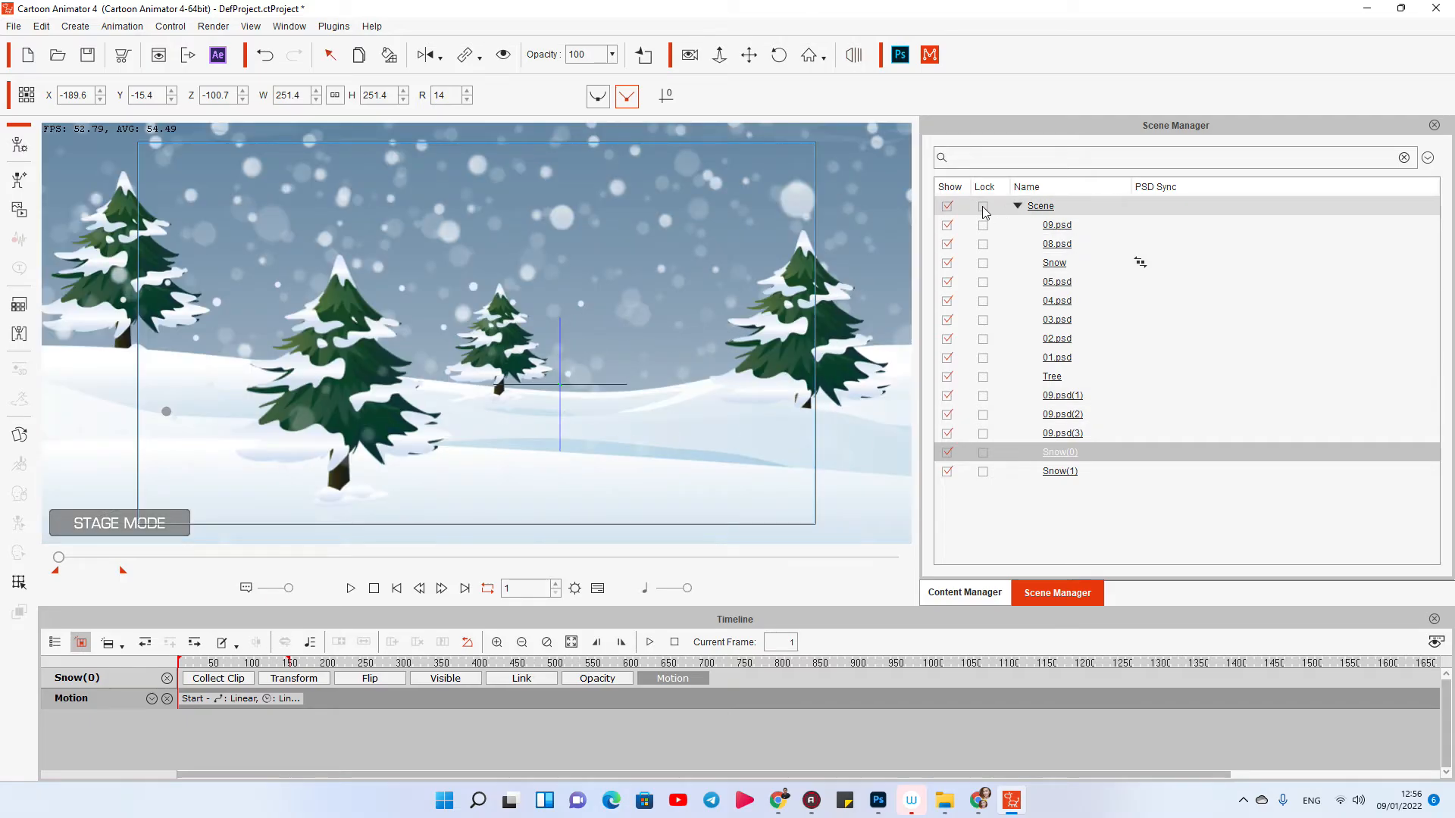
Step: Add the Ashley_S character from the G3 360 Character-Vector Buddies templates to the snowy scene
{"action": "left_click", "coordinate": [996, 597]}
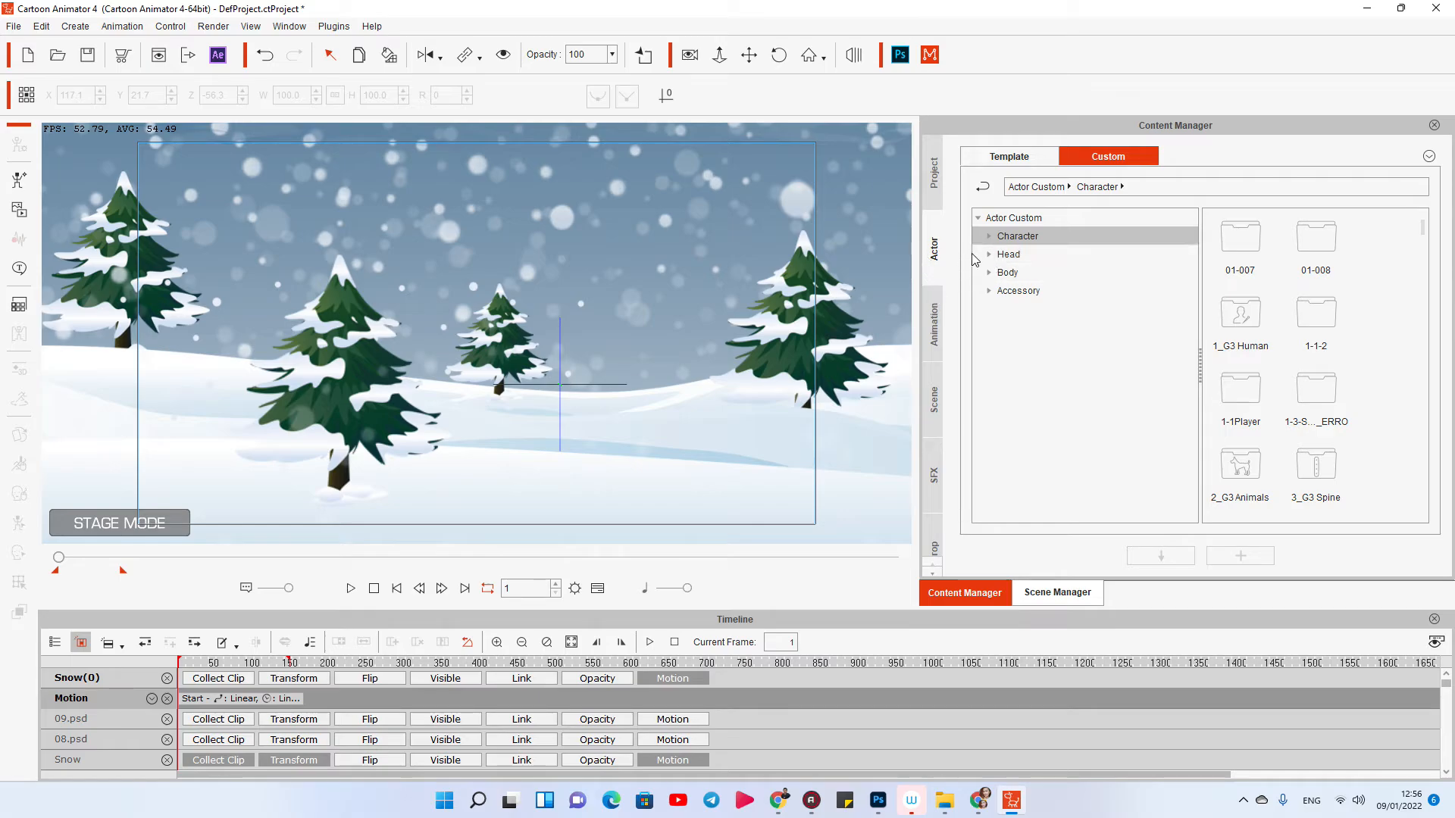
{"action": "left_click", "coordinate": [989, 237]}
{"action": "left_click", "coordinate": [1039, 275]}
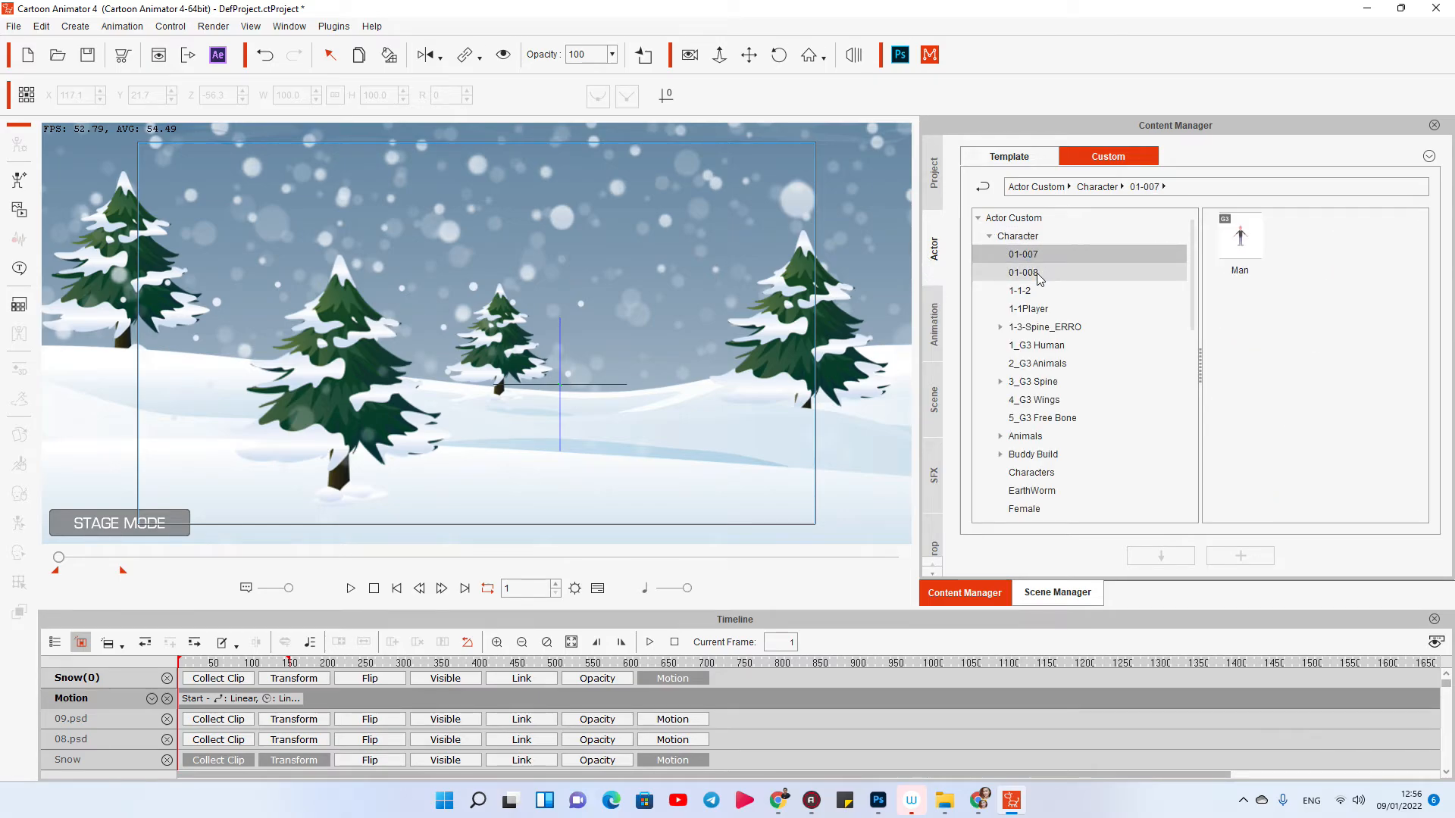
{"action": "left_click", "coordinate": [1026, 238]}
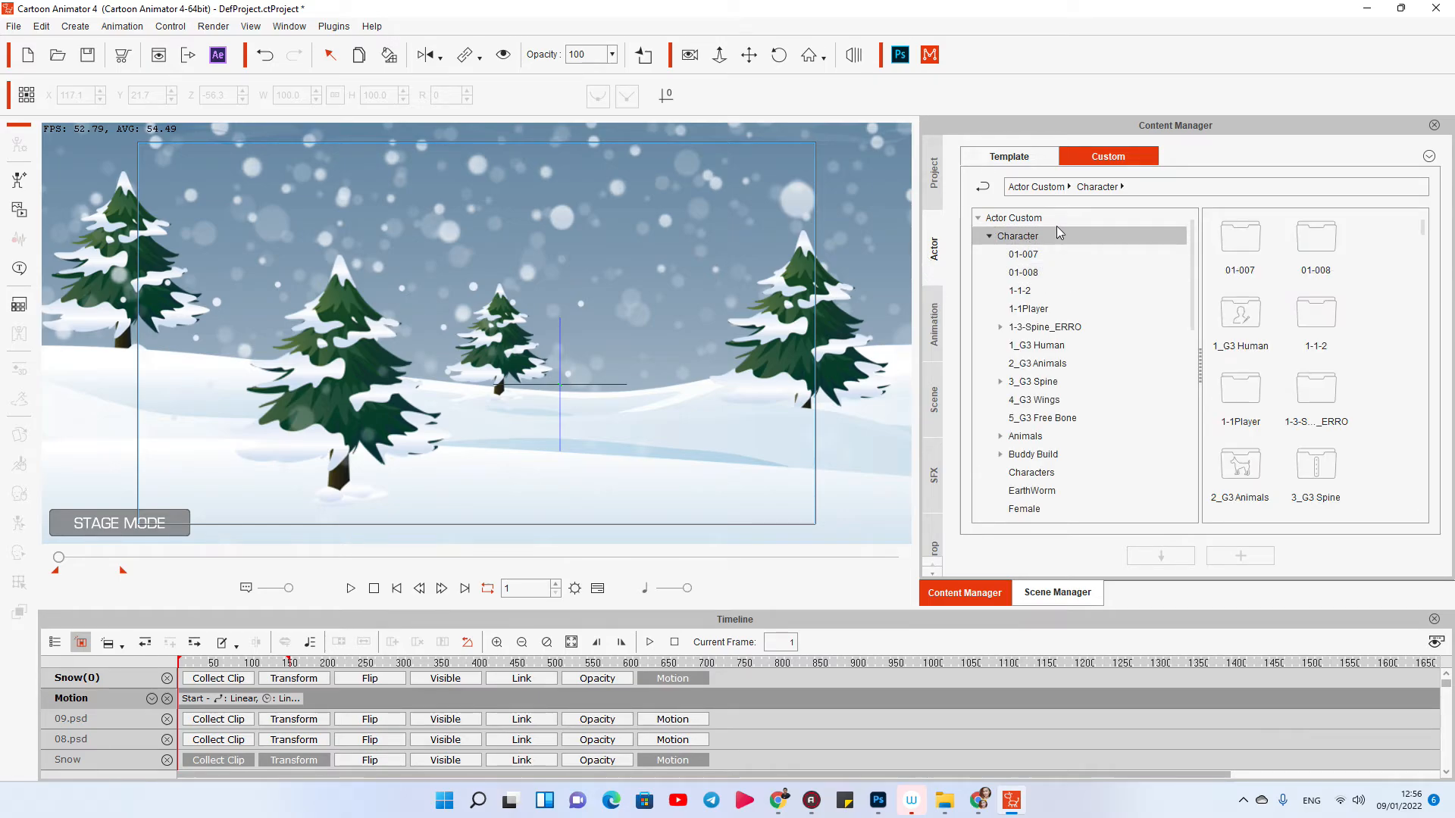
{"action": "left_click", "coordinate": [1016, 157]}
{"action": "left_click", "coordinate": [1091, 365]}
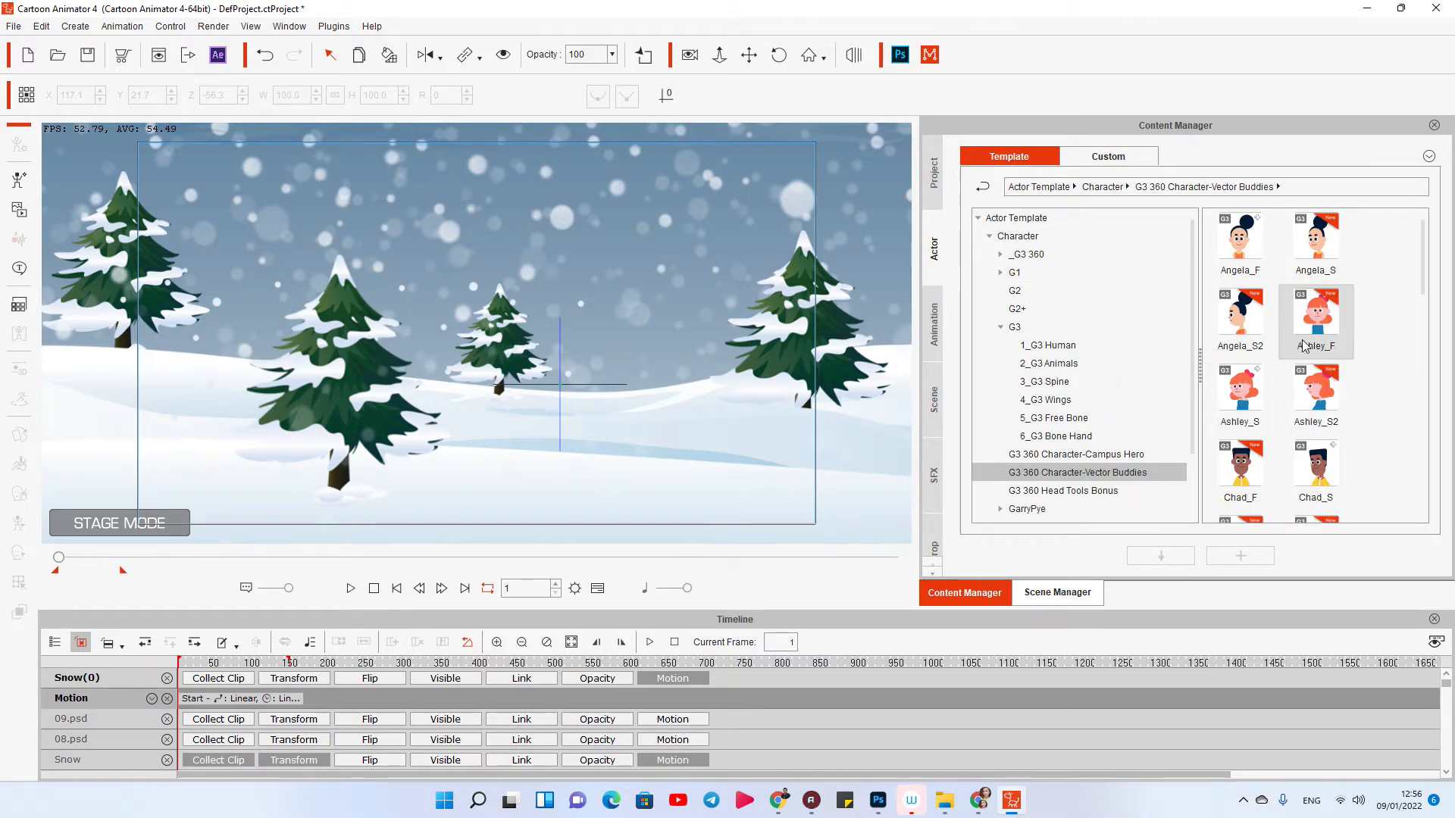
{"action": "left_click_drag", "start_coordinate": [1240, 390], "coordinate": [744, 449]}
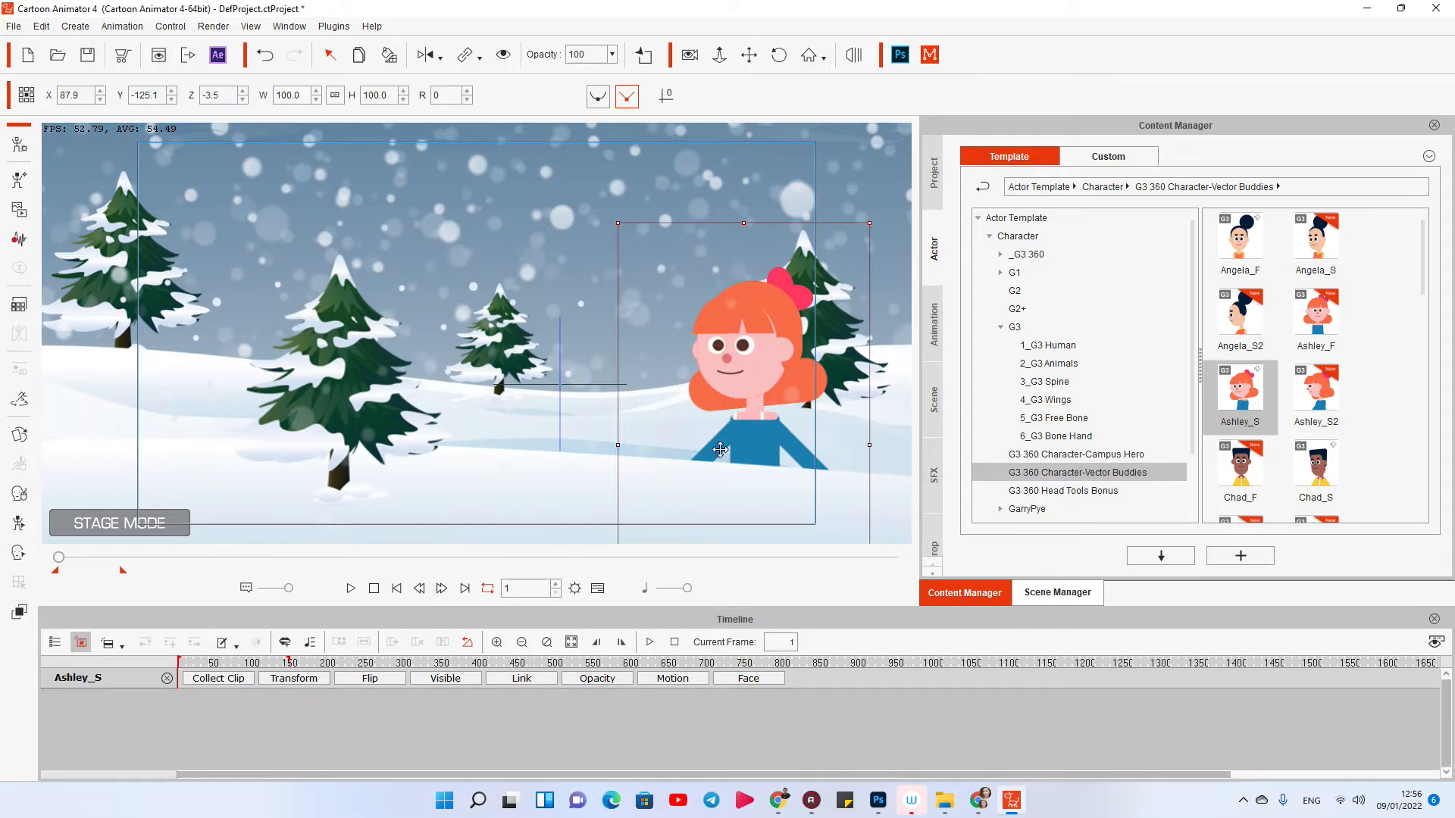
Step: Scale Ashley_S down to about 33.3 and place her at about X 106.3, Y -45.0, beside the tree on the far right of the scene
{"action": "left_click_drag", "start_coordinate": [720, 449], "coordinate": [702, 376]}
{"action": "left_click_drag", "start_coordinate": [815, 185], "coordinate": [766, 373]}
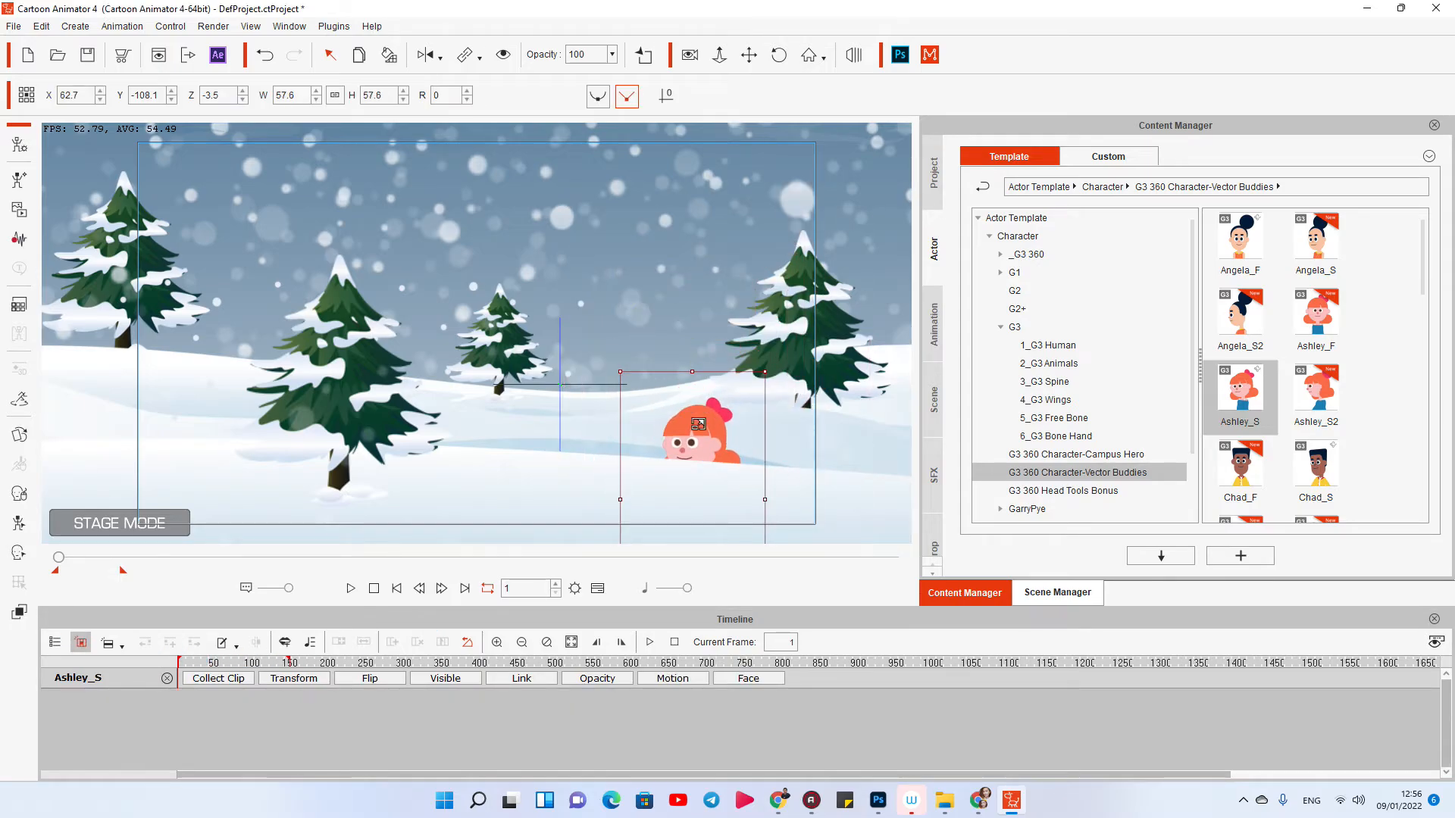
{"action": "left_click_drag", "start_coordinate": [701, 427], "coordinate": [798, 383]}
{"action": "right_click", "coordinate": [799, 383]}
{"action": "left_click", "coordinate": [866, 426]}
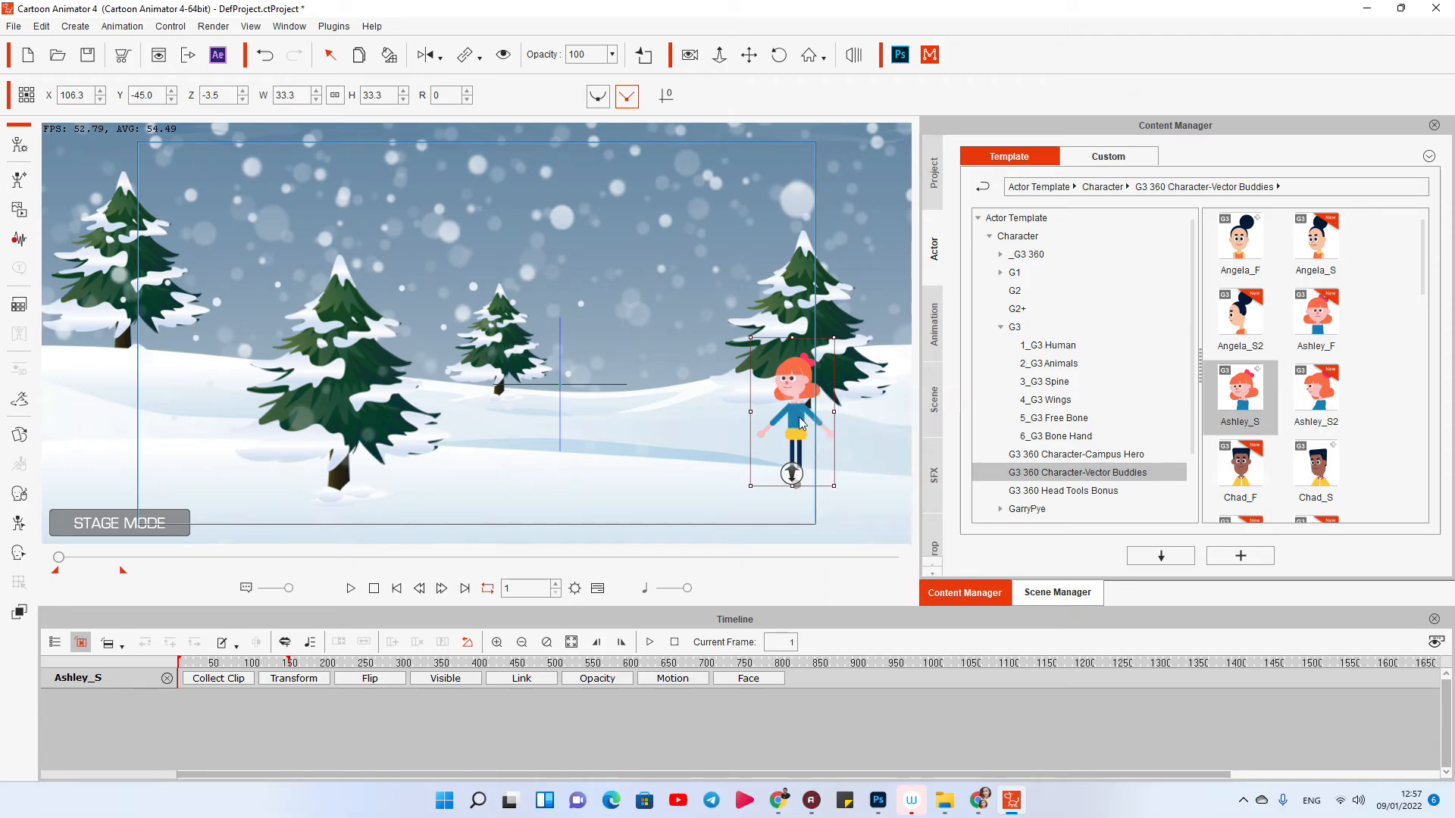
{"action": "left_click", "coordinate": [842, 18]}
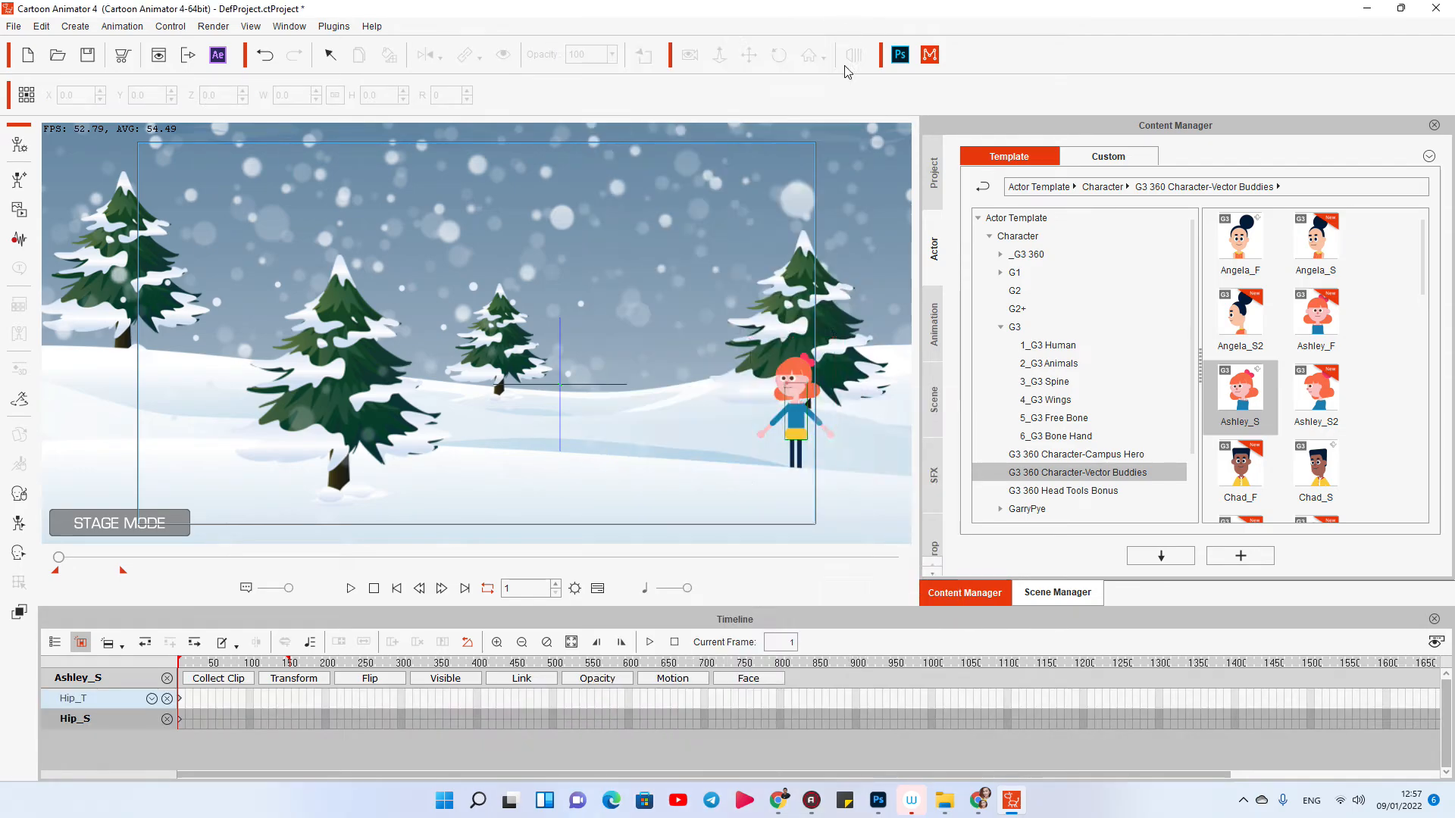
{"action": "left_click", "coordinate": [791, 360]}
{"action": "right_click", "coordinate": [792, 362]}
{"action": "mouse_move", "coordinate": [830, 377]}
Step: Apply the Walk(2L) motion from the _Turners_Female Side templates to Ashley_S and preview it
{"action": "left_click", "coordinate": [935, 324]}
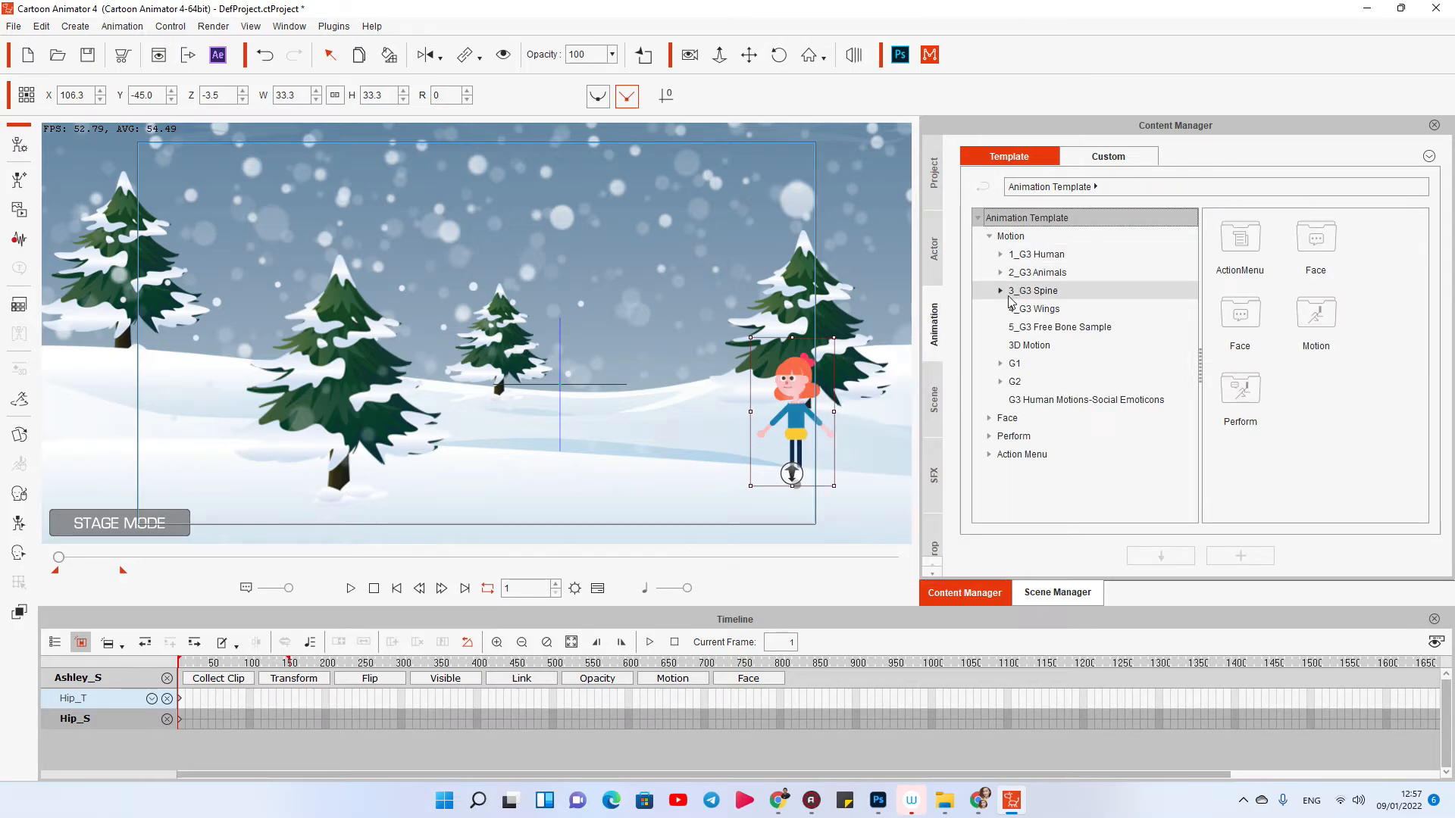
{"action": "left_click", "coordinate": [1000, 254]}
{"action": "left_click", "coordinate": [1012, 272]}
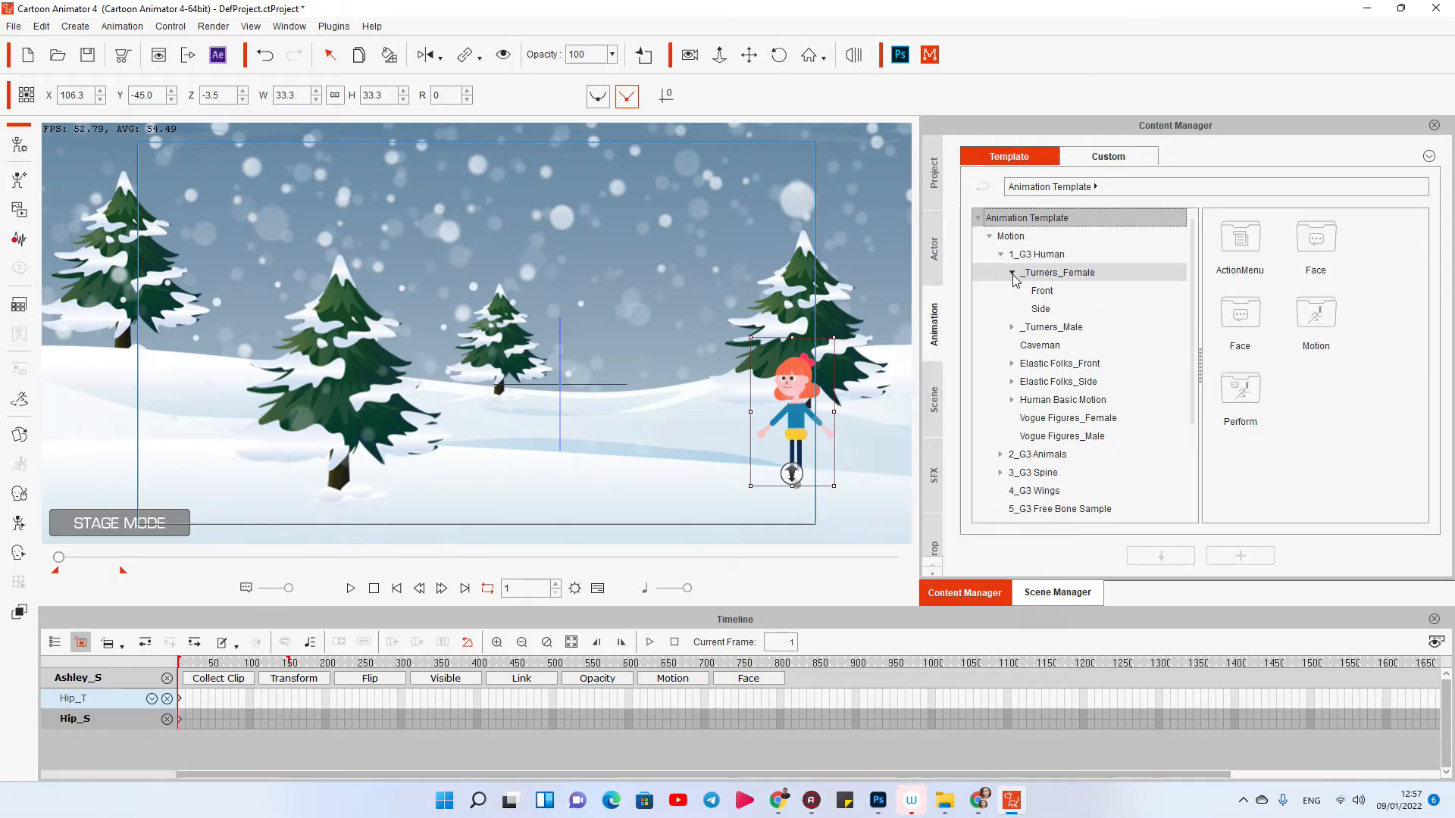
{"action": "left_click", "coordinate": [1040, 309]}
{"action": "scroll", "coordinate": [1278, 418], "scroll_direction": "down", "scroll_amount": 5}
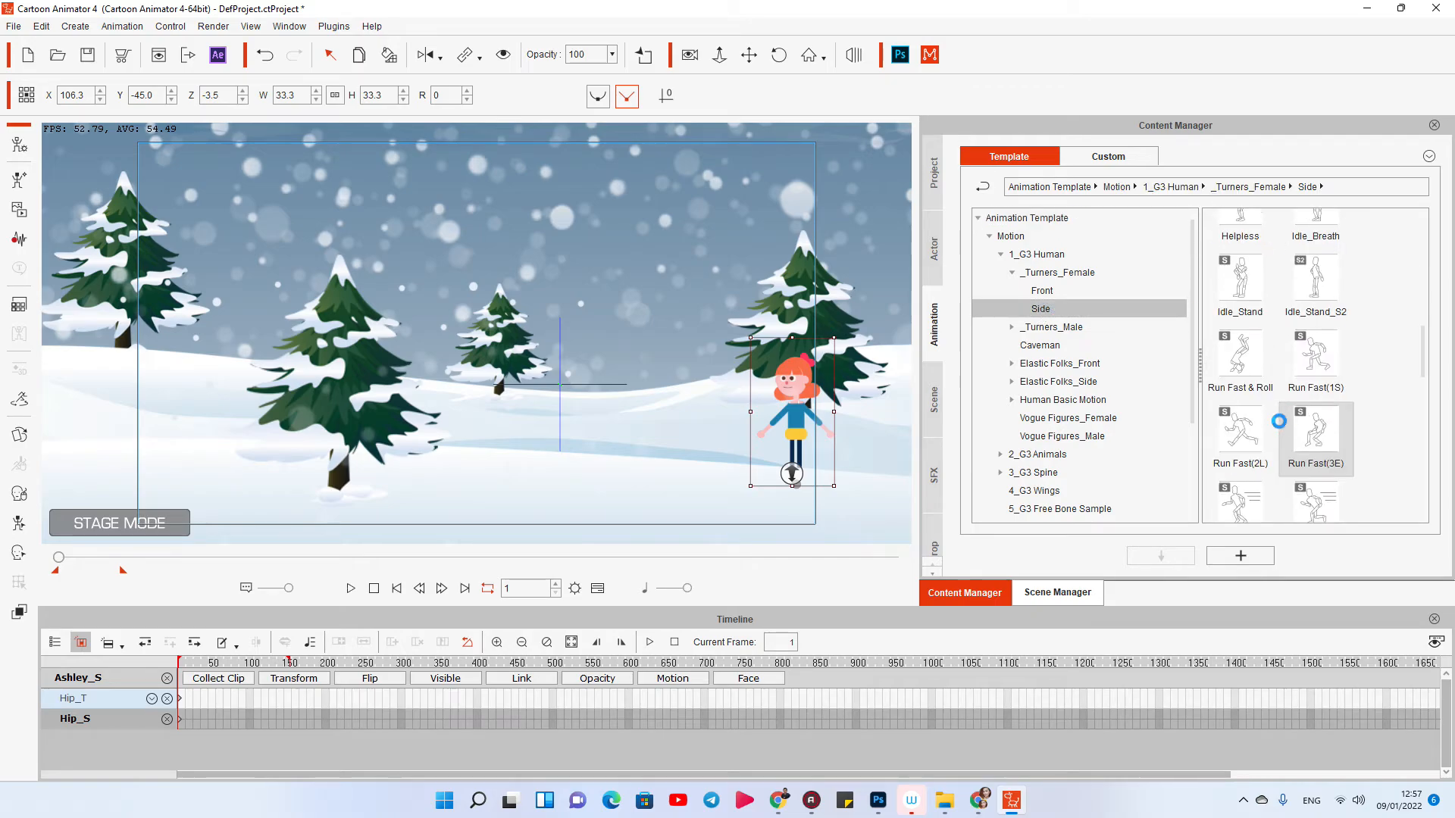
{"action": "left_click_drag", "start_coordinate": [1254, 489], "coordinate": [805, 425]}
{"action": "key", "text": "space"}
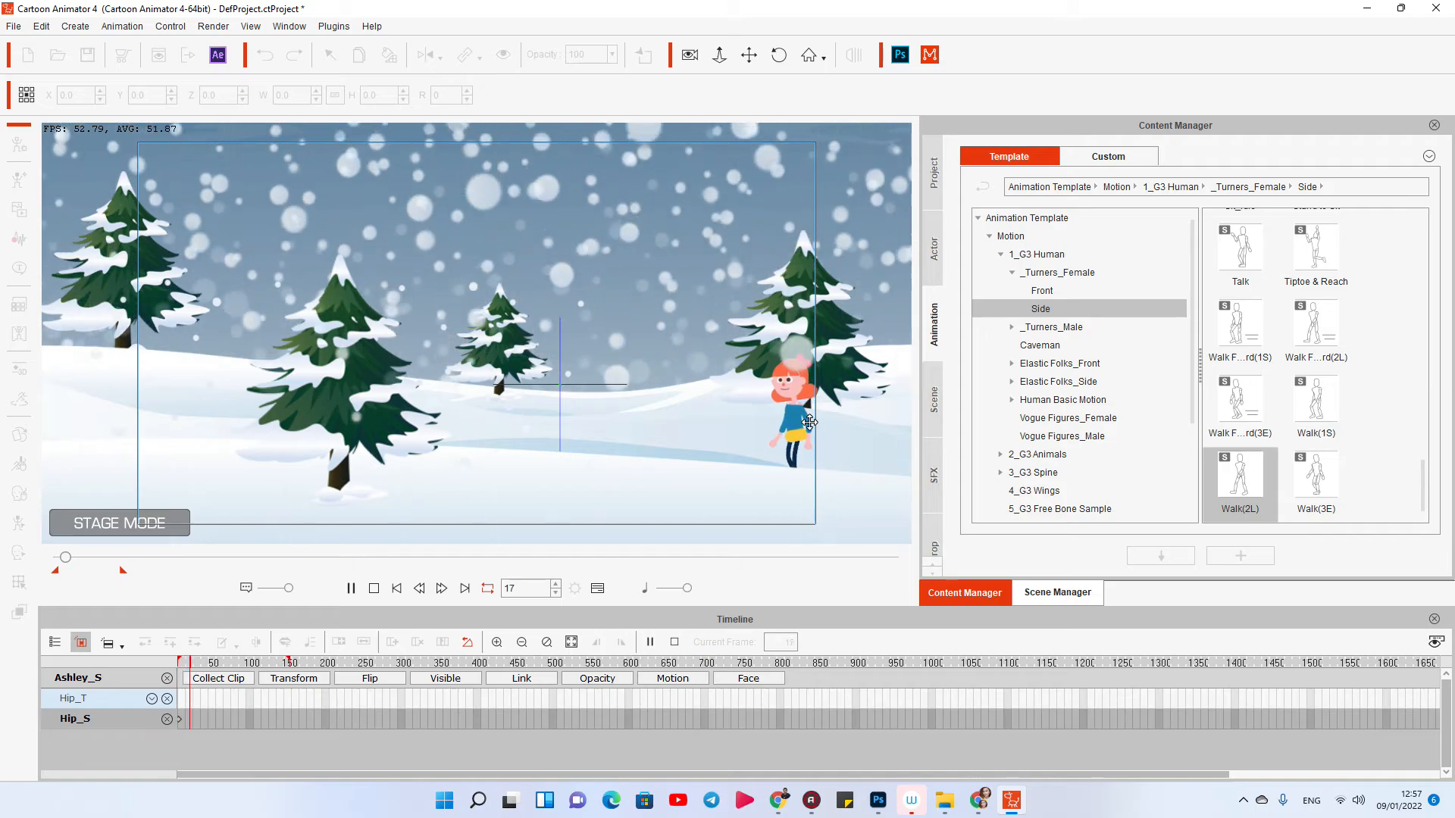
{"action": "key", "text": "space"}
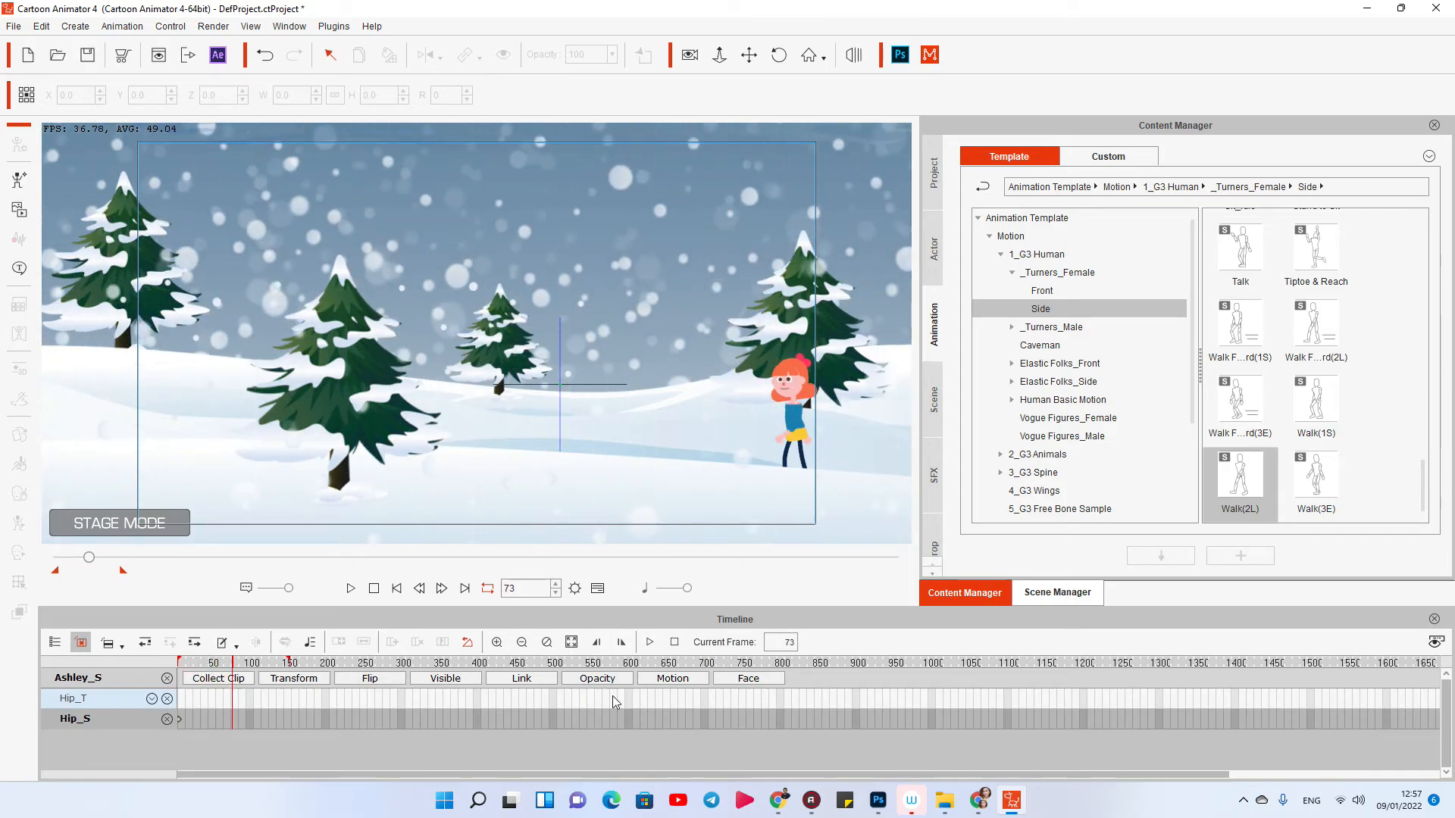
Step: At frame 145, move Ashley_S to about X 6.4, Y -3.0 and shrink her to about 11.4, and preview the walk into the distance
{"action": "left_click", "coordinate": [691, 680]}
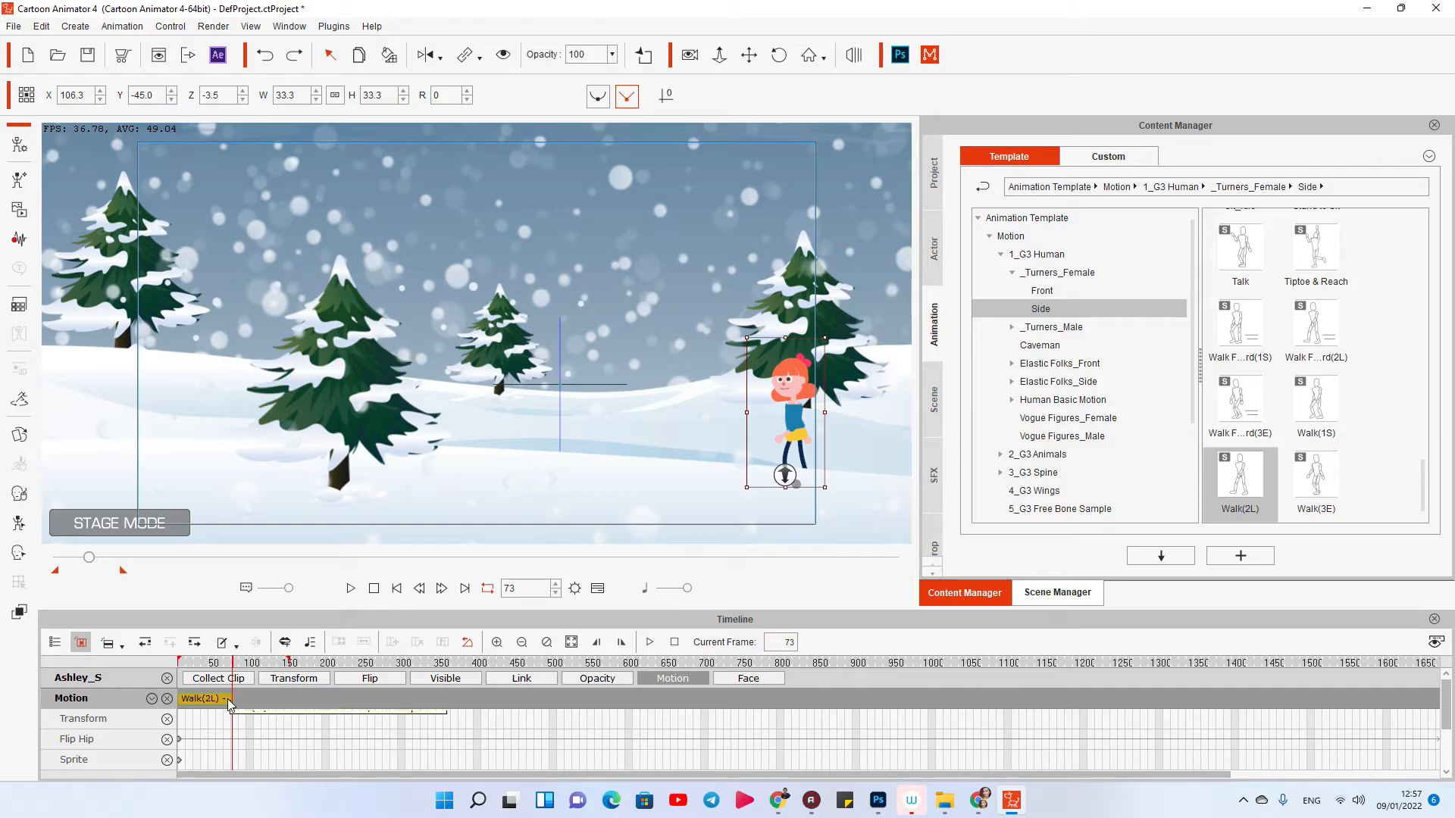
{"action": "left_click", "coordinate": [294, 682]}
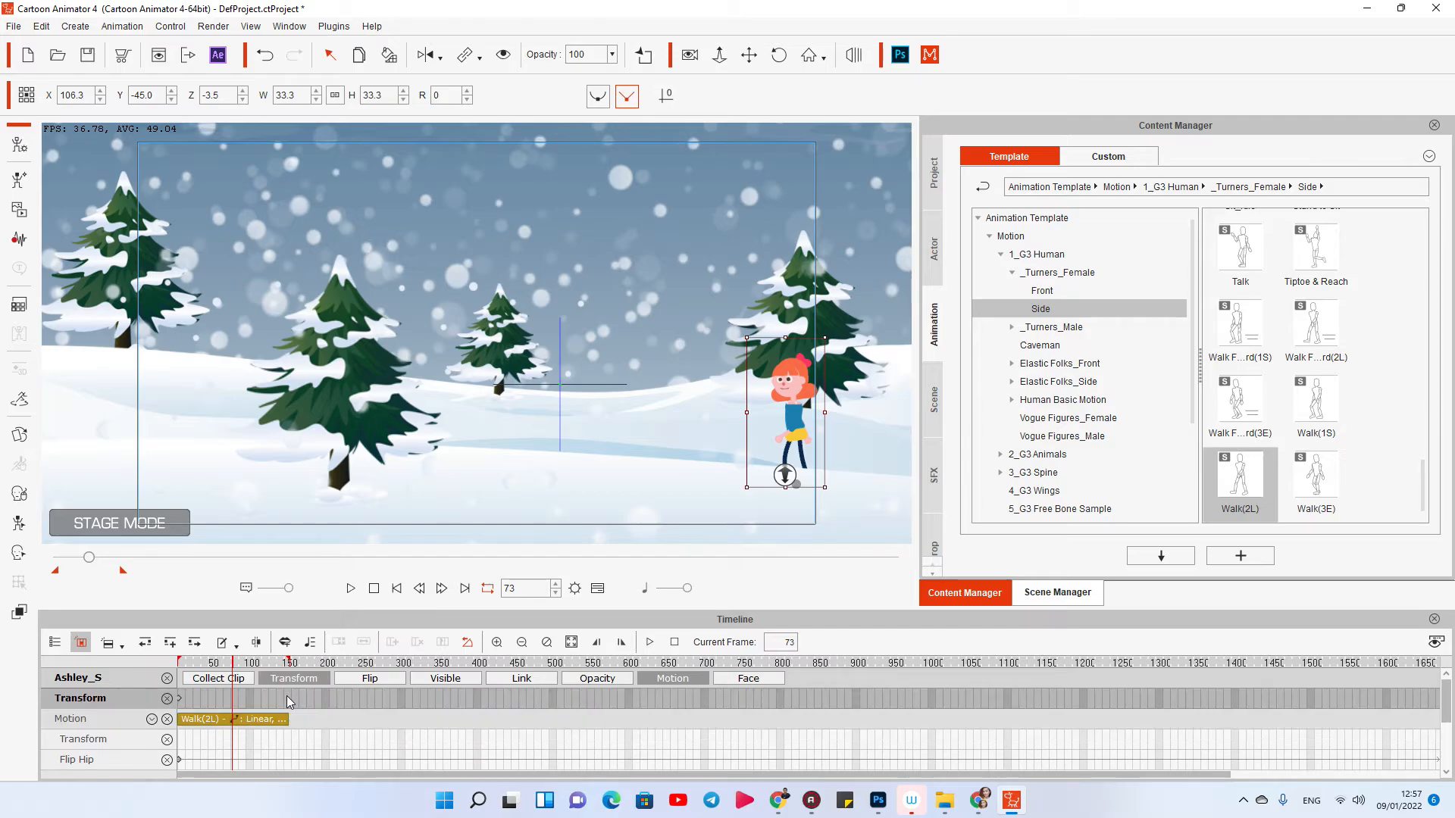
{"action": "left_click", "coordinate": [290, 706]}
{"action": "left_click_drag", "start_coordinate": [791, 431], "coordinate": [573, 345]}
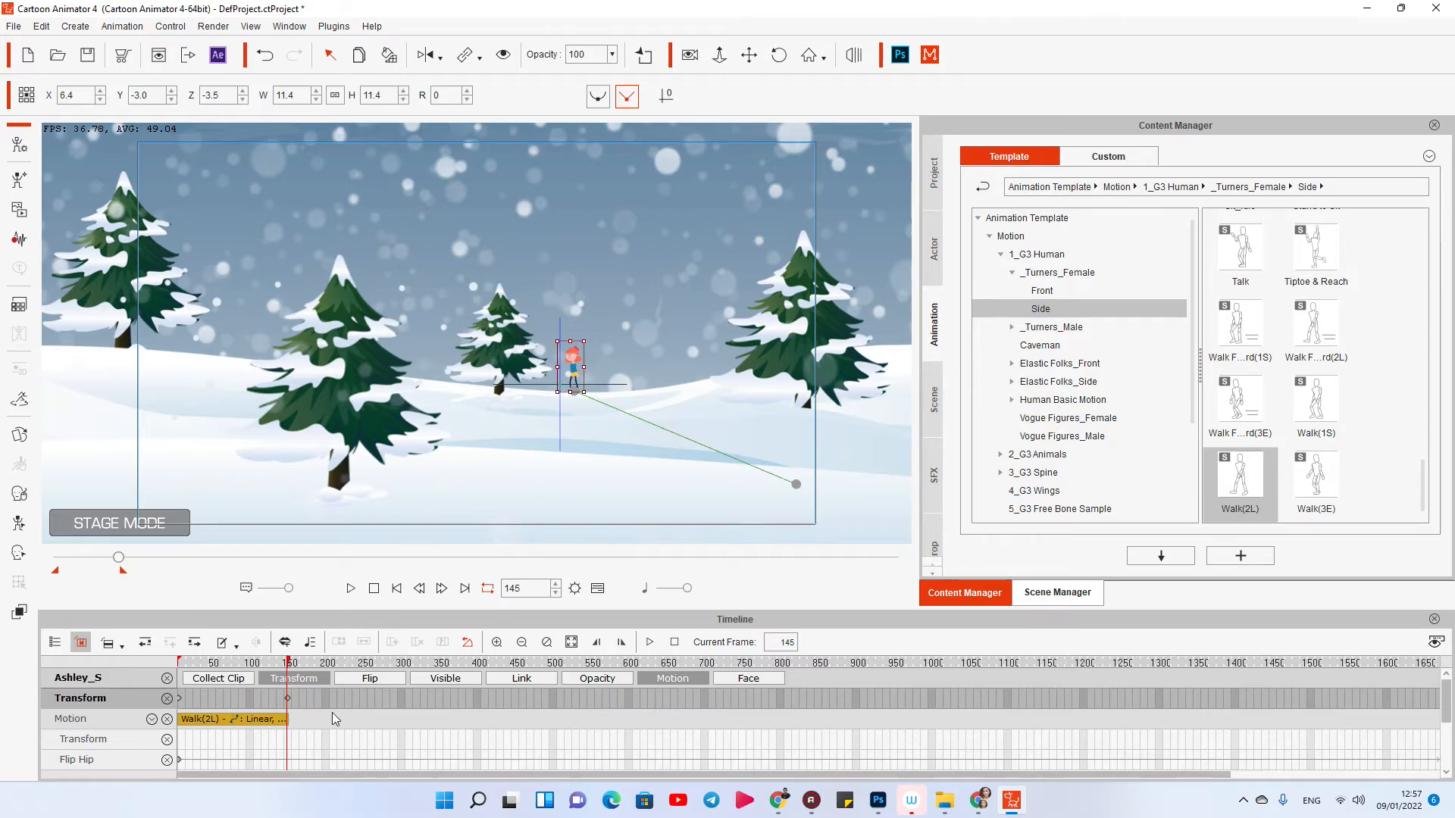
{"action": "scroll", "coordinate": [263, 745], "scroll_direction": "up", "scroll_amount": 5}
{"action": "left_click_drag", "start_coordinate": [424, 666], "coordinate": [180, 669]}
{"action": "left_click", "coordinate": [350, 588]}
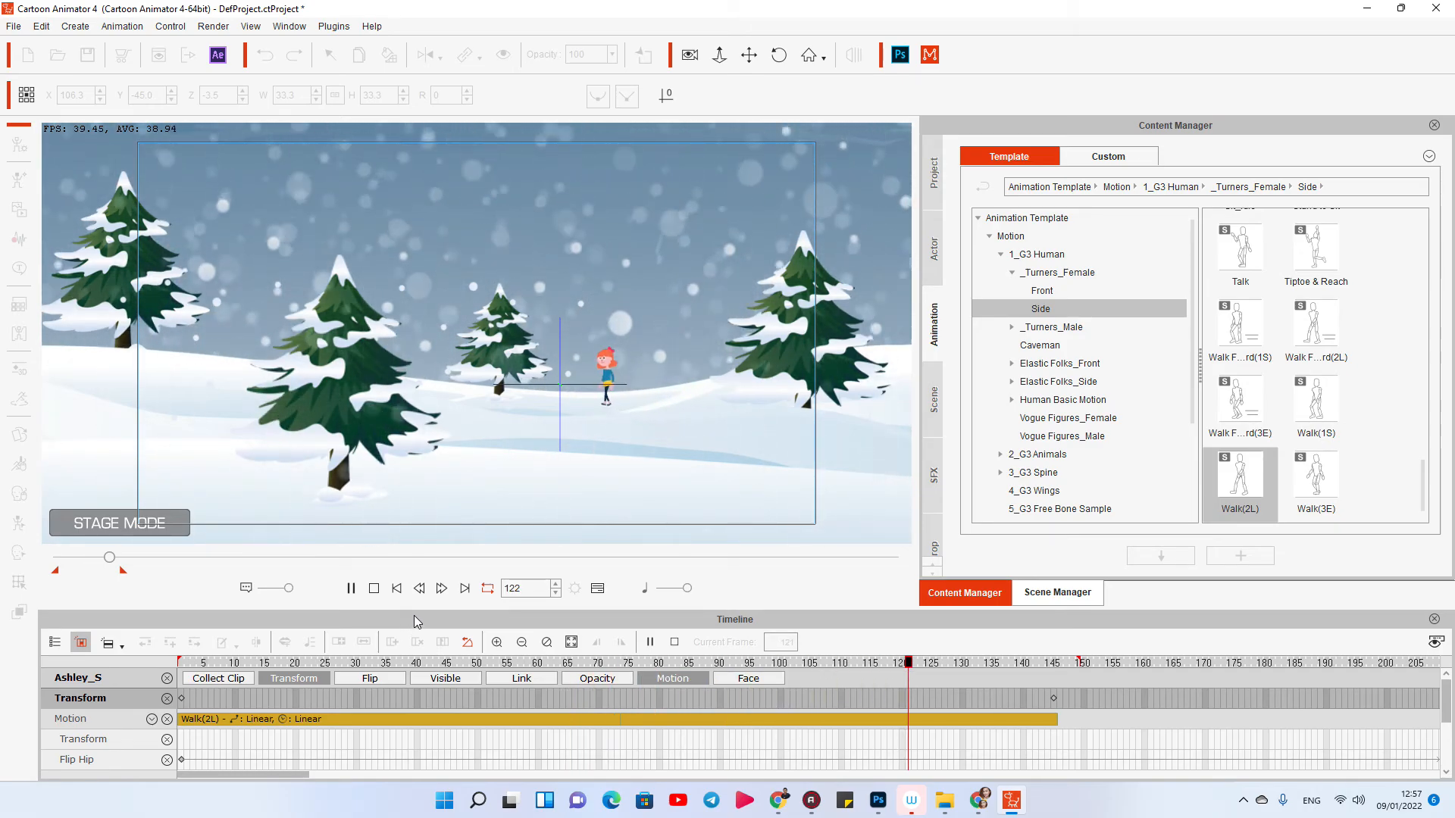
Step: Extend Ashley_S's Walk(2L) clip past frame 205 and shift her end Transform key to frame 149
{"action": "left_click", "coordinate": [1054, 699]}
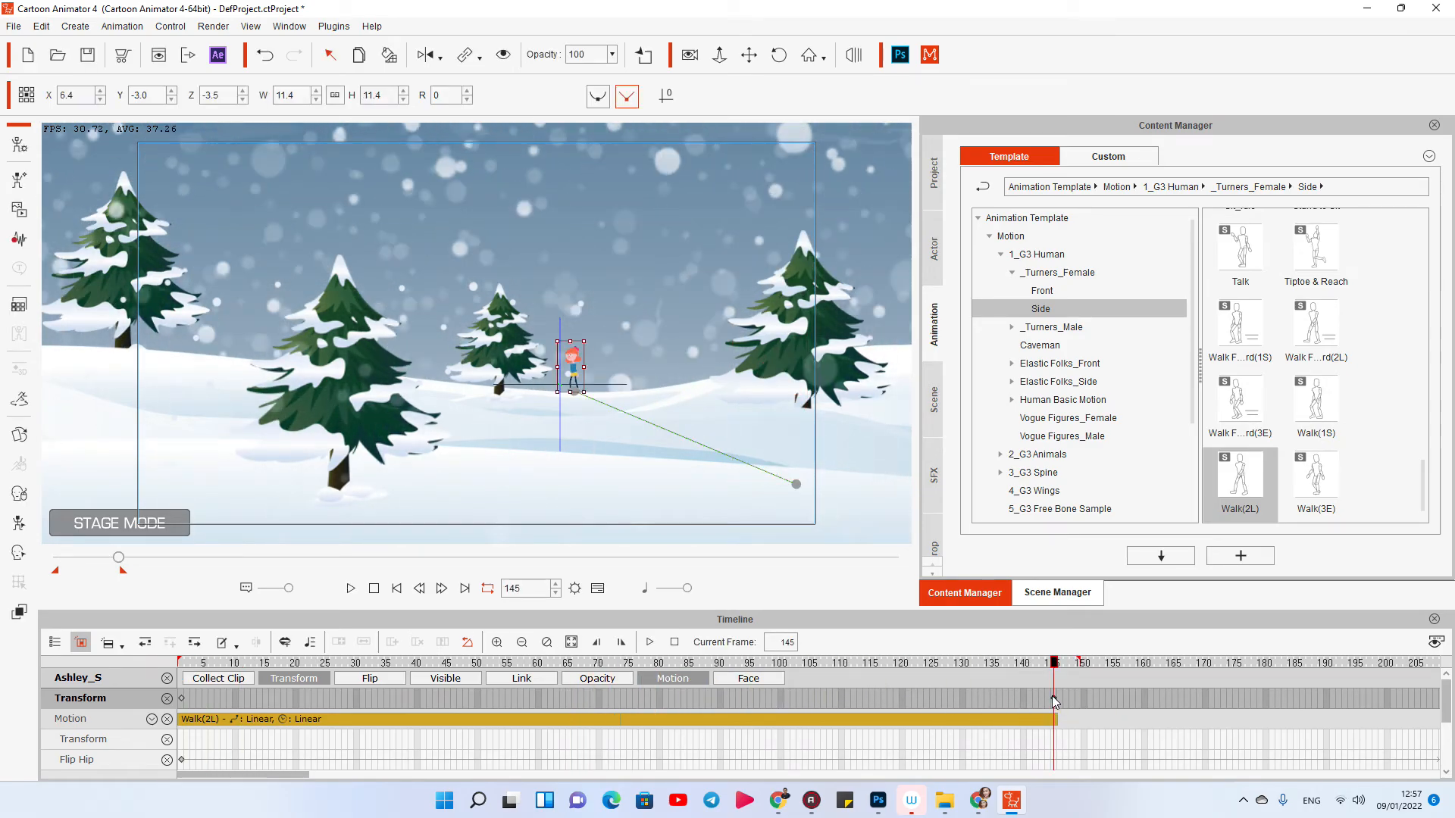
{"action": "left_click", "coordinate": [1054, 716]}
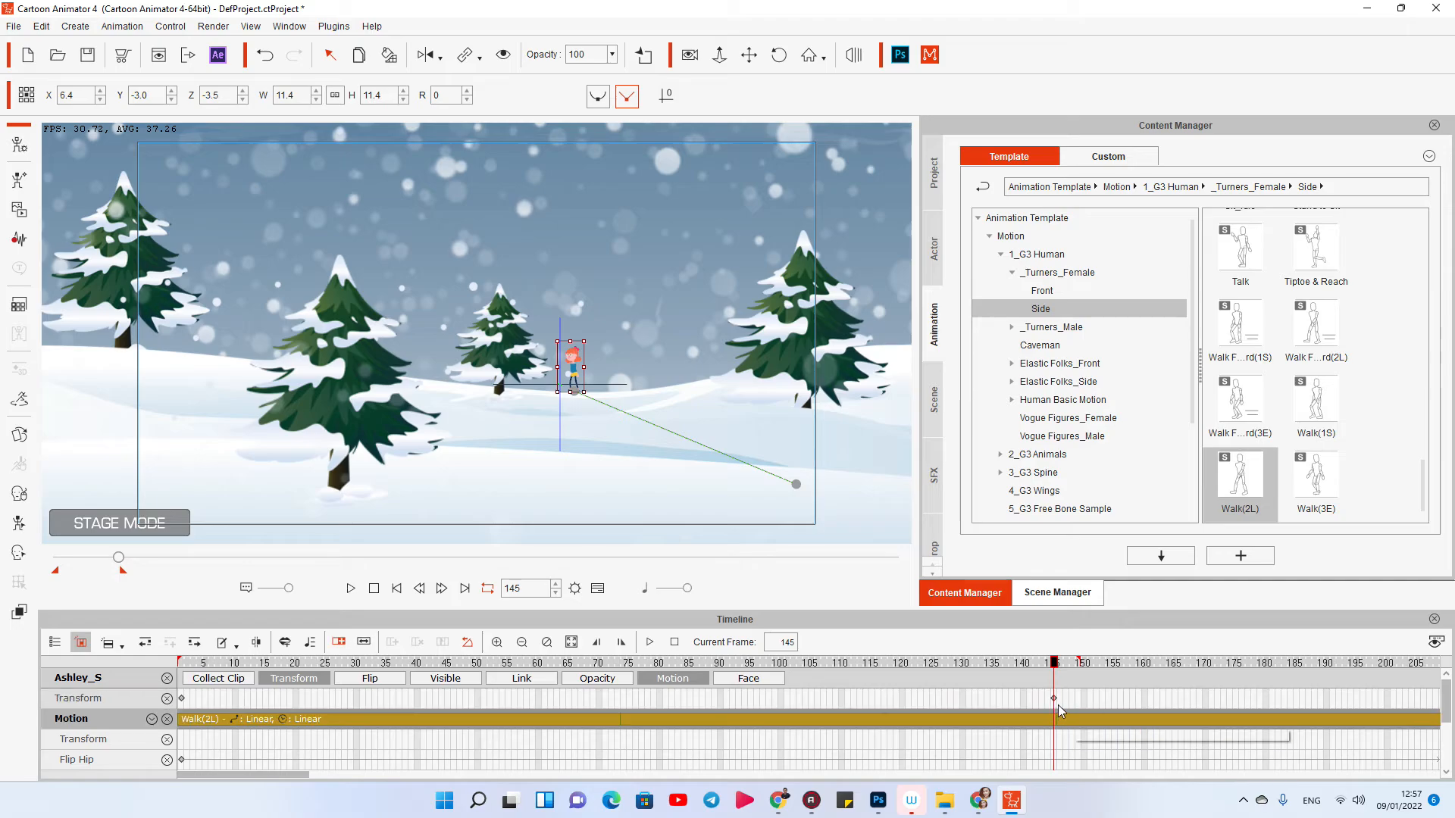
{"action": "left_click", "coordinate": [1063, 699]}
{"action": "left_click", "coordinate": [1077, 699]}
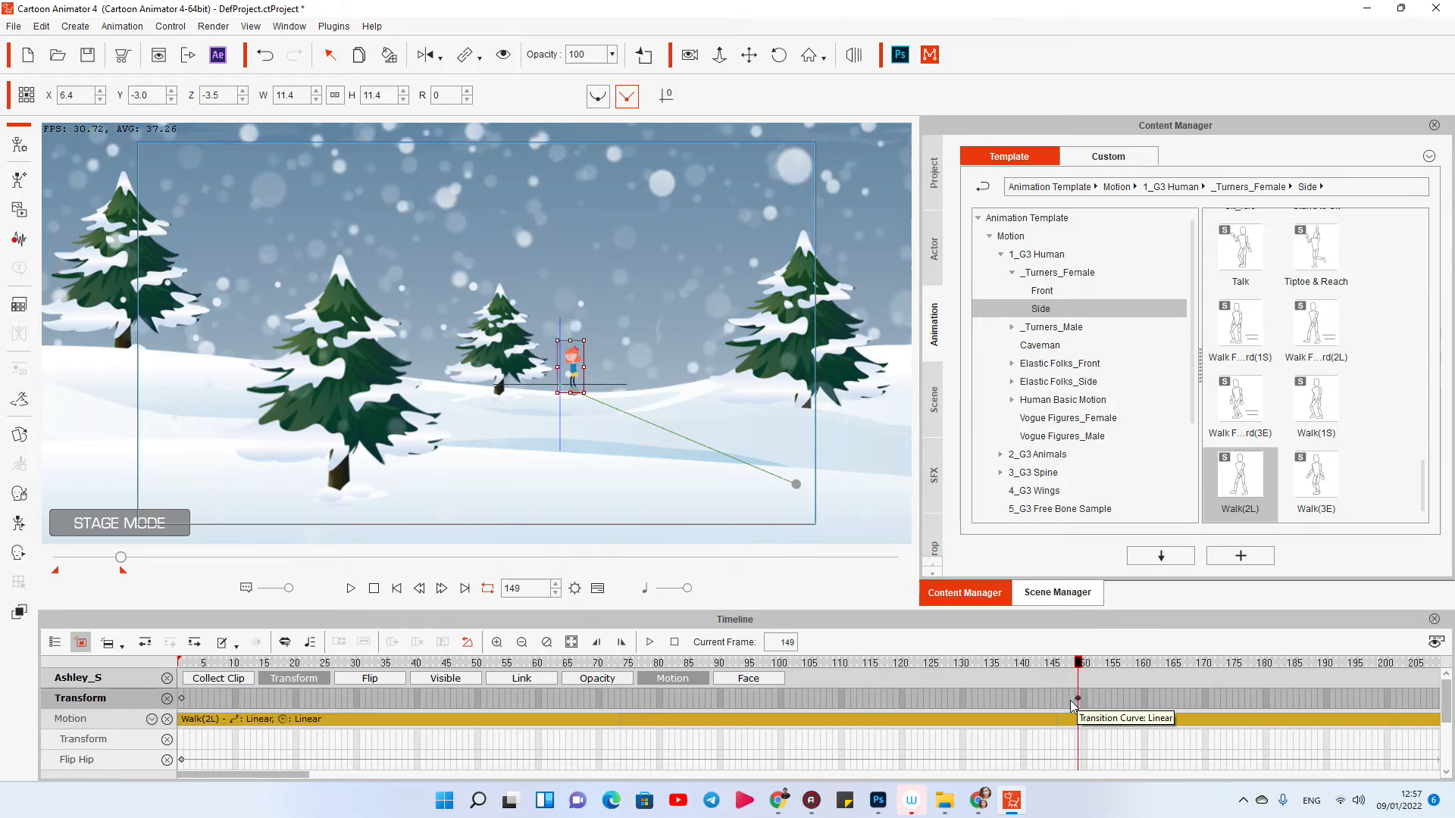
{"action": "left_click", "coordinate": [1286, 716]}
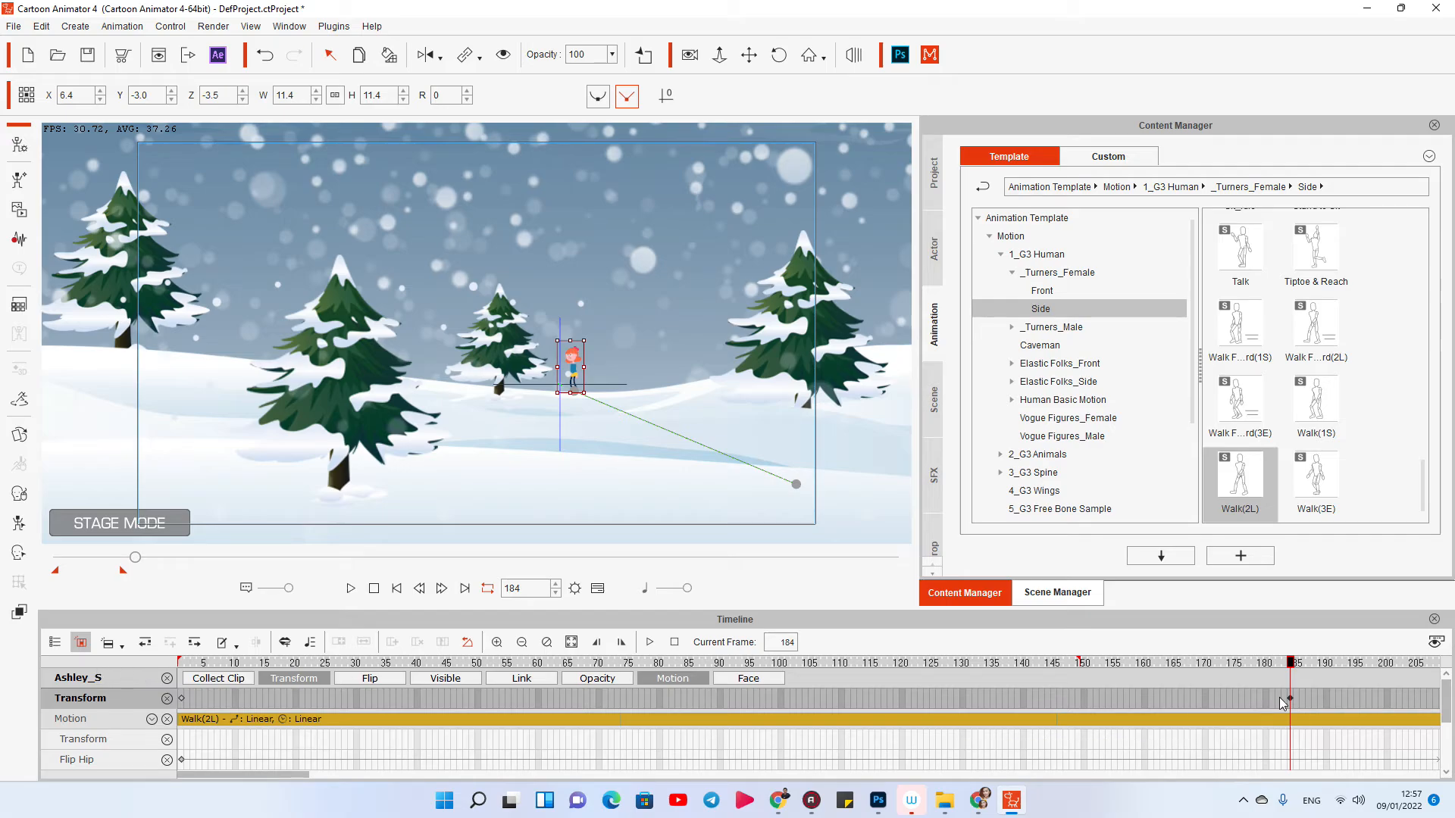
{"action": "left_click", "coordinate": [1079, 705]}
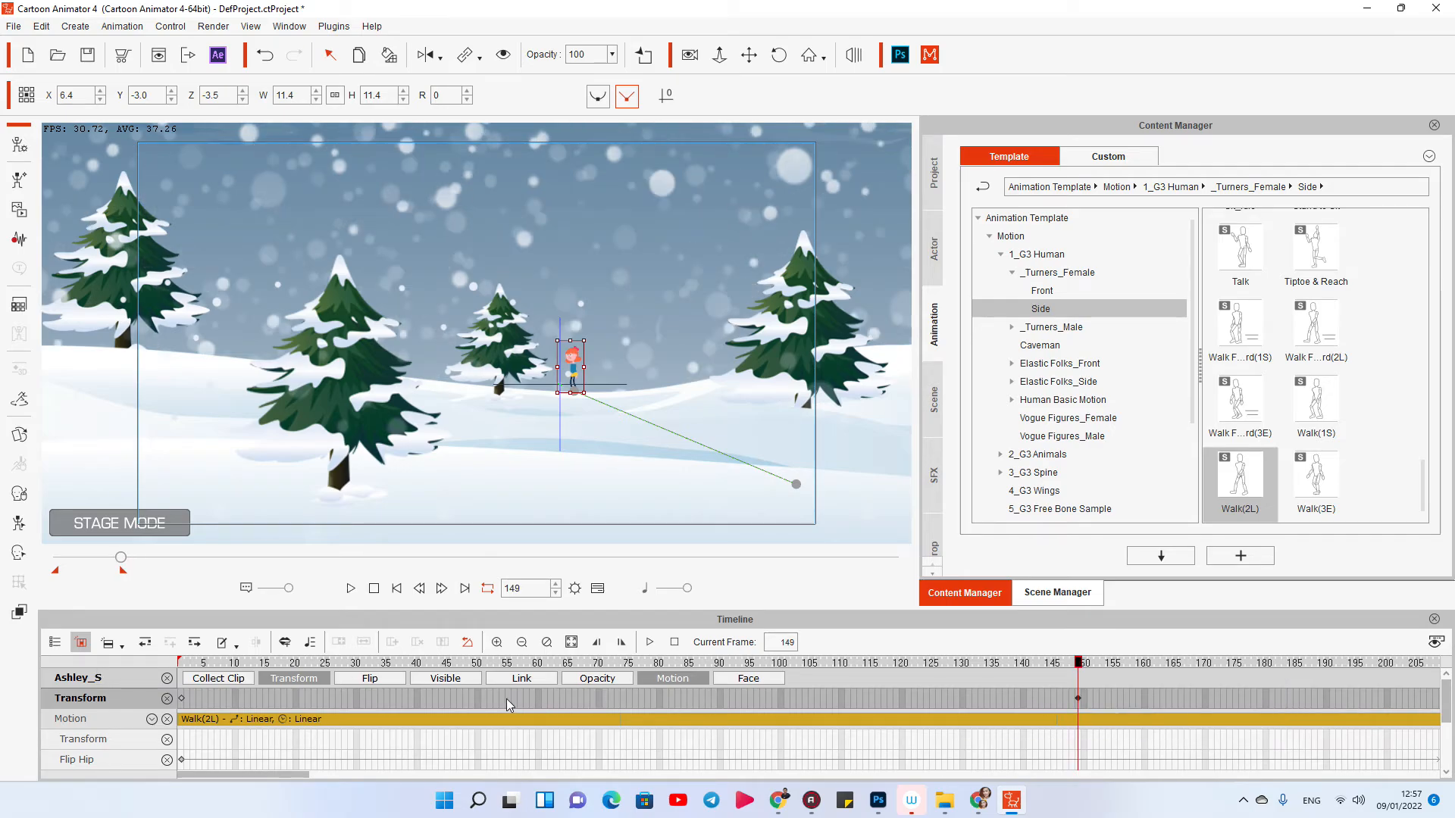
Step: At frame 68, move Ashley_S to about X 29.1, Y -29.4 with a curved path and preview the walk
{"action": "key", "text": "space"}
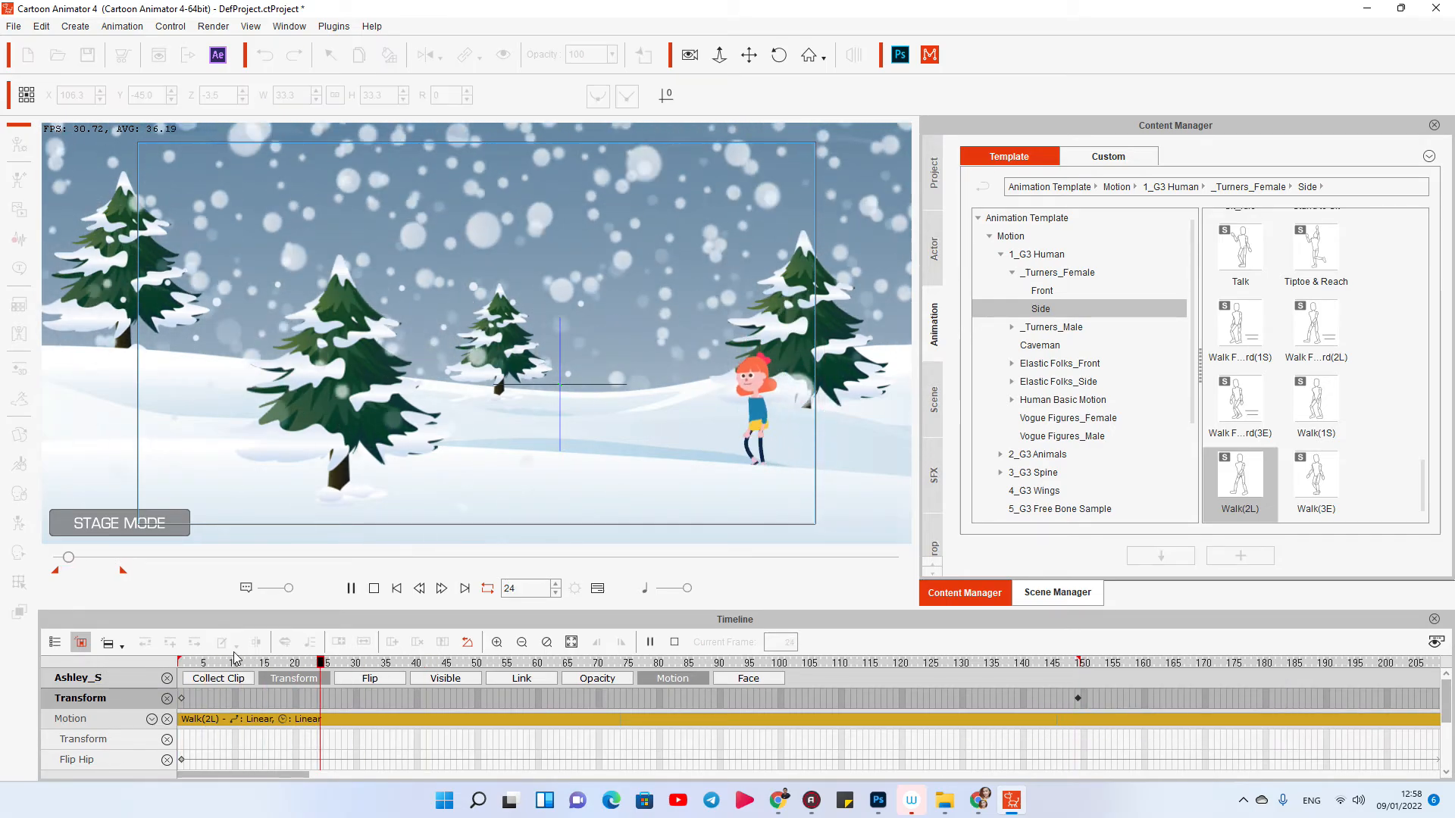
{"action": "key", "text": "space"}
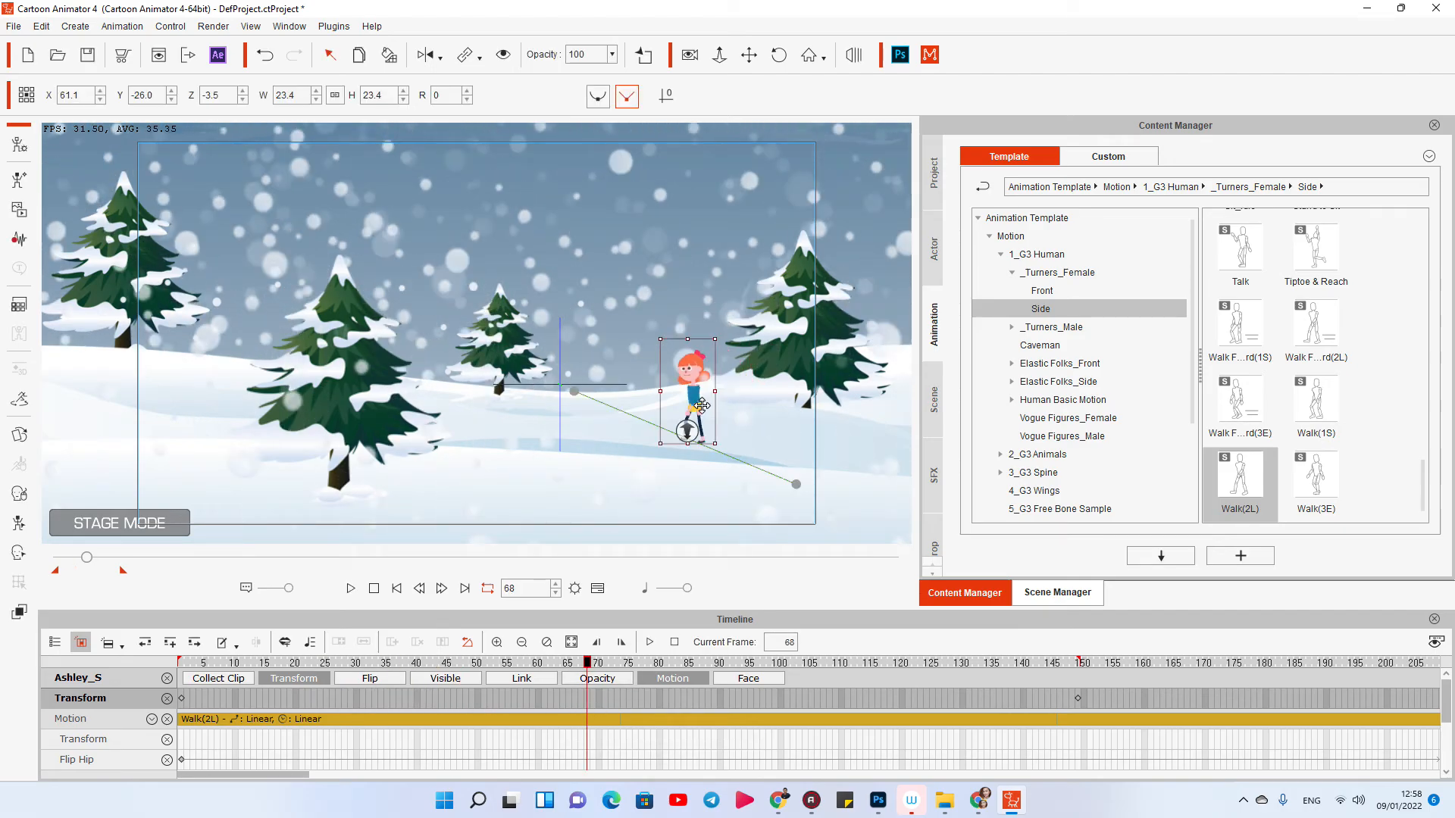
{"action": "left_click_drag", "start_coordinate": [672, 416], "coordinate": [645, 422]}
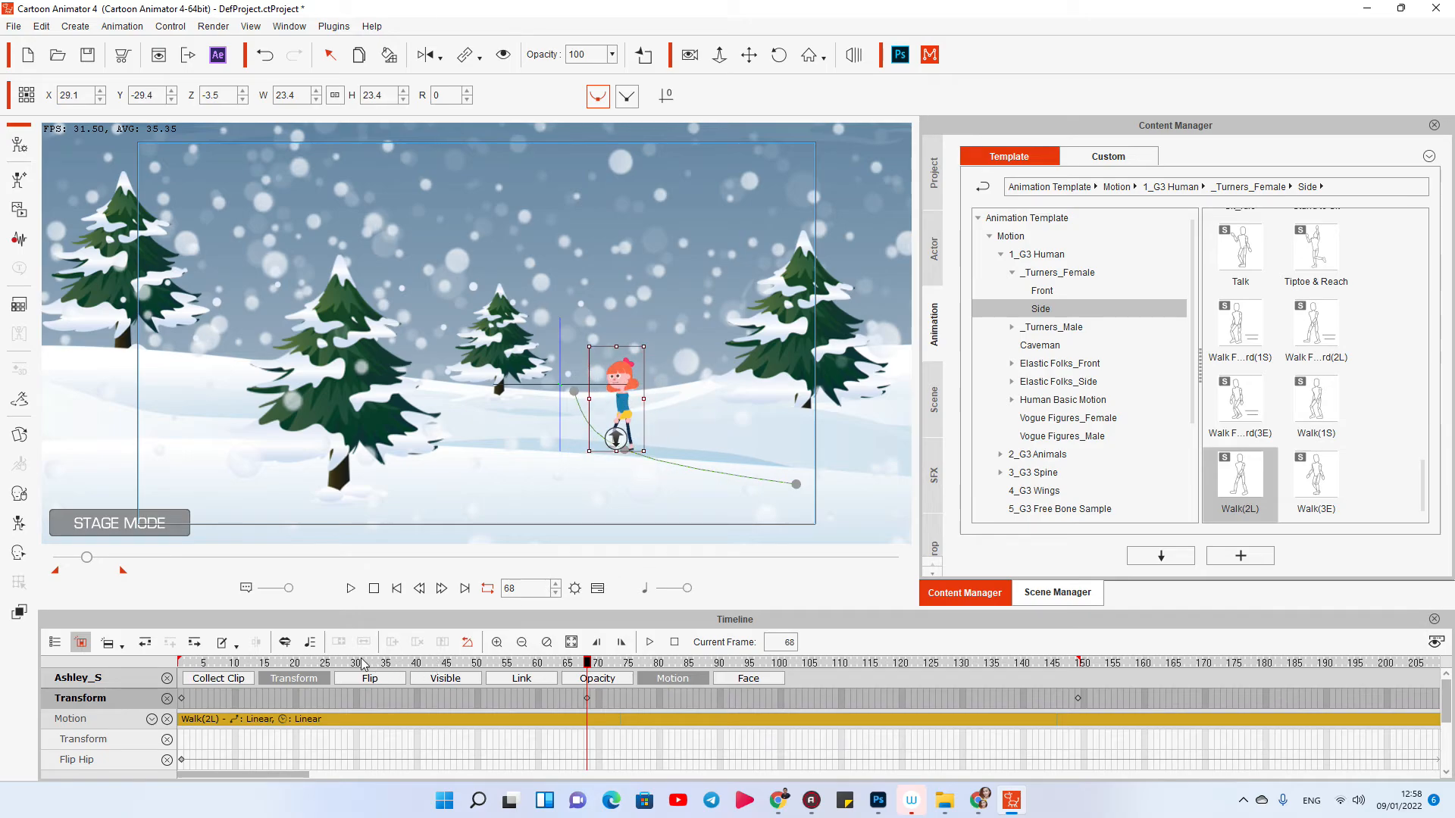
{"action": "key", "text": "space"}
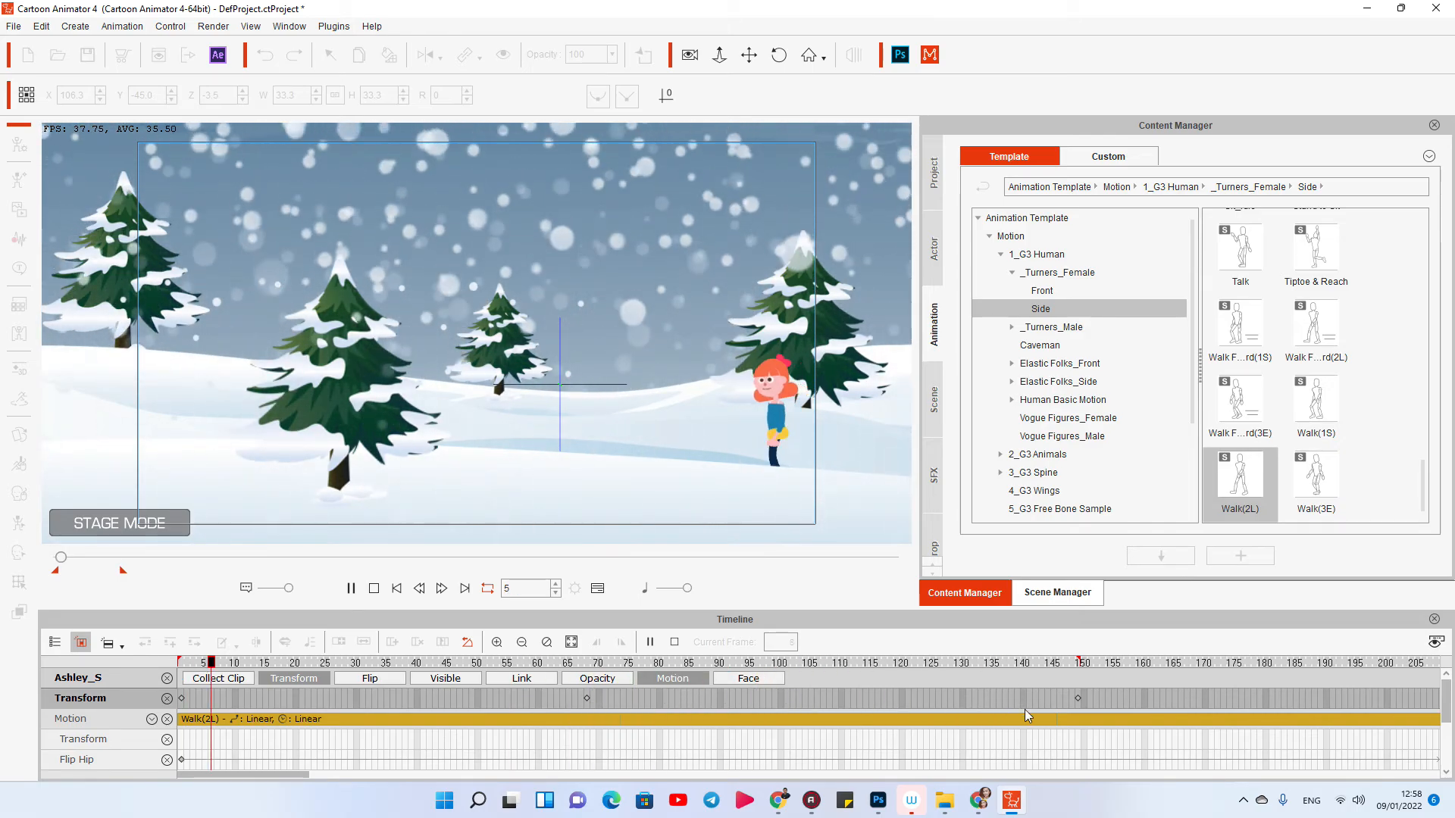
Step: Add a Transform key for Ashley_S at frame 130, lower her opacity at frame 149, and preview the fade
{"action": "left_click", "coordinate": [962, 697]}
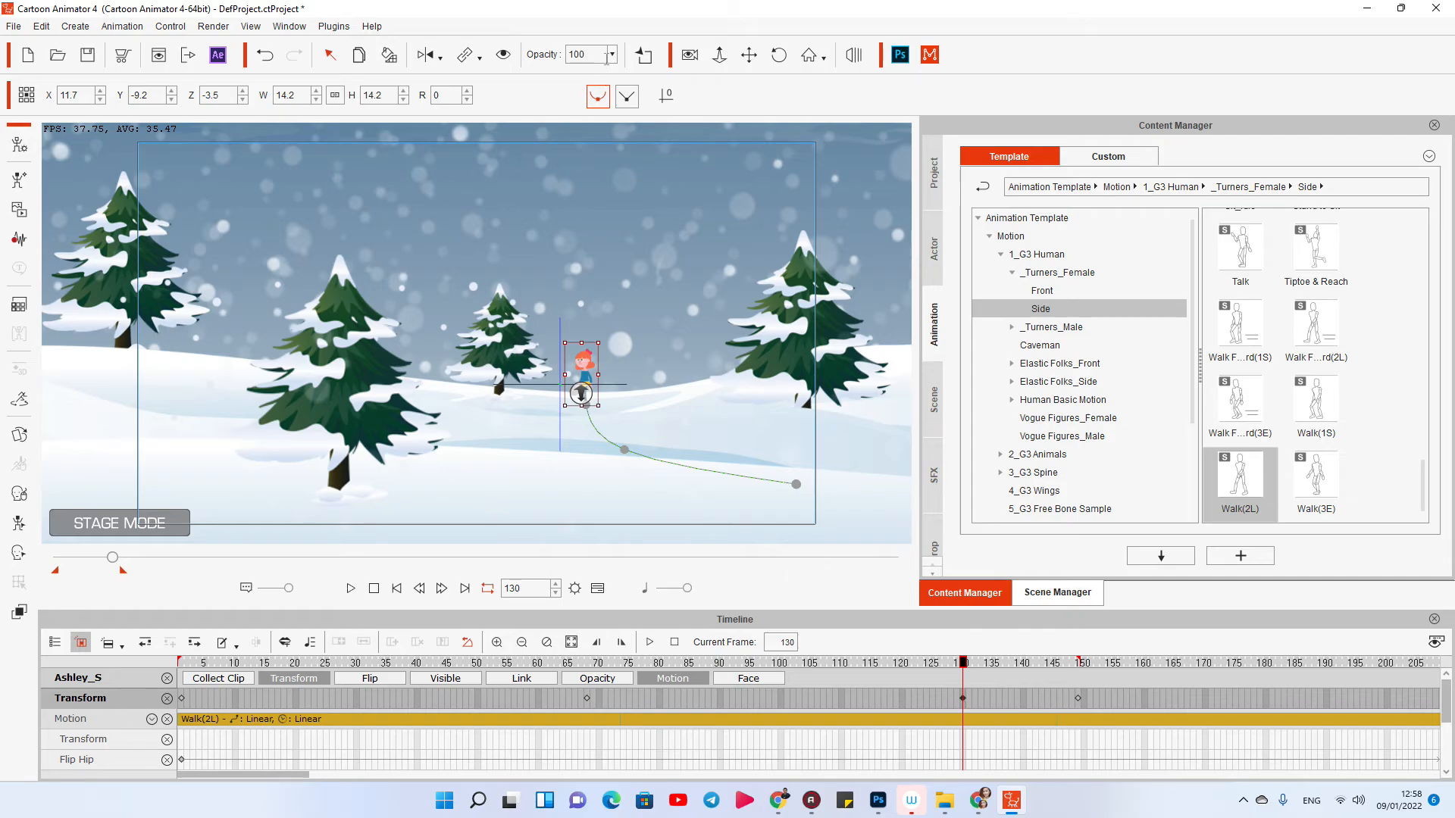
{"action": "left_click", "coordinate": [1078, 699]}
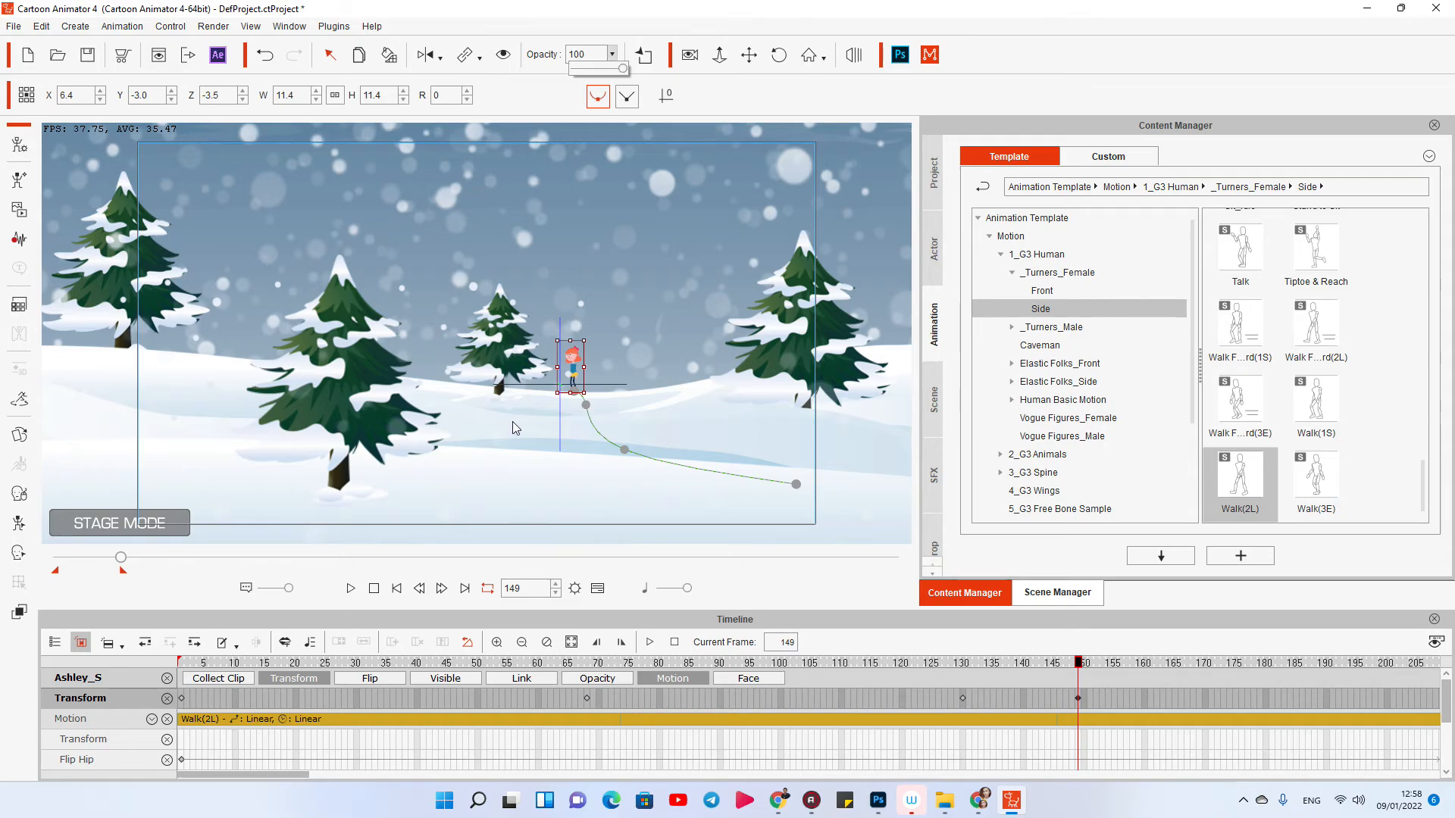
{"action": "left_click_drag", "start_coordinate": [622, 69], "coordinate": [572, 68]}
{"action": "left_click", "coordinate": [377, 590]}
{"action": "left_click", "coordinate": [350, 590]}
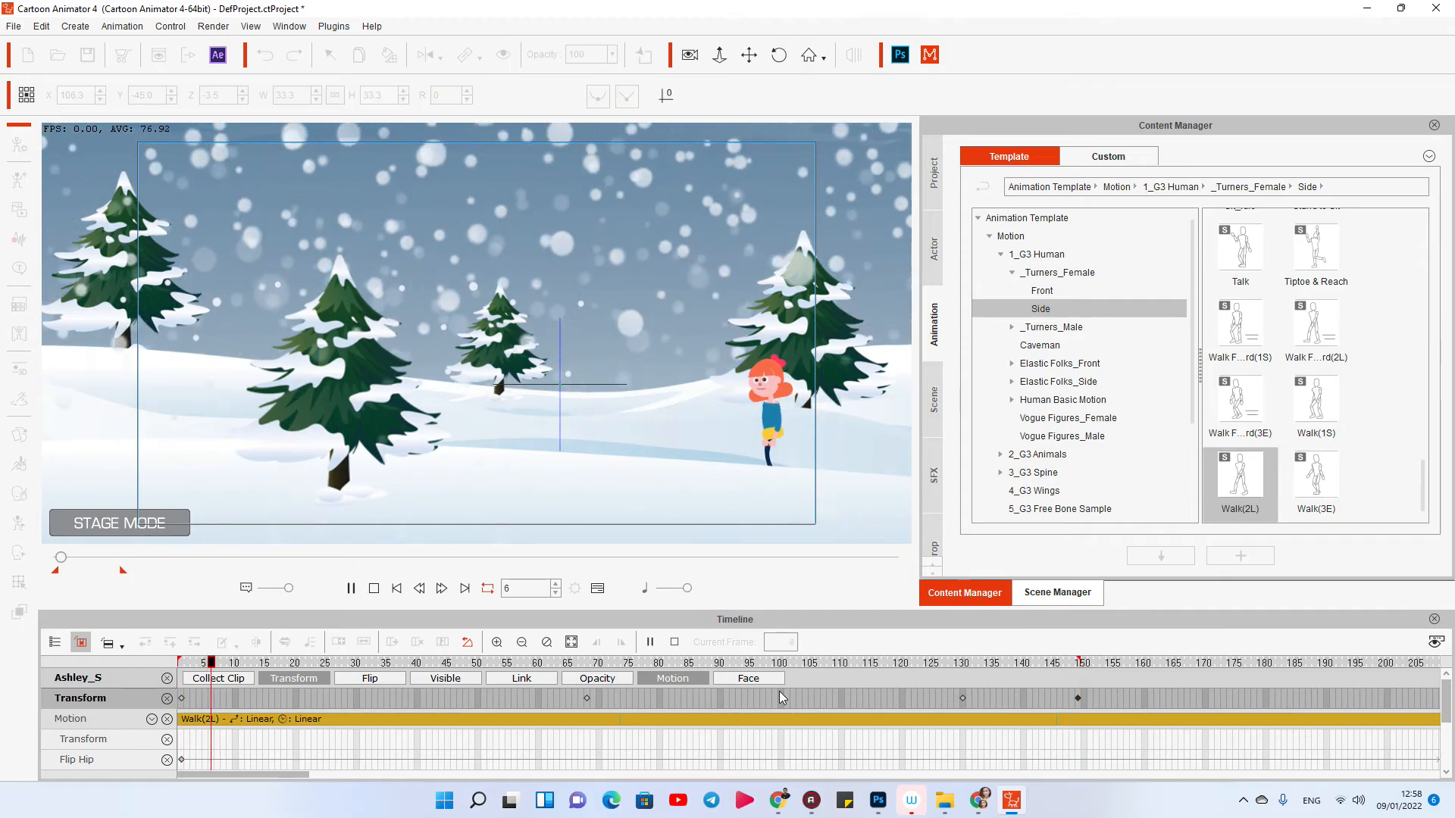
Step: Delete Ashley_S's Transform key at frame 130 and replay the walk from the start
{"action": "left_click", "coordinate": [963, 699]}
{"action": "key", "text": "Delete"}
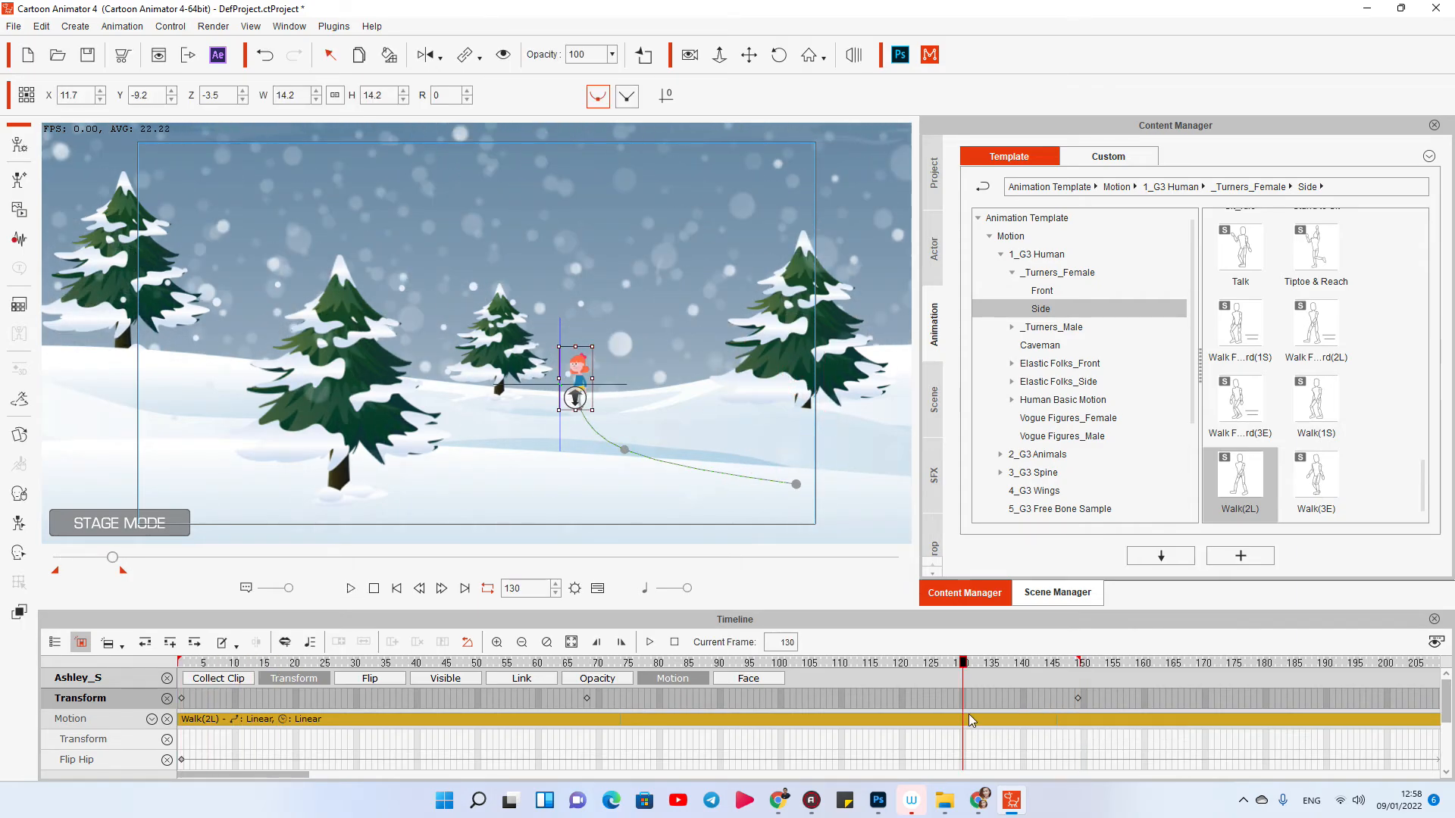
{"action": "left_click", "coordinate": [373, 589]}
{"action": "left_click", "coordinate": [351, 589]}
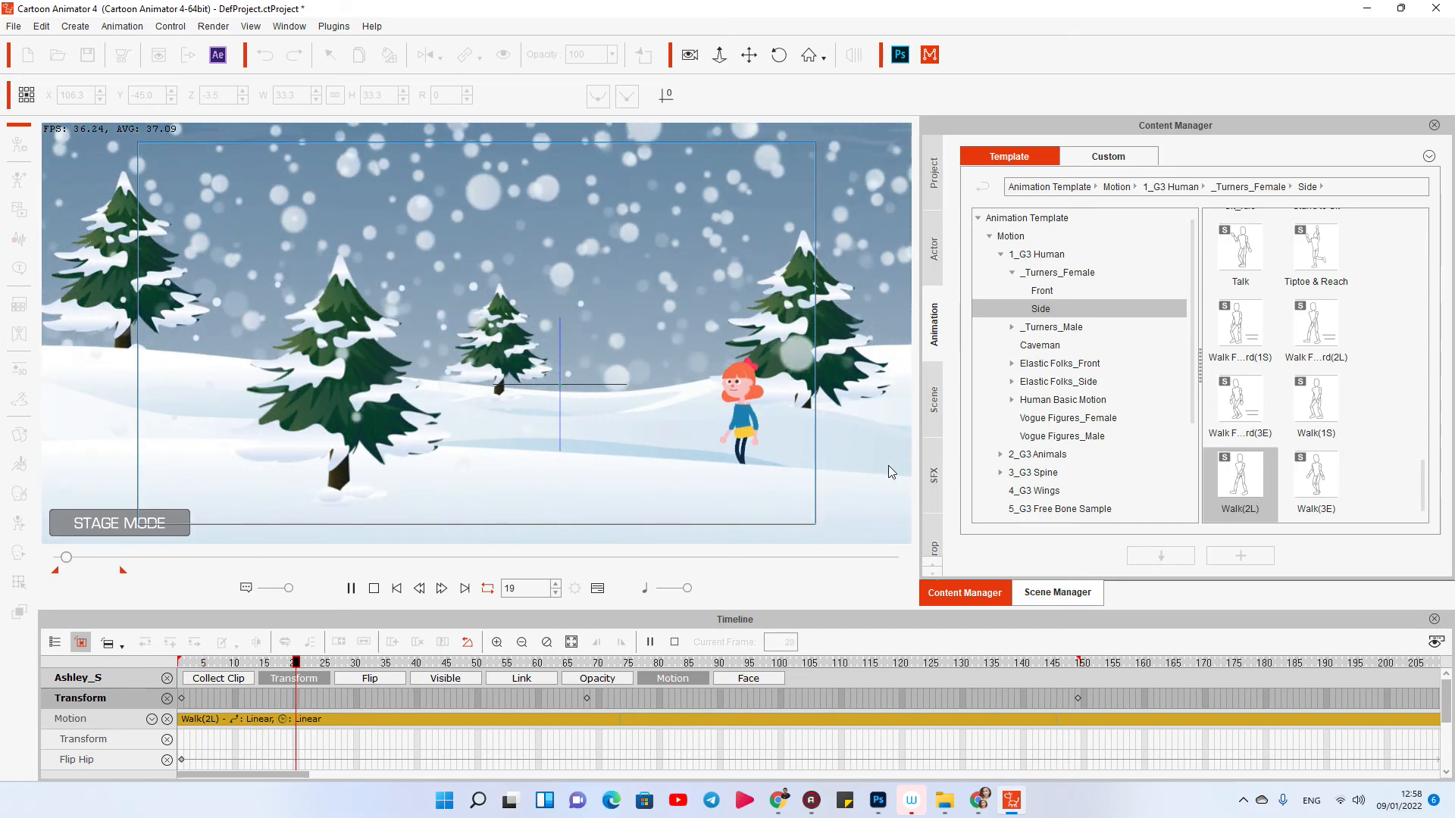
Step: Stop the preview and unlock all objects in the Scene group
{"action": "left_click", "coordinate": [716, 412]}
{"action": "left_click", "coordinate": [1058, 592]}
{"action": "left_click", "coordinate": [473, 285]}
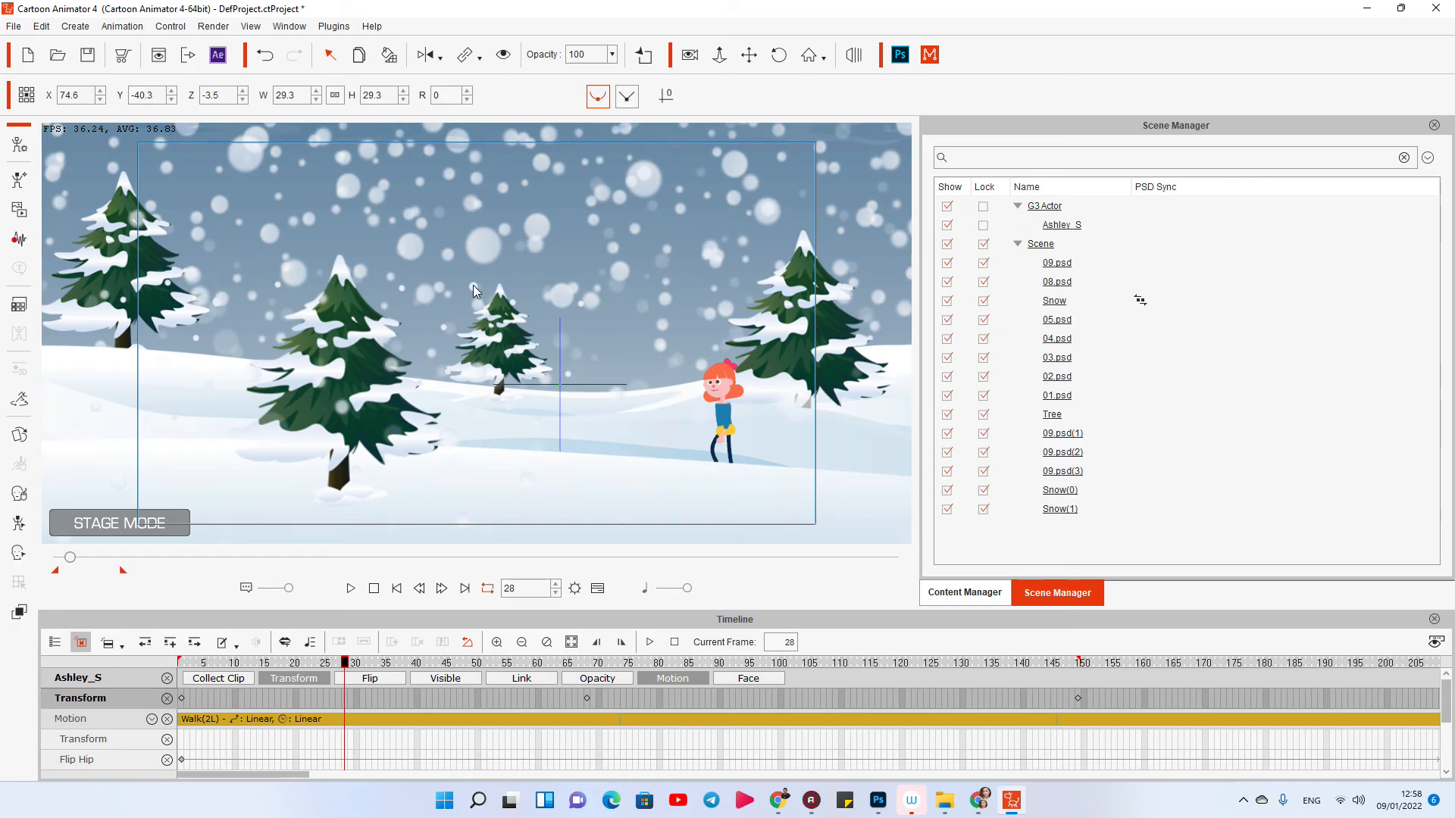
{"action": "left_click", "coordinate": [983, 244]}
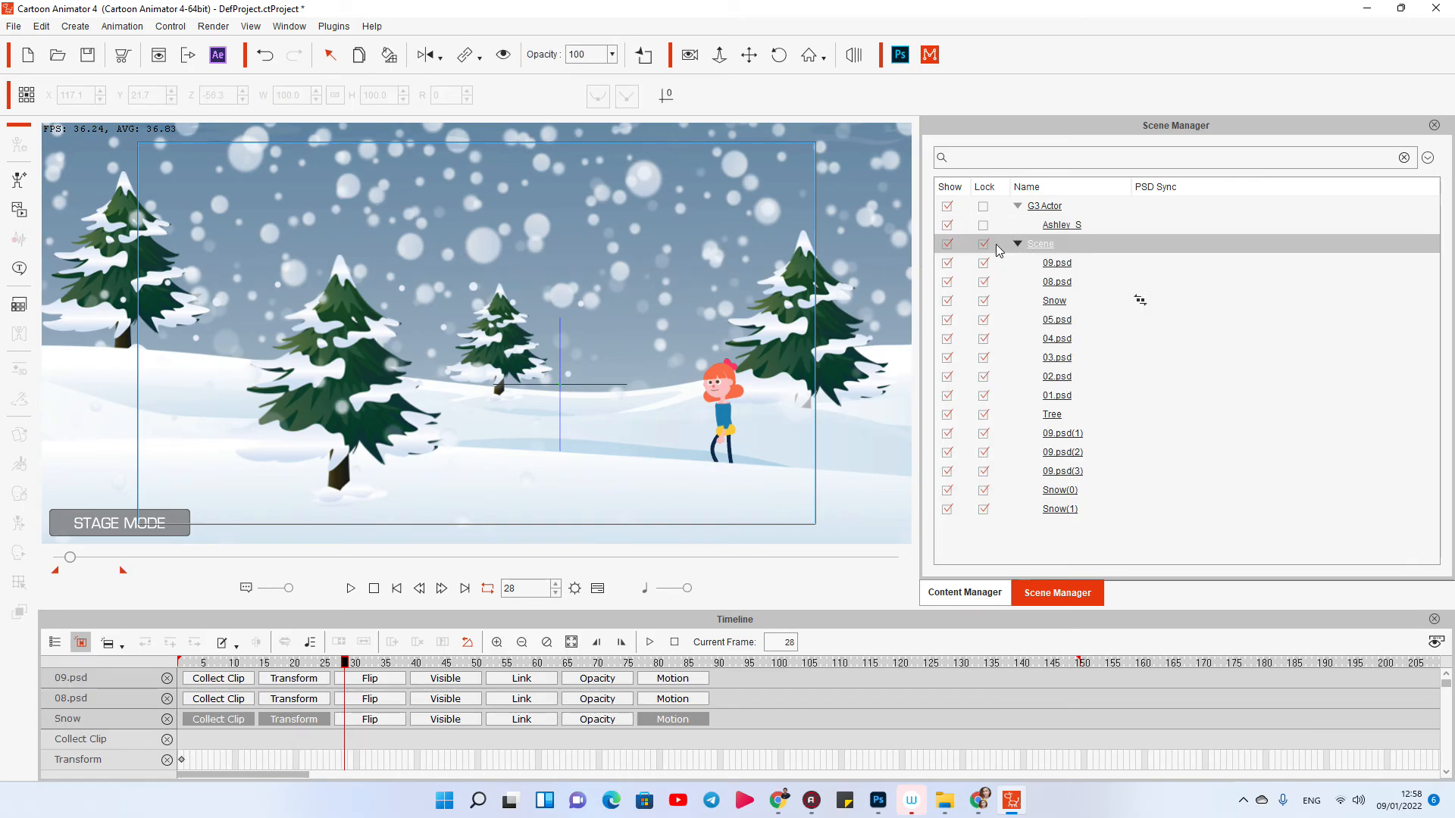
Step: Delete the 08.psd layer from the scene and preview the animation from frame 1
{"action": "left_click", "coordinate": [571, 375]}
{"action": "left_click_drag", "start_coordinate": [576, 372], "coordinate": [638, 345]}
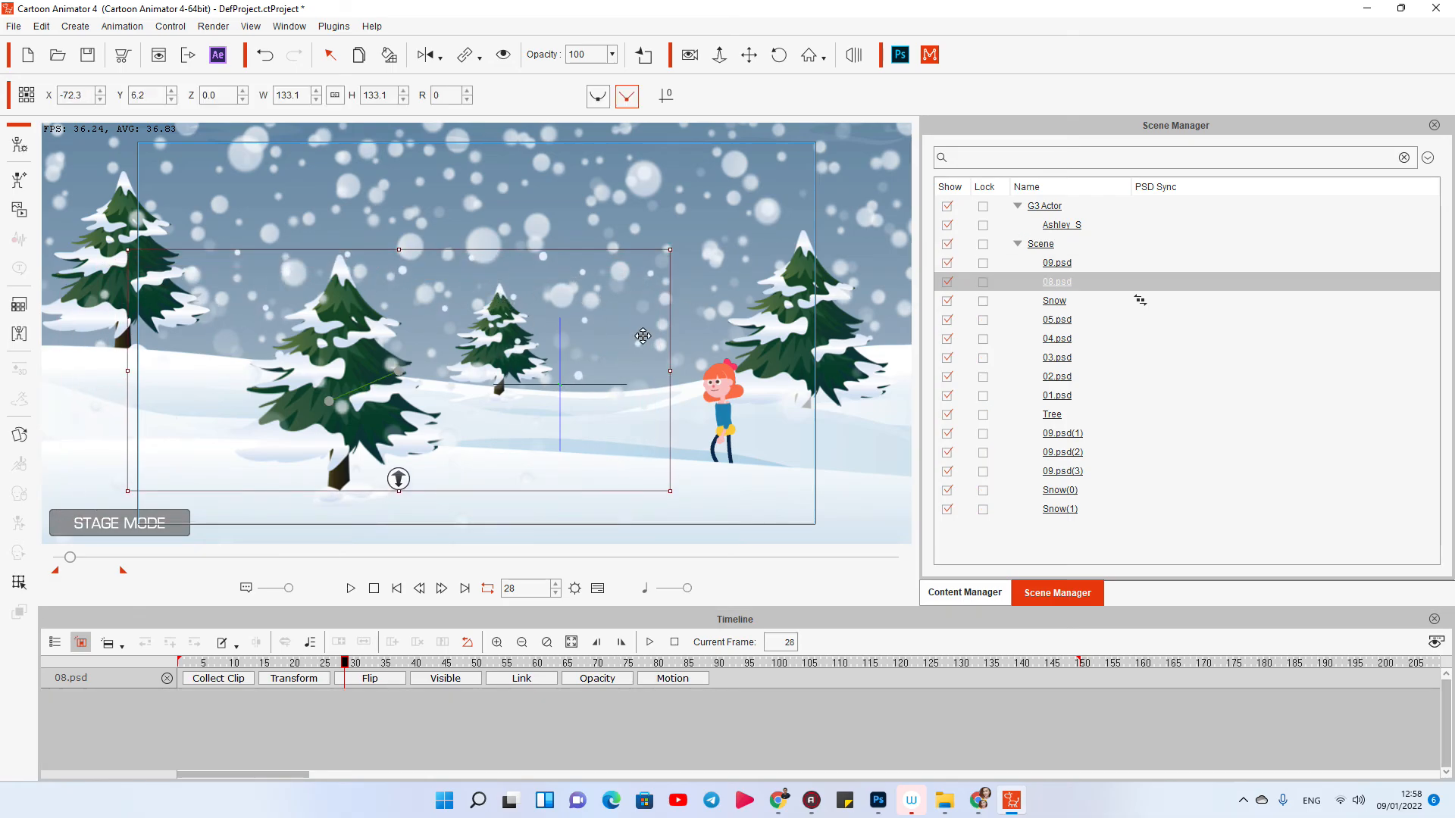
{"action": "key", "text": "Delete"}
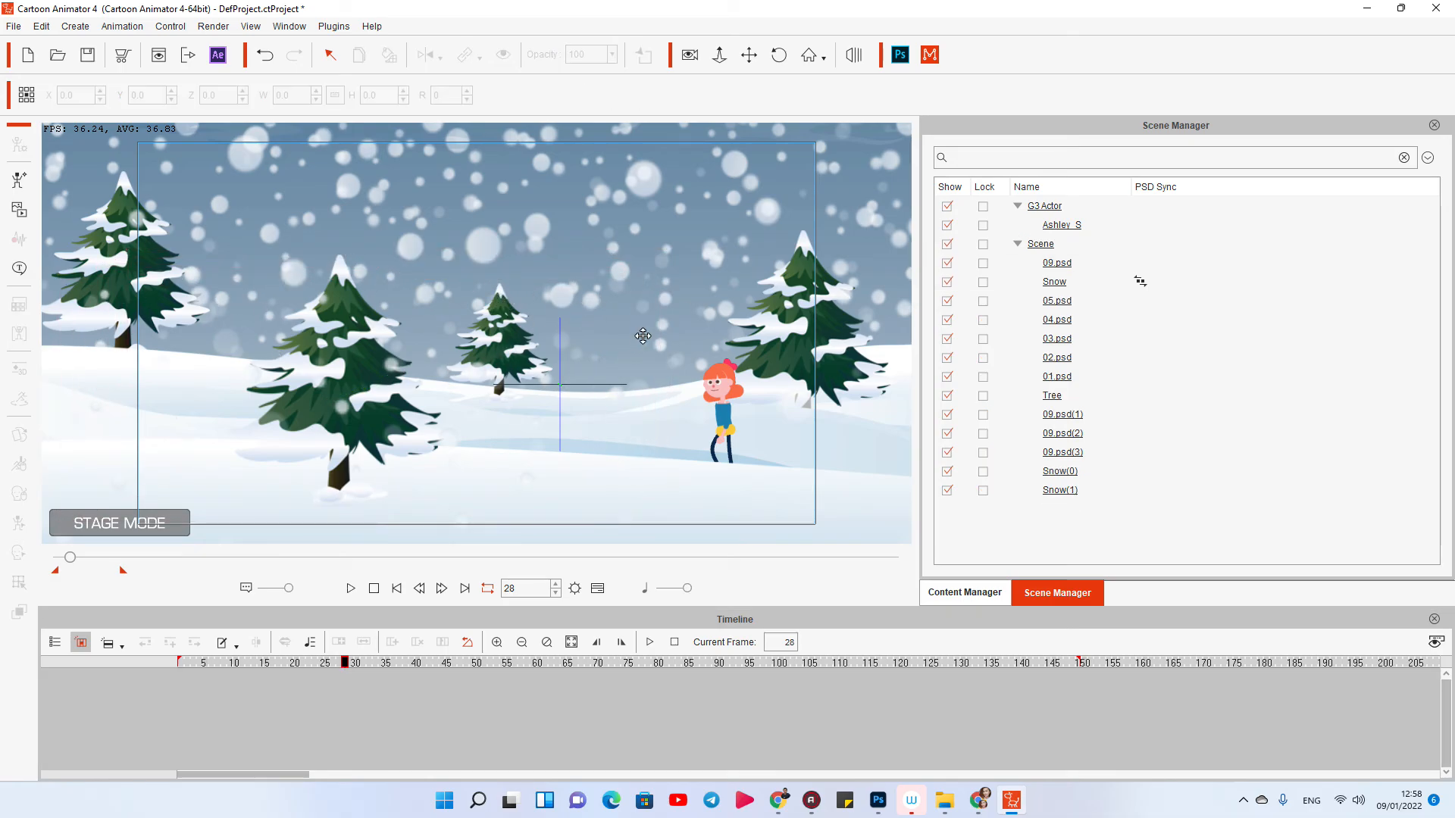
{"action": "left_click", "coordinate": [977, 590]}
{"action": "left_click", "coordinate": [352, 590]}
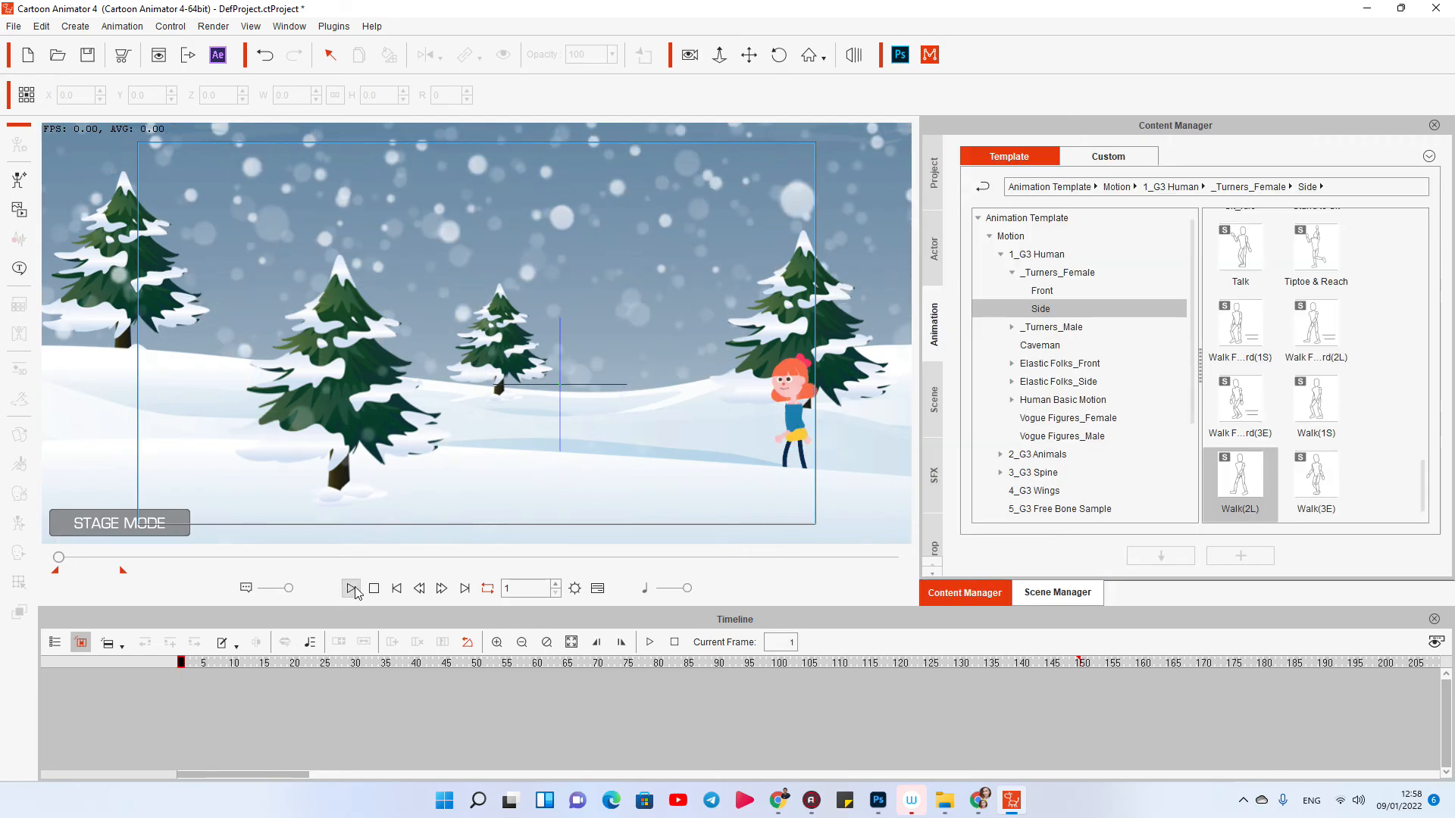